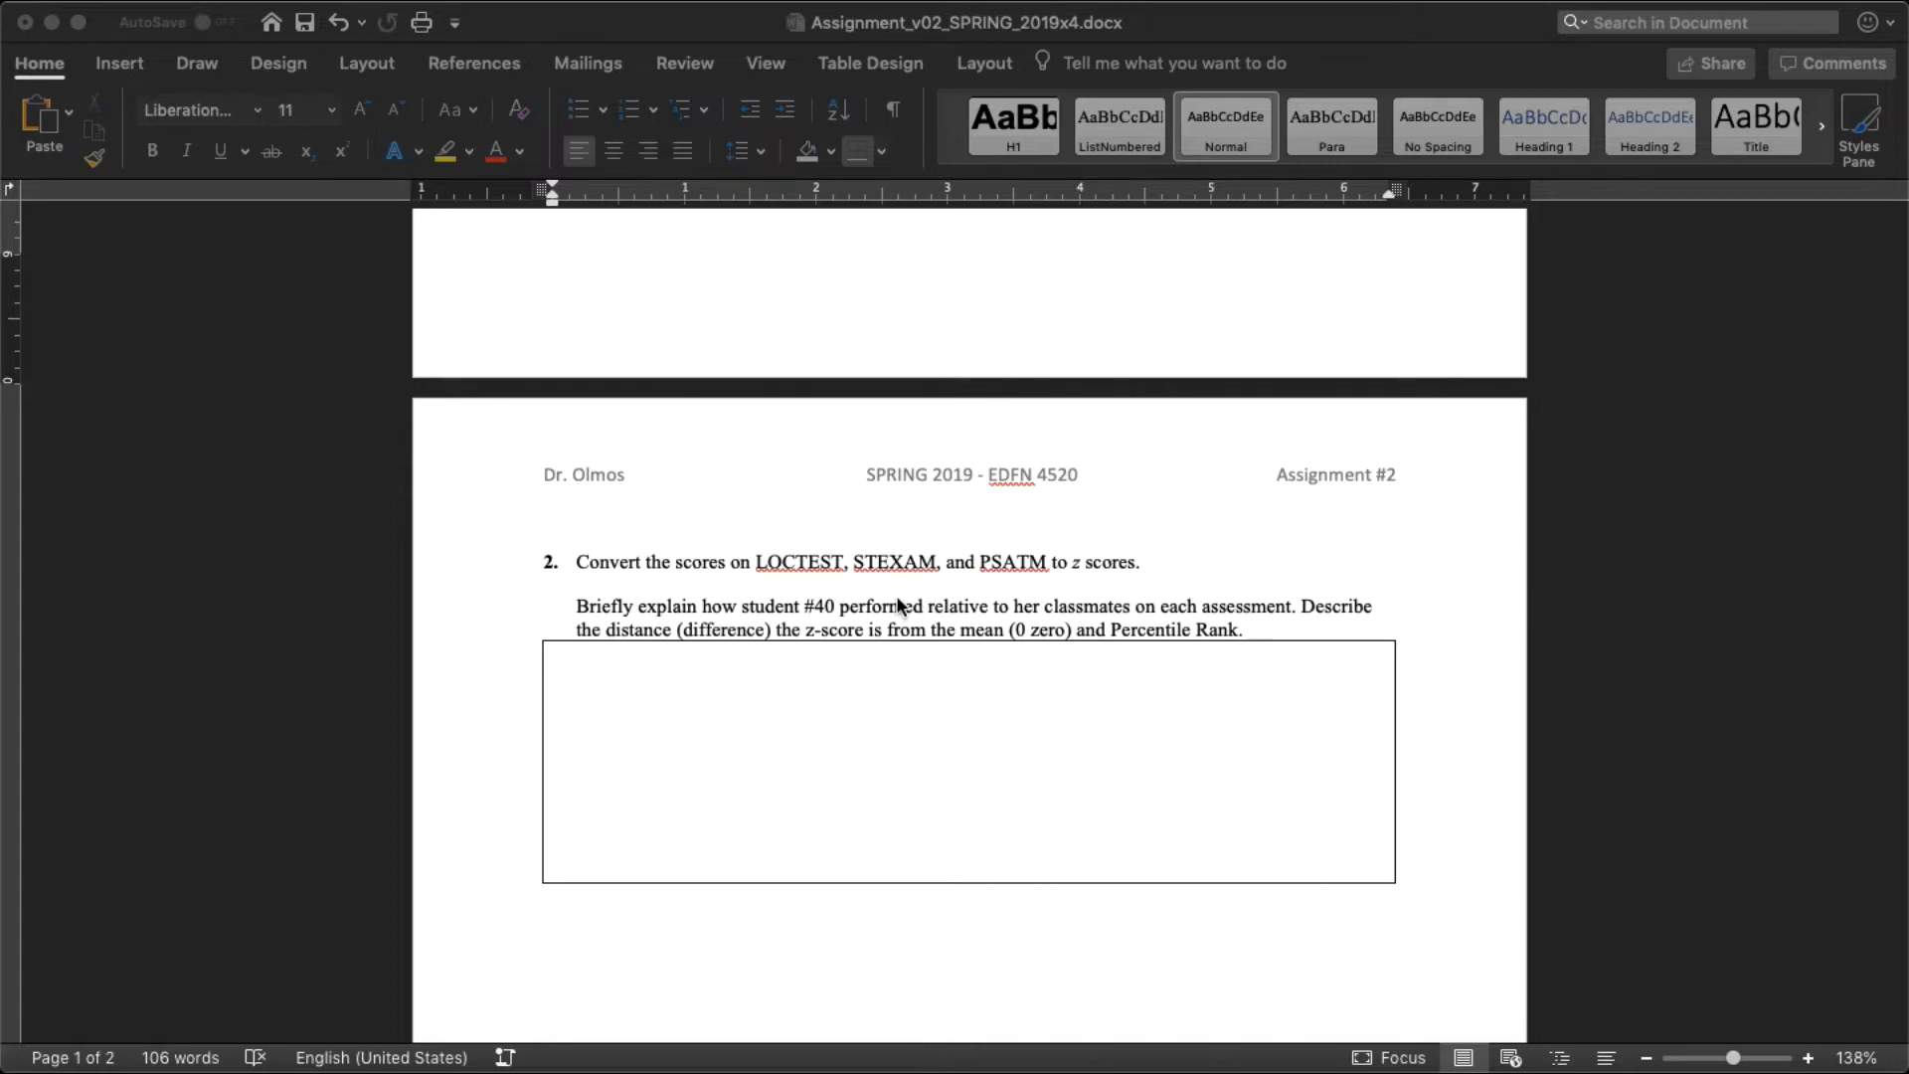
Step: Switch to the assessmentsB.xlsx workbook in Excel and delete the Teacher-Made Test histogram
click(1133, 1059)
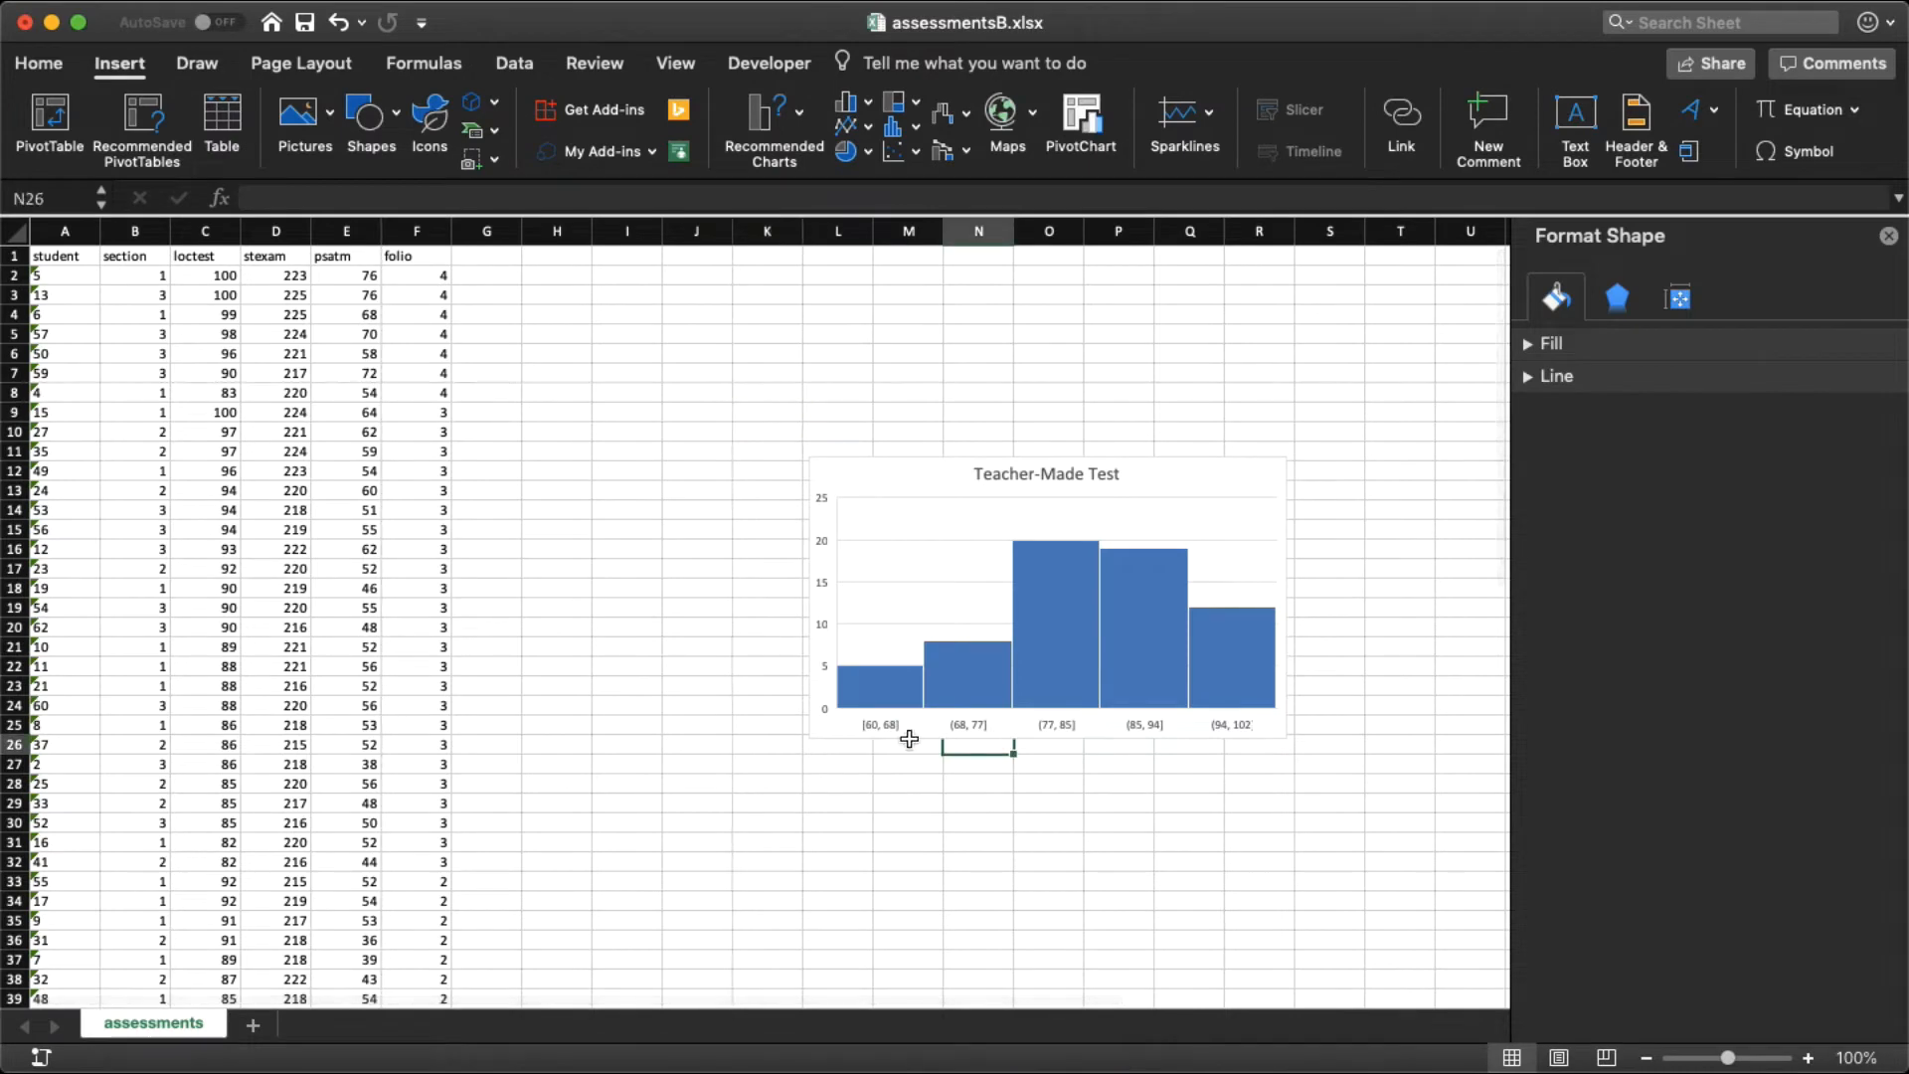
click(903, 737)
drag(825, 724, 874, 1018)
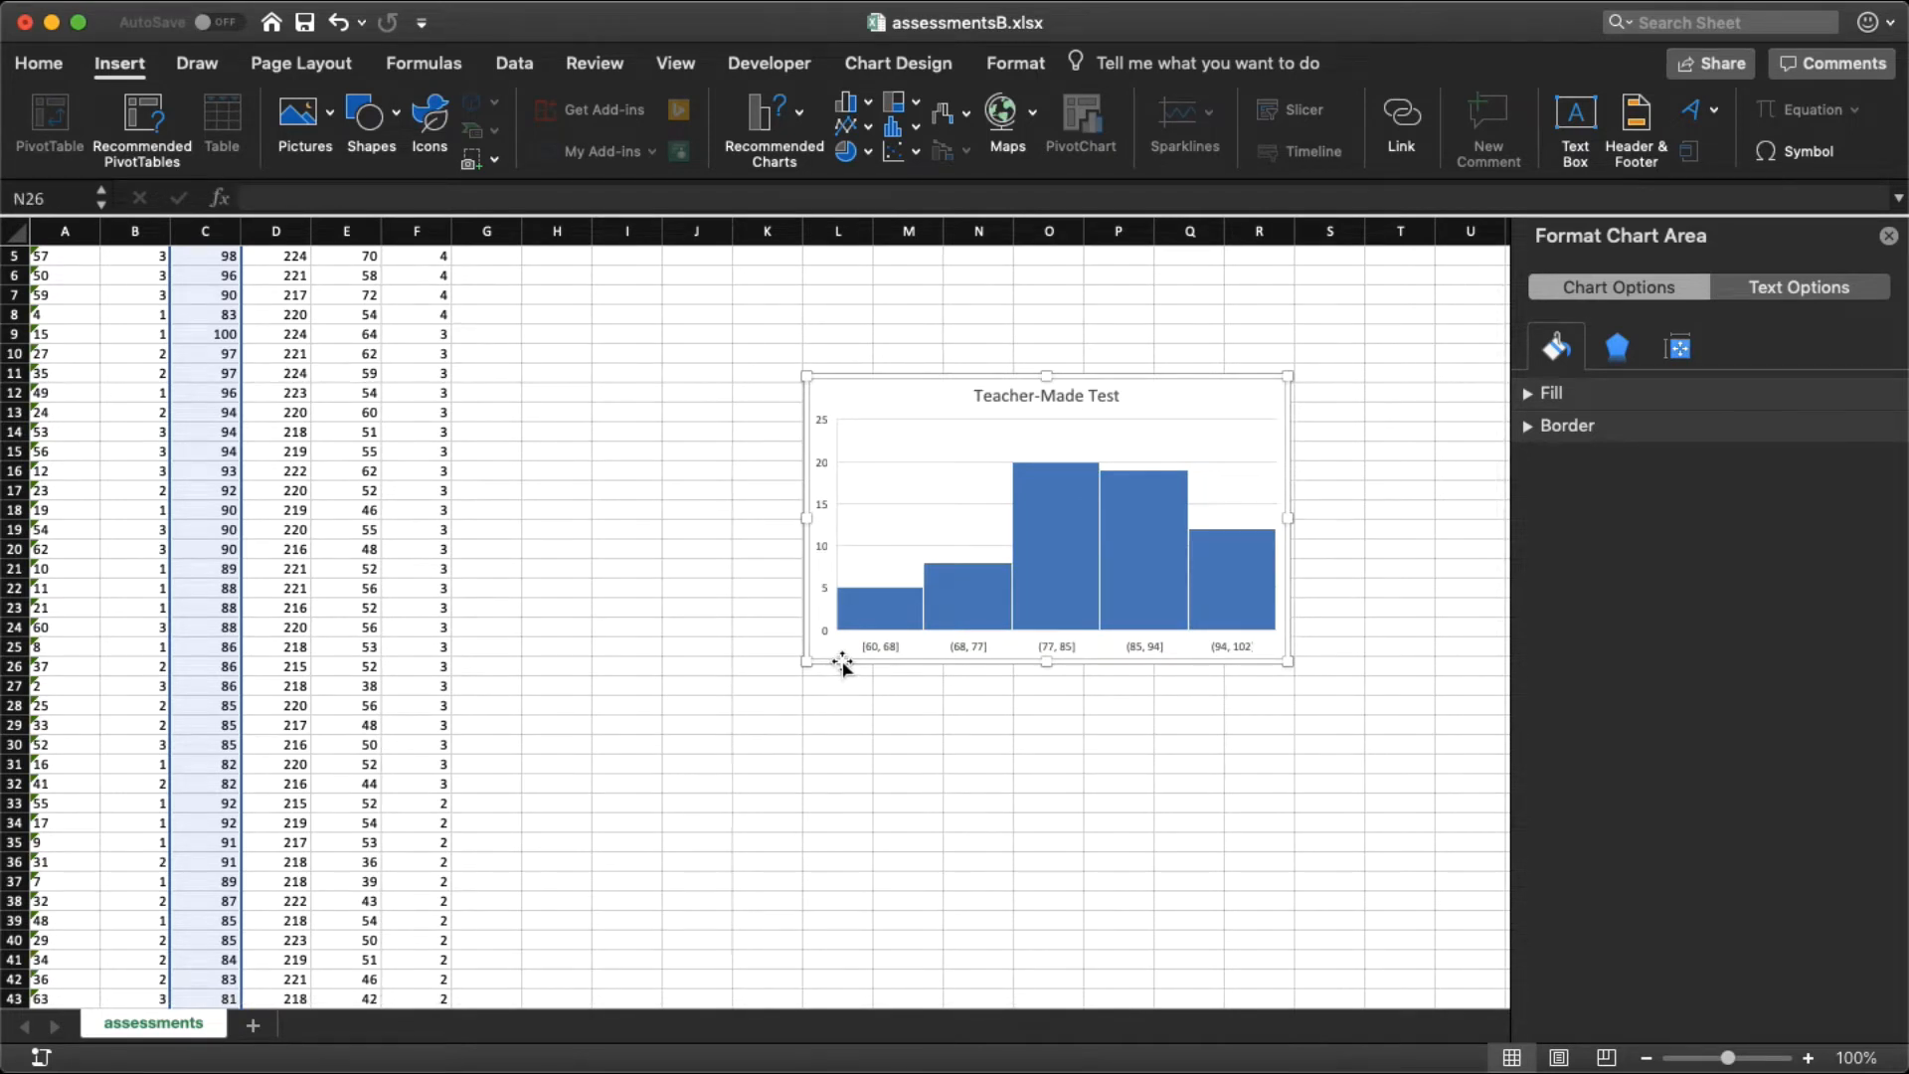
key(Delete)
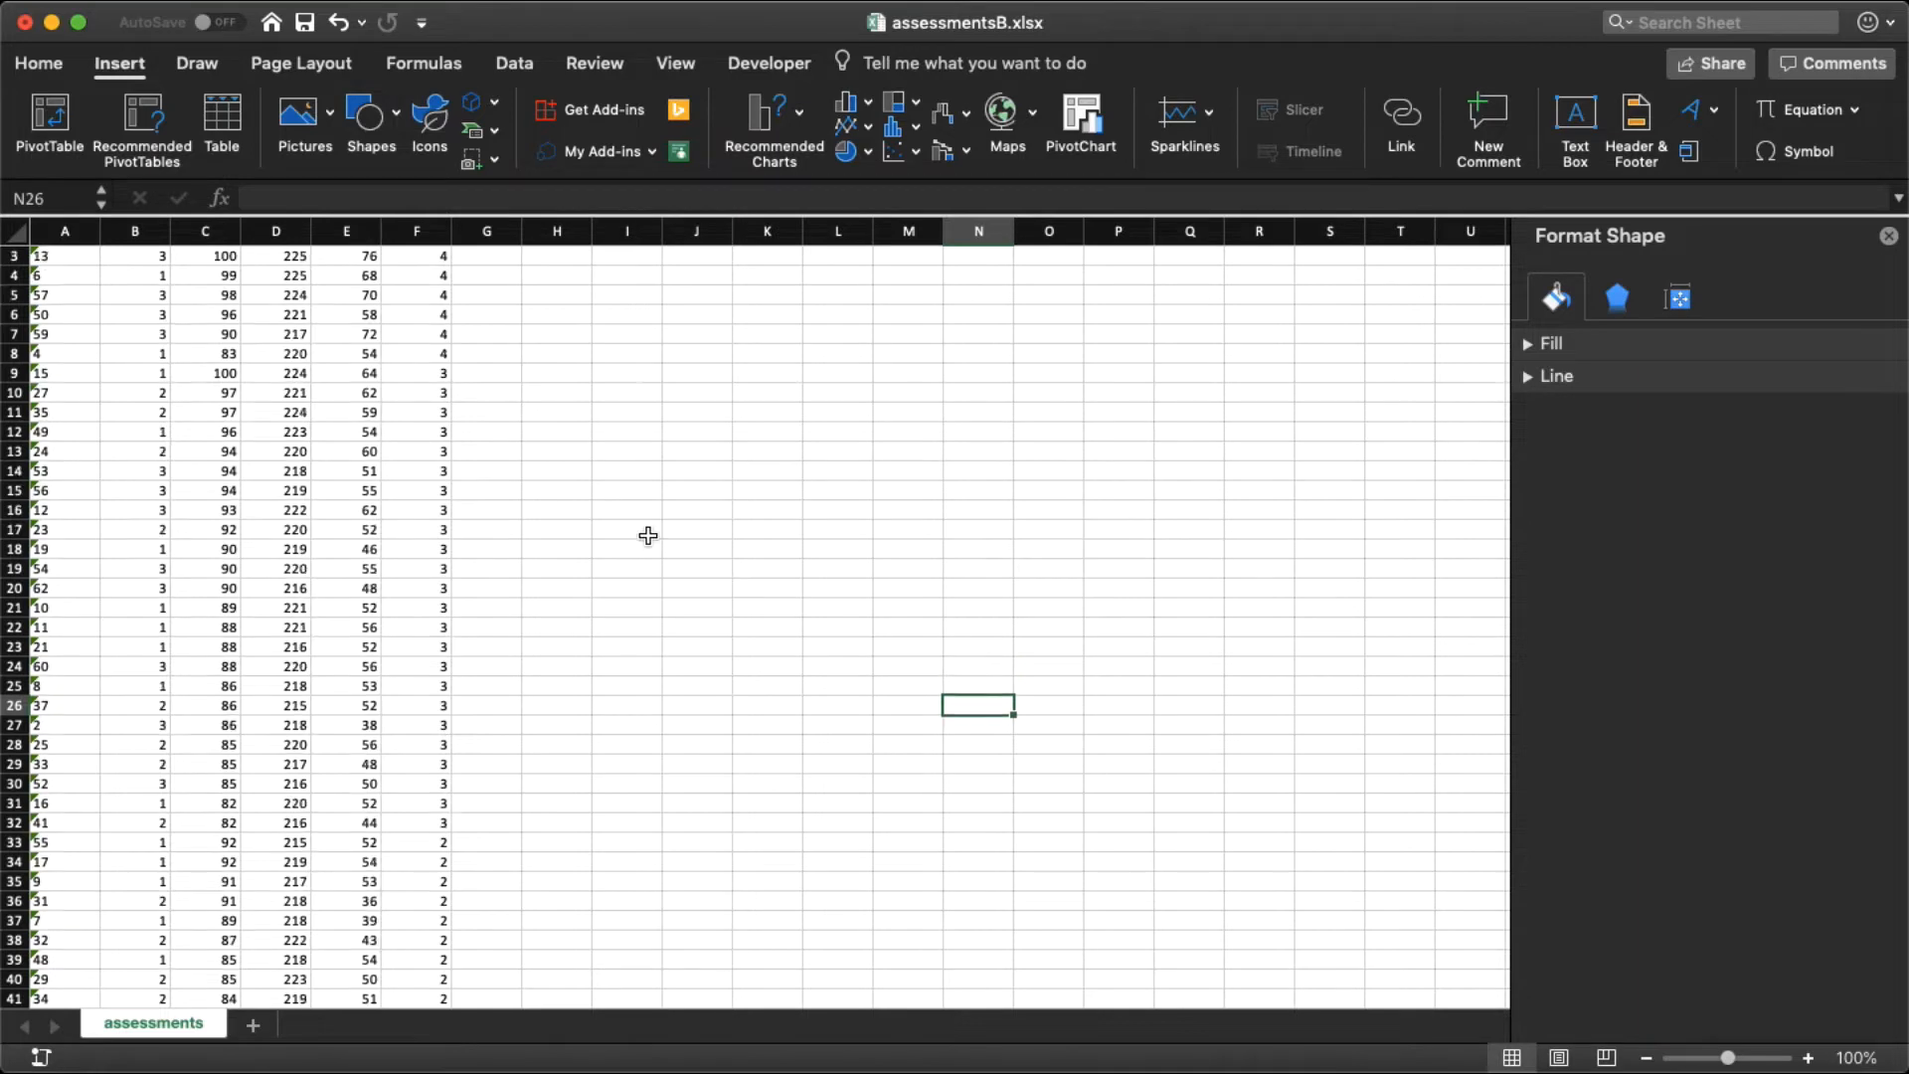
Step: Start a Descriptive Statistics analysis with the loctest, stexam and psatm data in C1:E65 as input range and labels in the first row
scroll(649, 535, up, 4)
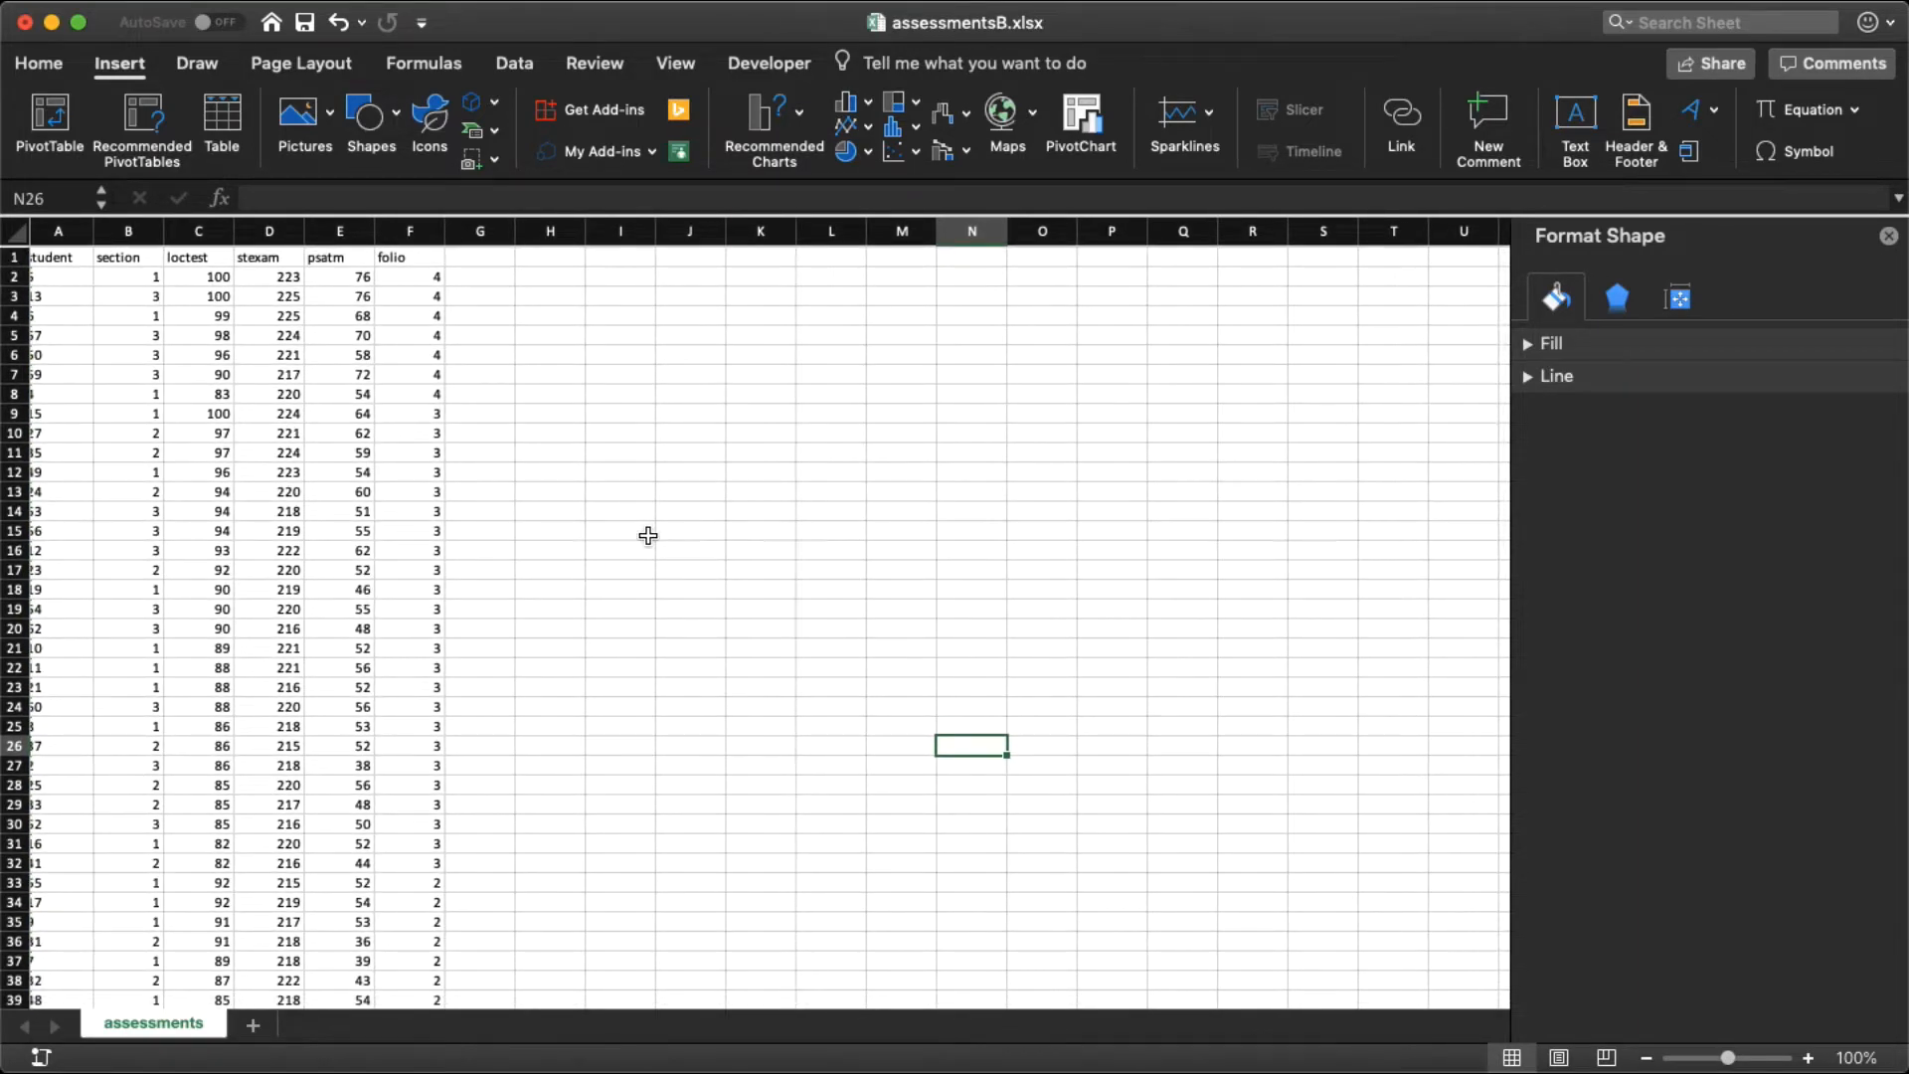
scroll(648, 536, down, 1)
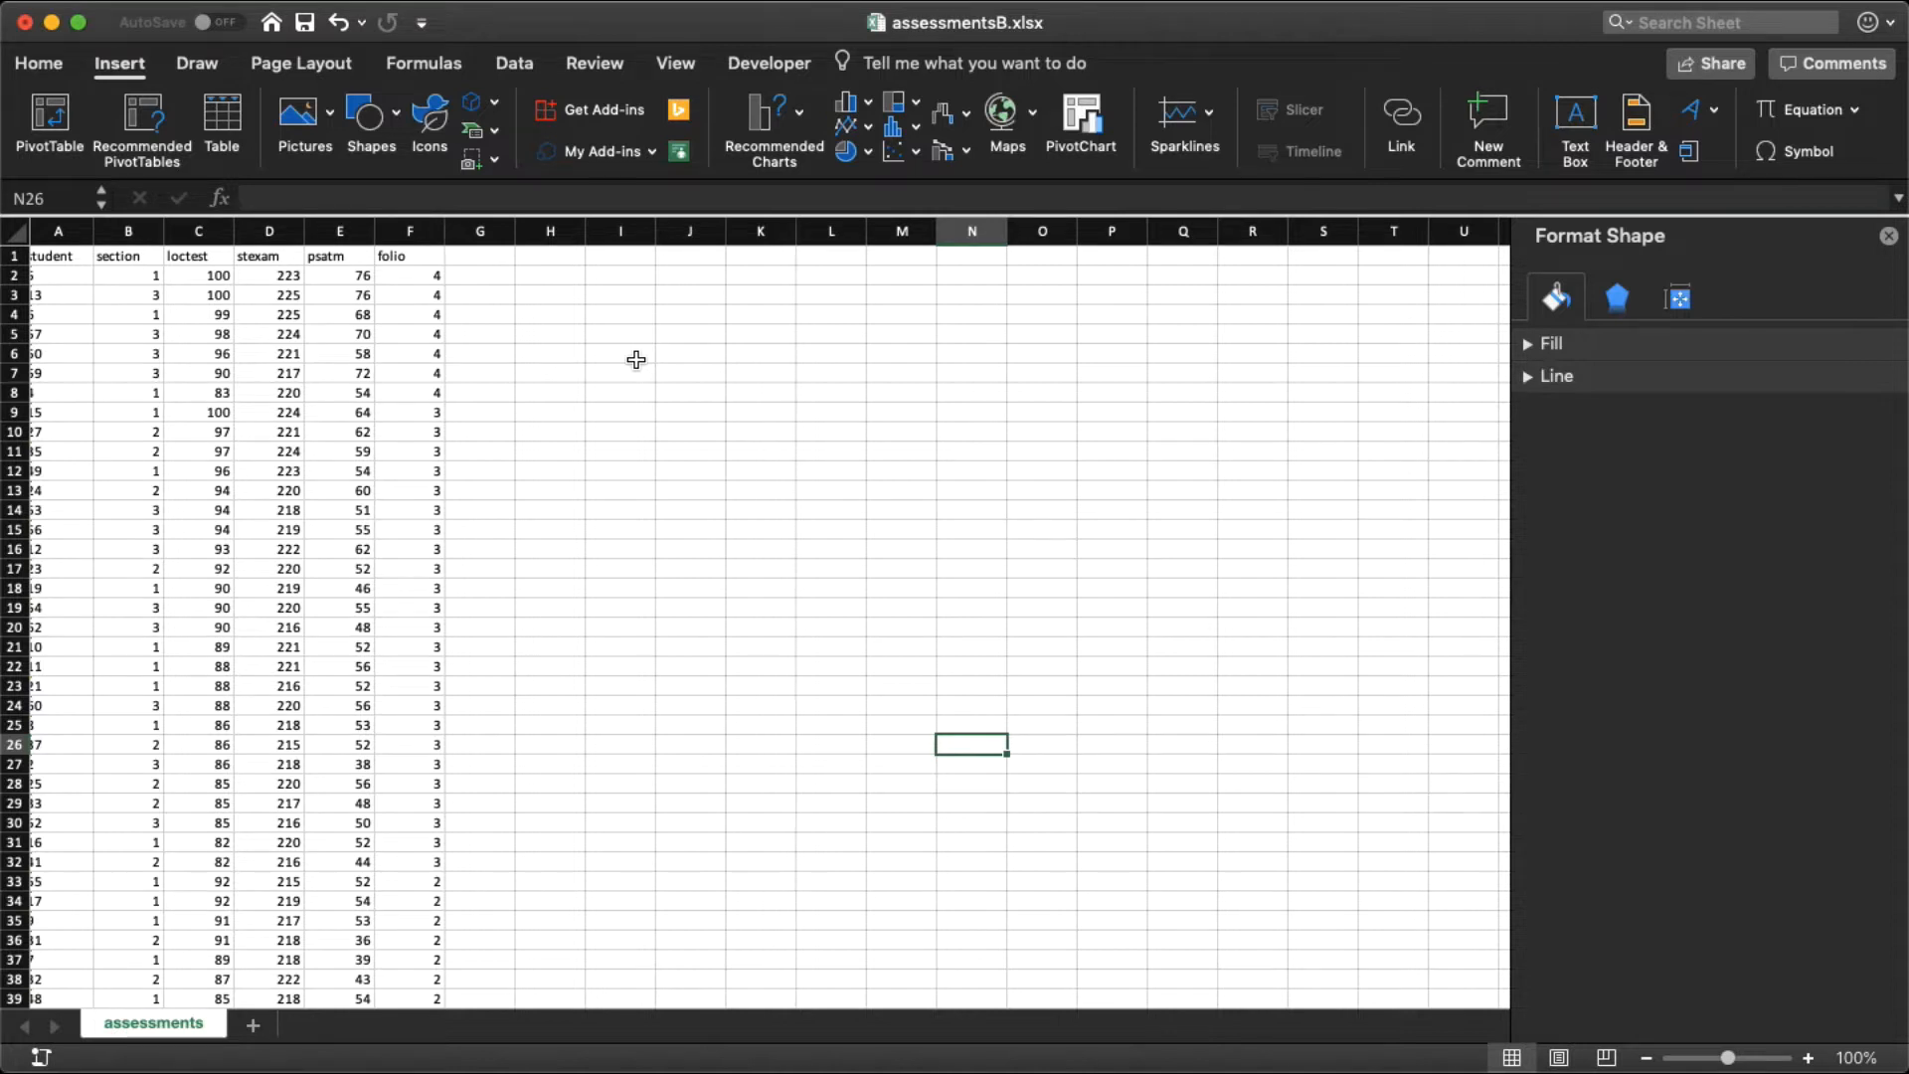
click(515, 65)
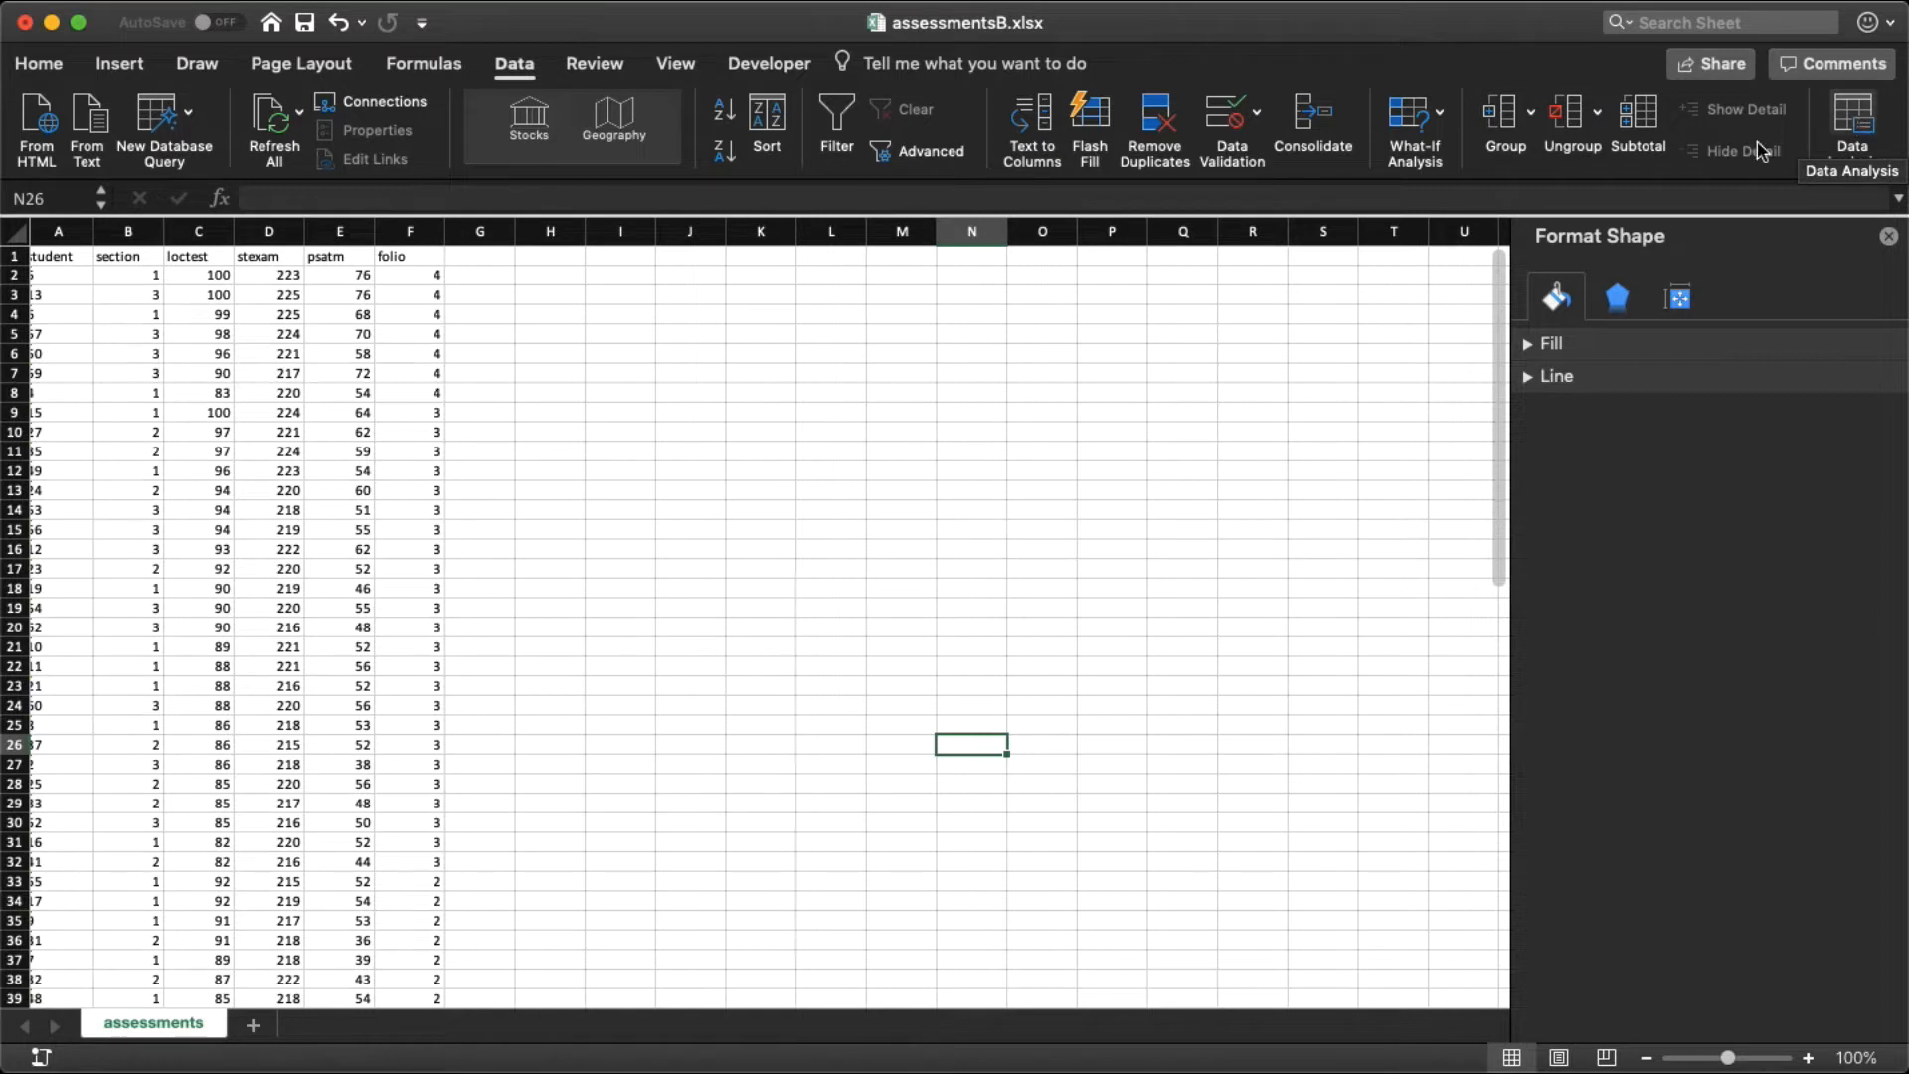
click(1851, 112)
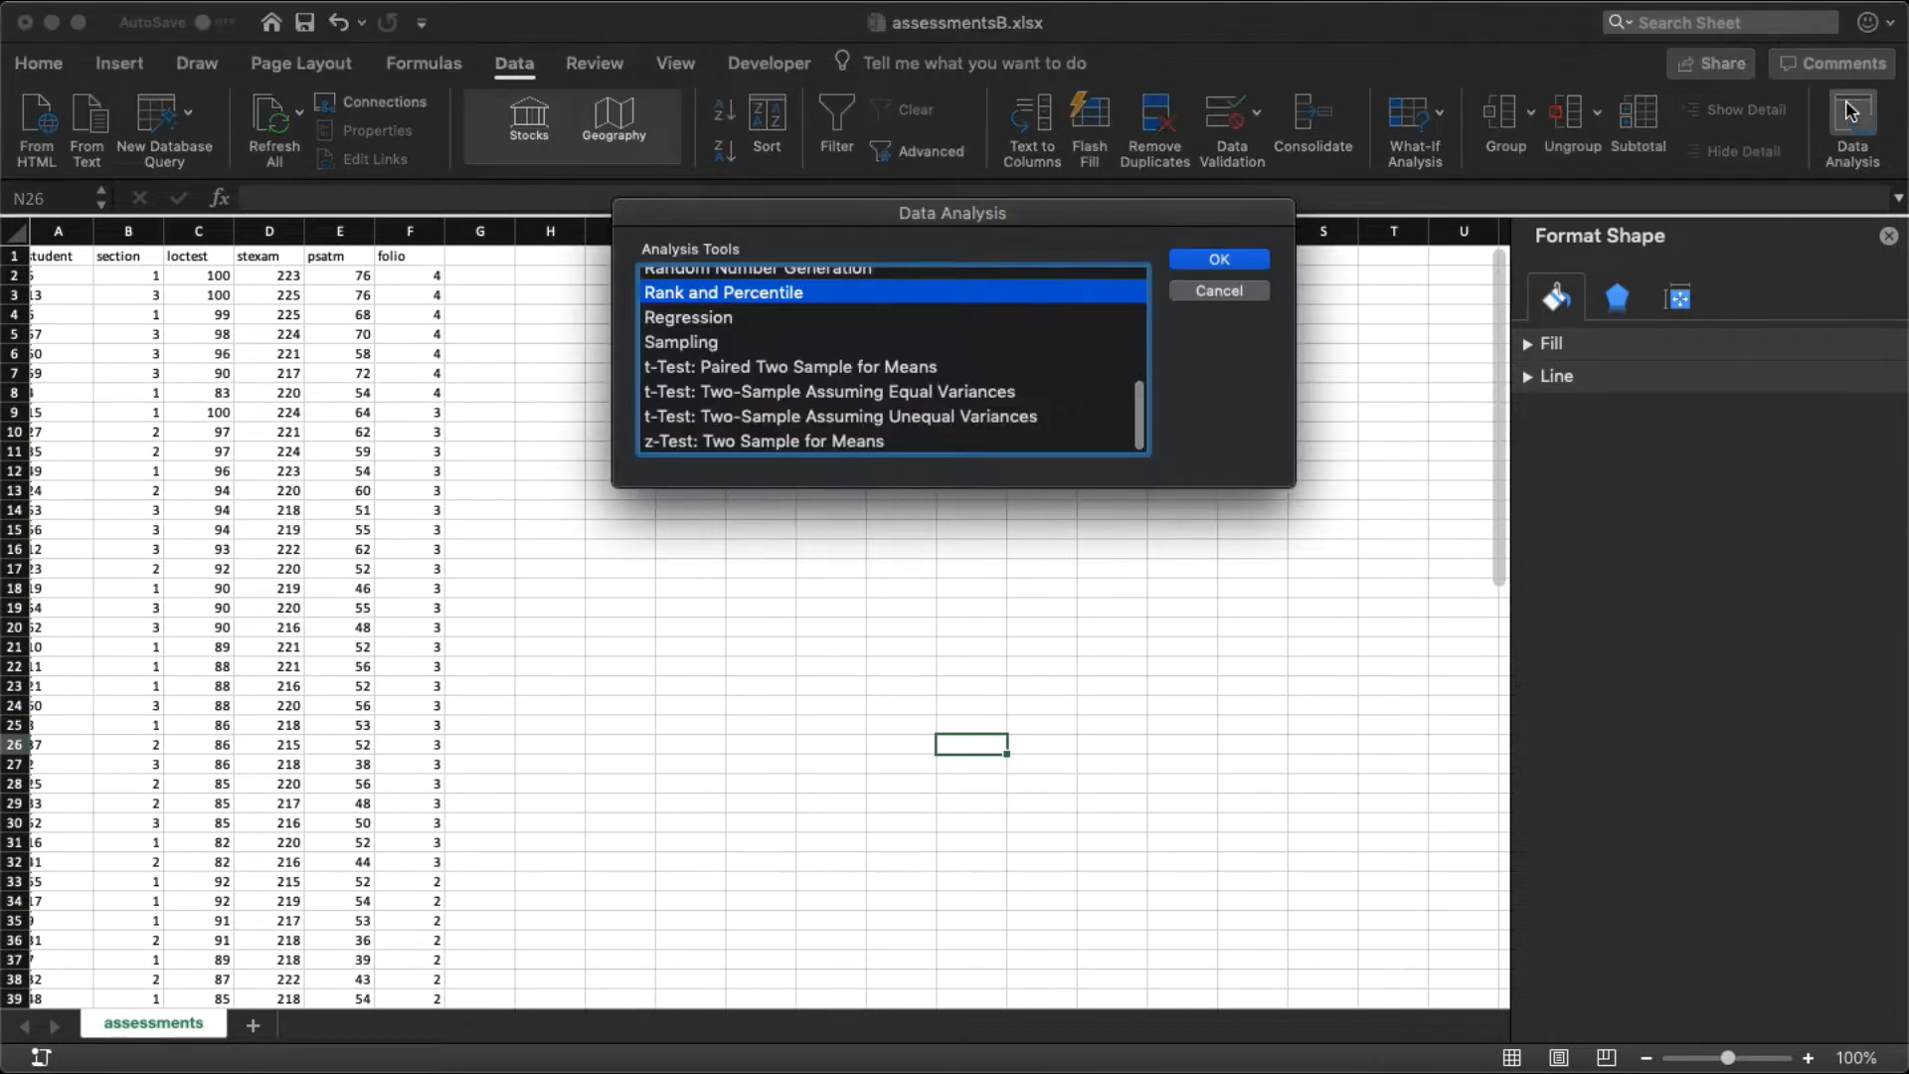
scroll(981, 362, up, 10)
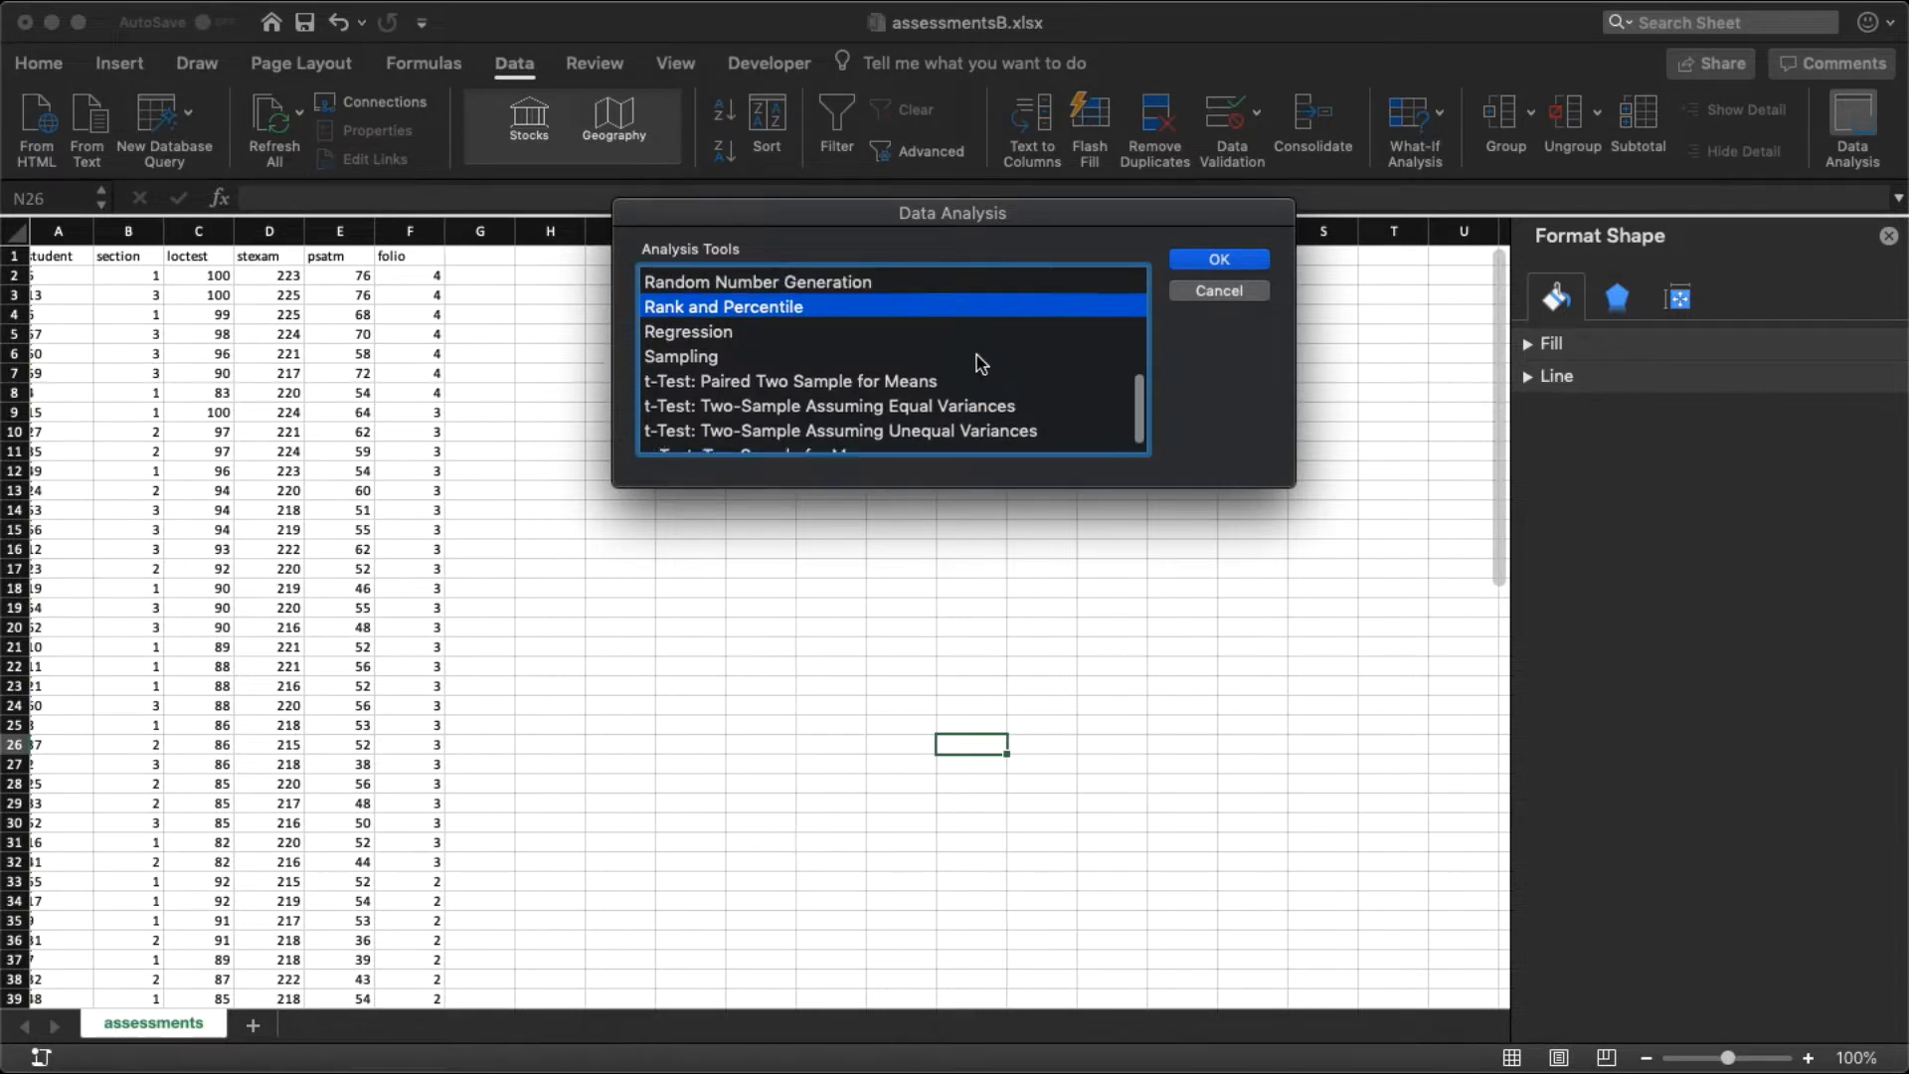
scroll(980, 362, down, 1)
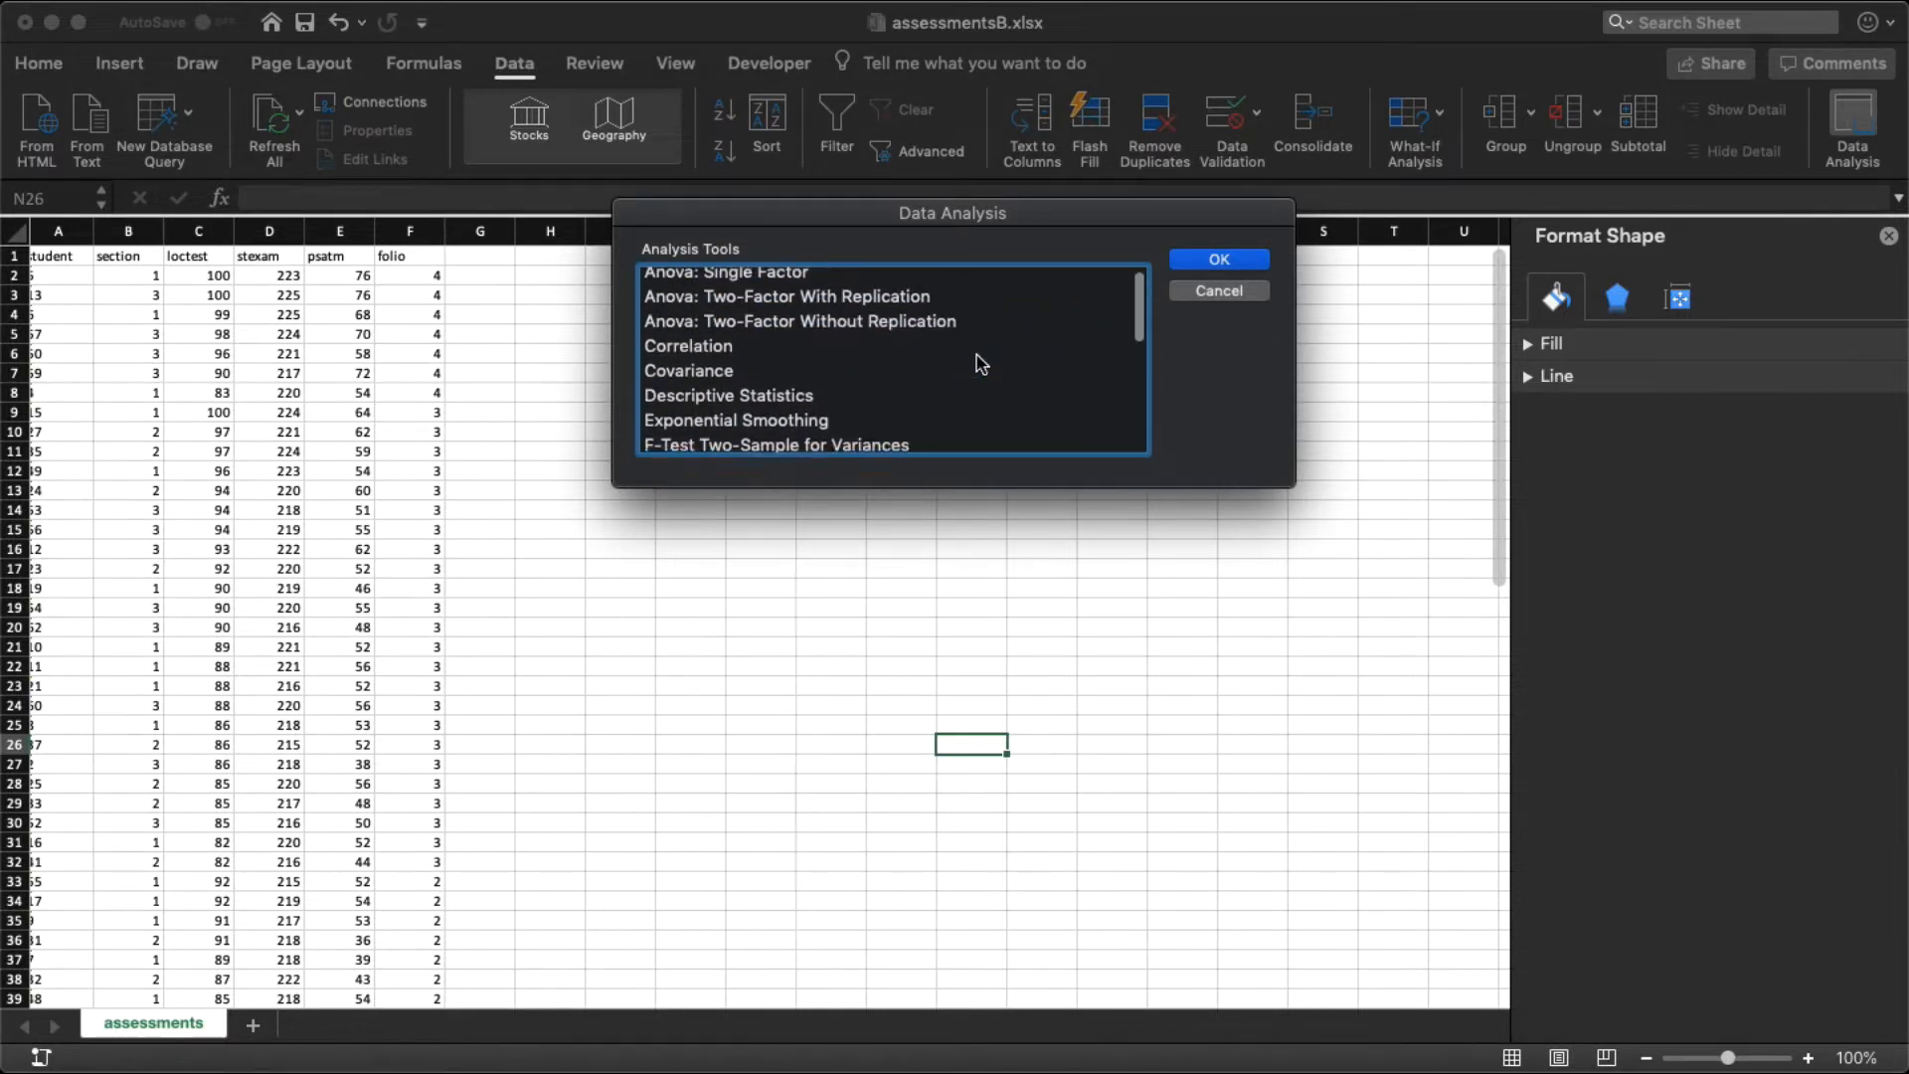
click(761, 396)
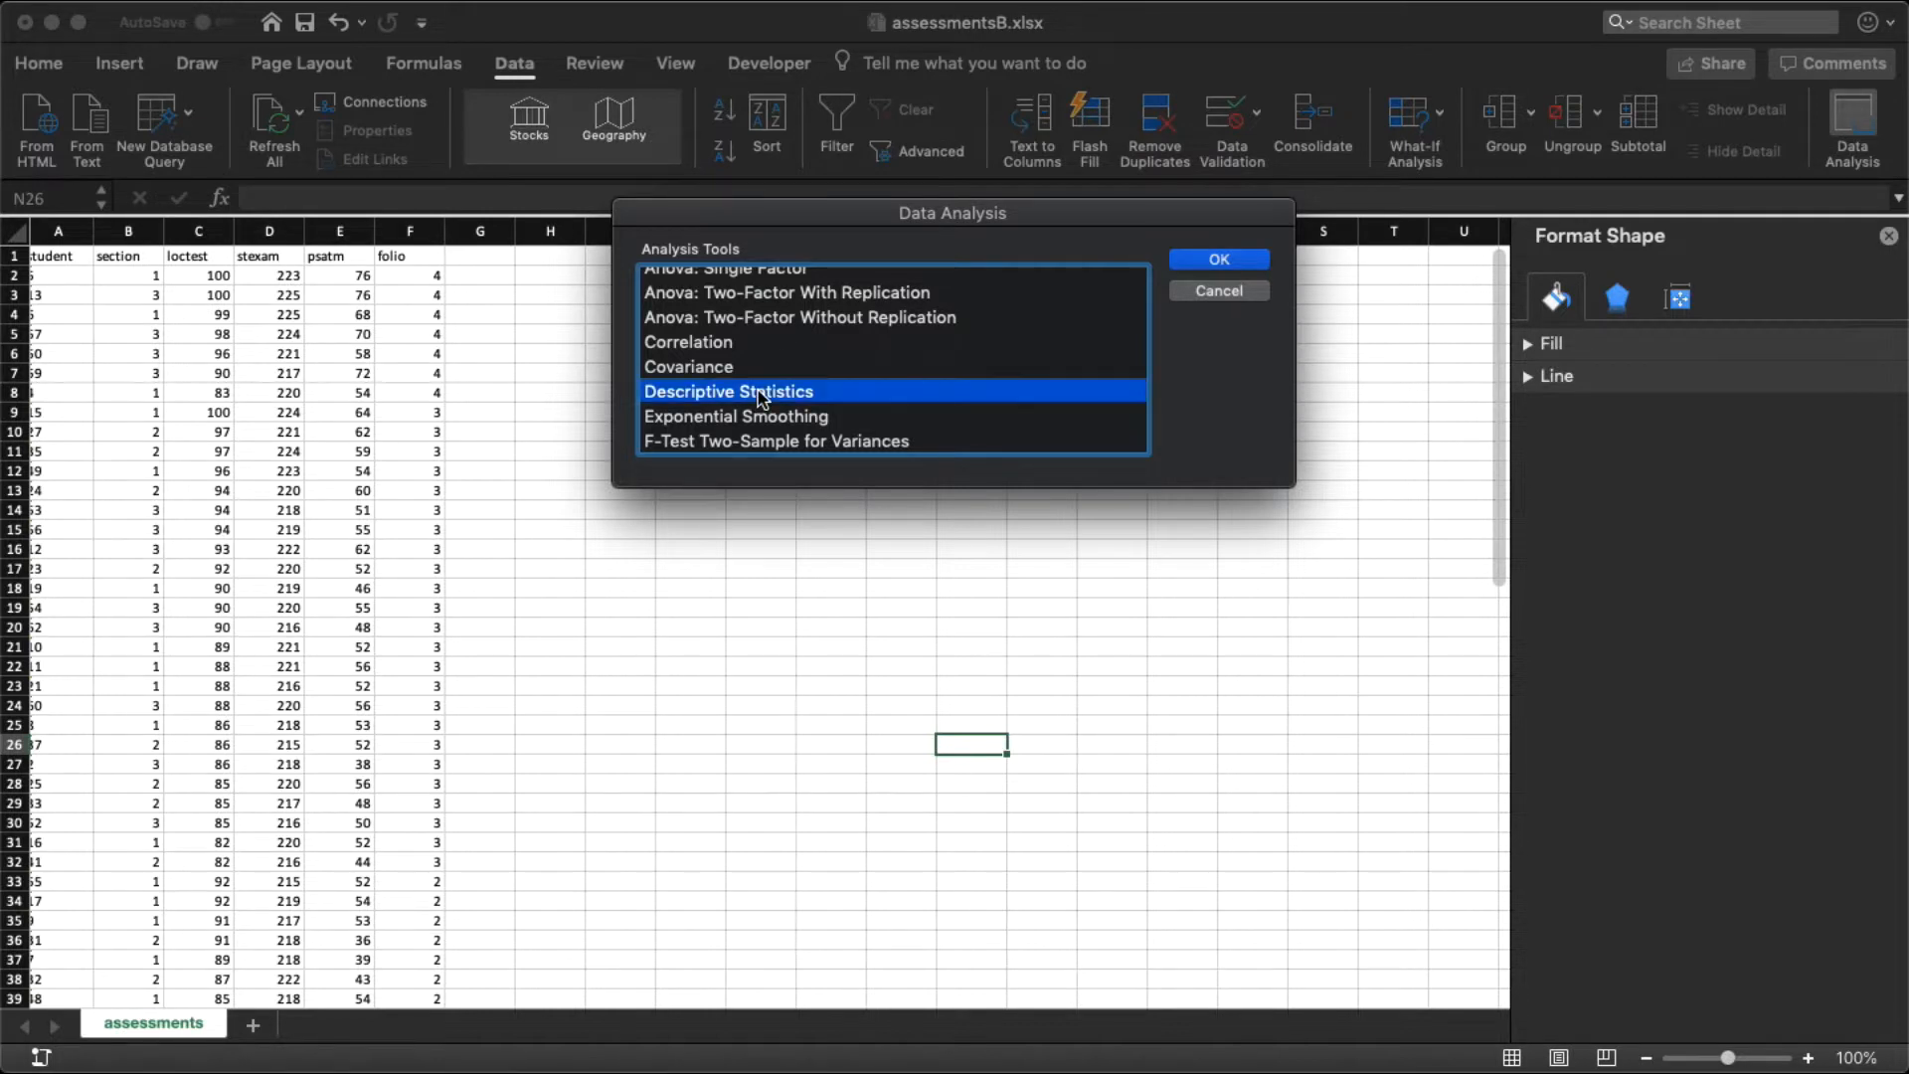
click(1199, 263)
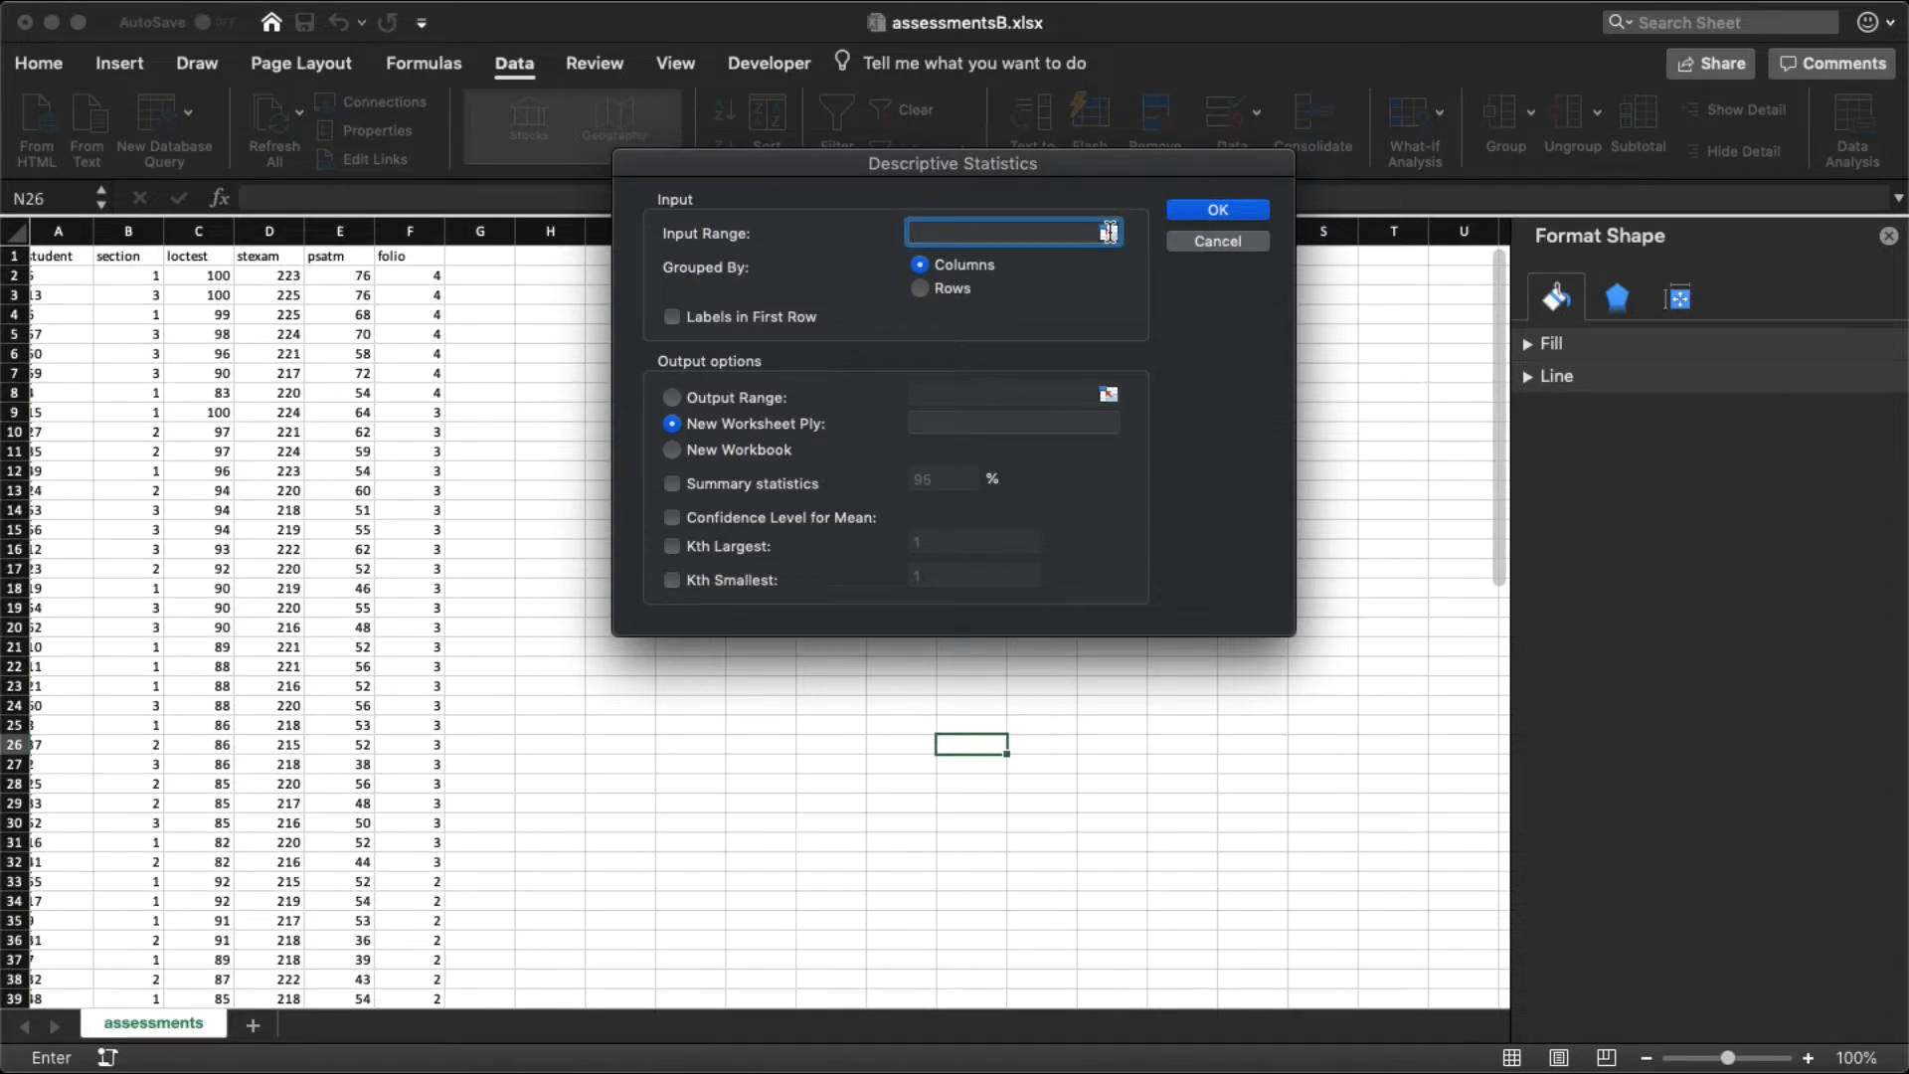
click(1108, 231)
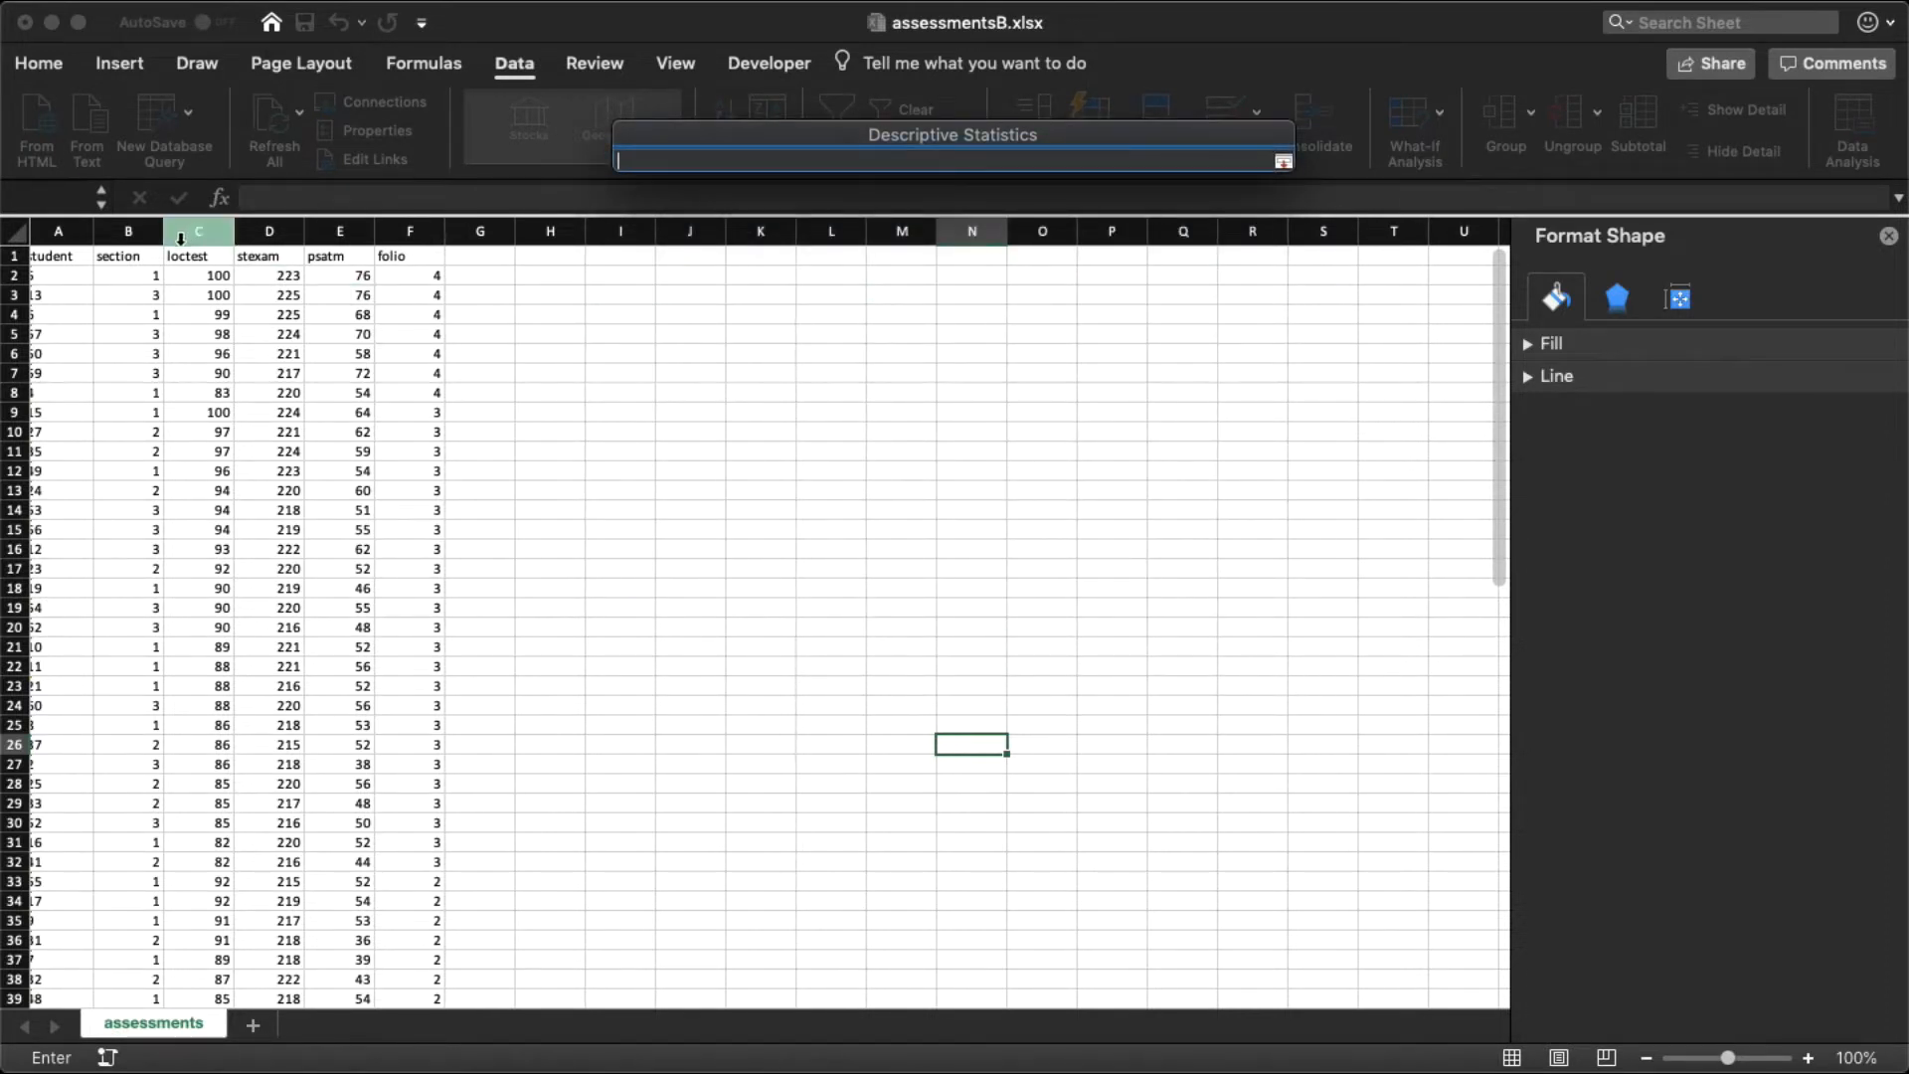
drag(184, 260, 339, 789)
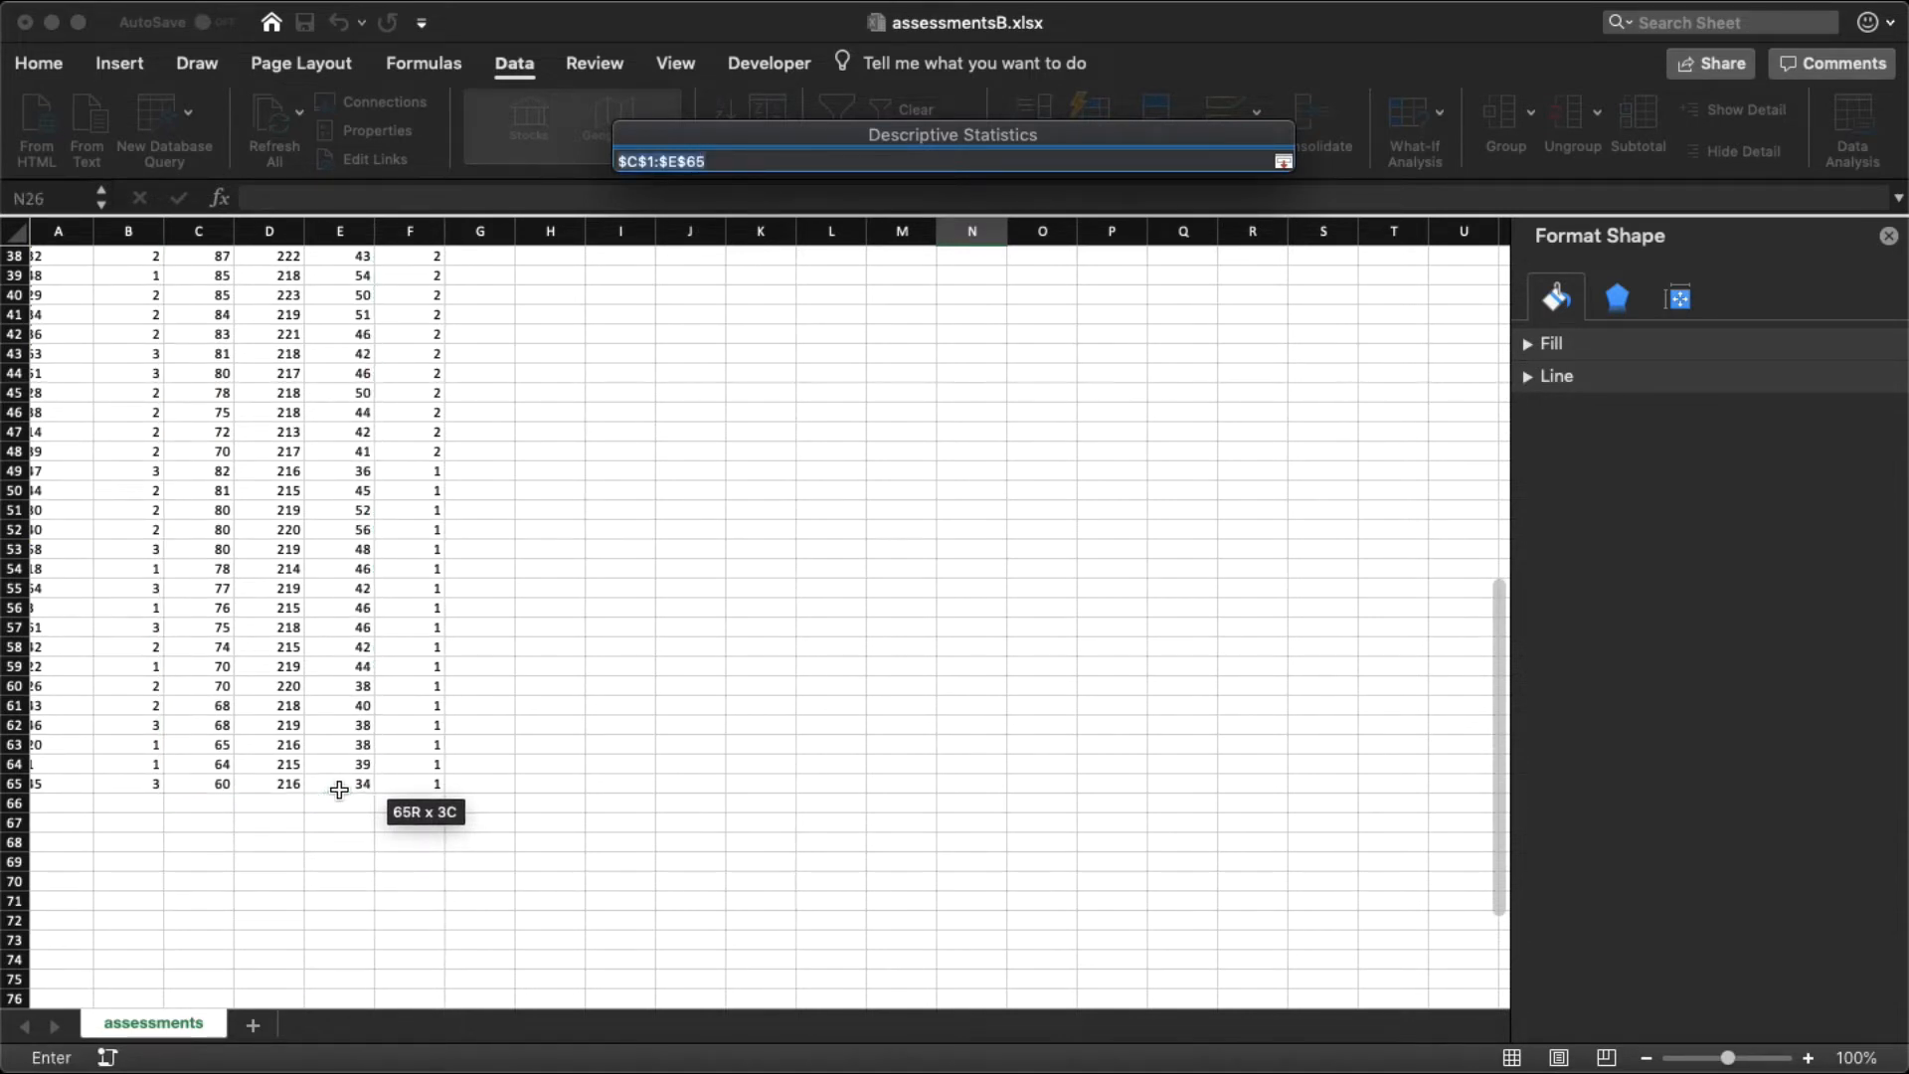
key(Return)
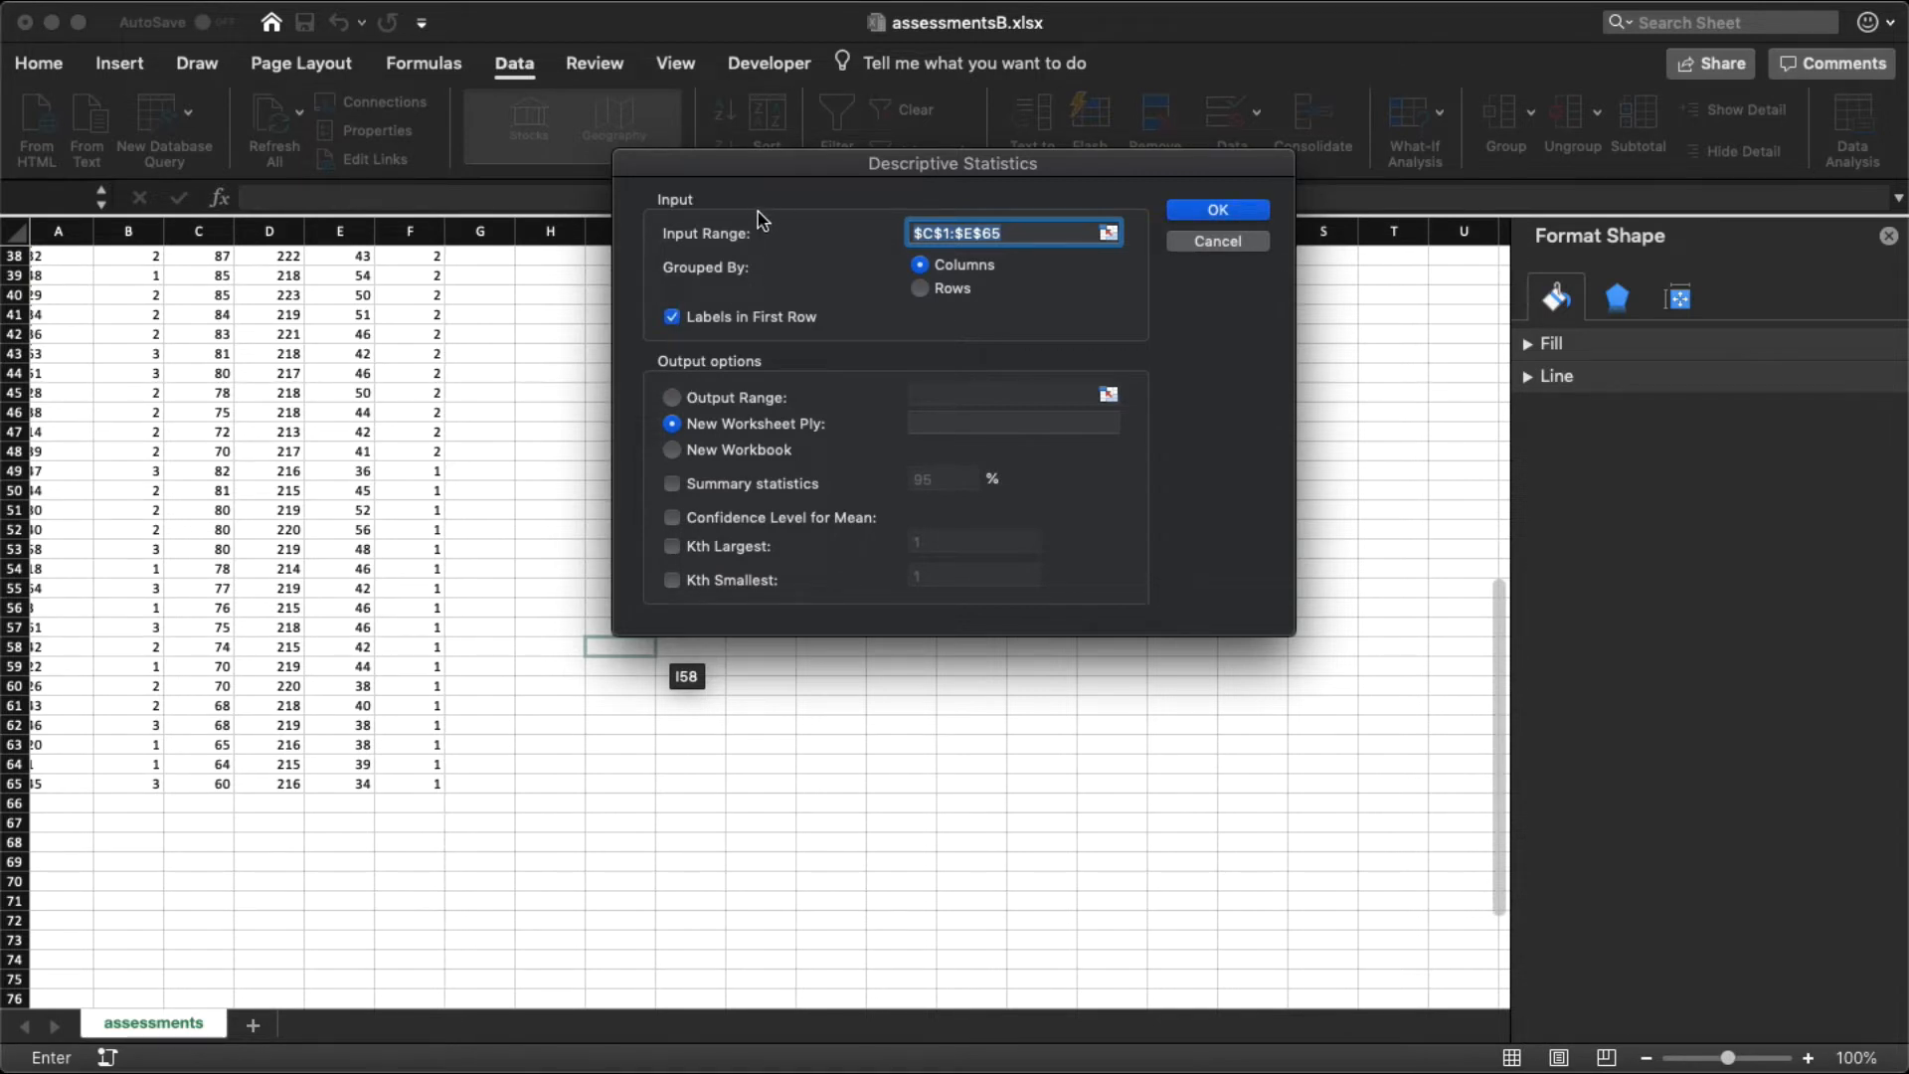
Step: Send the summary statistics to an output range starting at cell I1 and run the analysis
click(672, 398)
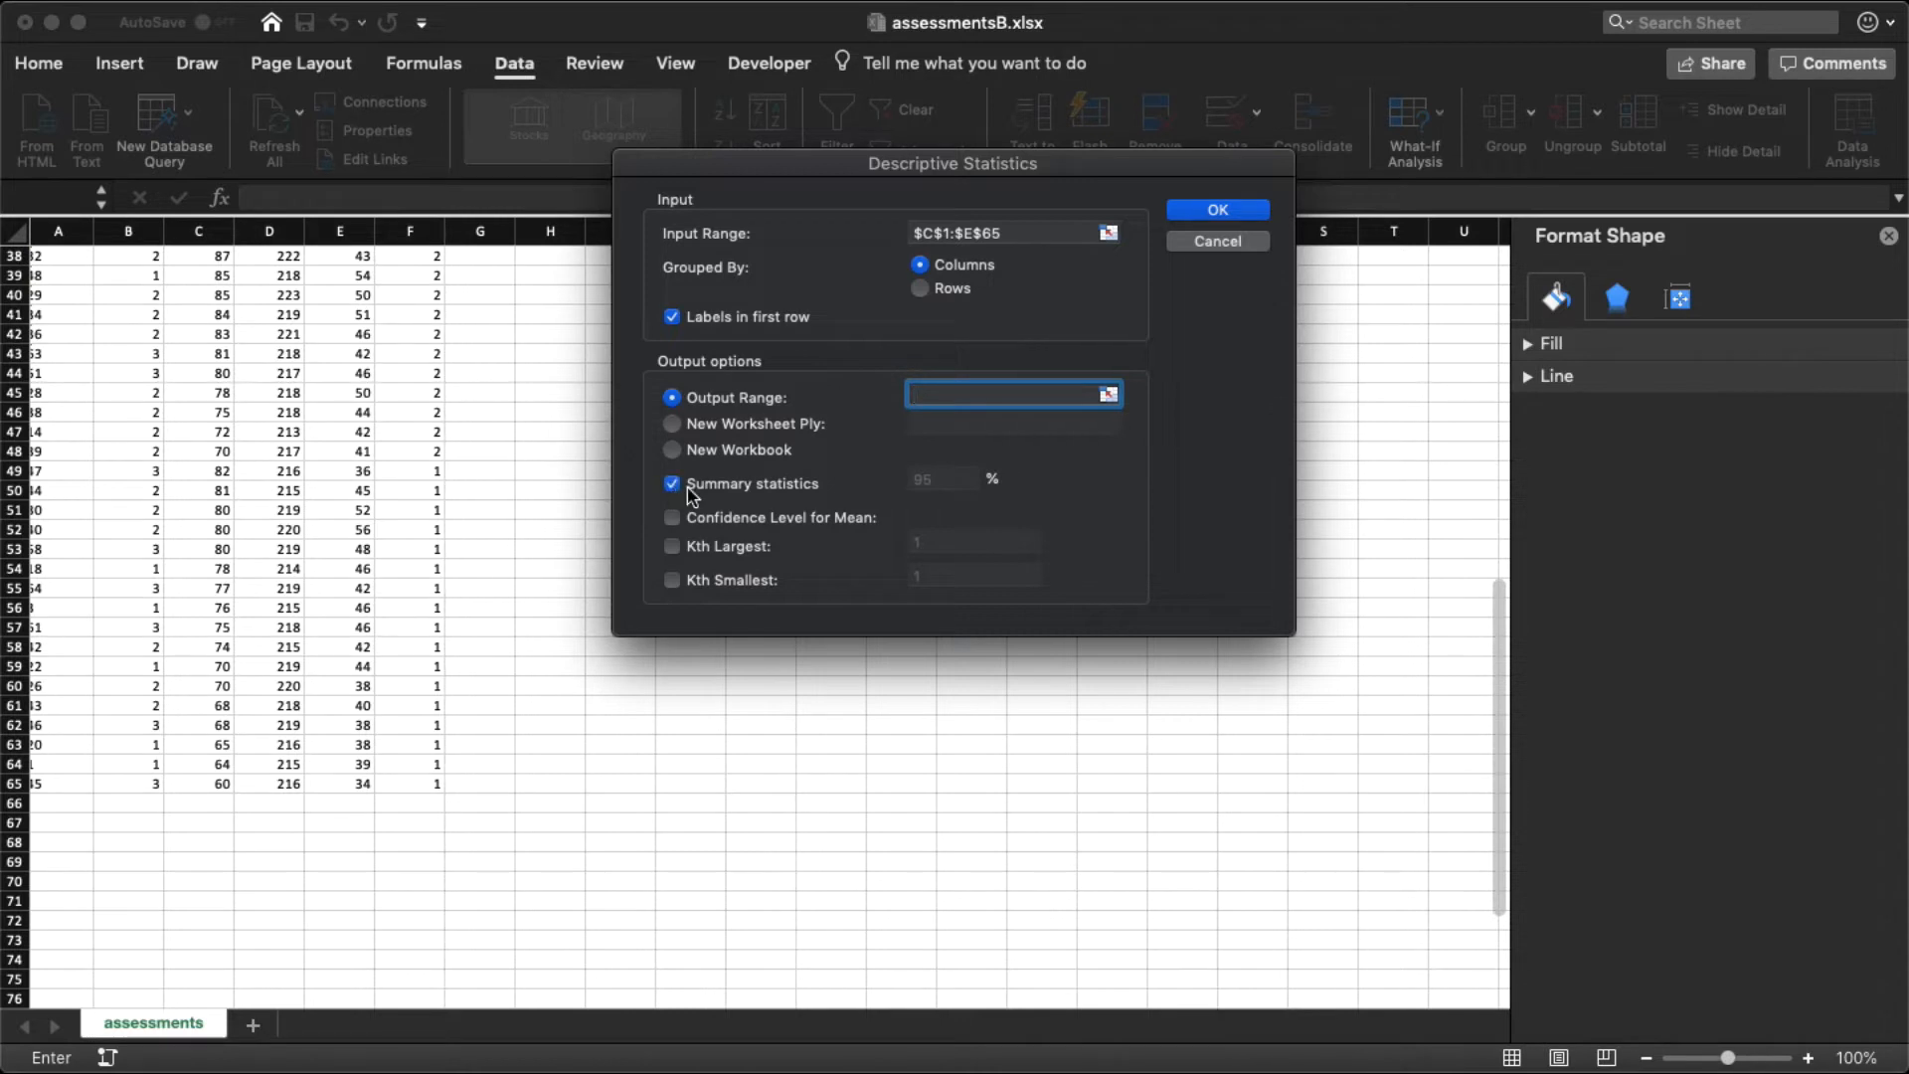
click(1108, 396)
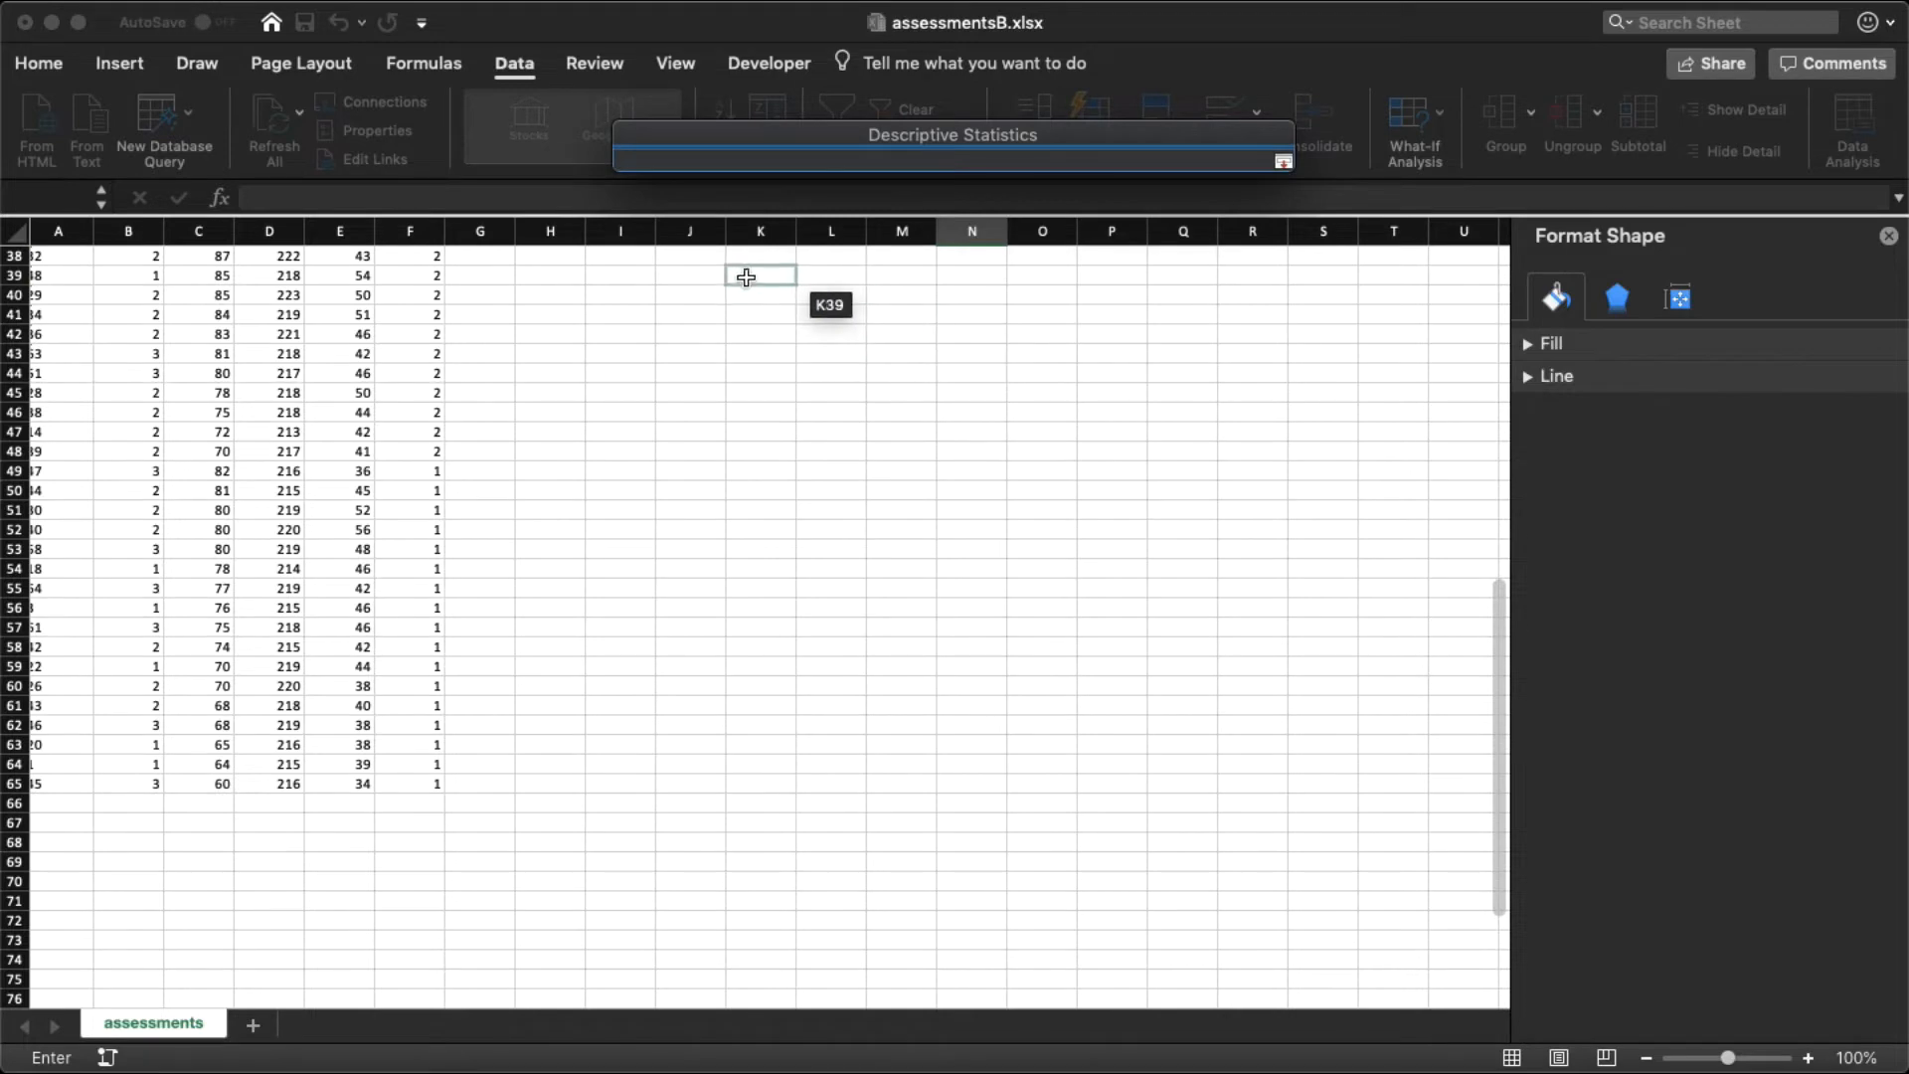
scroll(739, 273, up, 15)
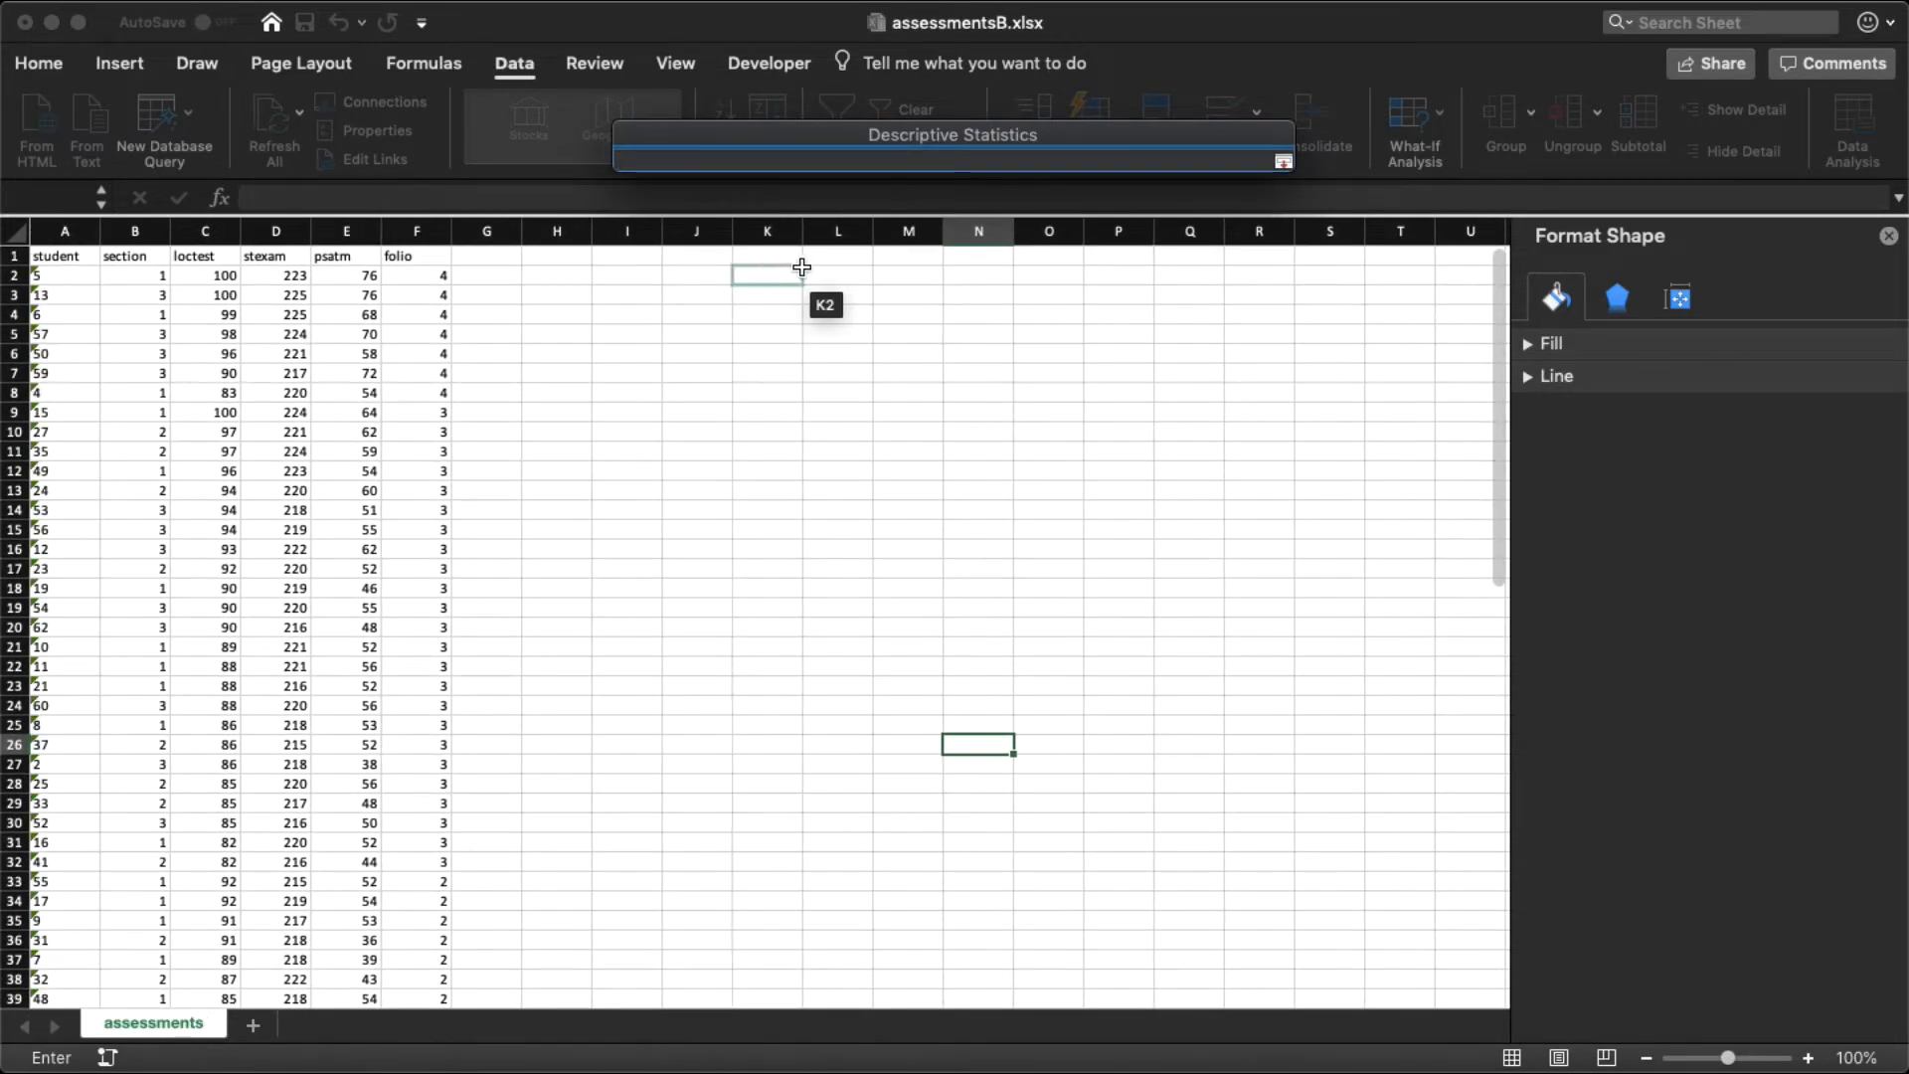
click(637, 250)
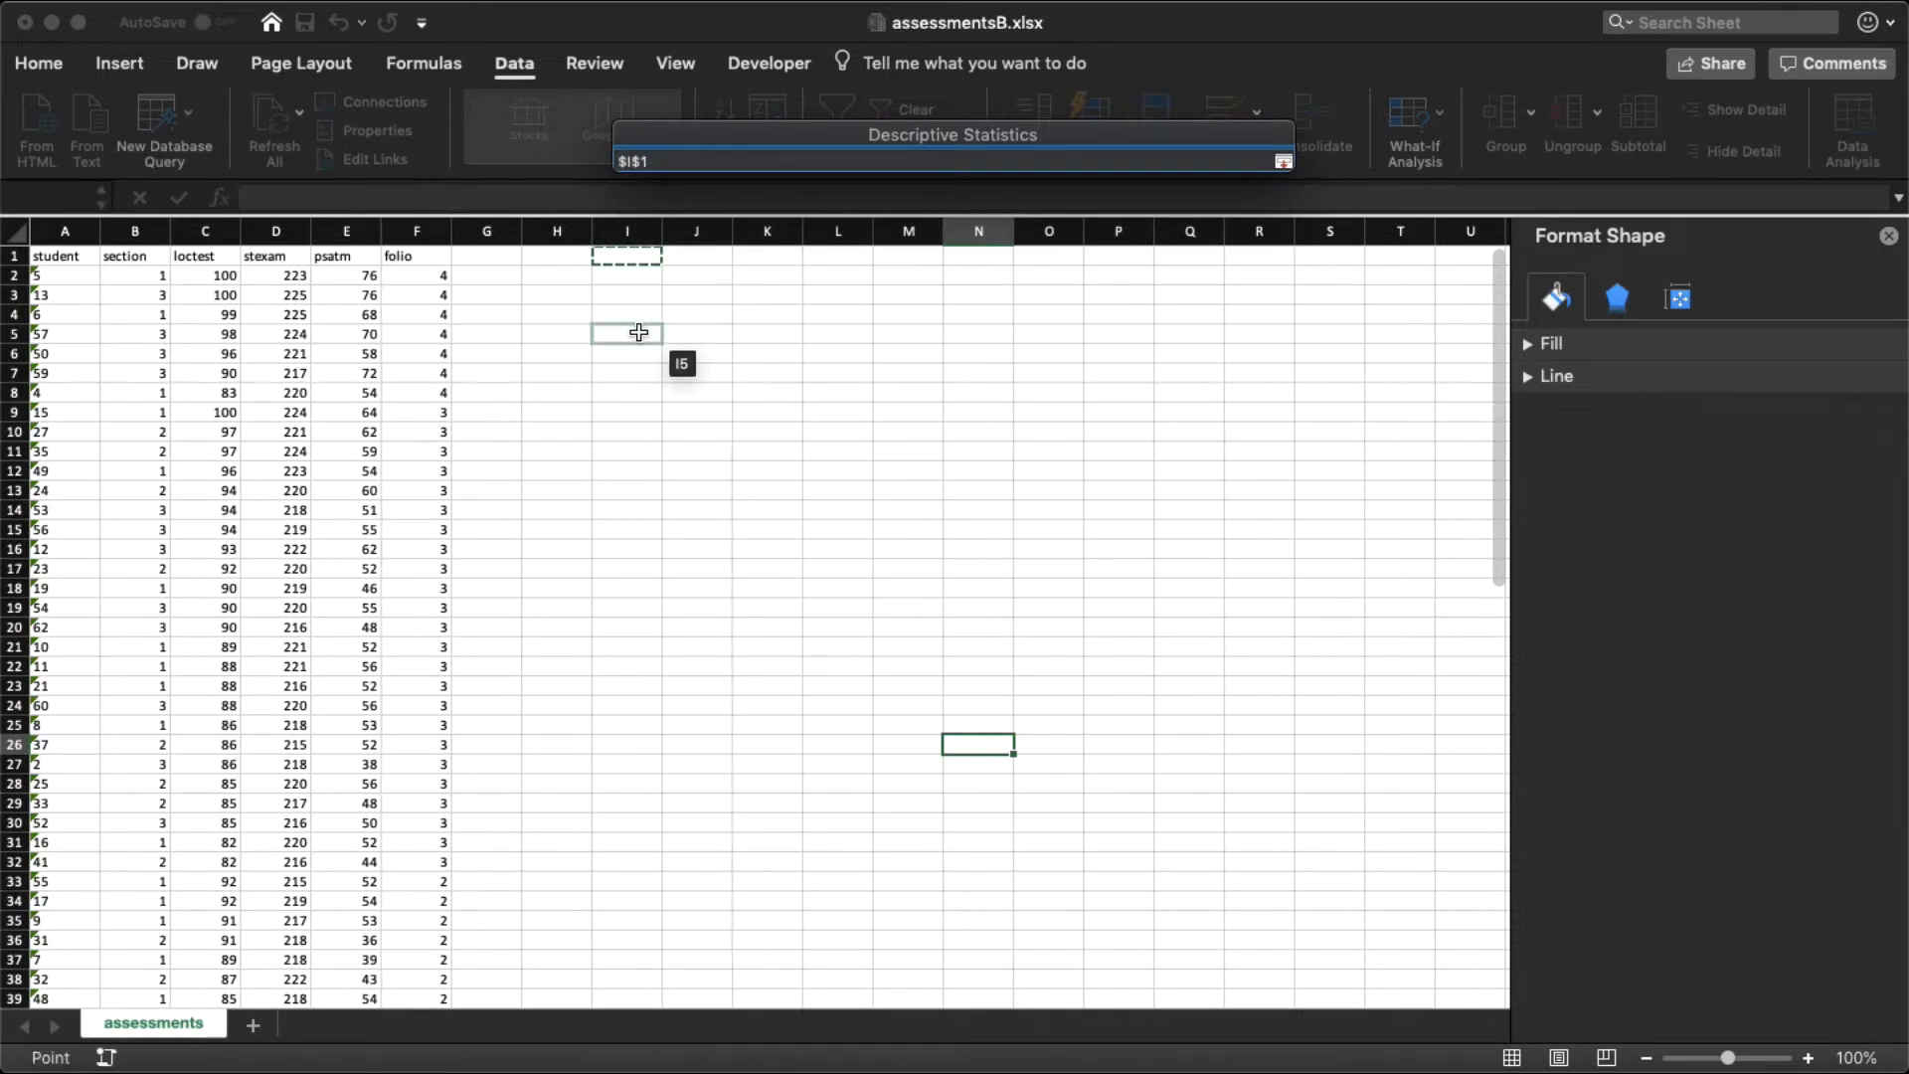
click(623, 260)
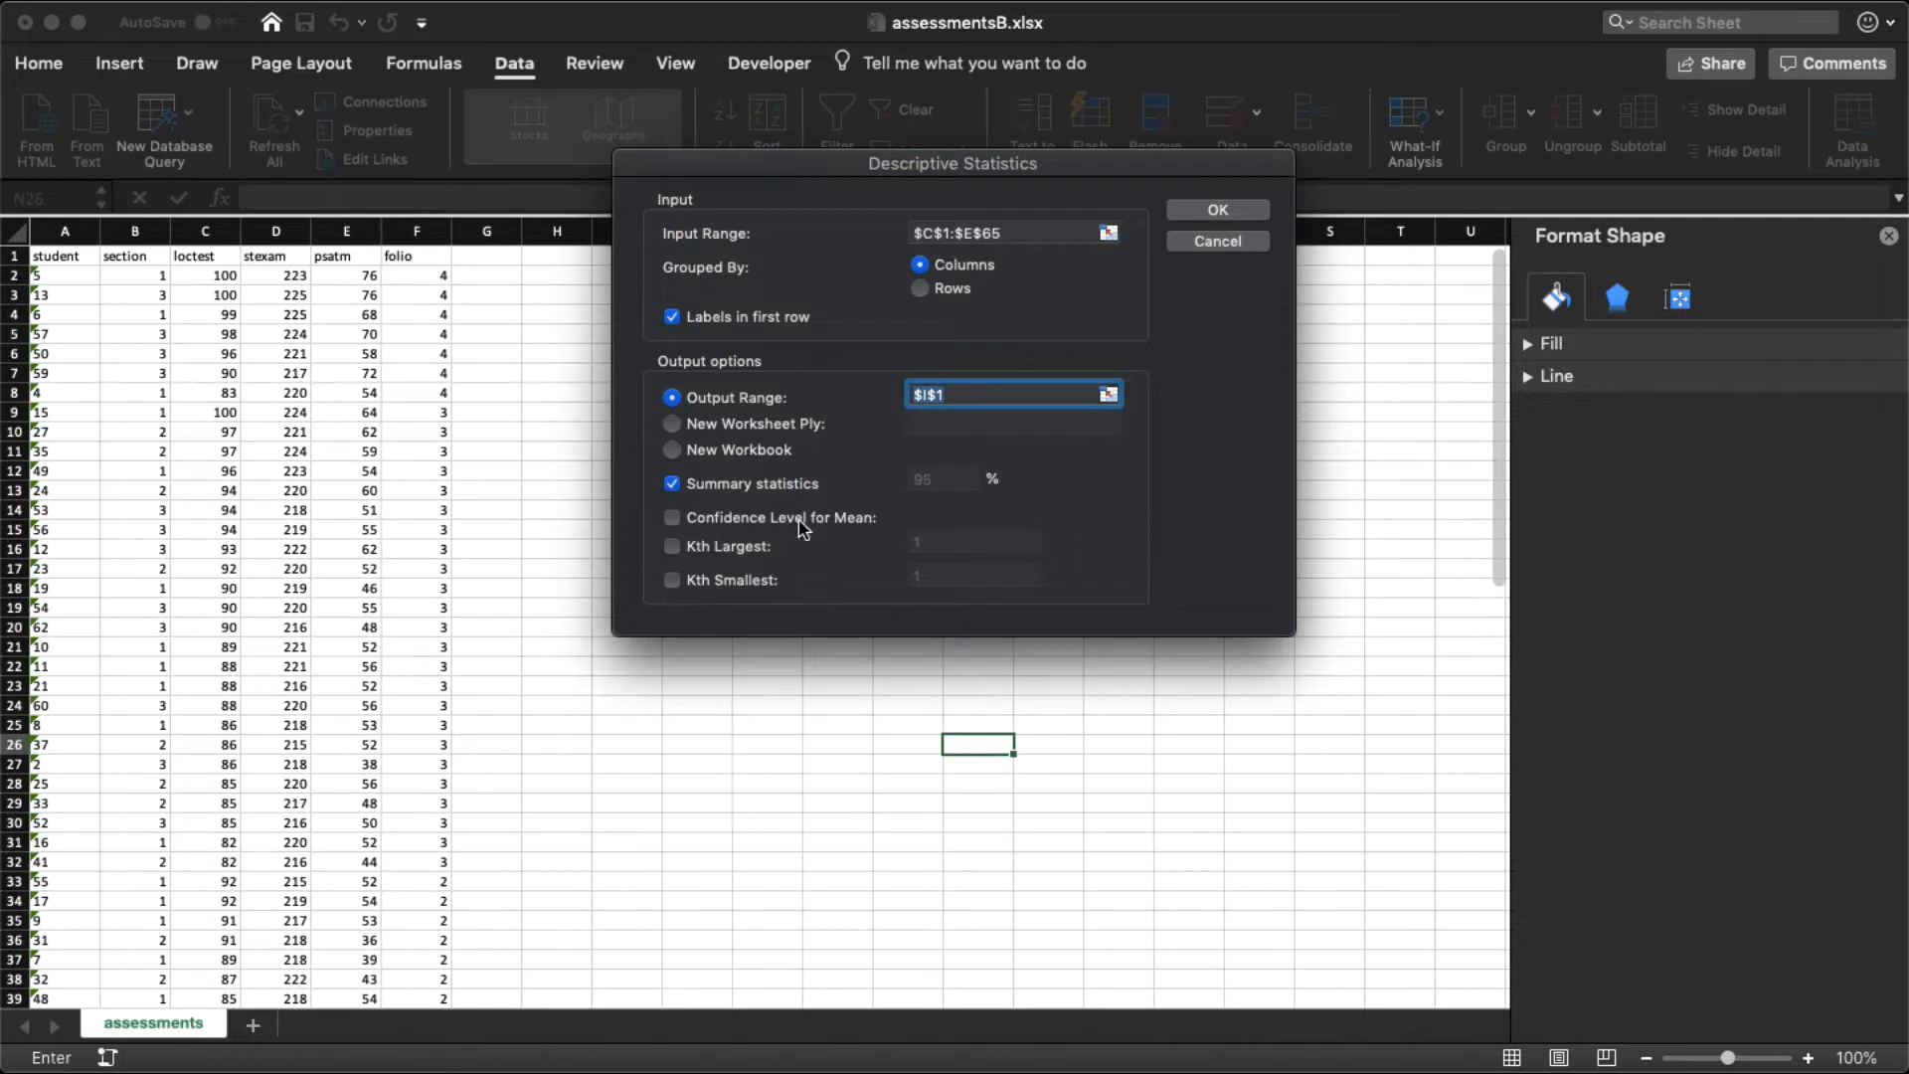
click(1198, 212)
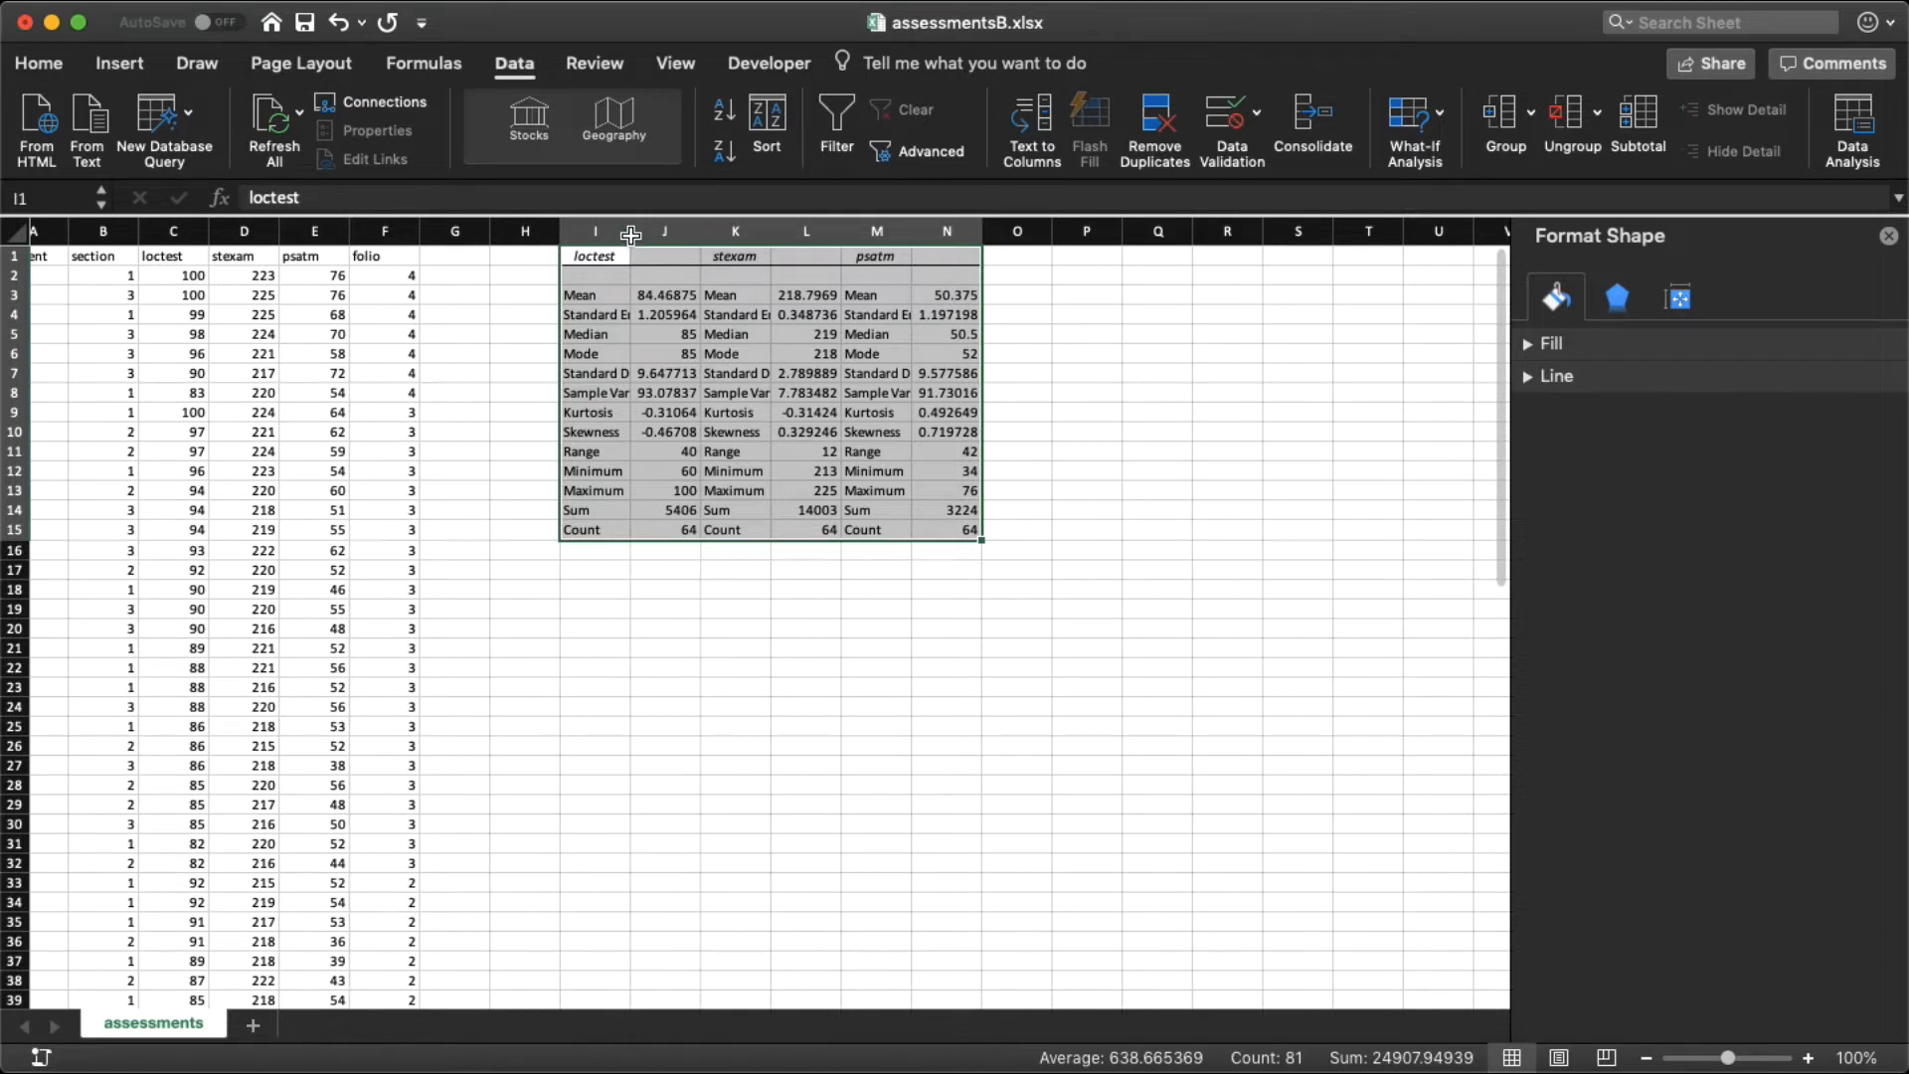
Step: Widen columns I, K, M and N of the statistics table so the labels and values fit
drag(630, 234, 720, 234)
drag(853, 238, 924, 239)
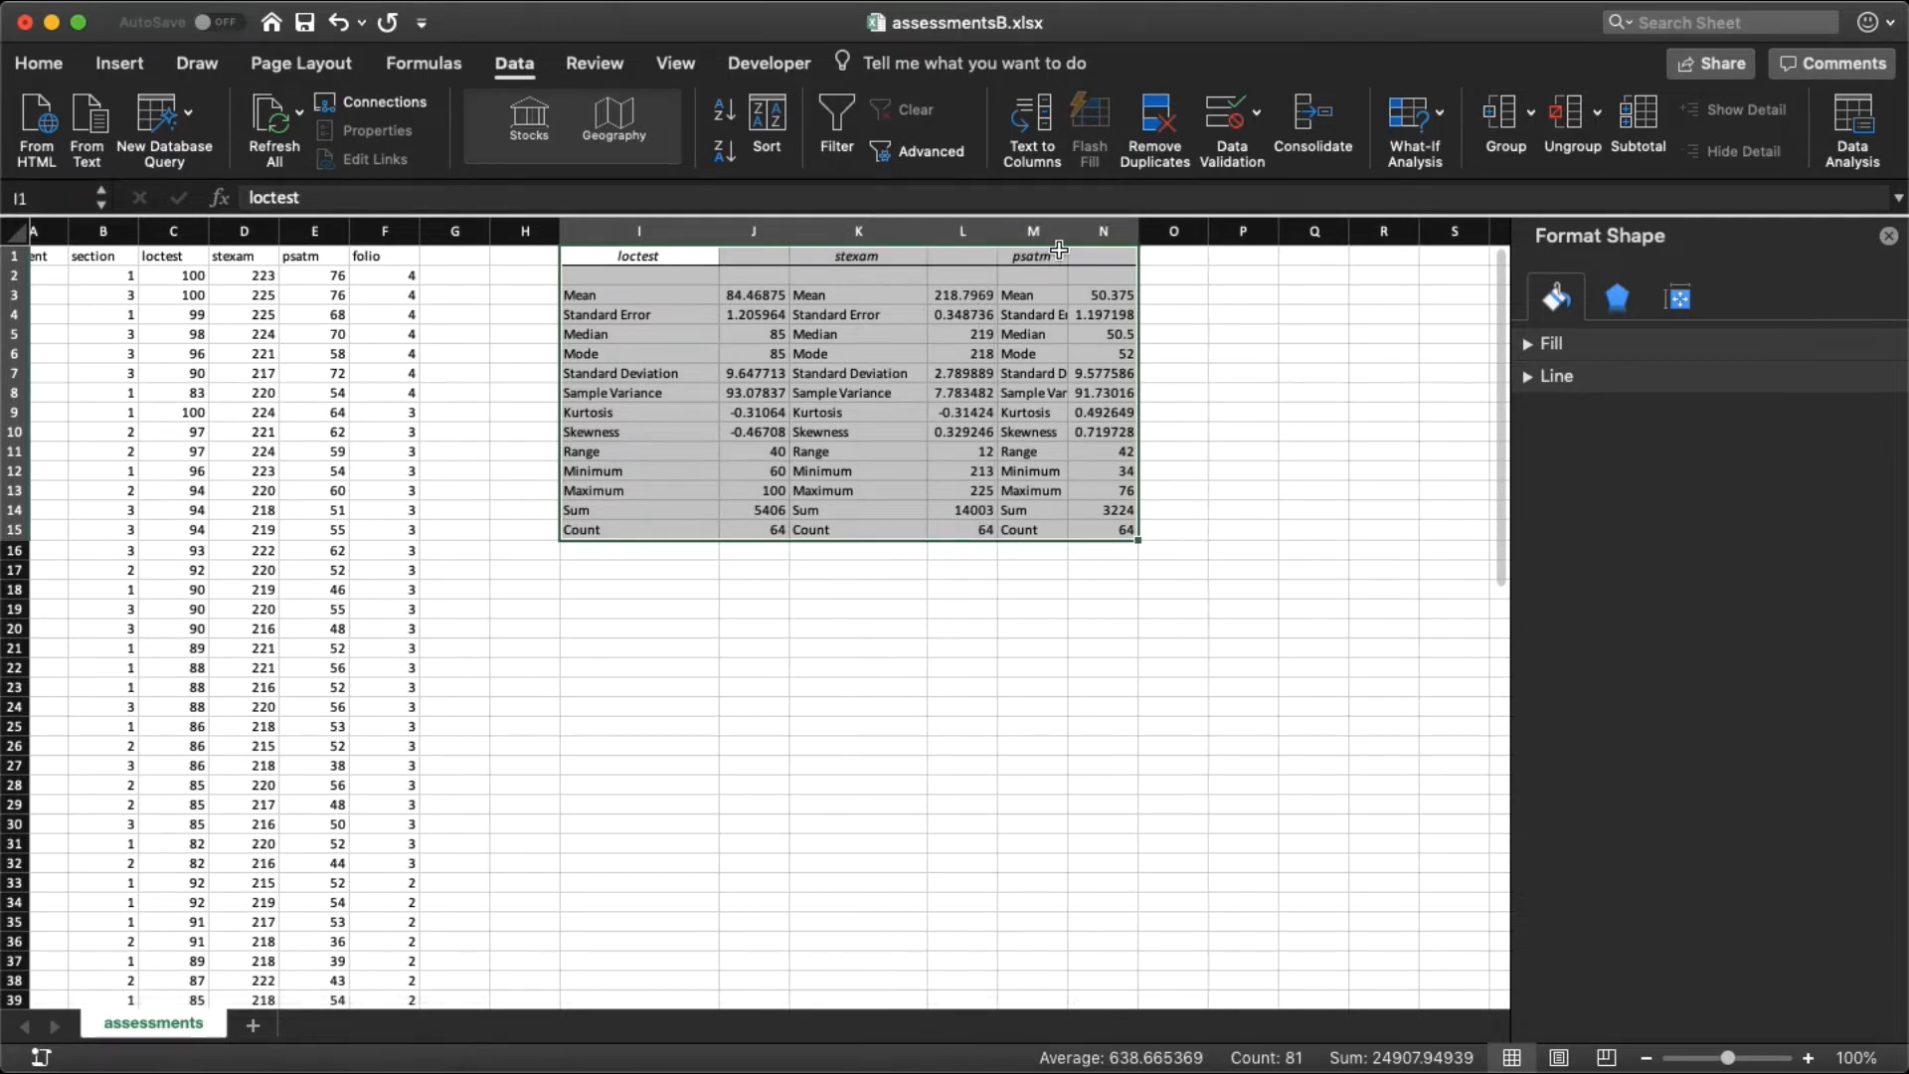
drag(1070, 232, 1273, 232)
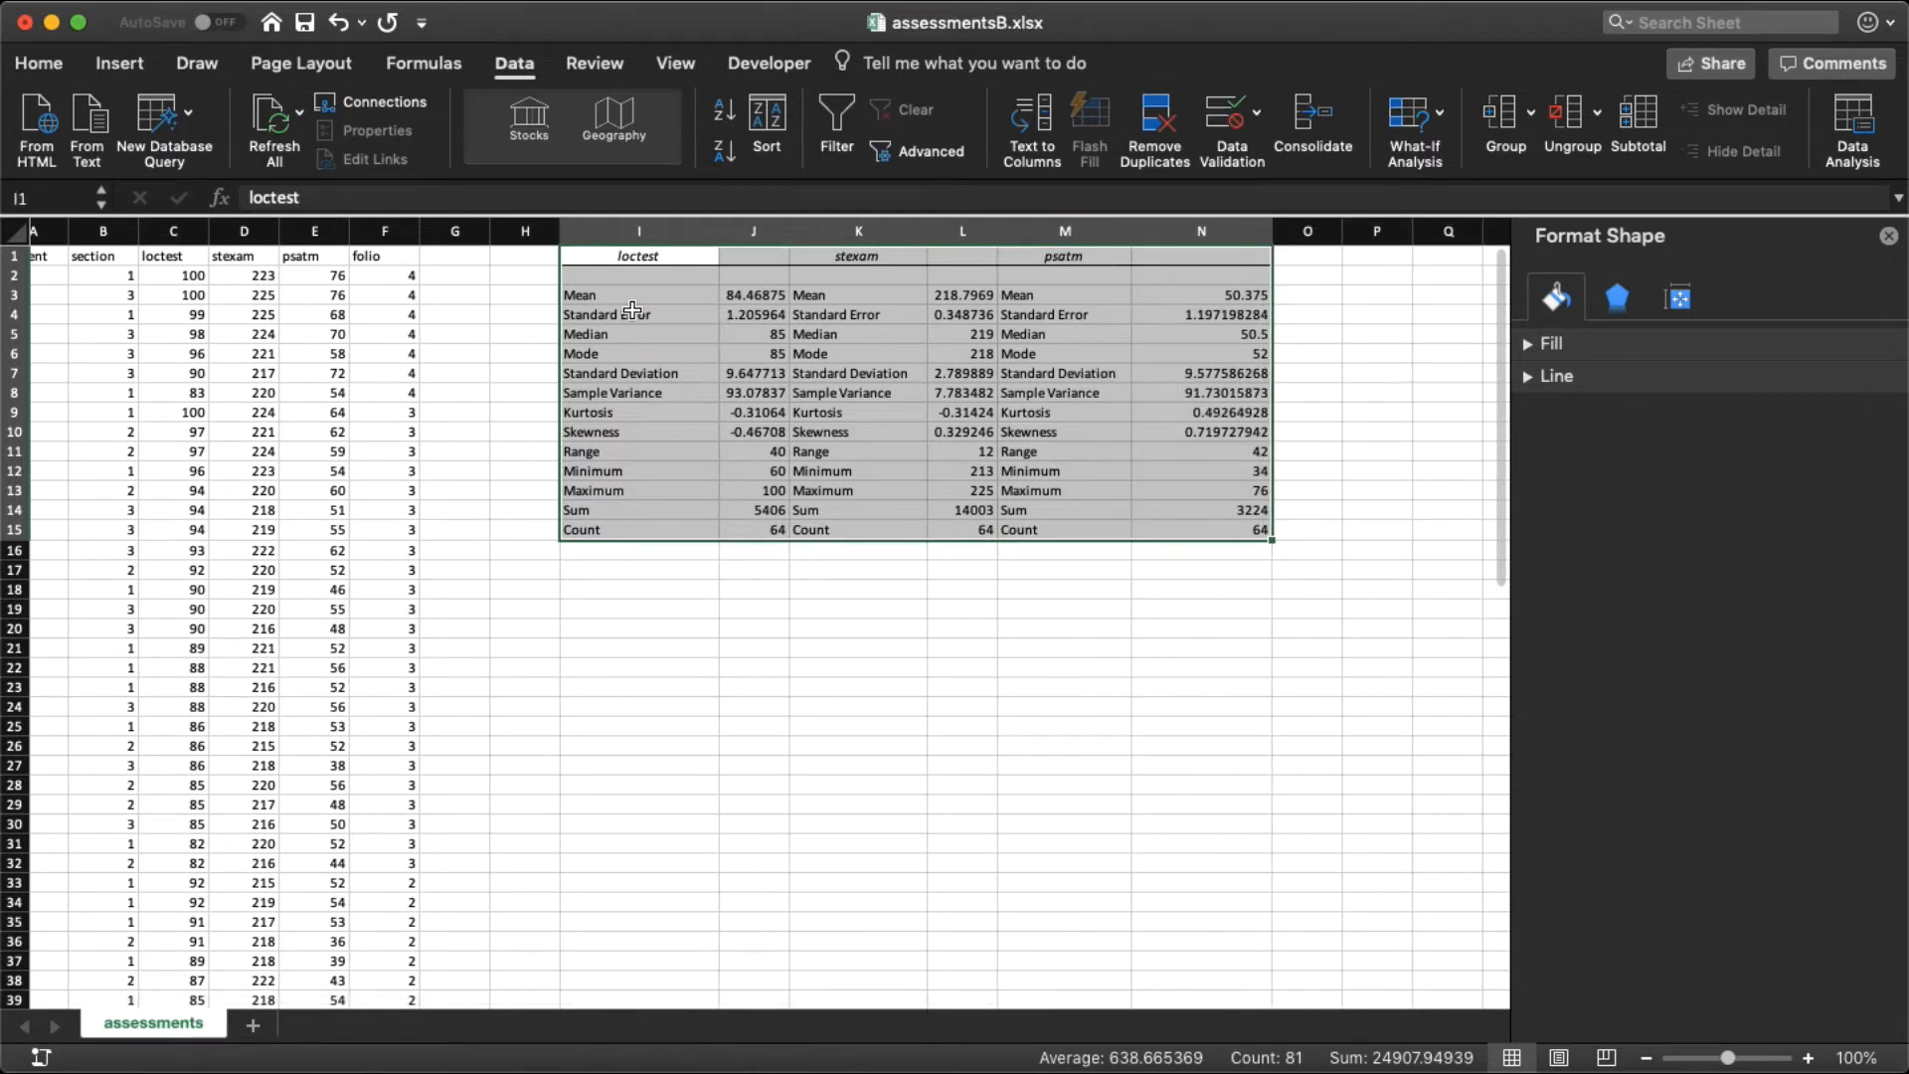
Step: Examine the mean and standard deviation of loctest, stexam and psatm in the statistics table
click(621, 376)
click(759, 373)
drag(759, 374, 686, 372)
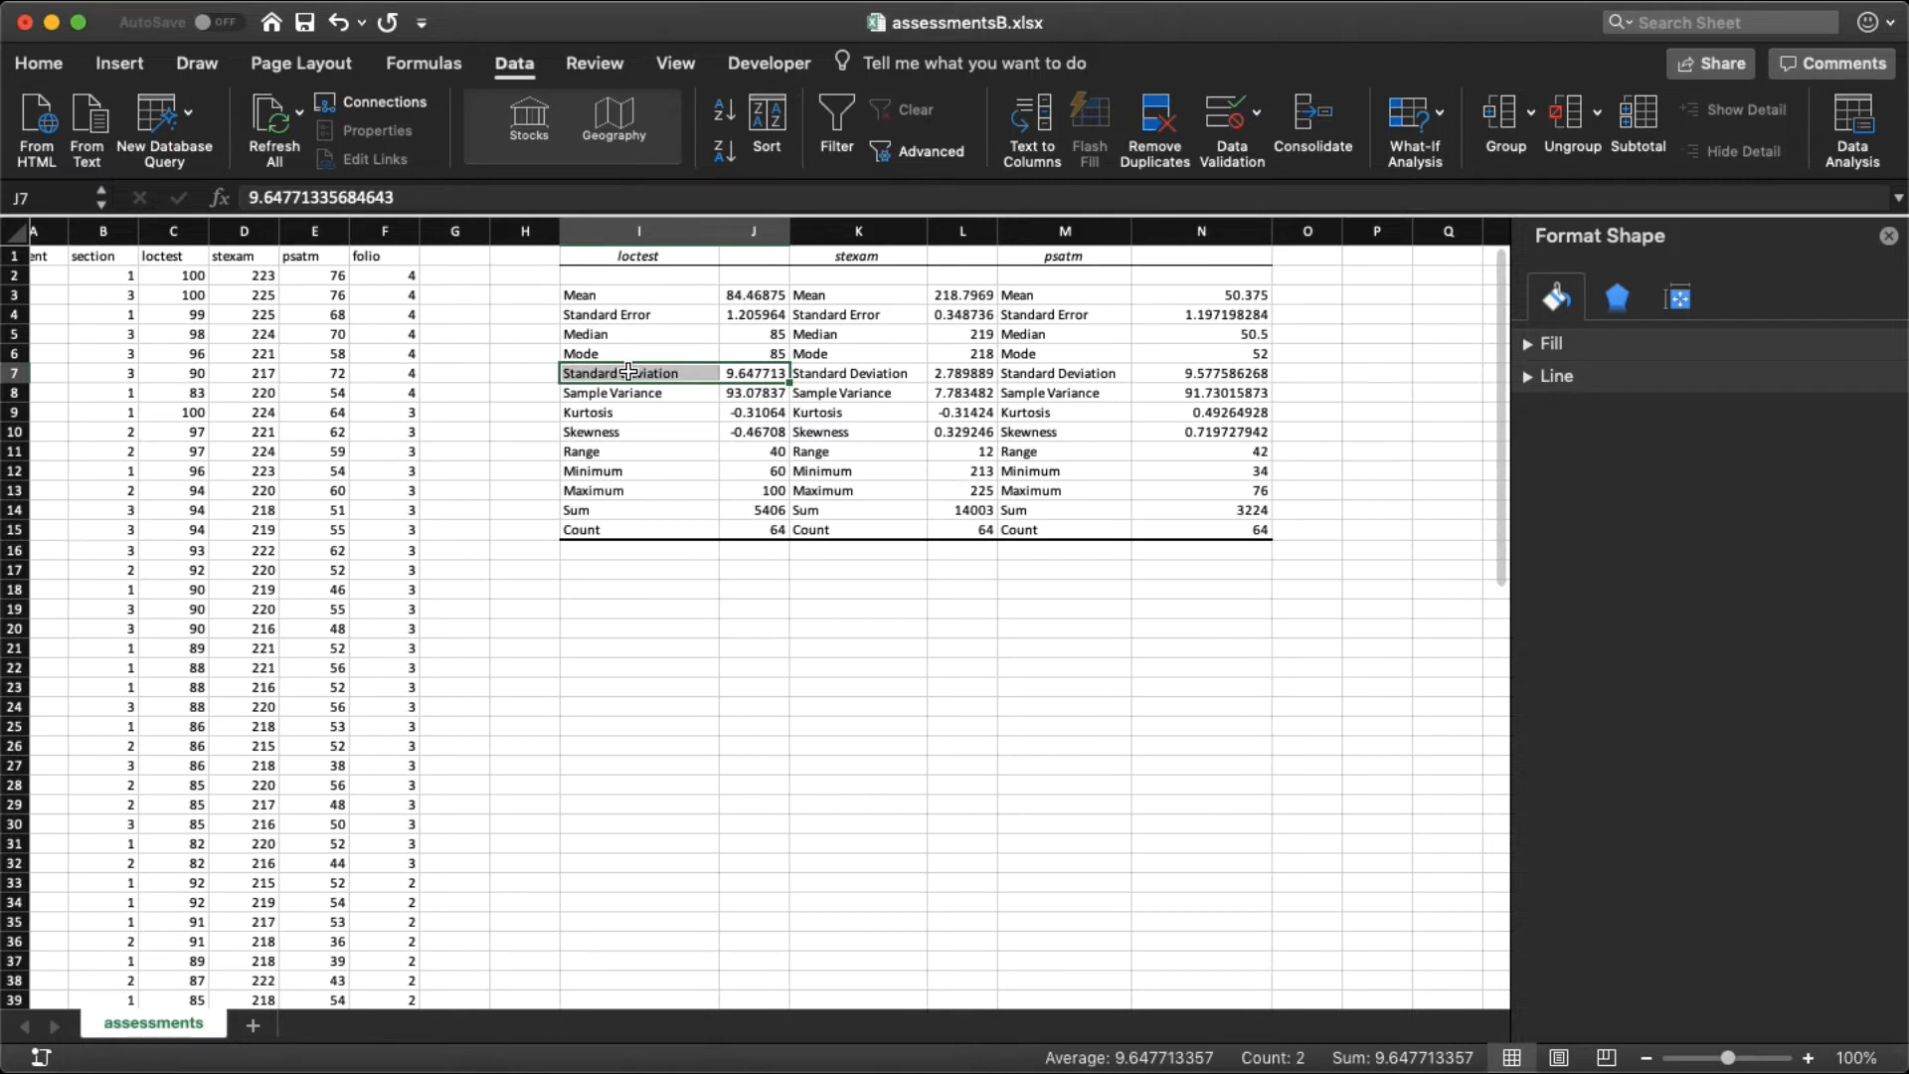
drag(736, 296, 657, 298)
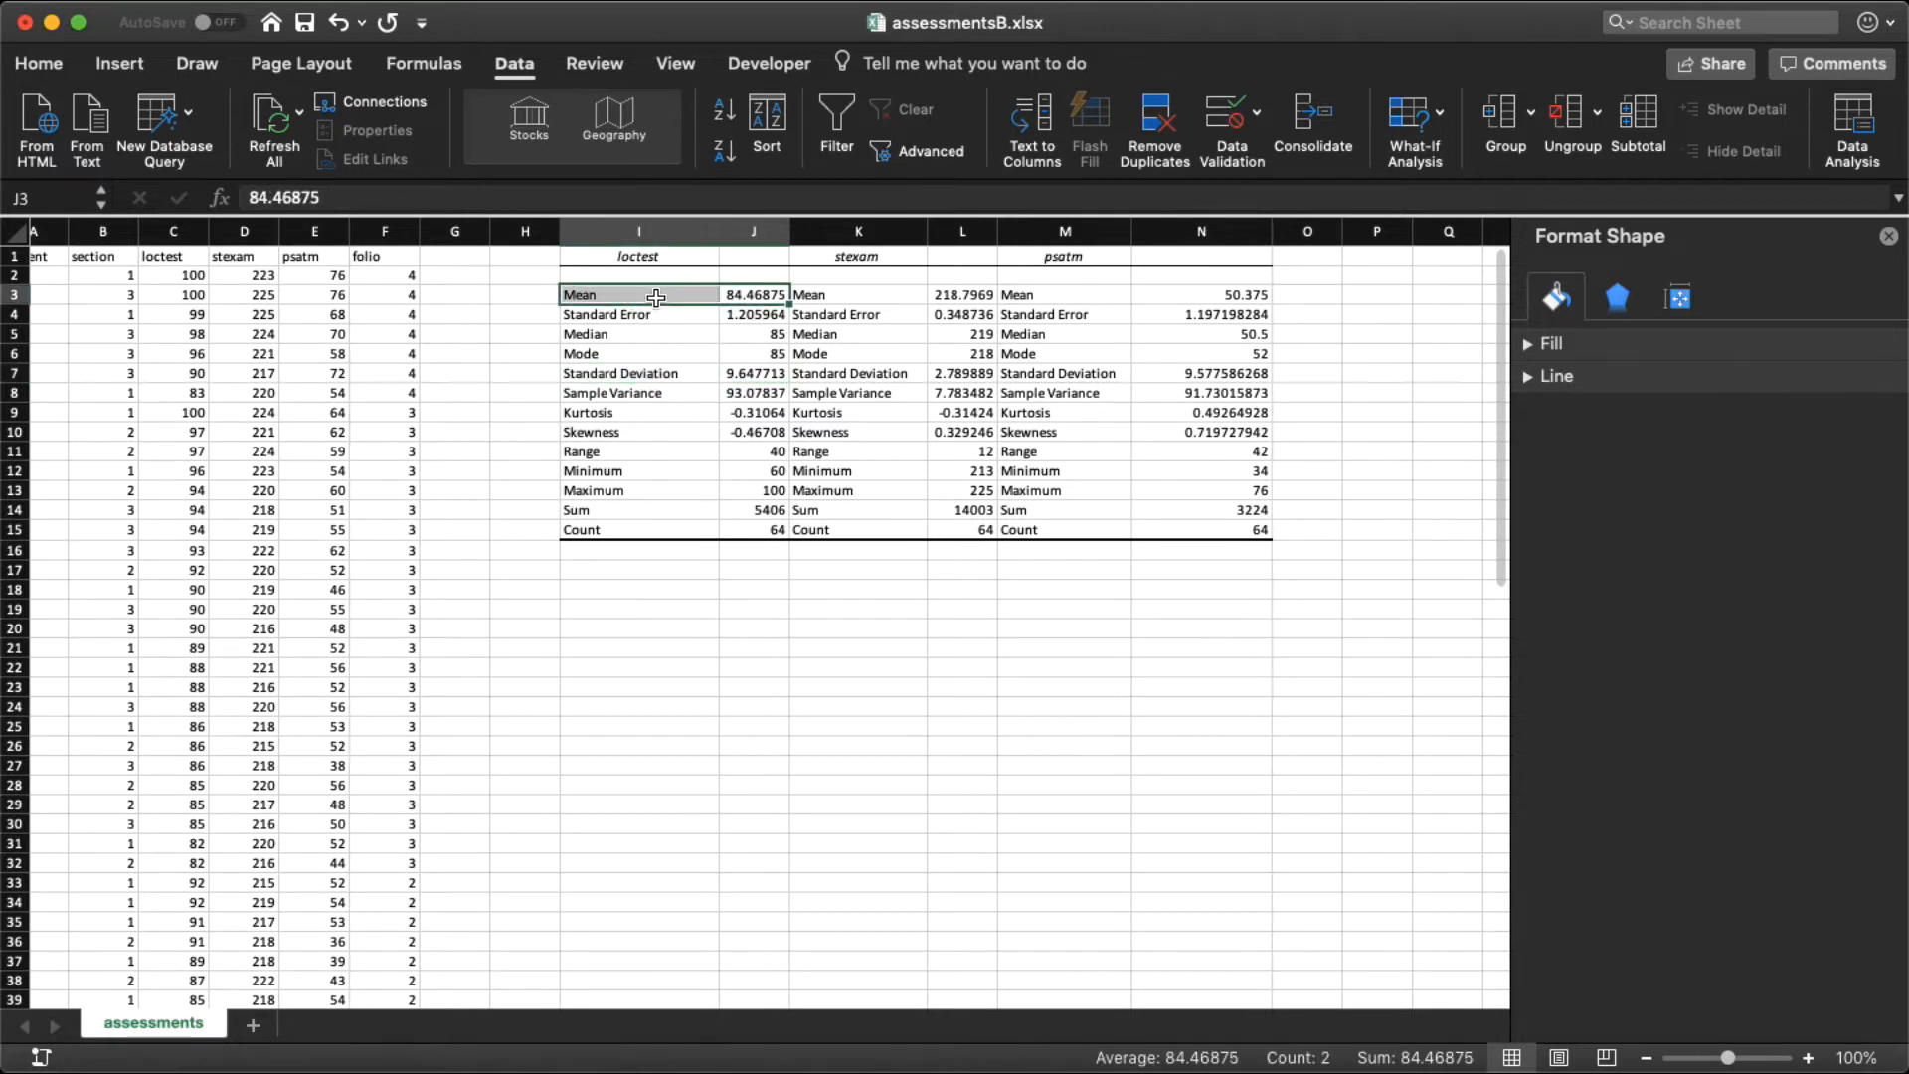
click(852, 295)
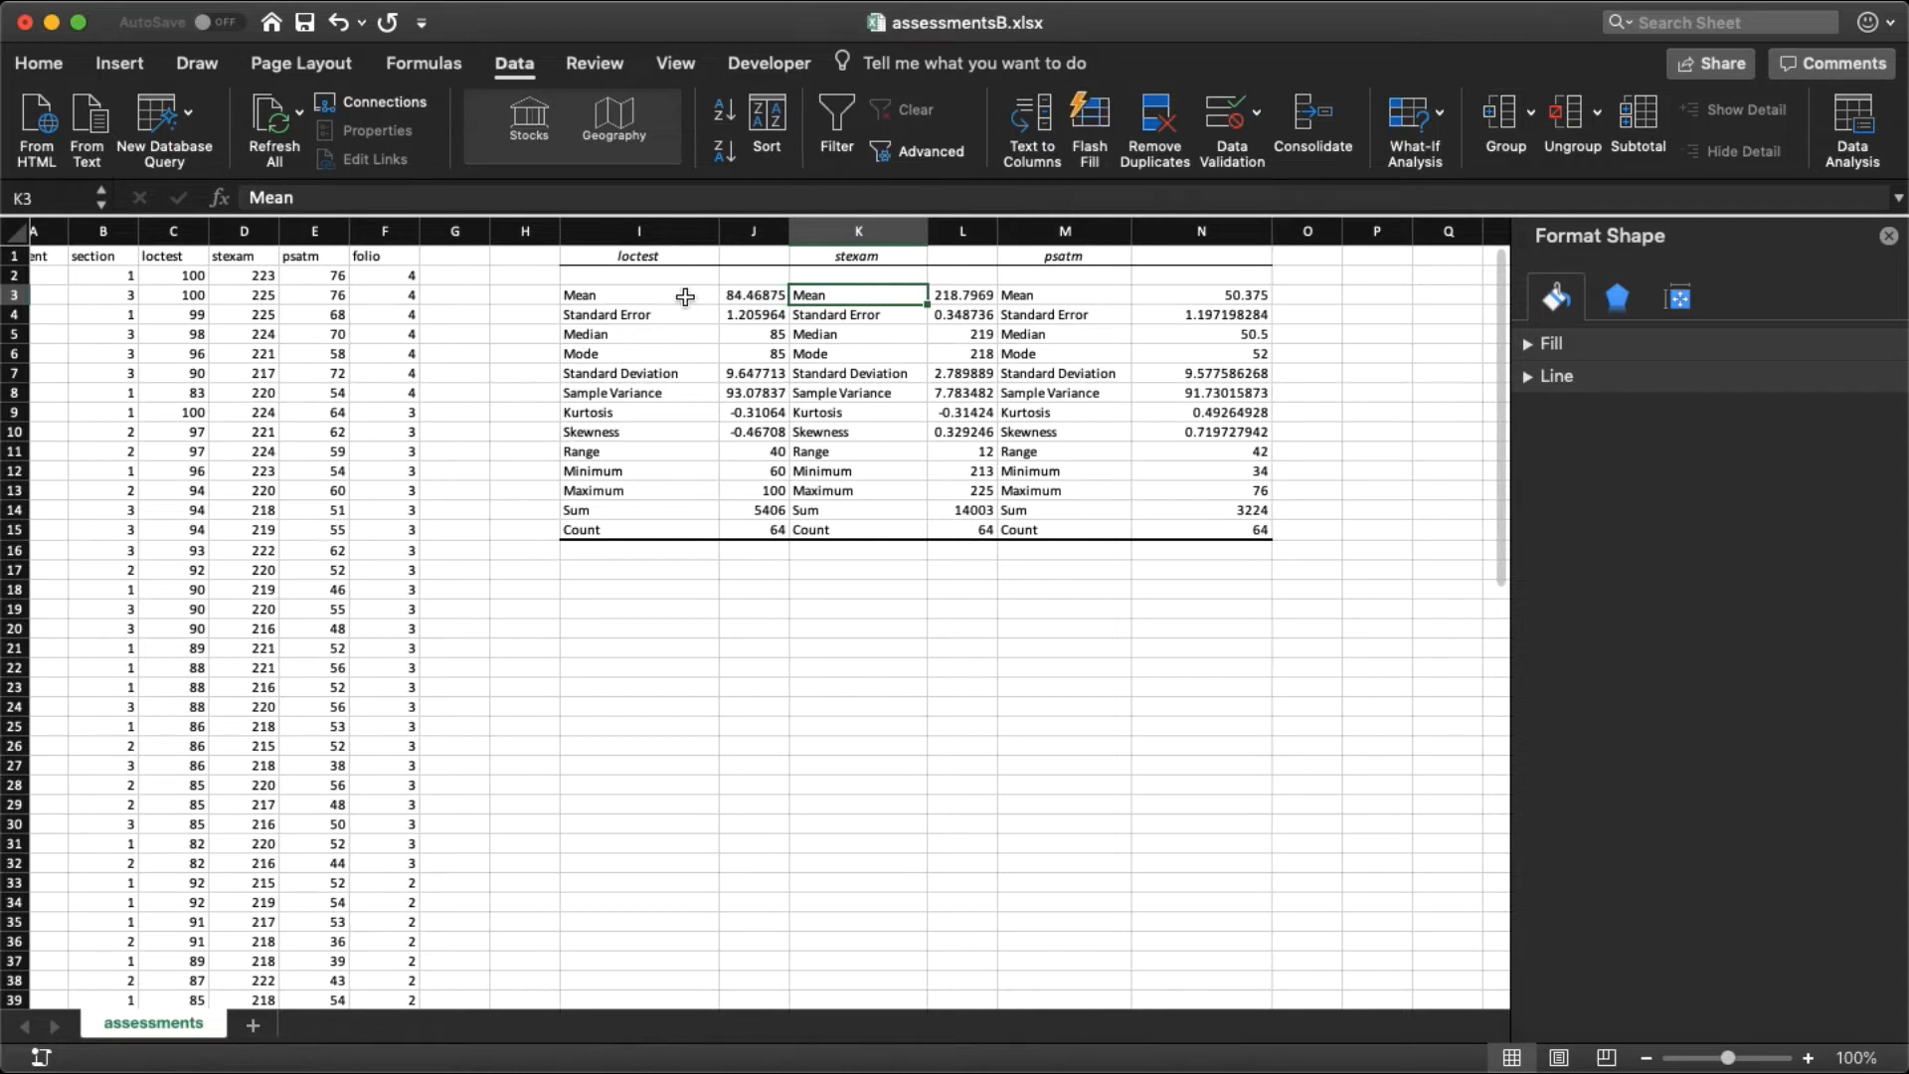
click(746, 299)
click(725, 370)
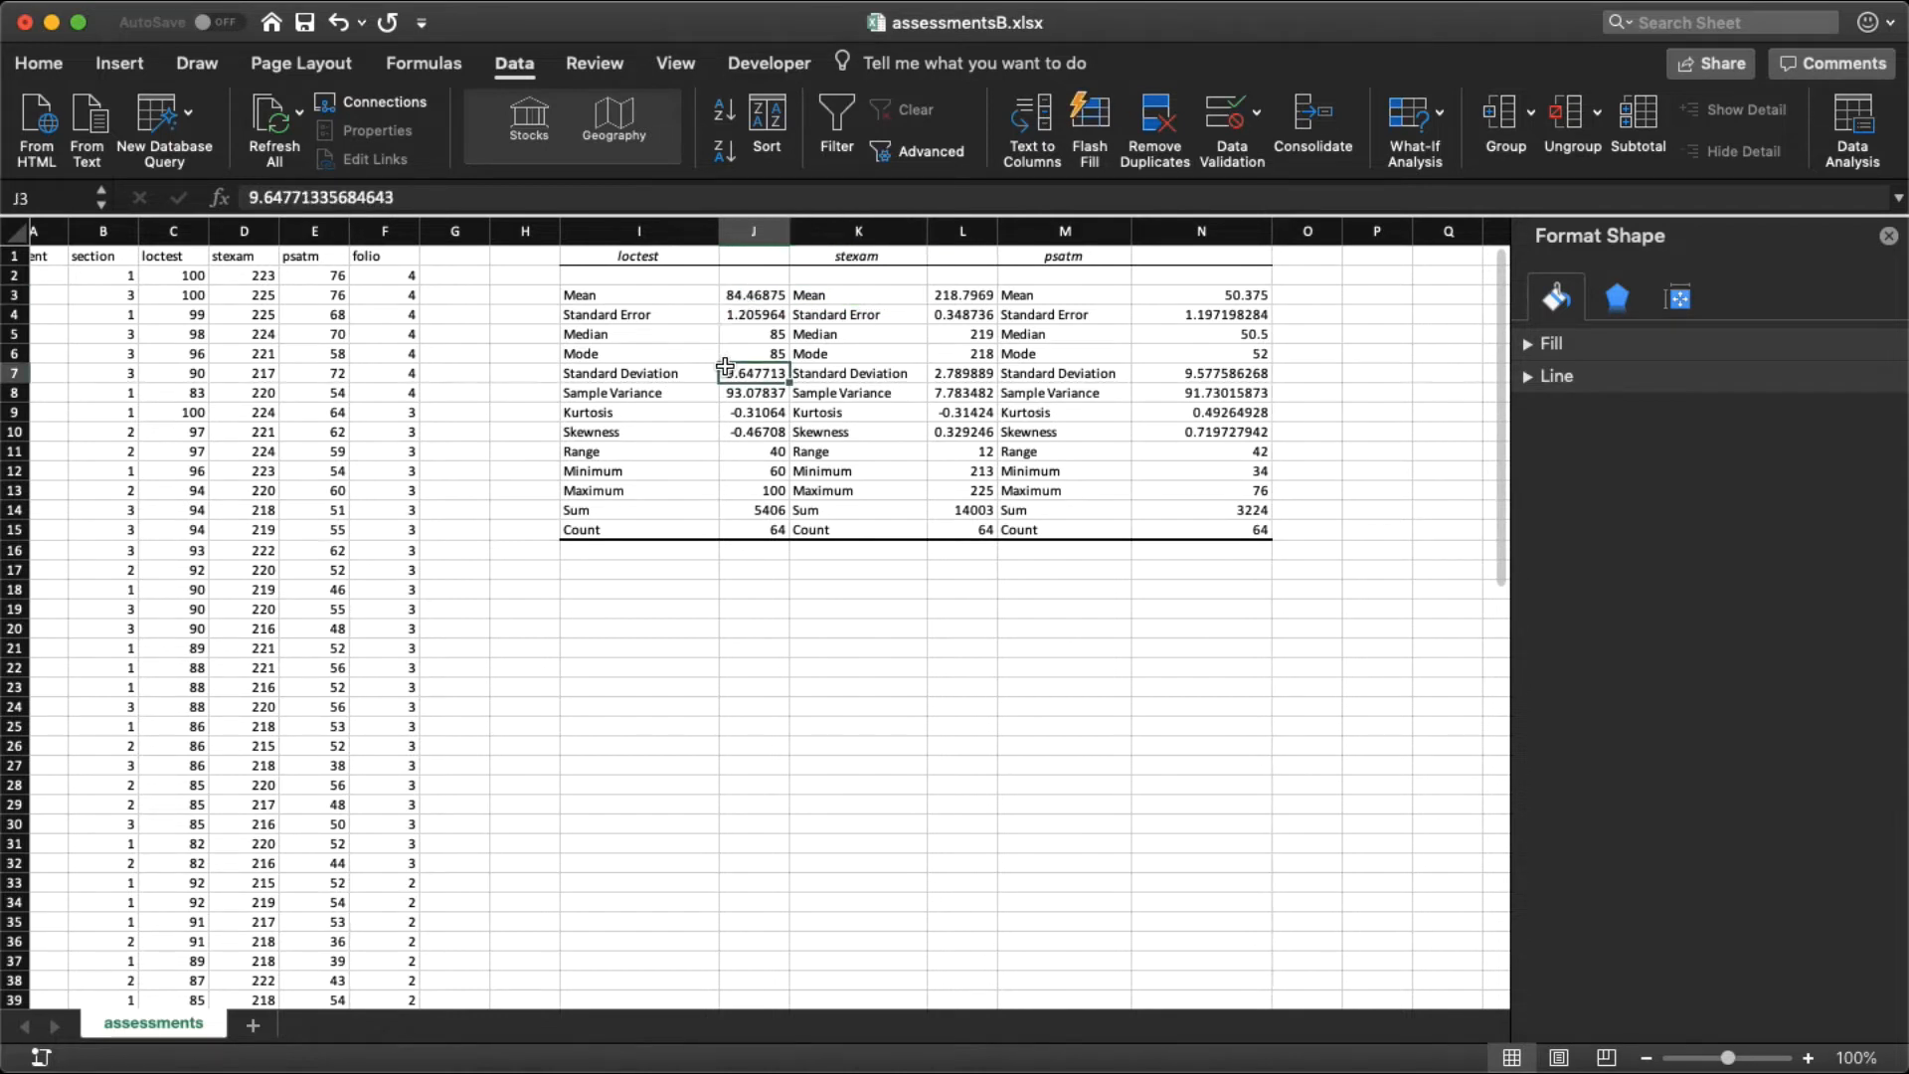
click(934, 296)
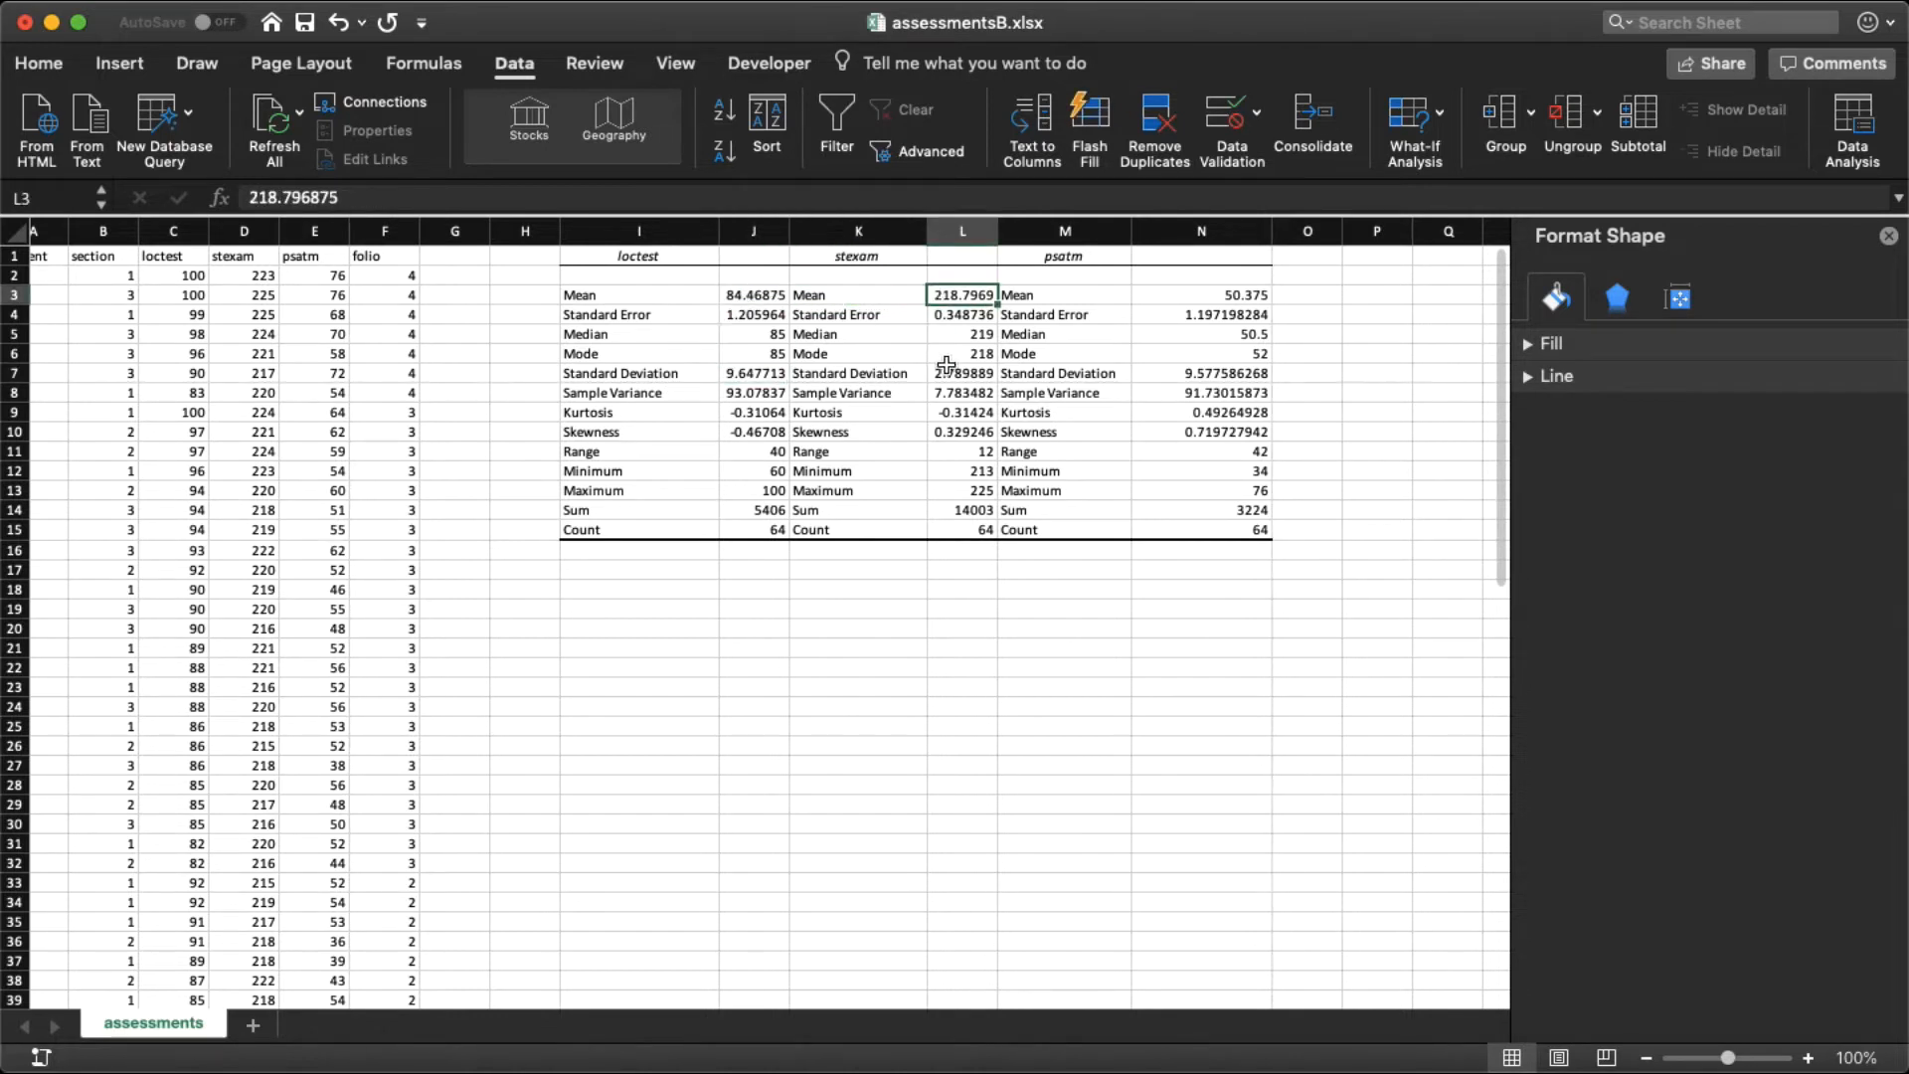
click(946, 369)
click(1220, 291)
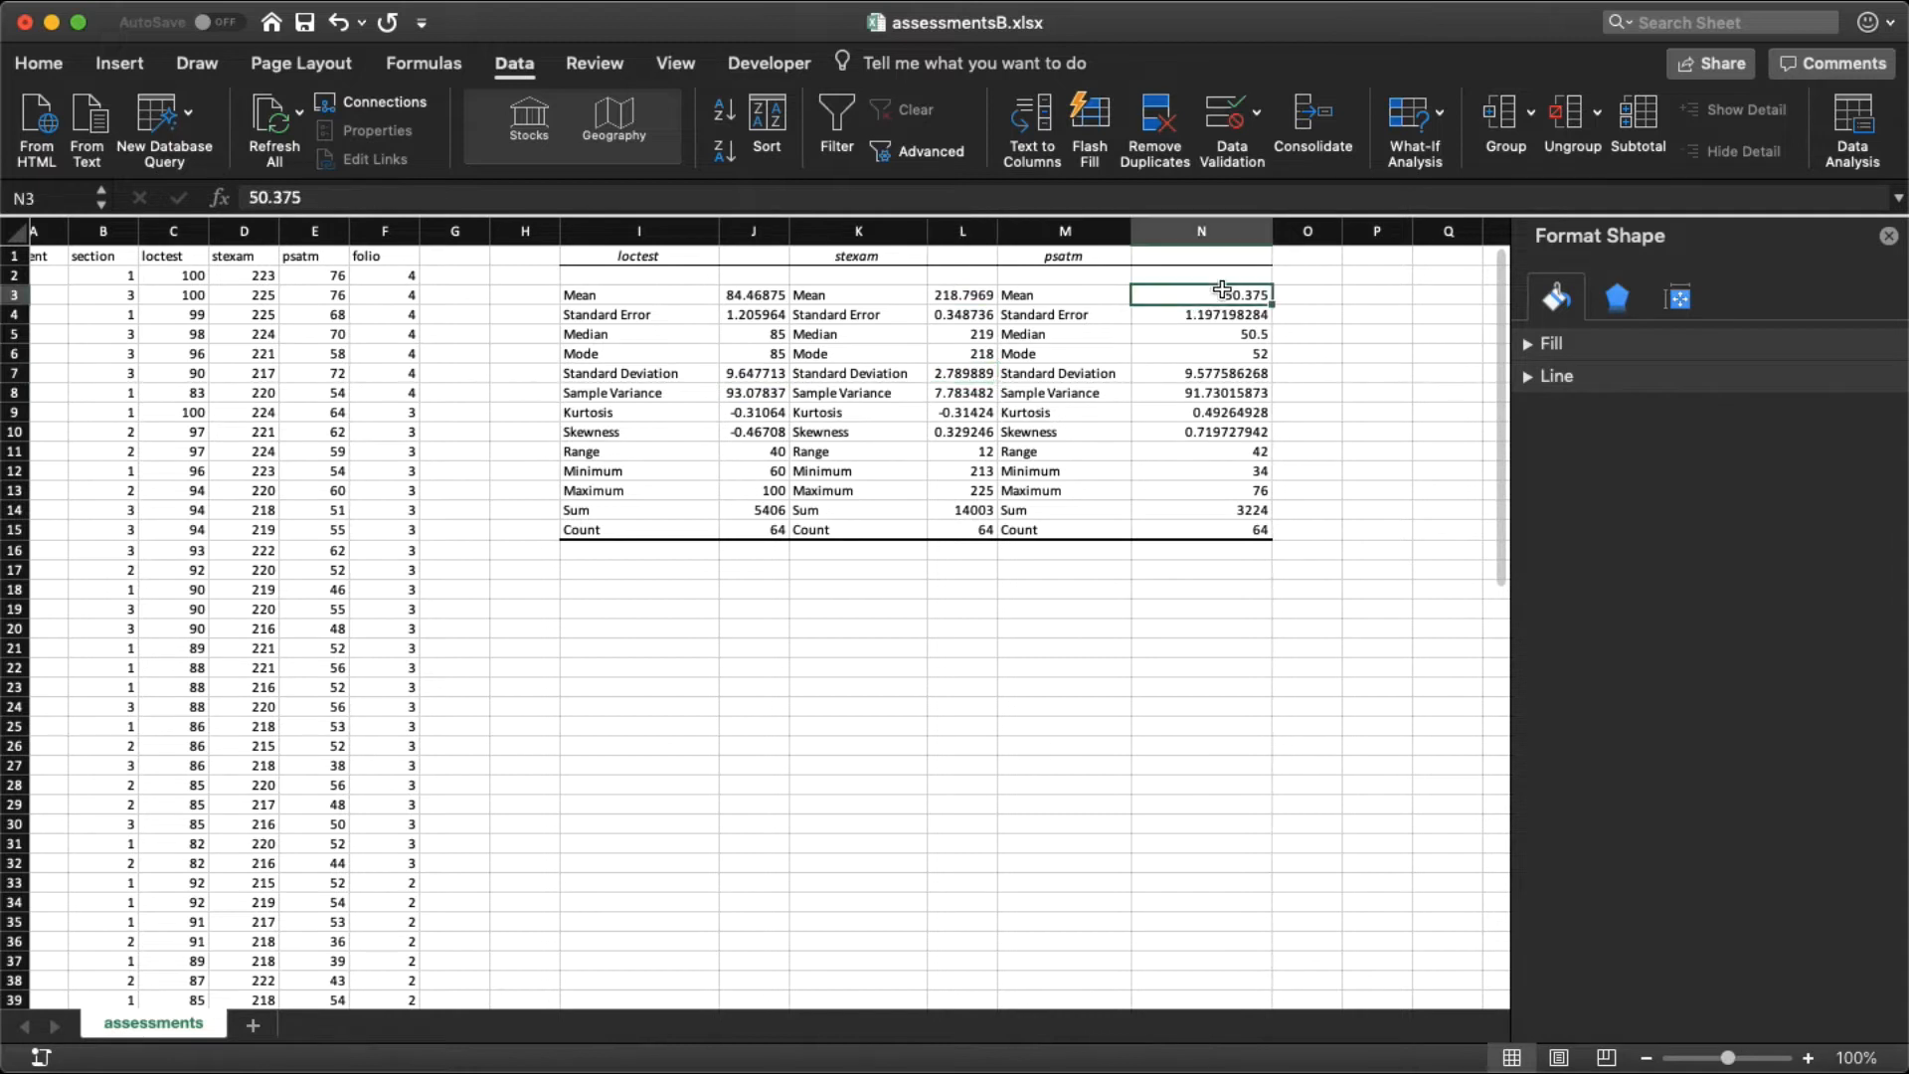
click(1223, 370)
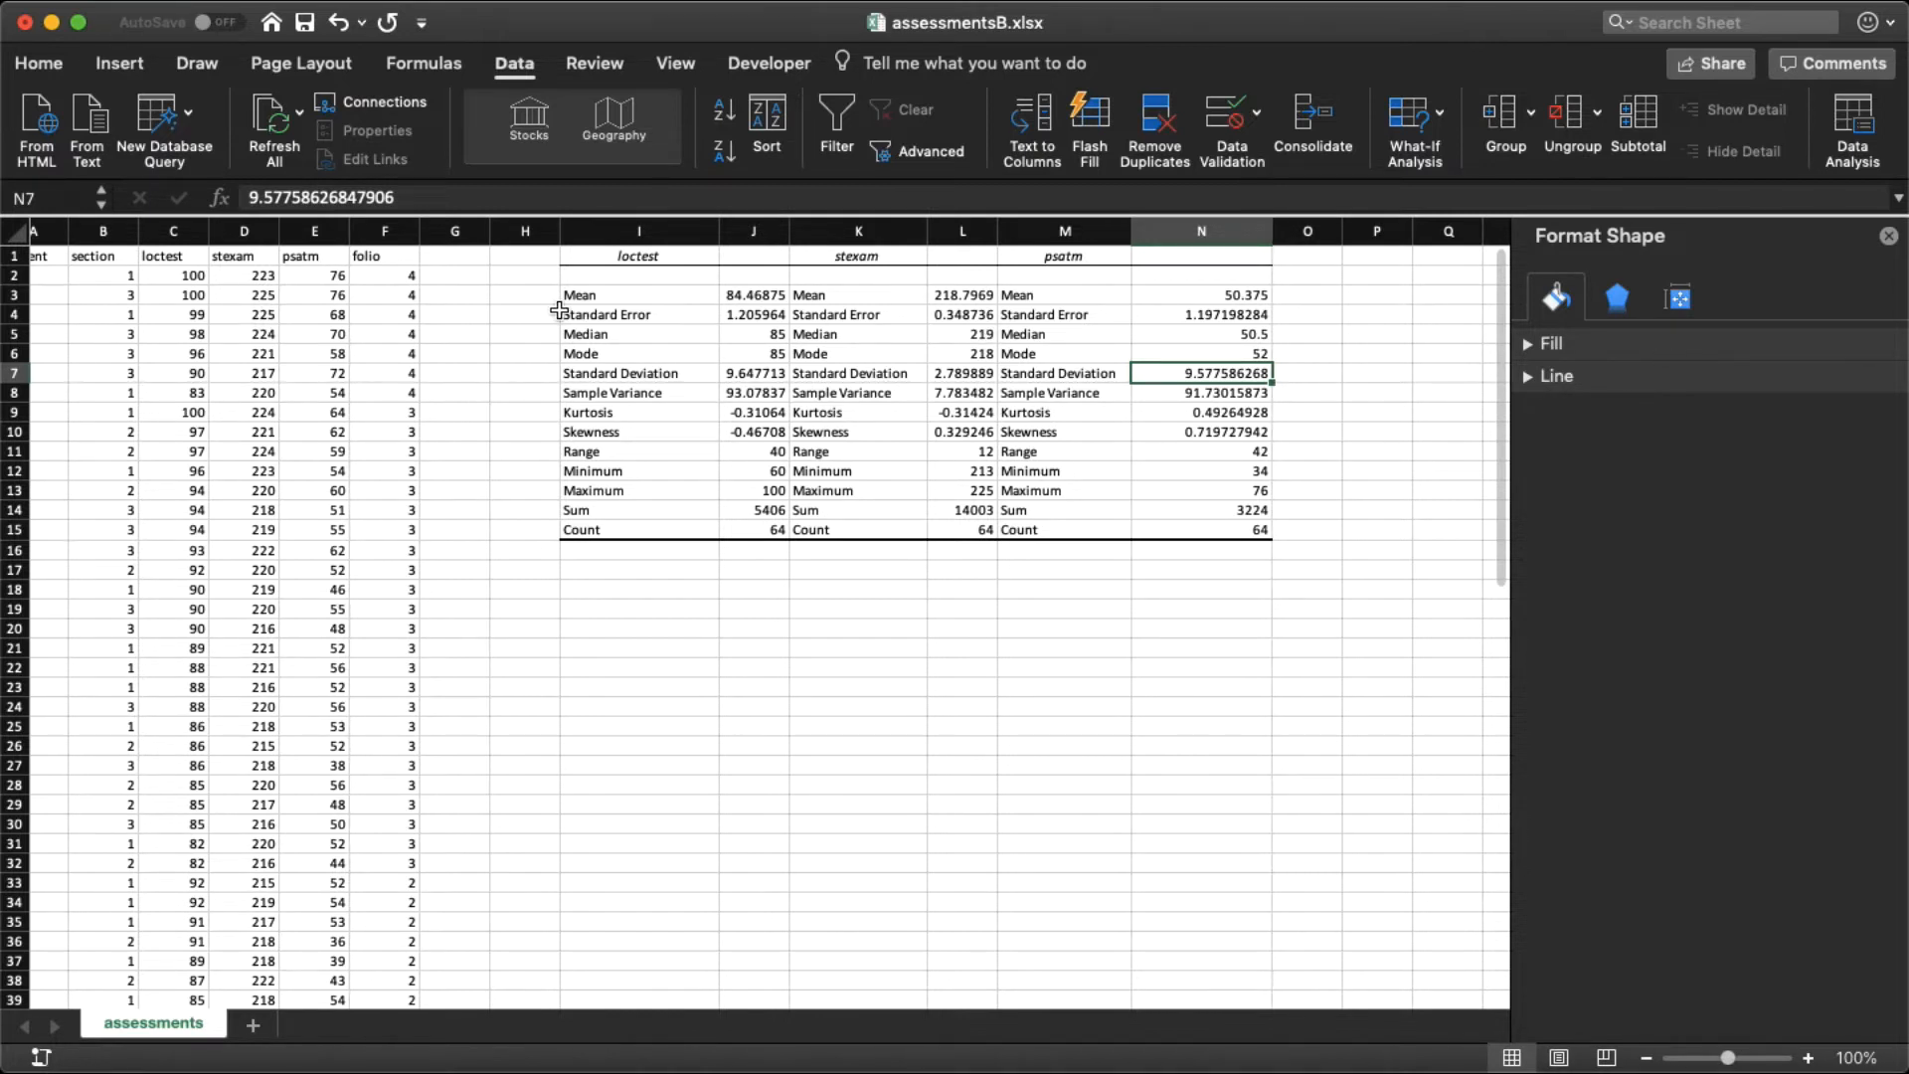
Step: Insert a blank column directly after each of the loctest, stexam and psatm columns
click(233, 257)
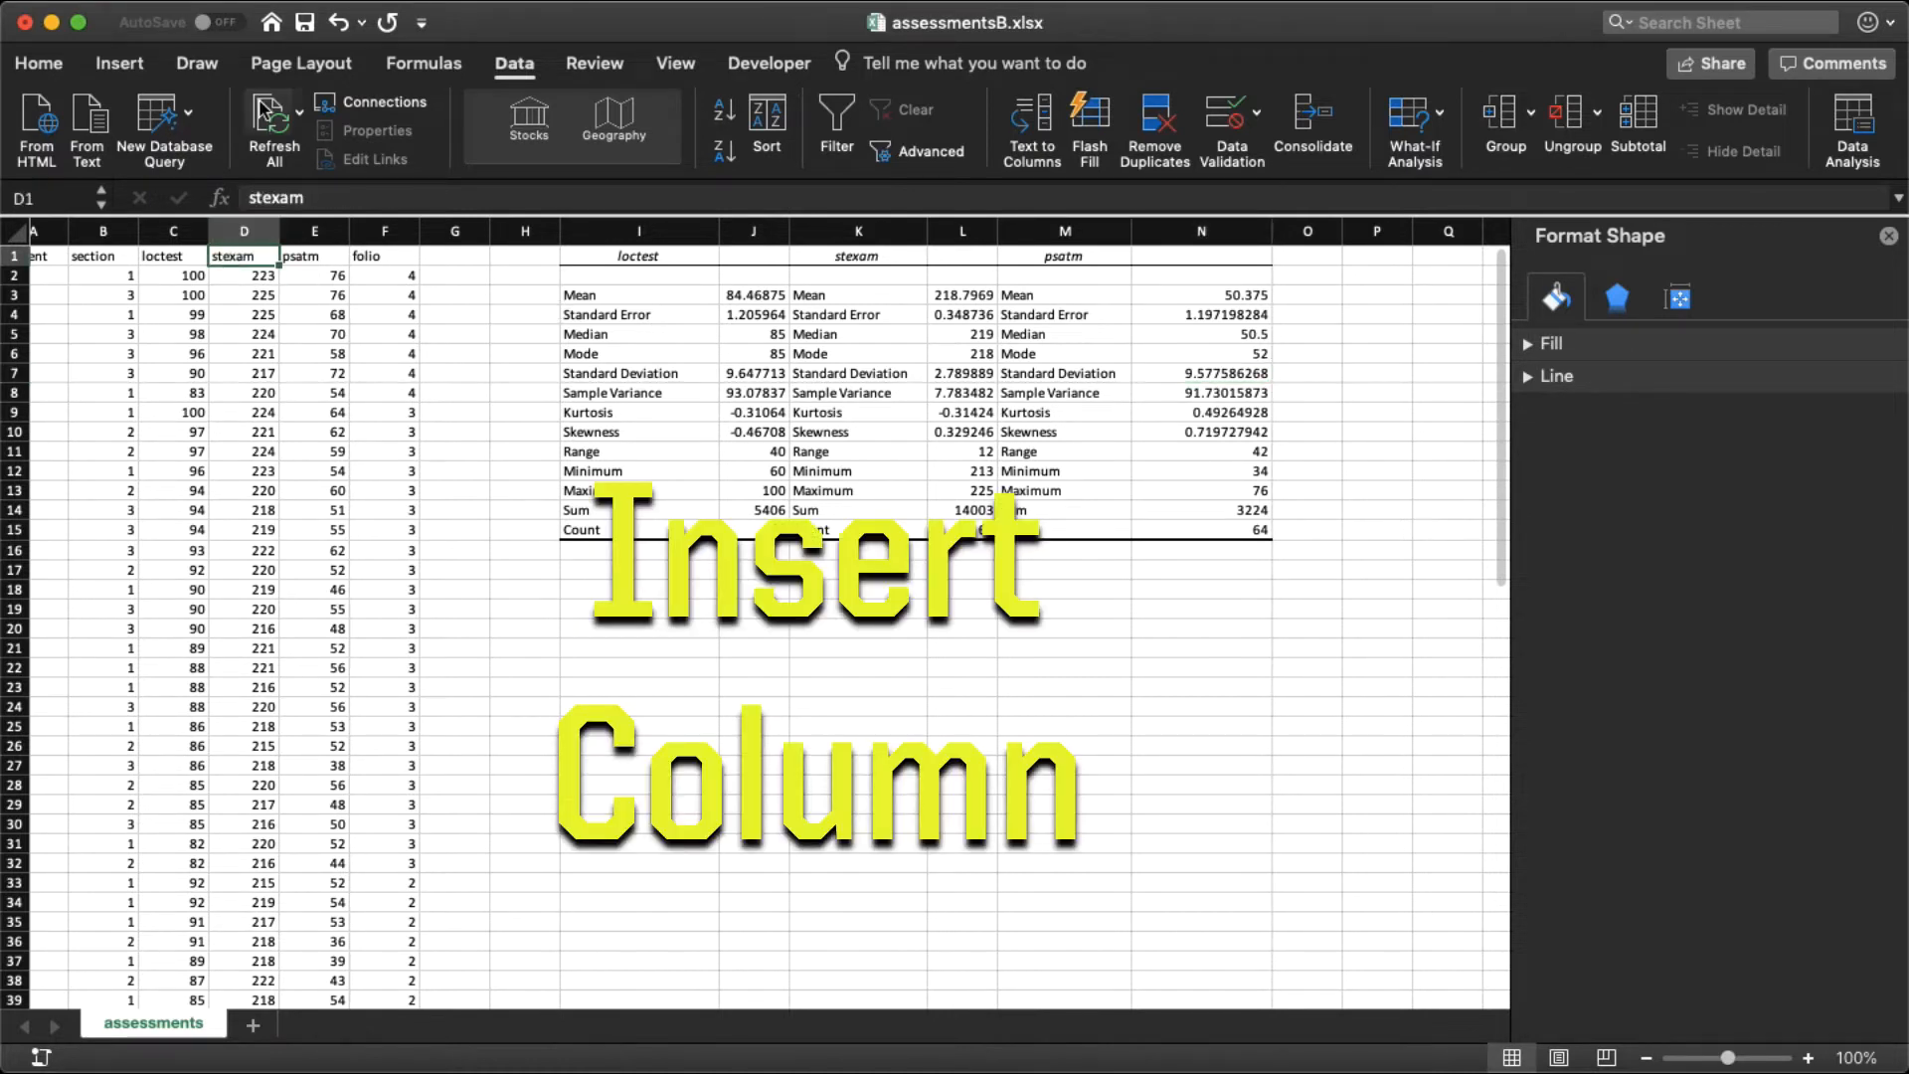
click(338, 5)
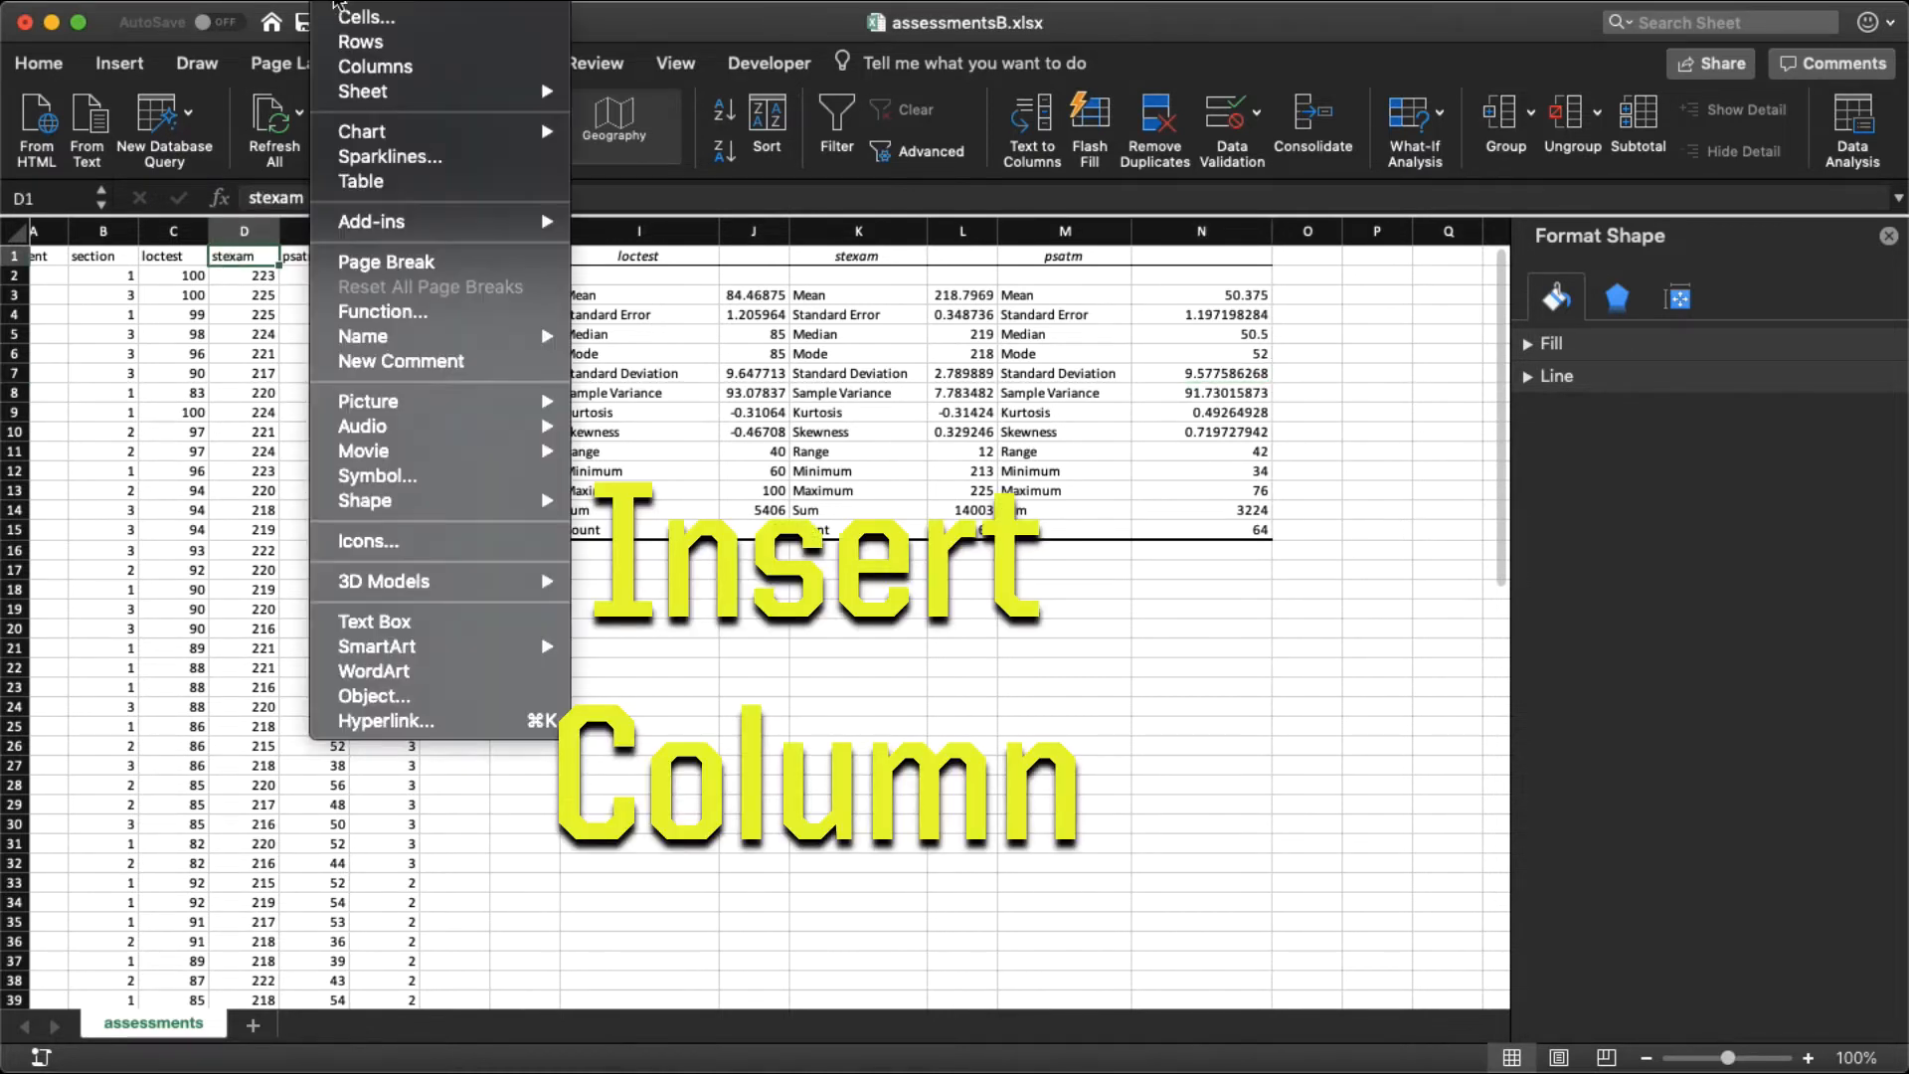
click(343, 66)
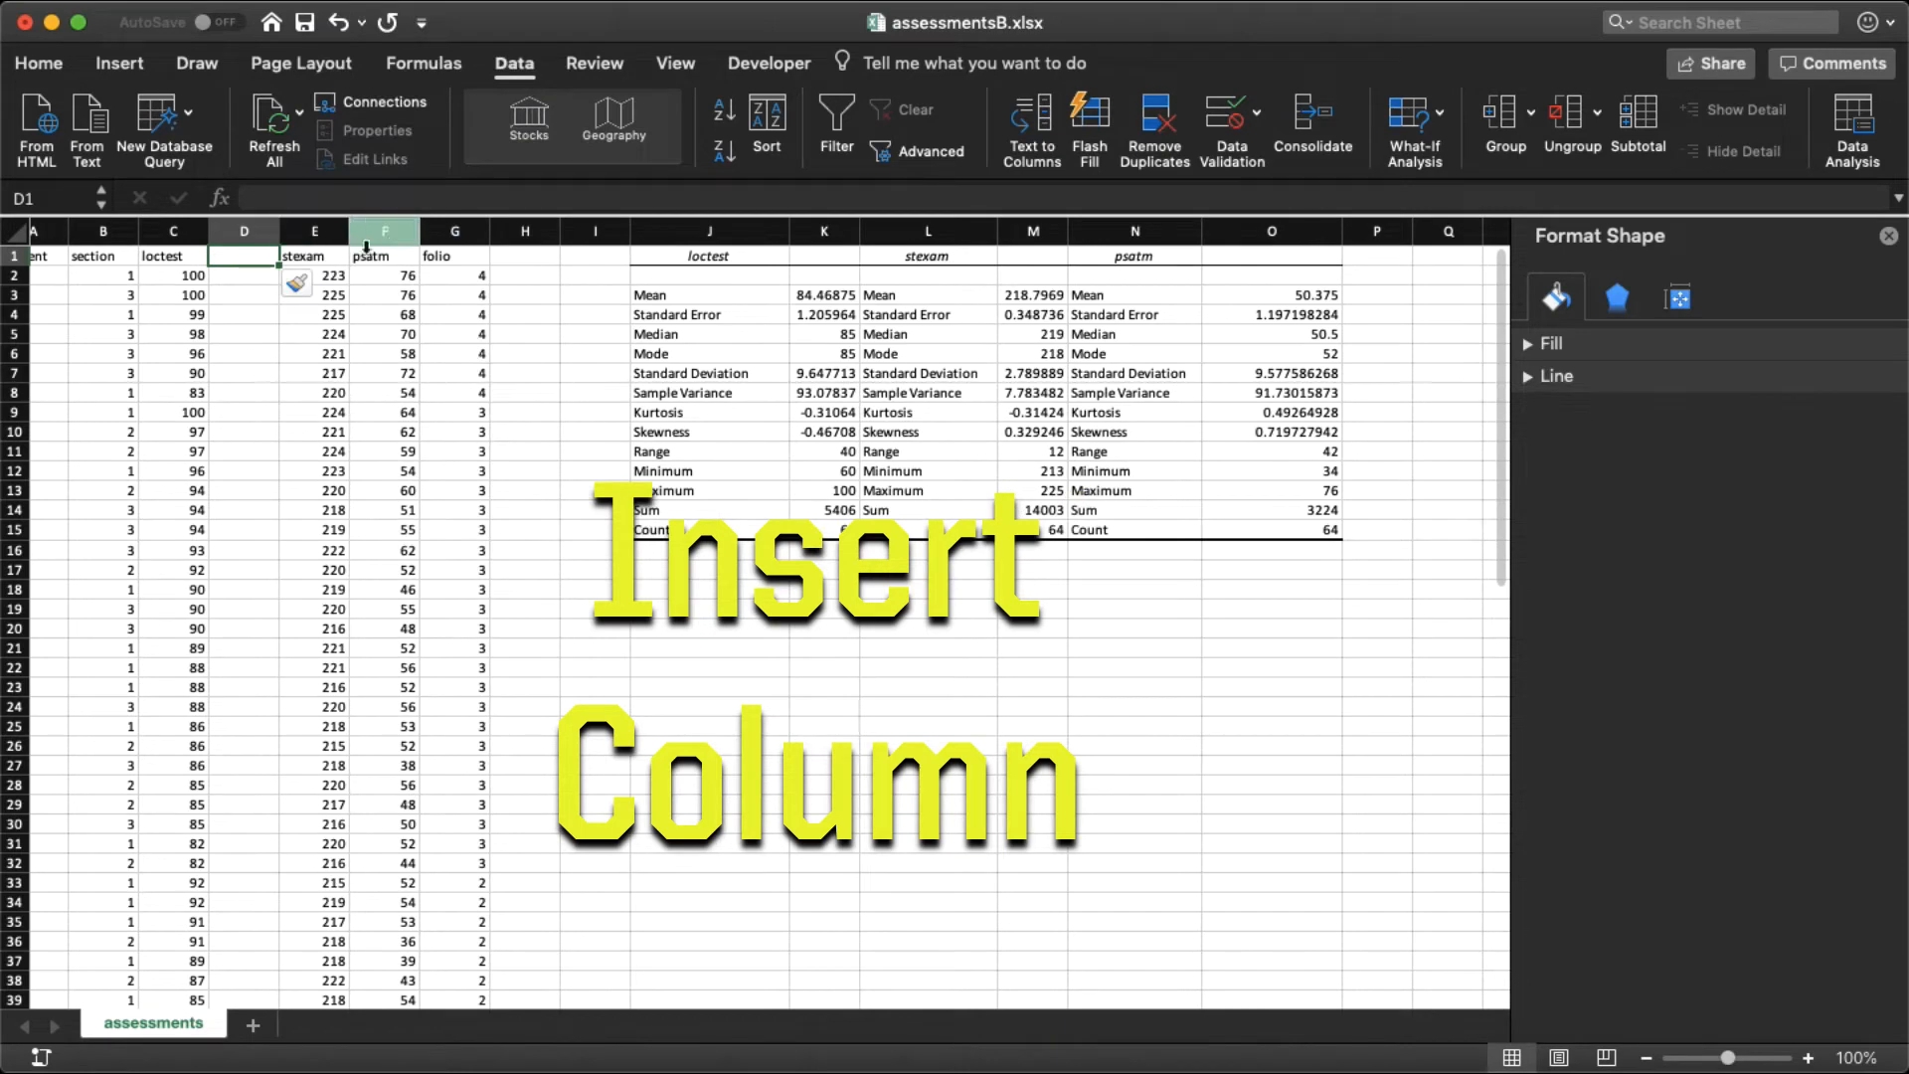
click(360, 241)
click(338, 5)
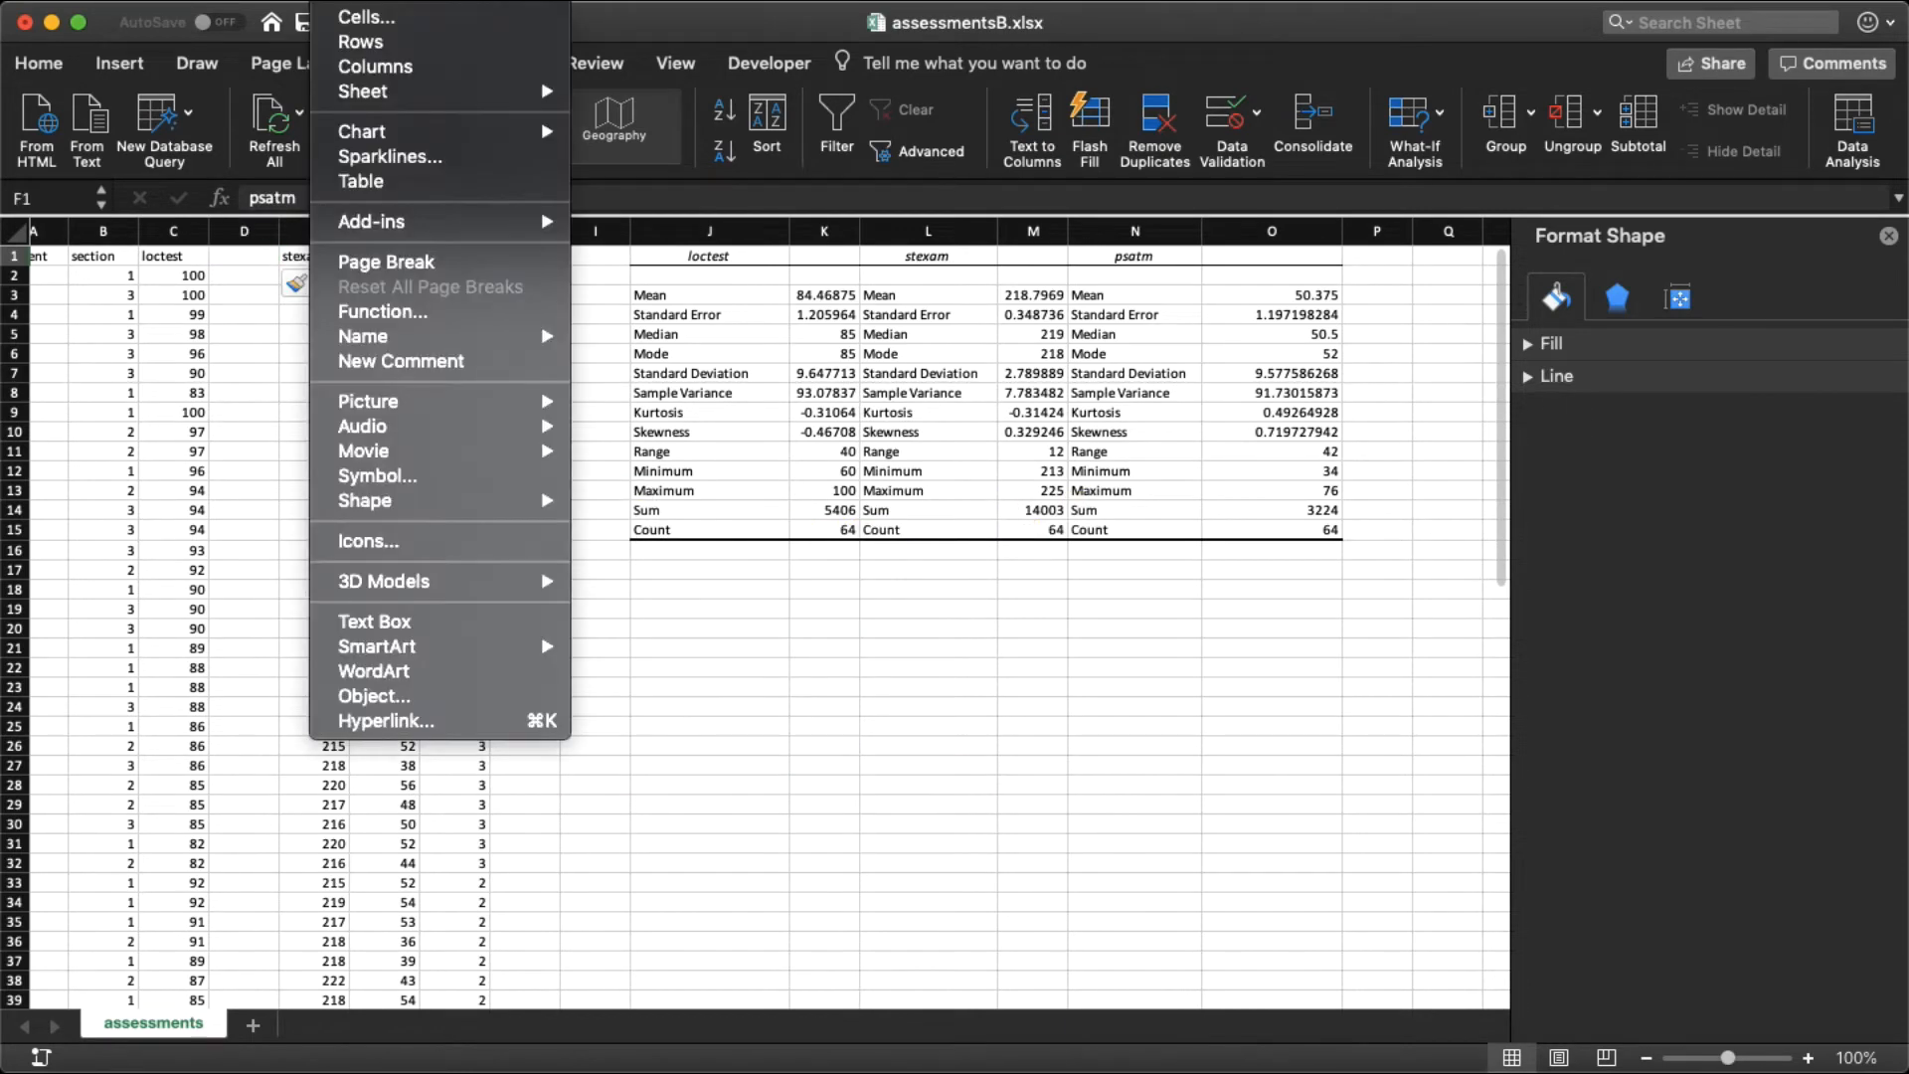
click(358, 66)
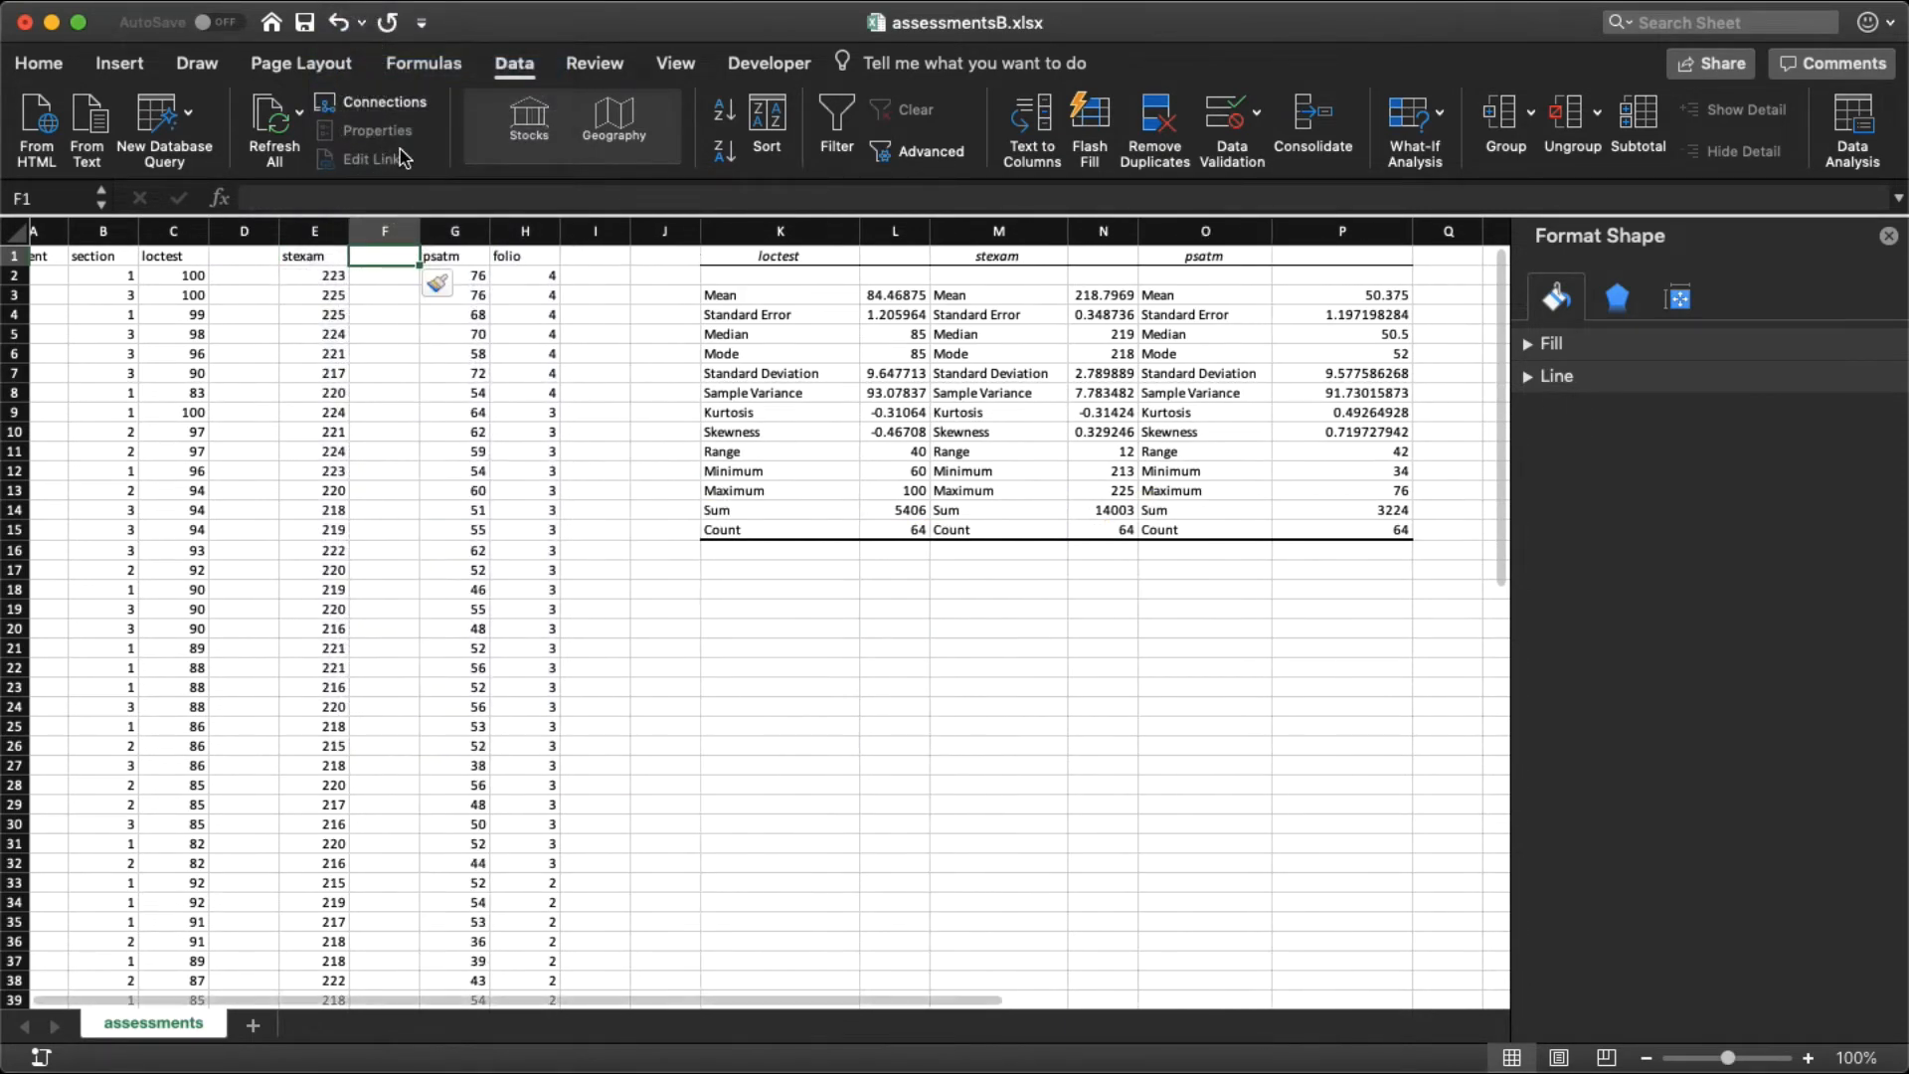
click(521, 254)
click(340, 8)
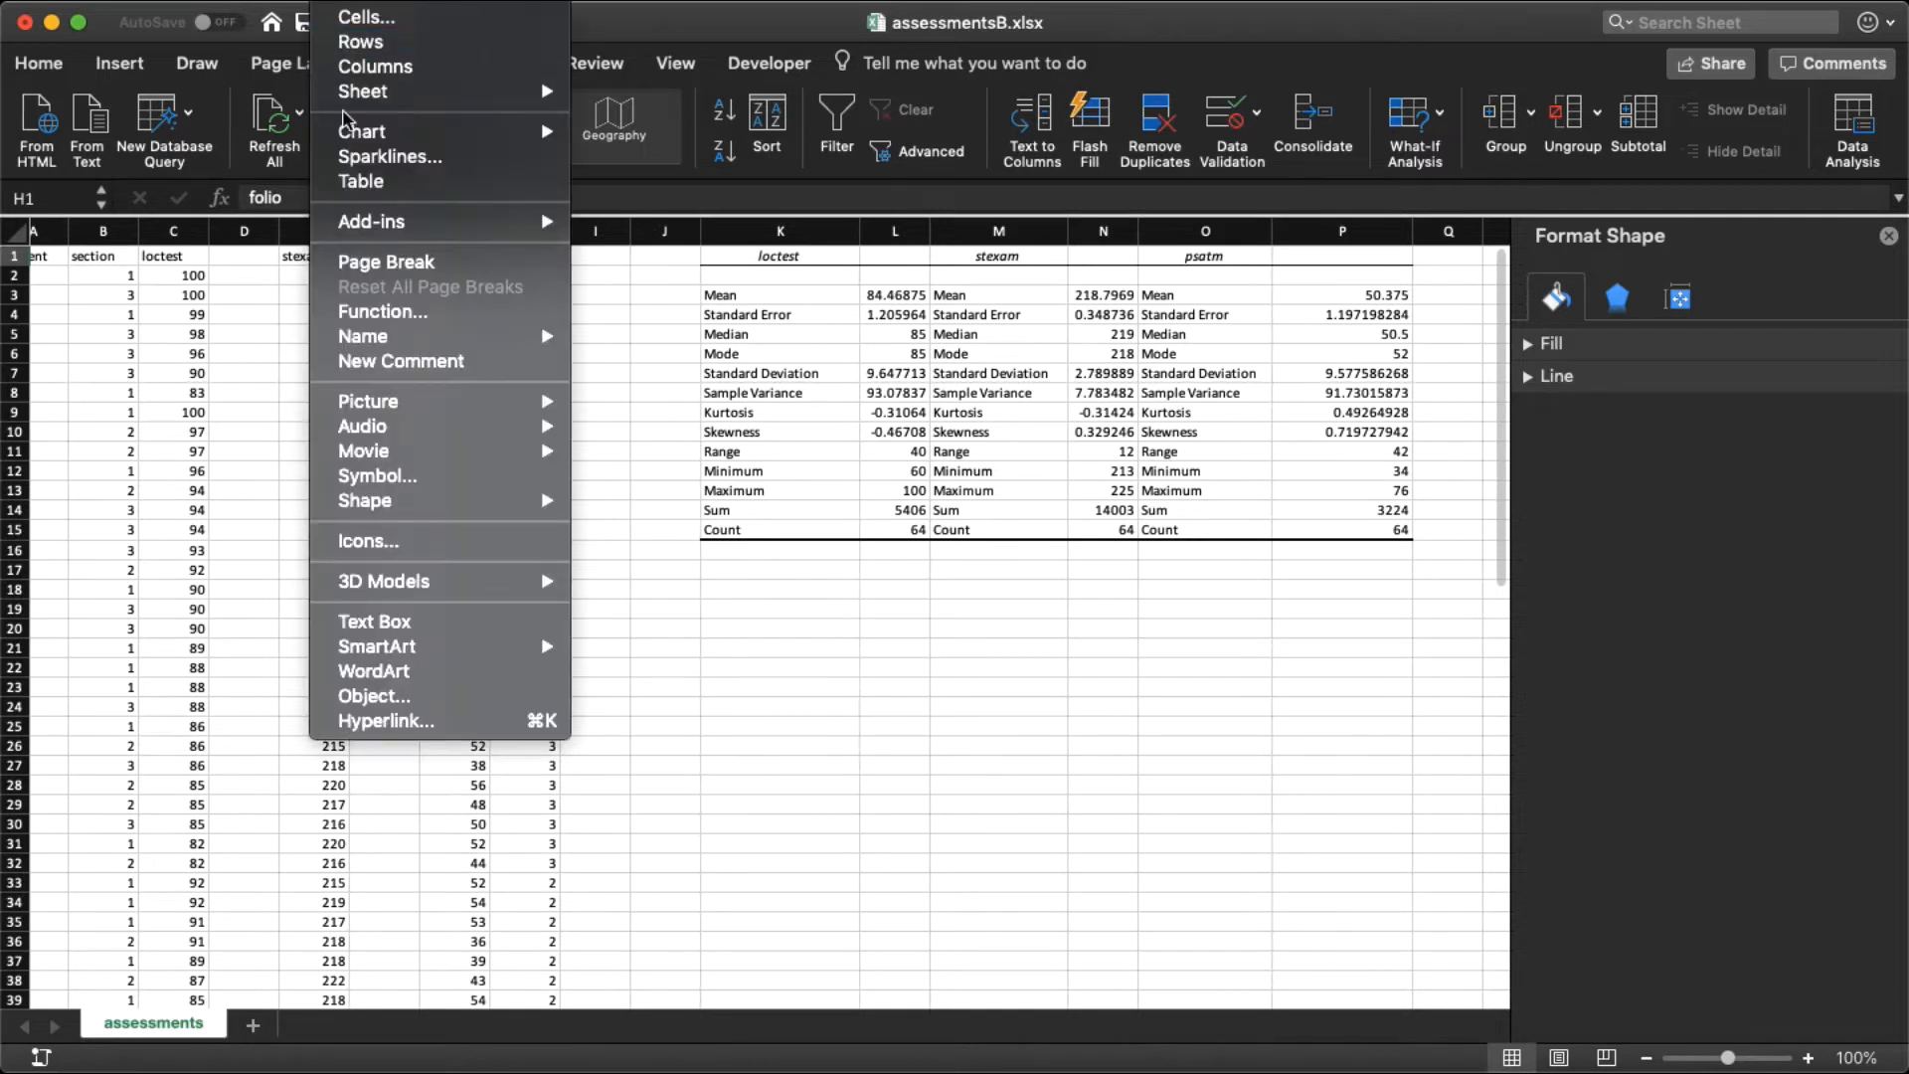
click(348, 67)
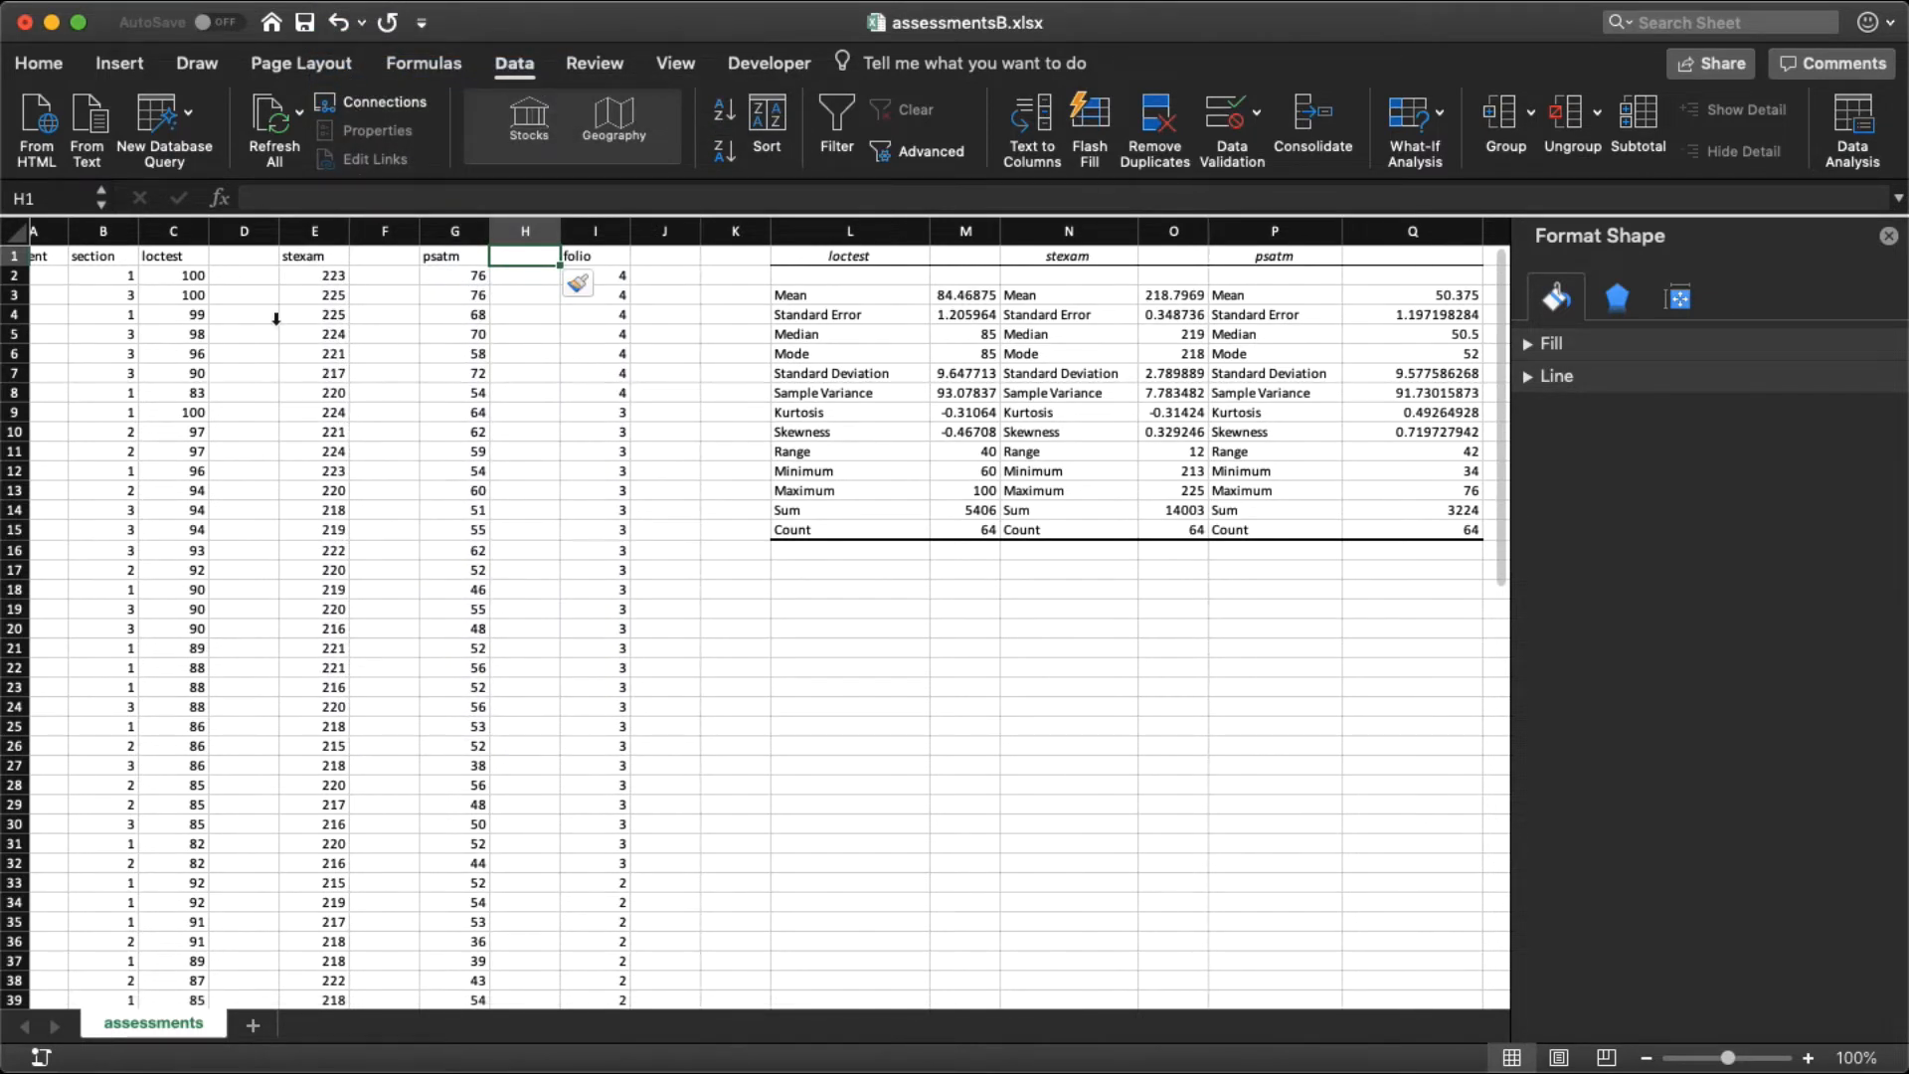
Step: Find the STANDARDIZE function and insert it into cell D2, beside the first loctest score
click(231, 278)
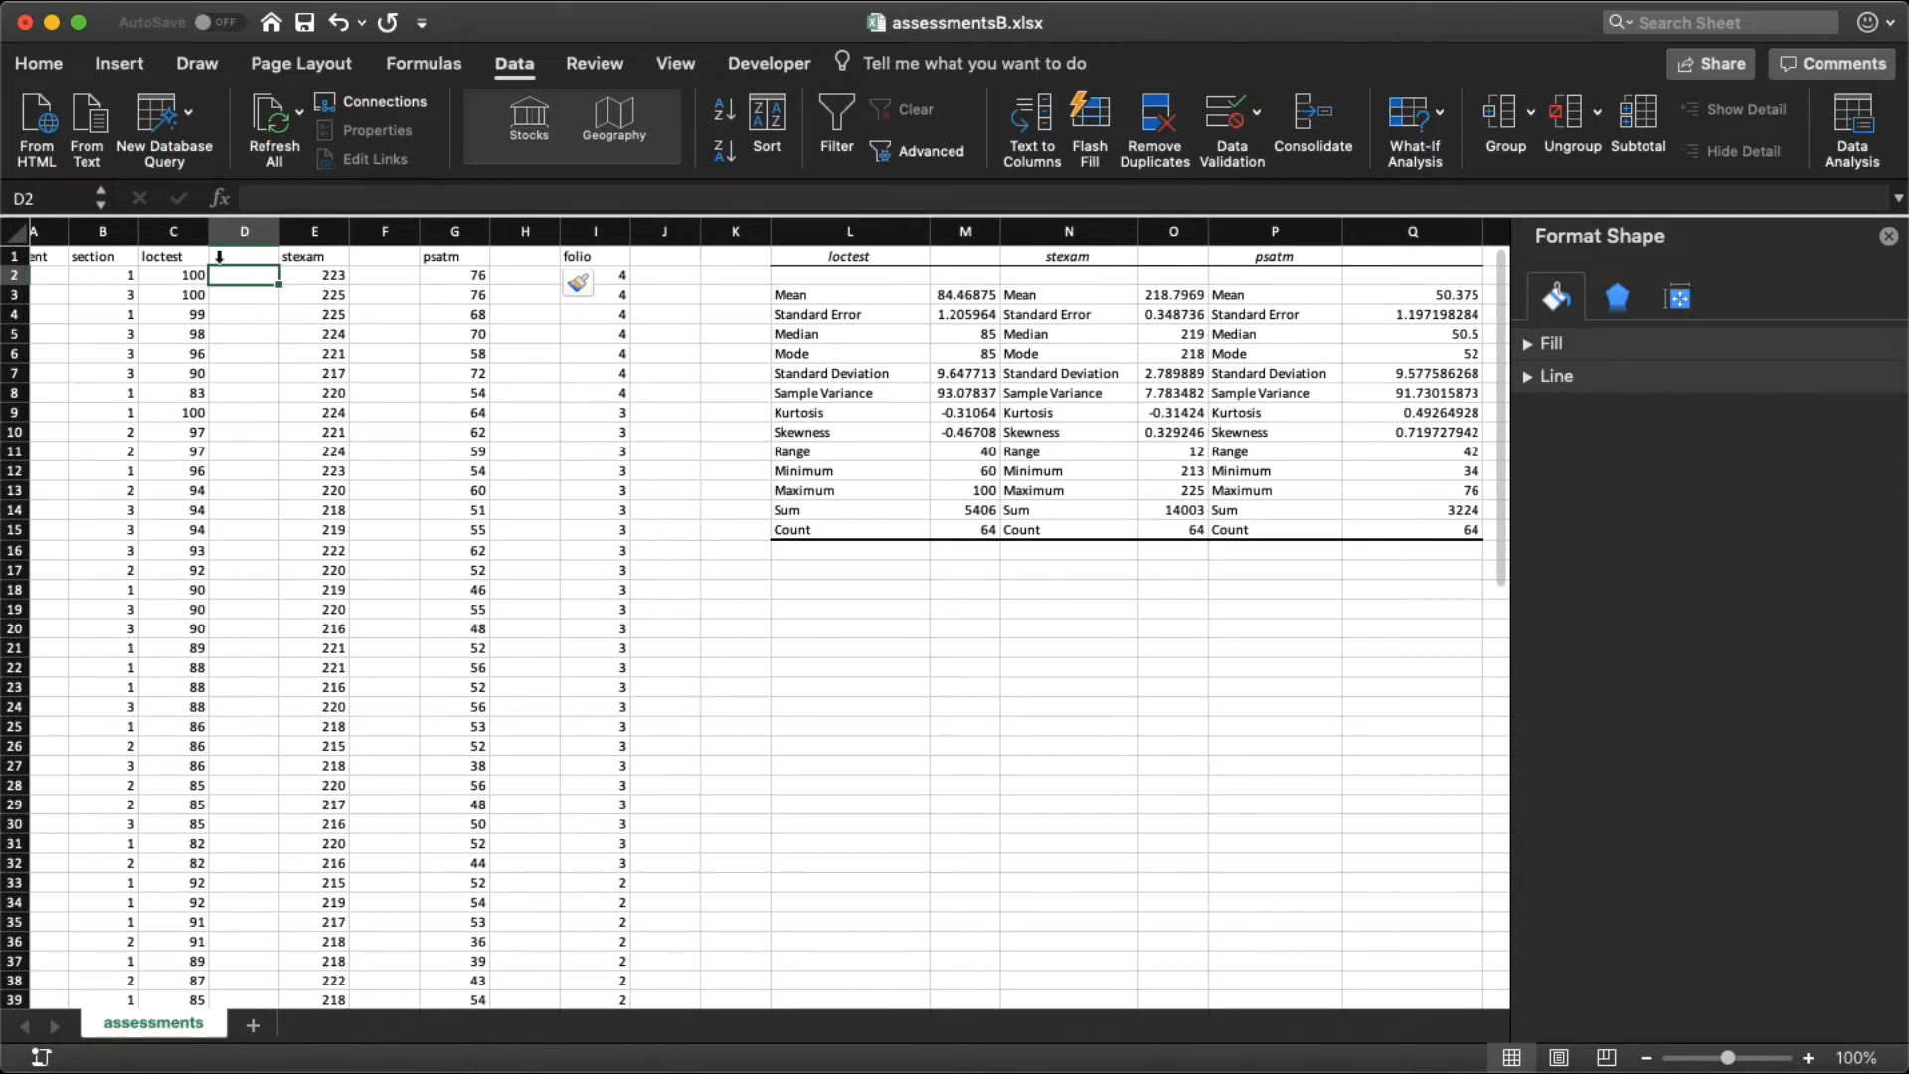
click(403, 66)
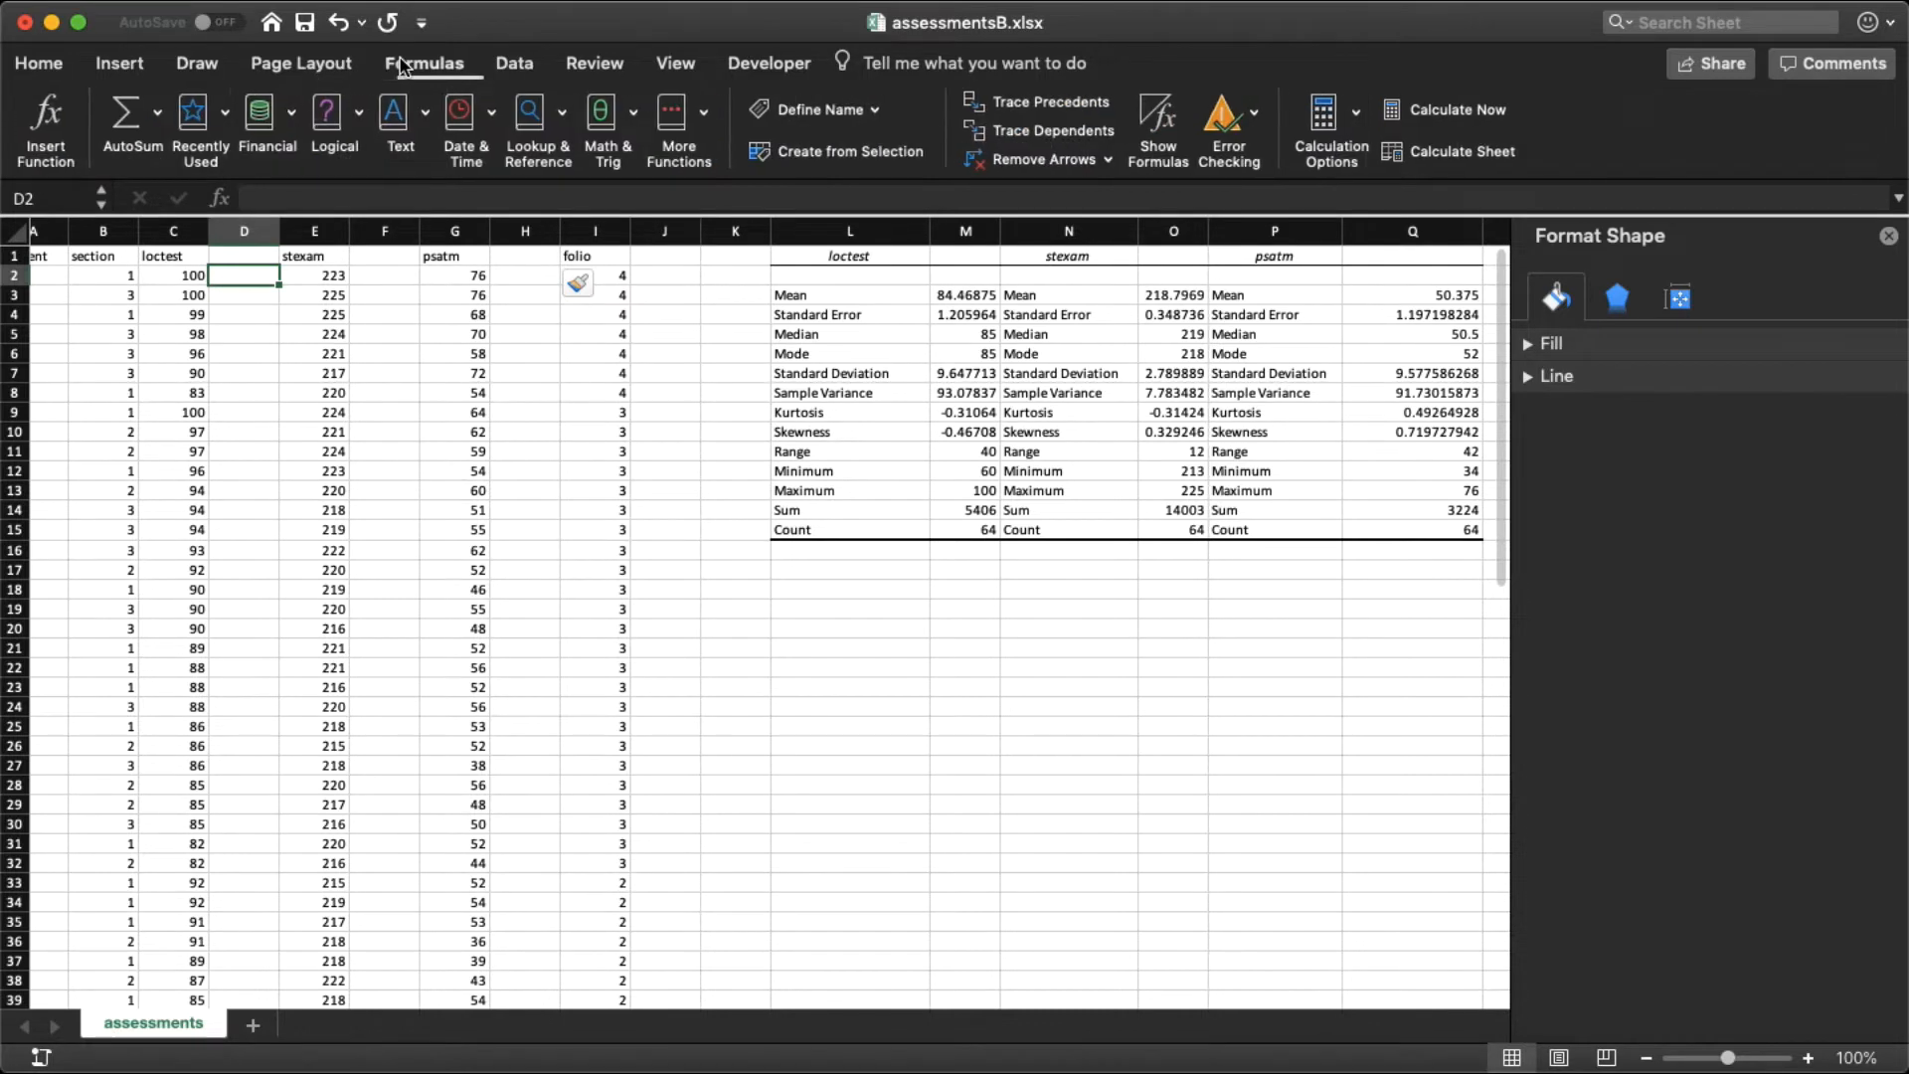
click(56, 131)
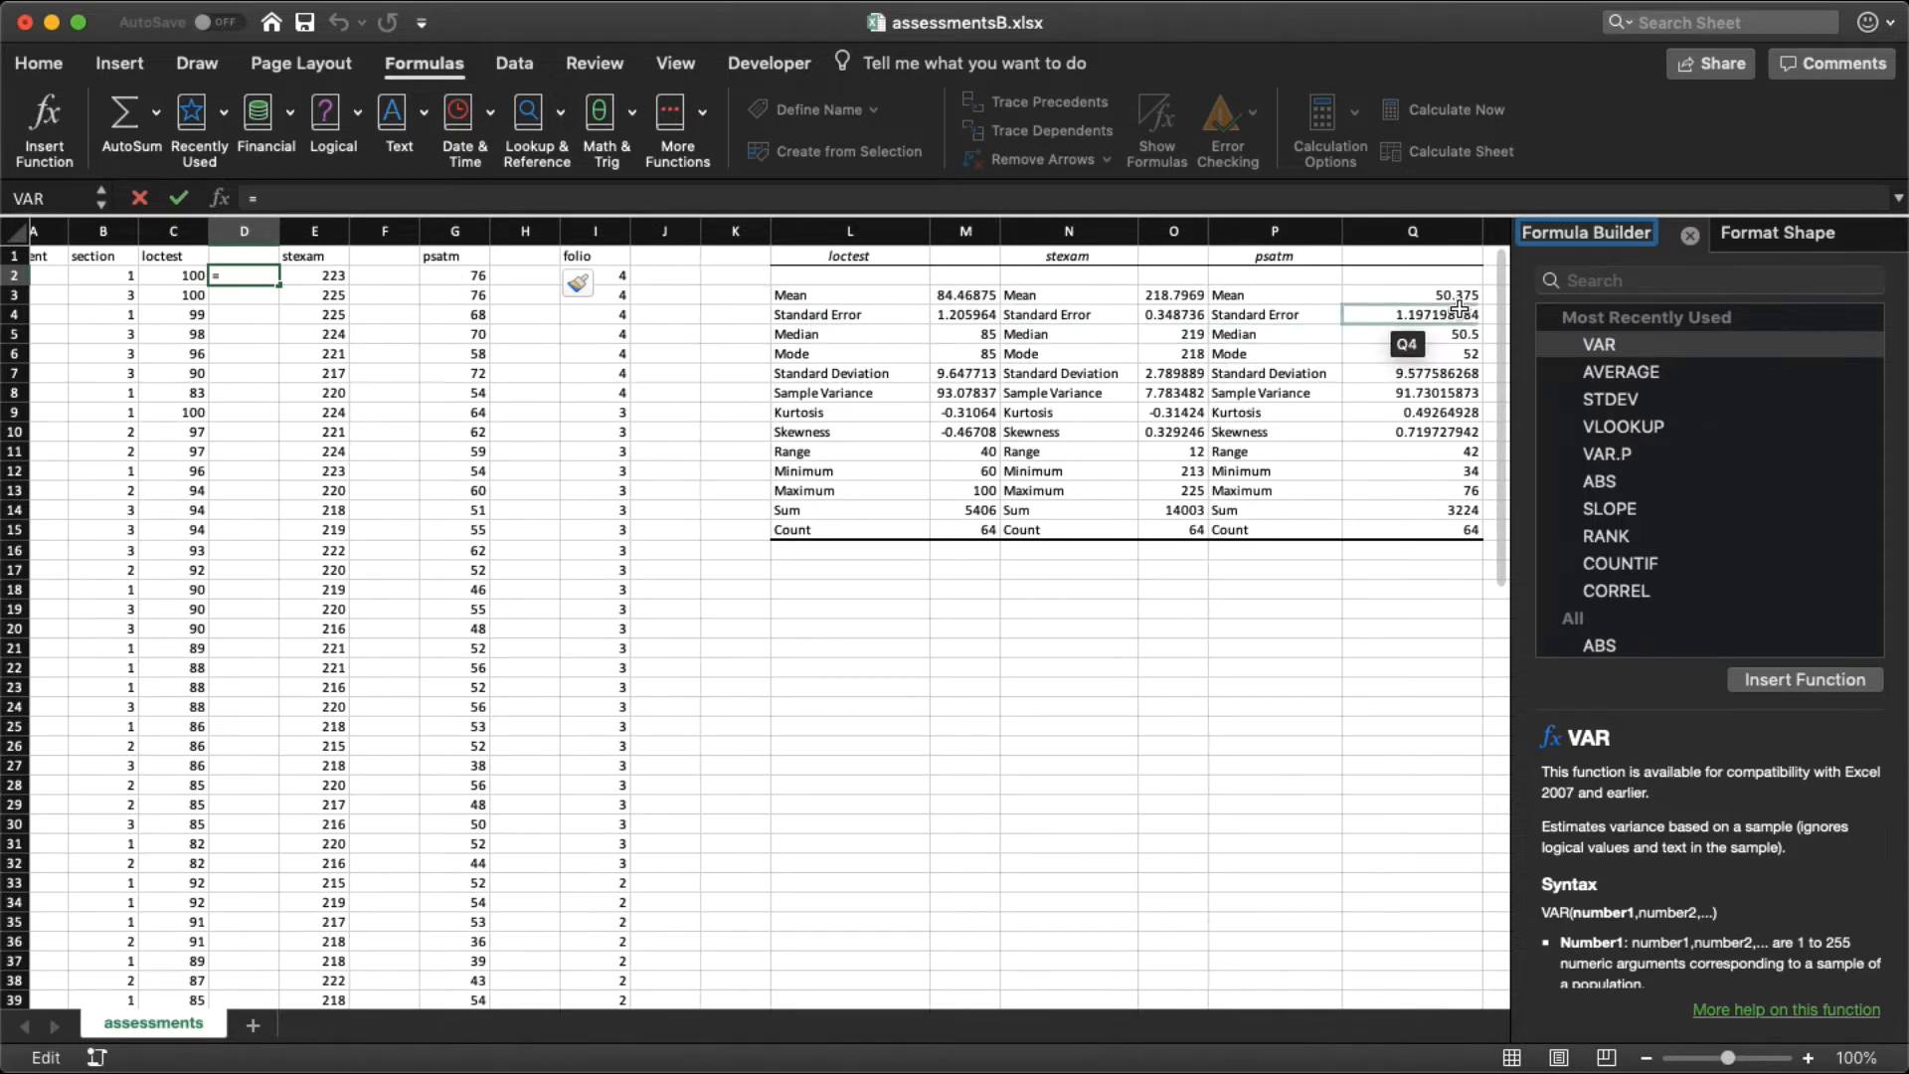
click(1612, 282)
text(standar)
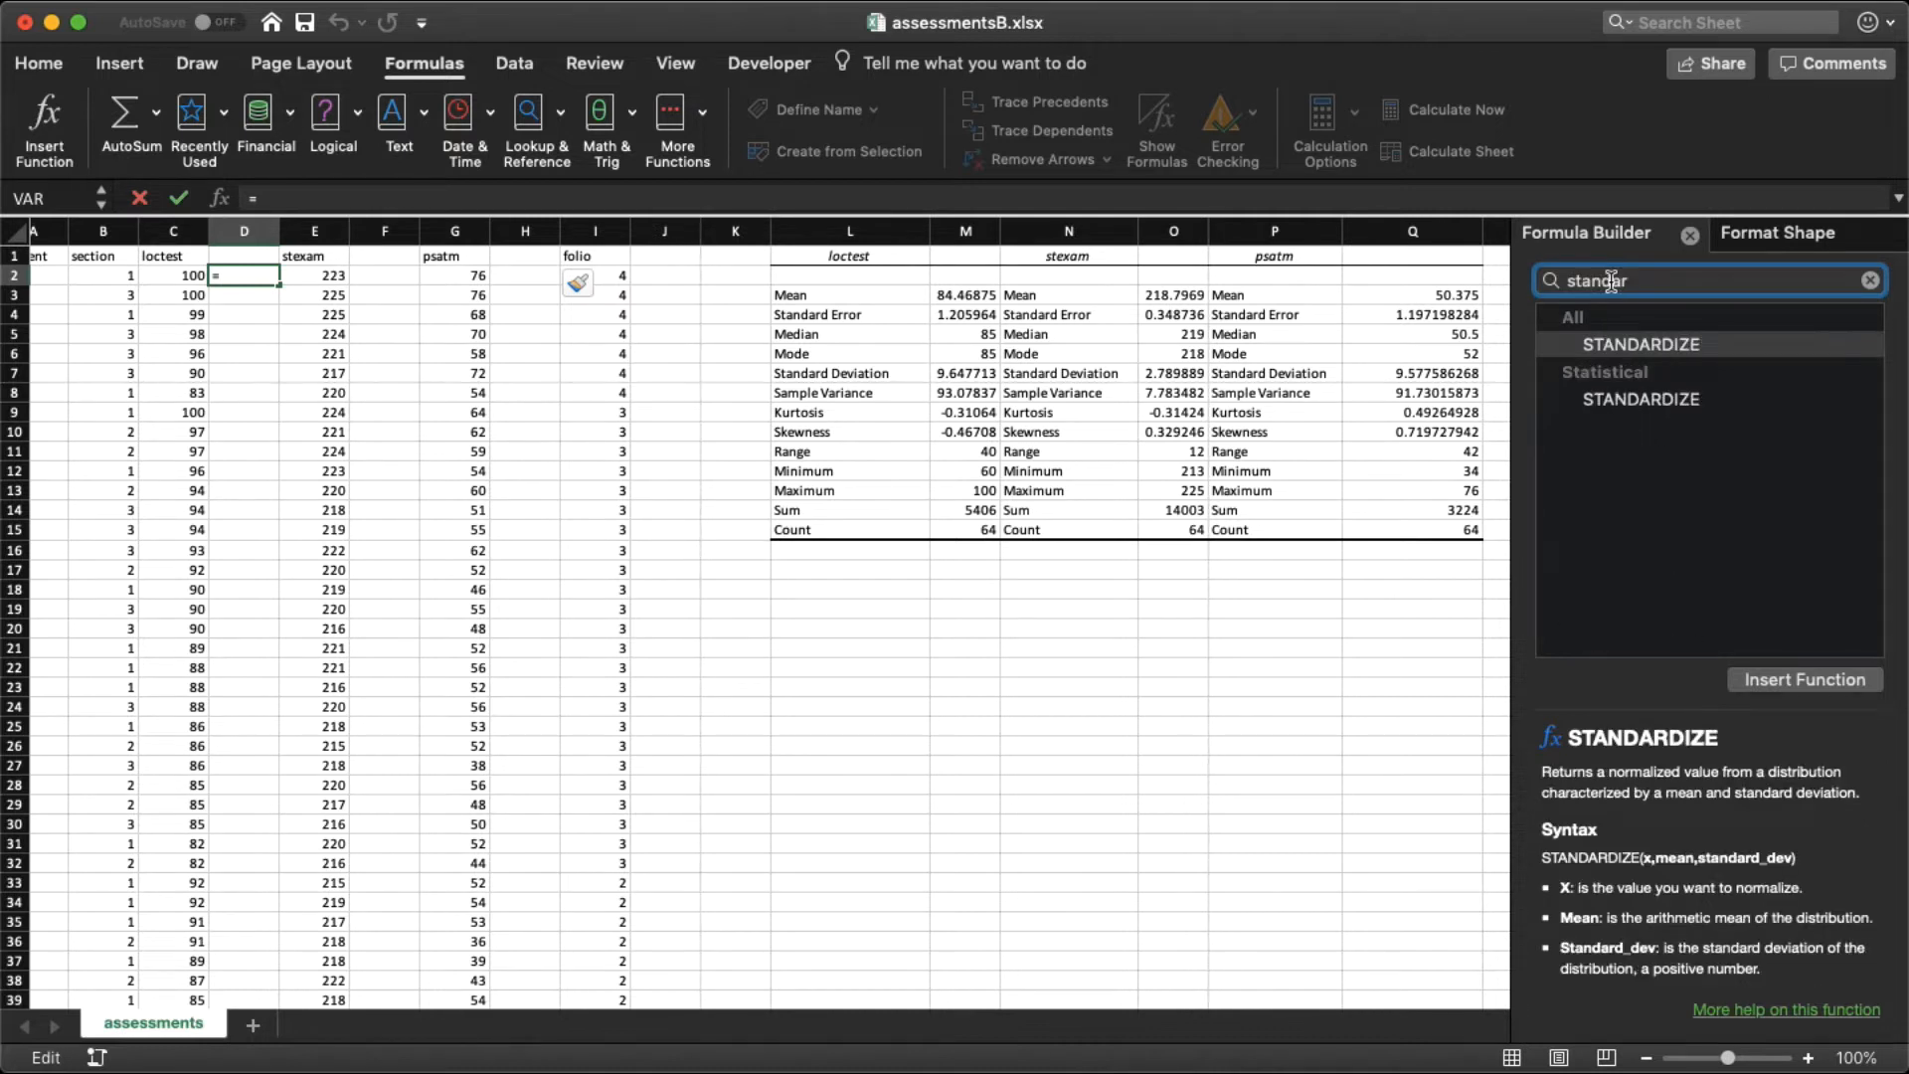
click(1687, 348)
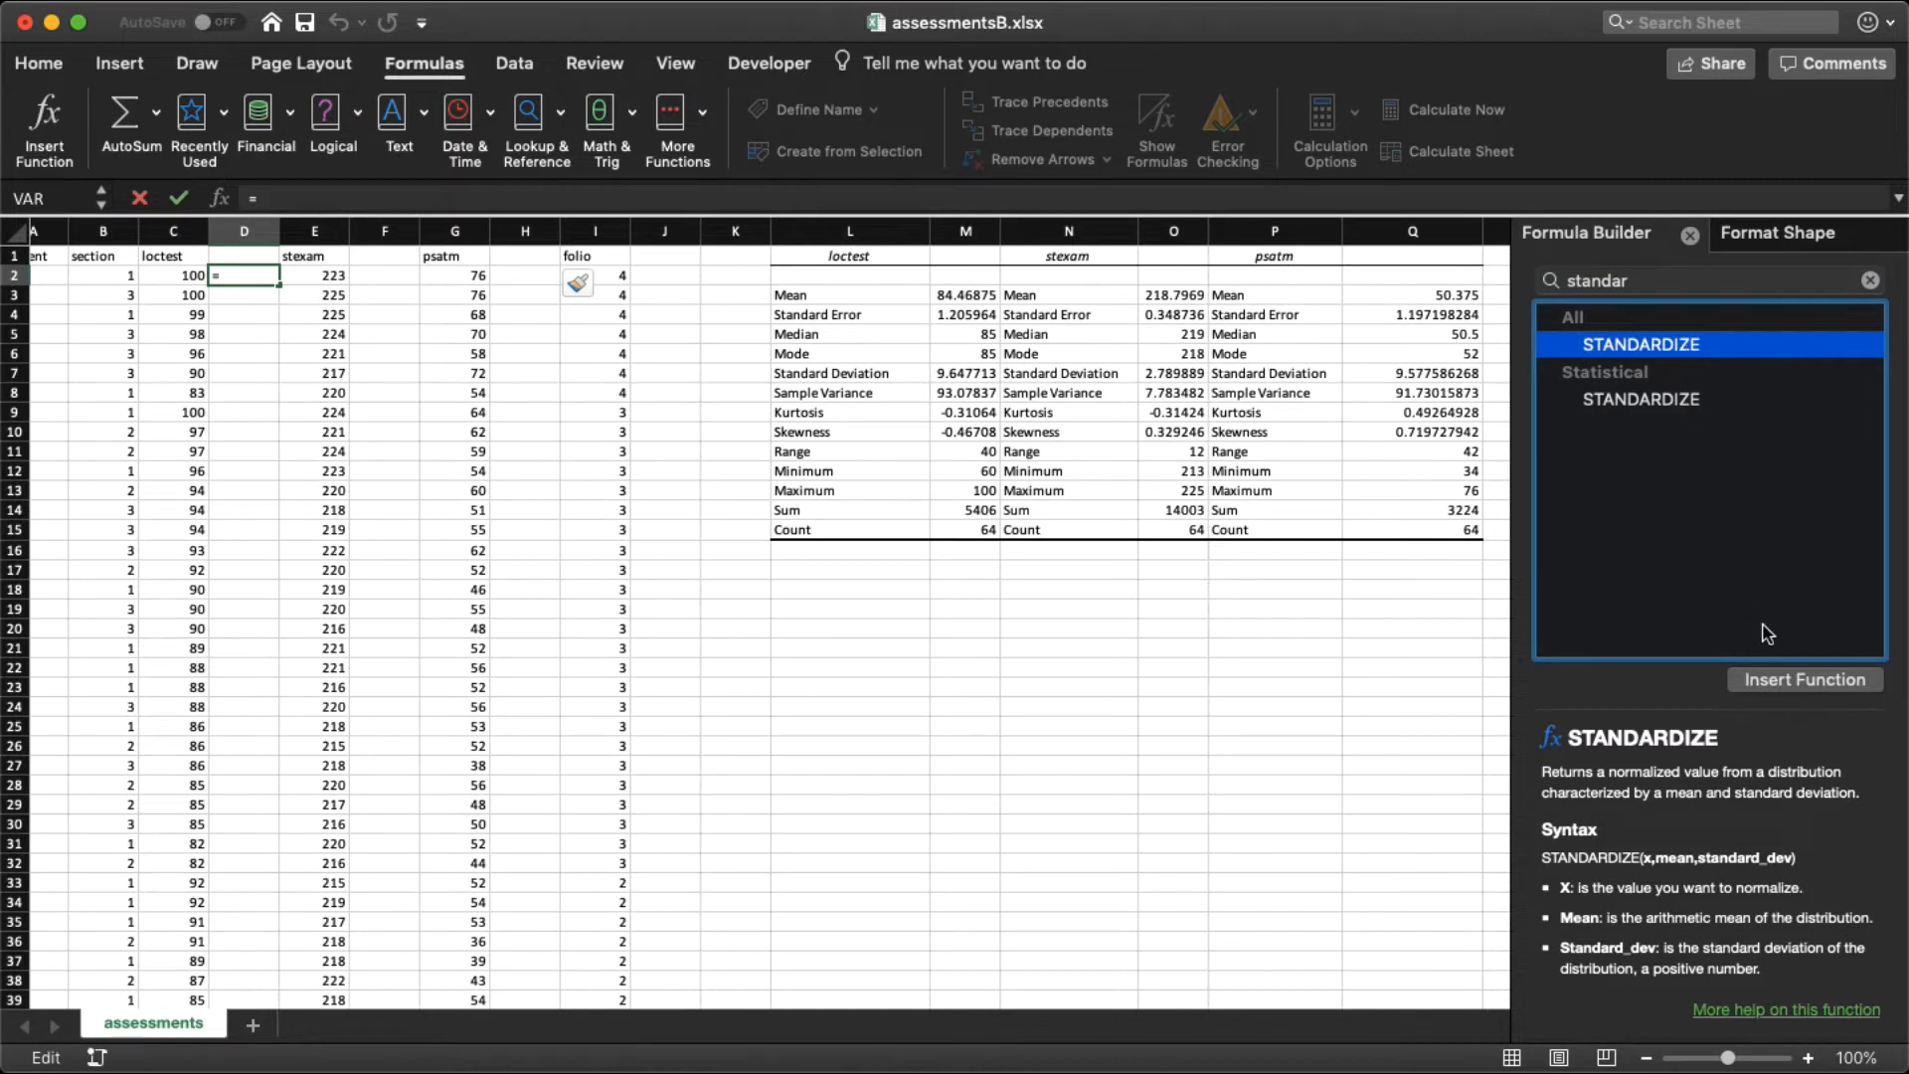
click(1776, 682)
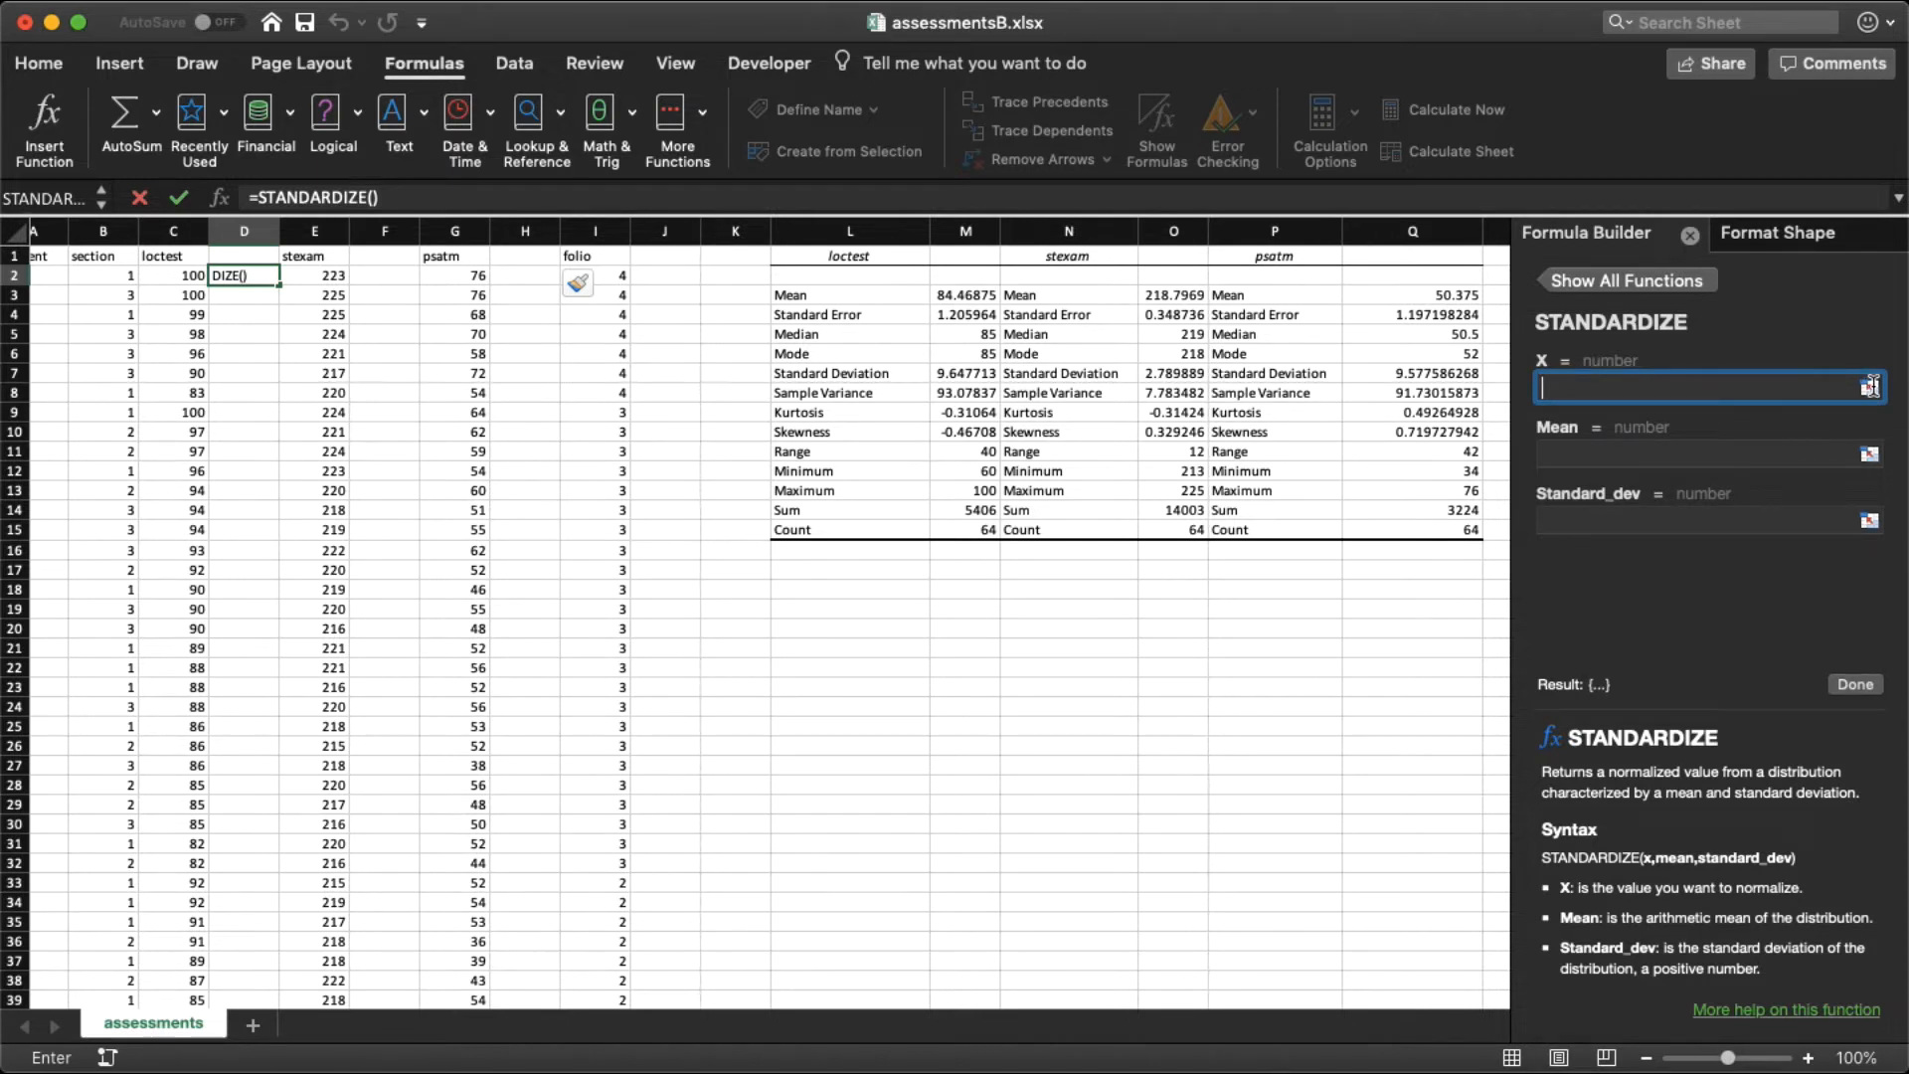
Step: Complete the STANDARDIZE formula in D2 with C2 as X, a mean of 84.46 and a standard deviation of 9.64
click(156, 275)
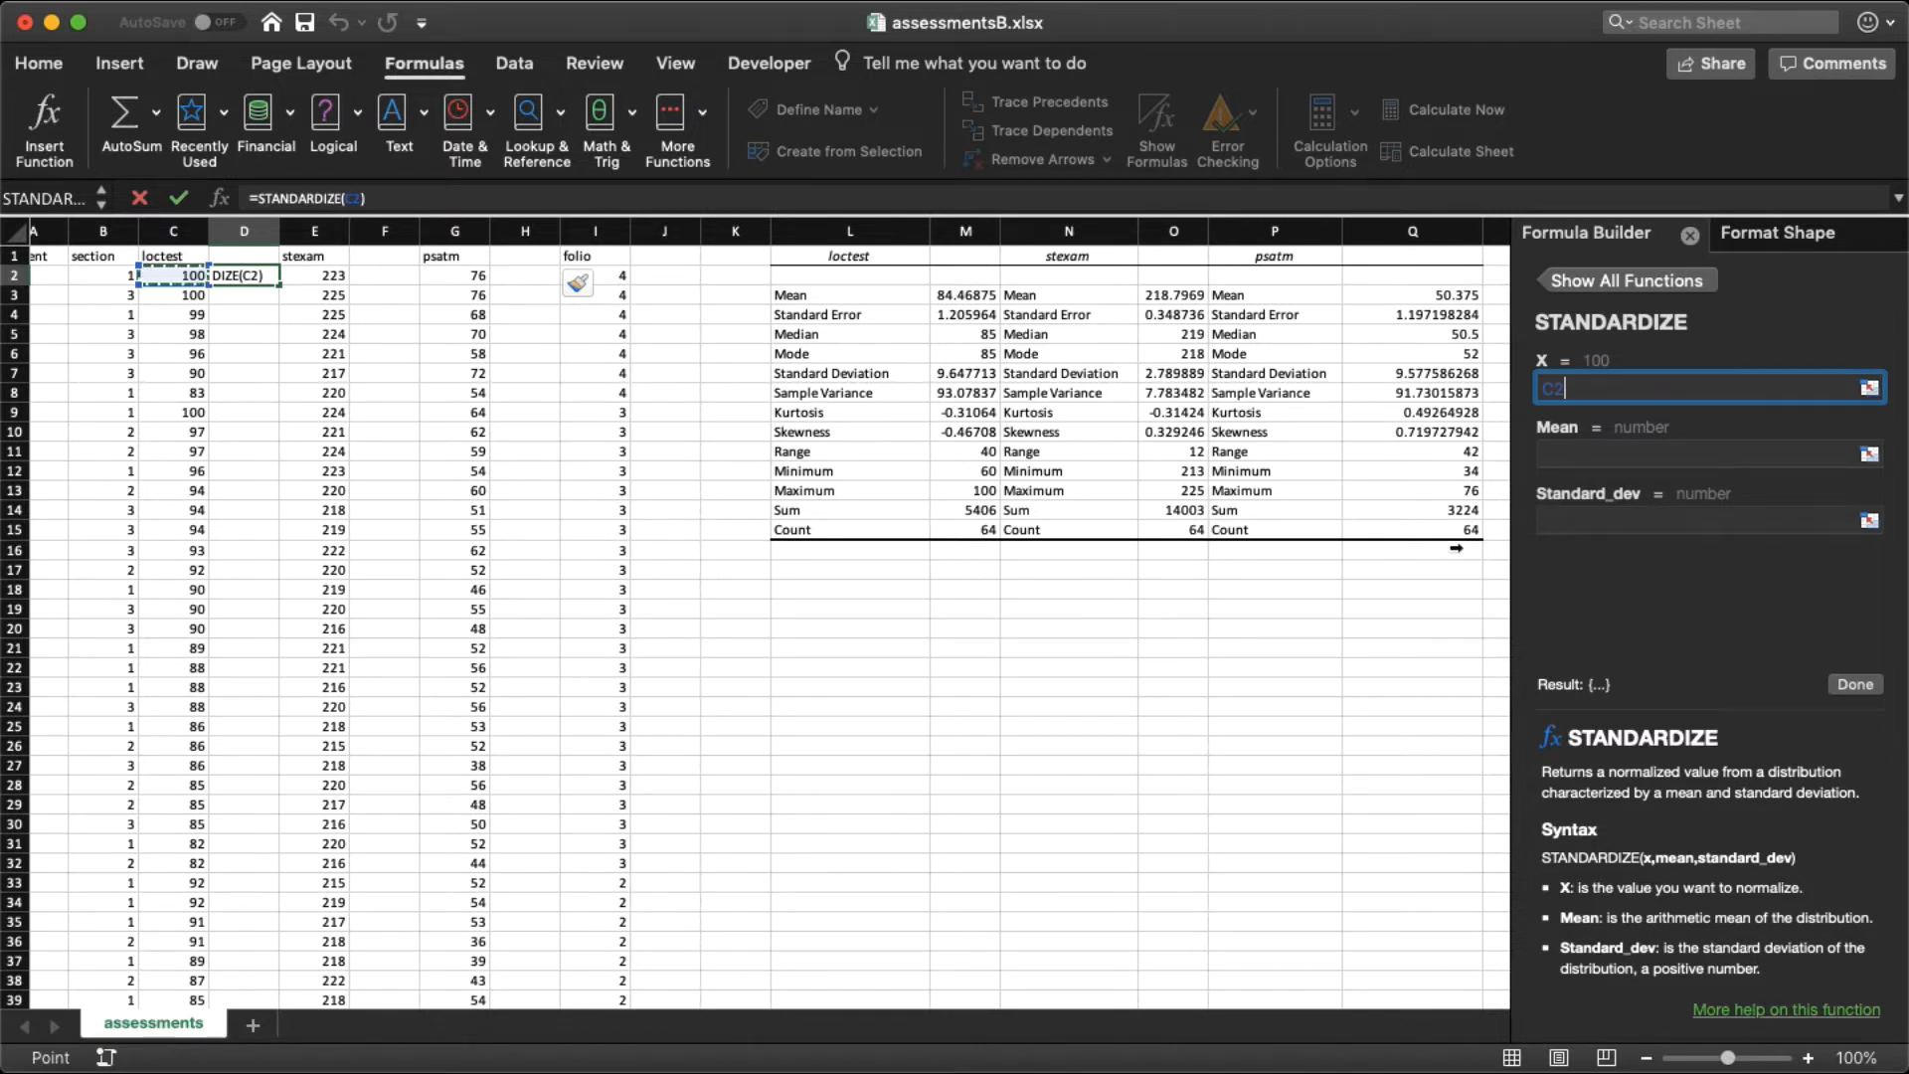
click(1582, 456)
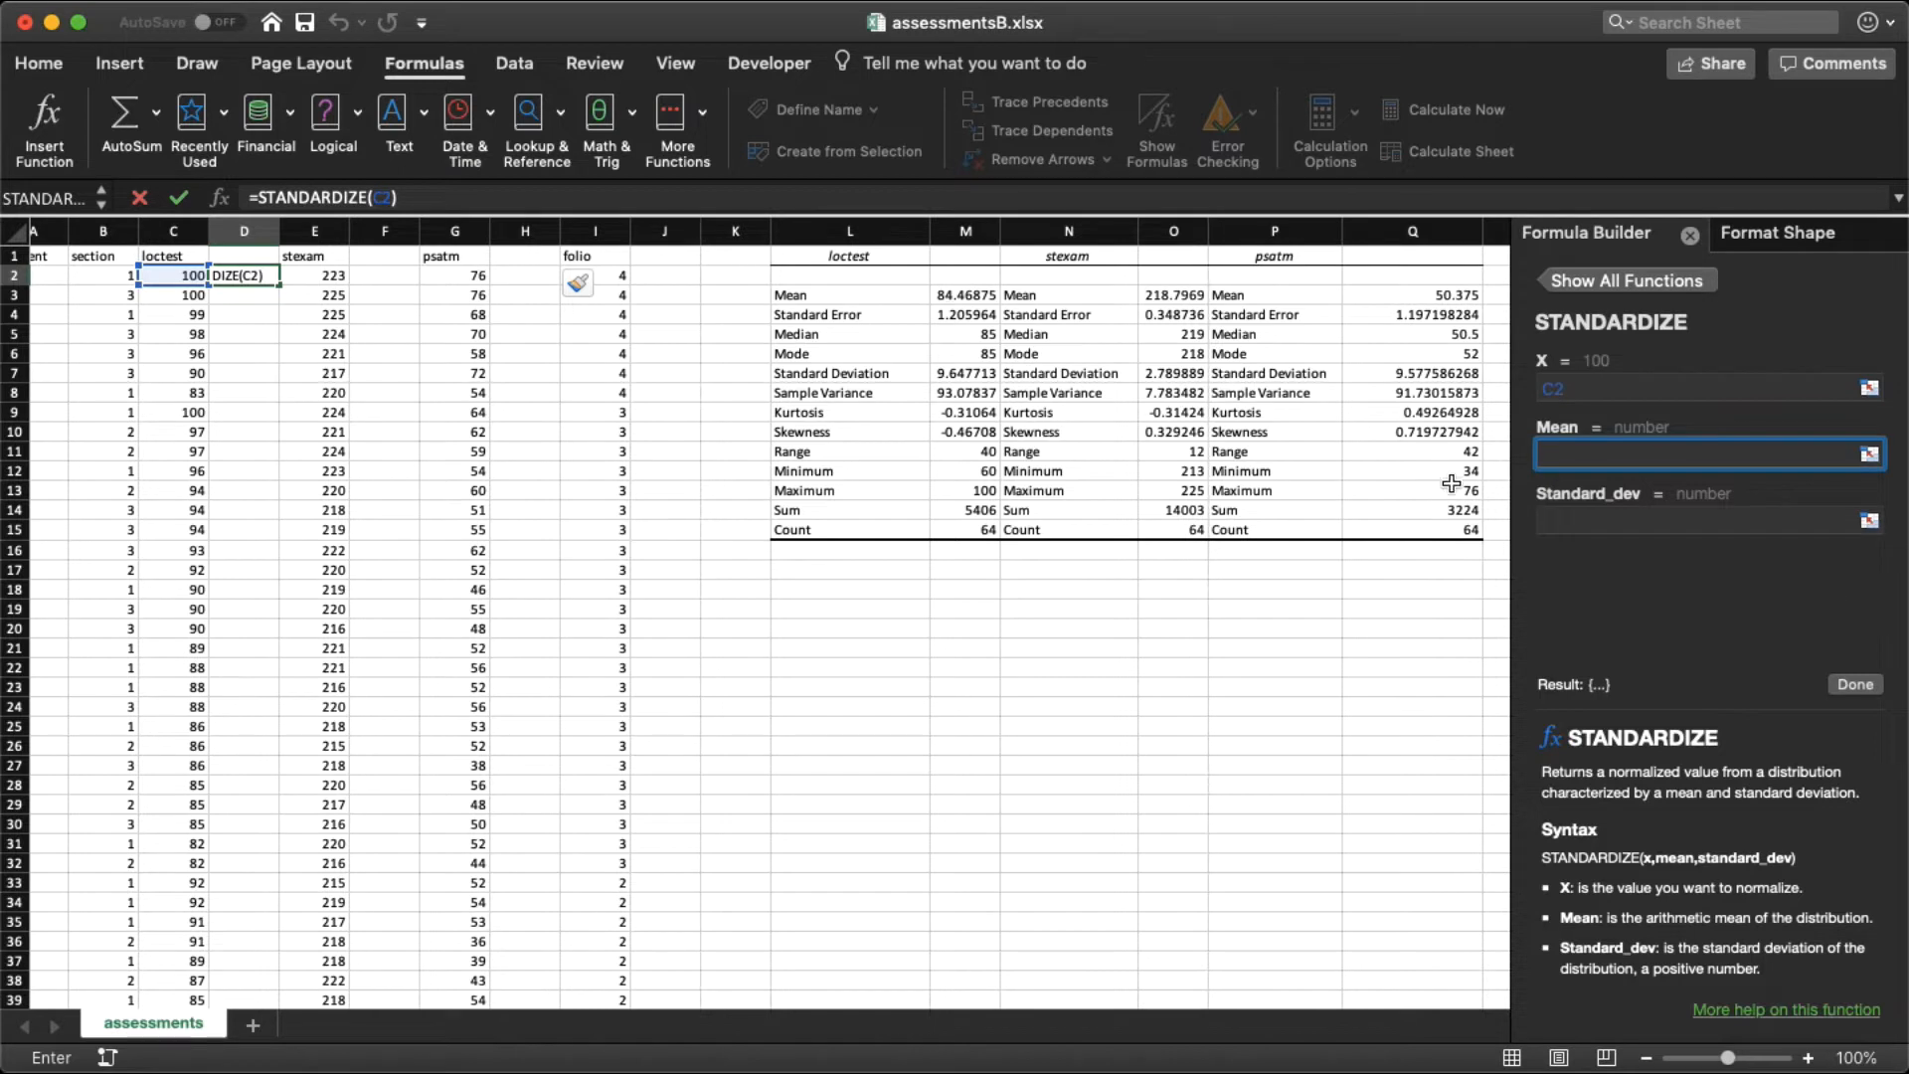
text(84)
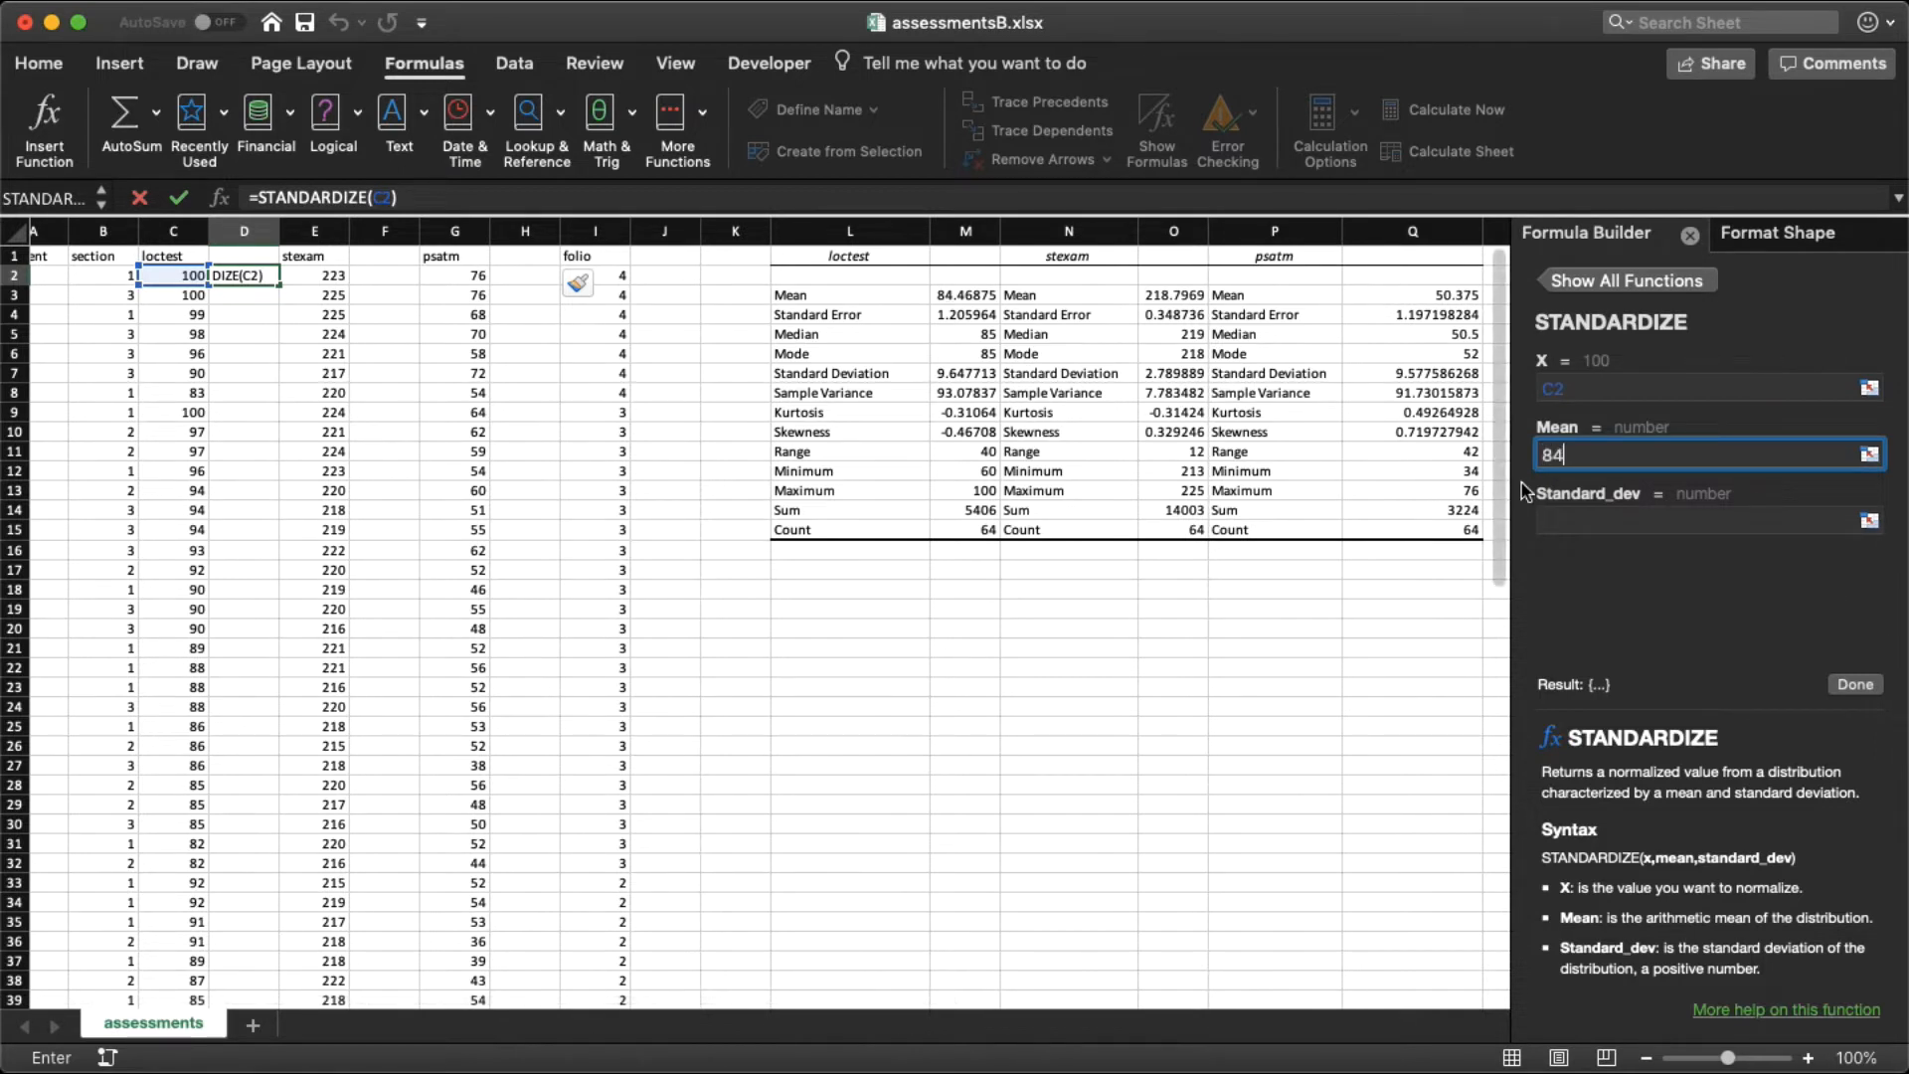
text(.46)
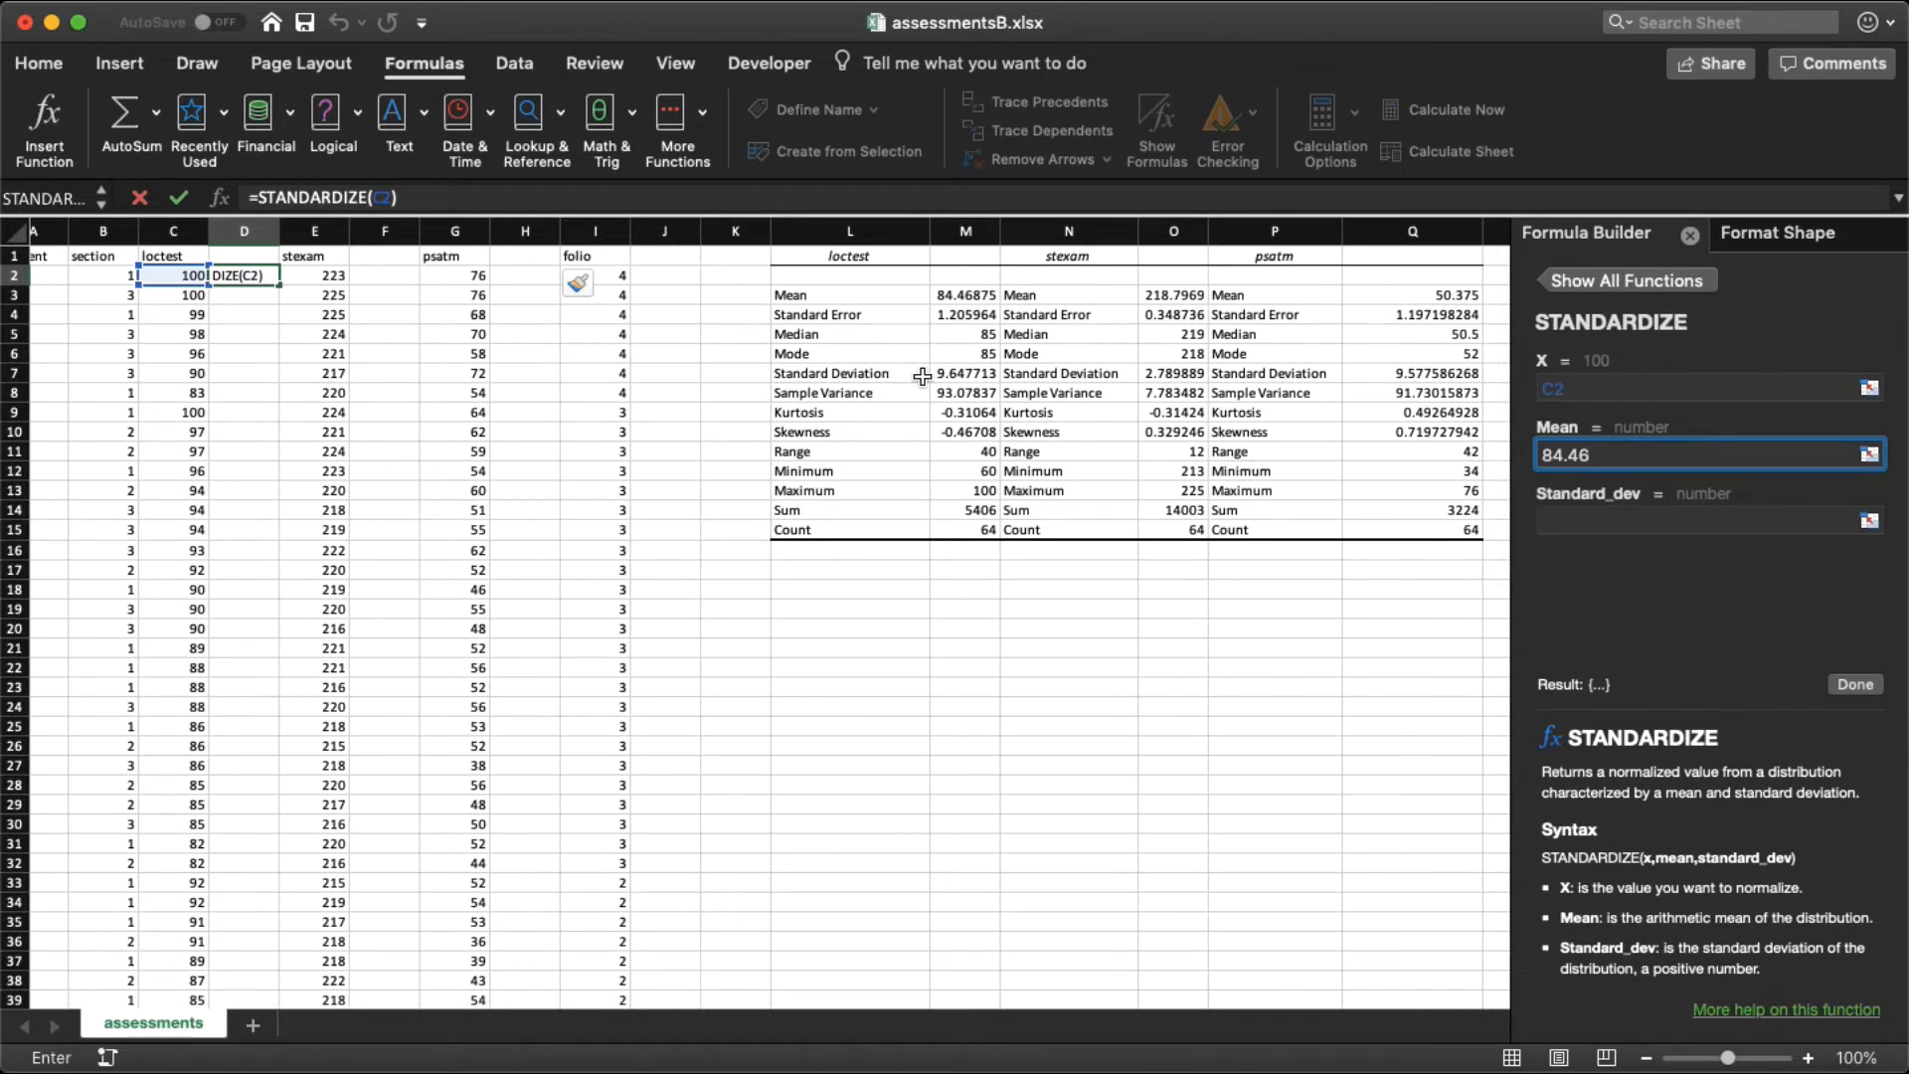
click(1584, 519)
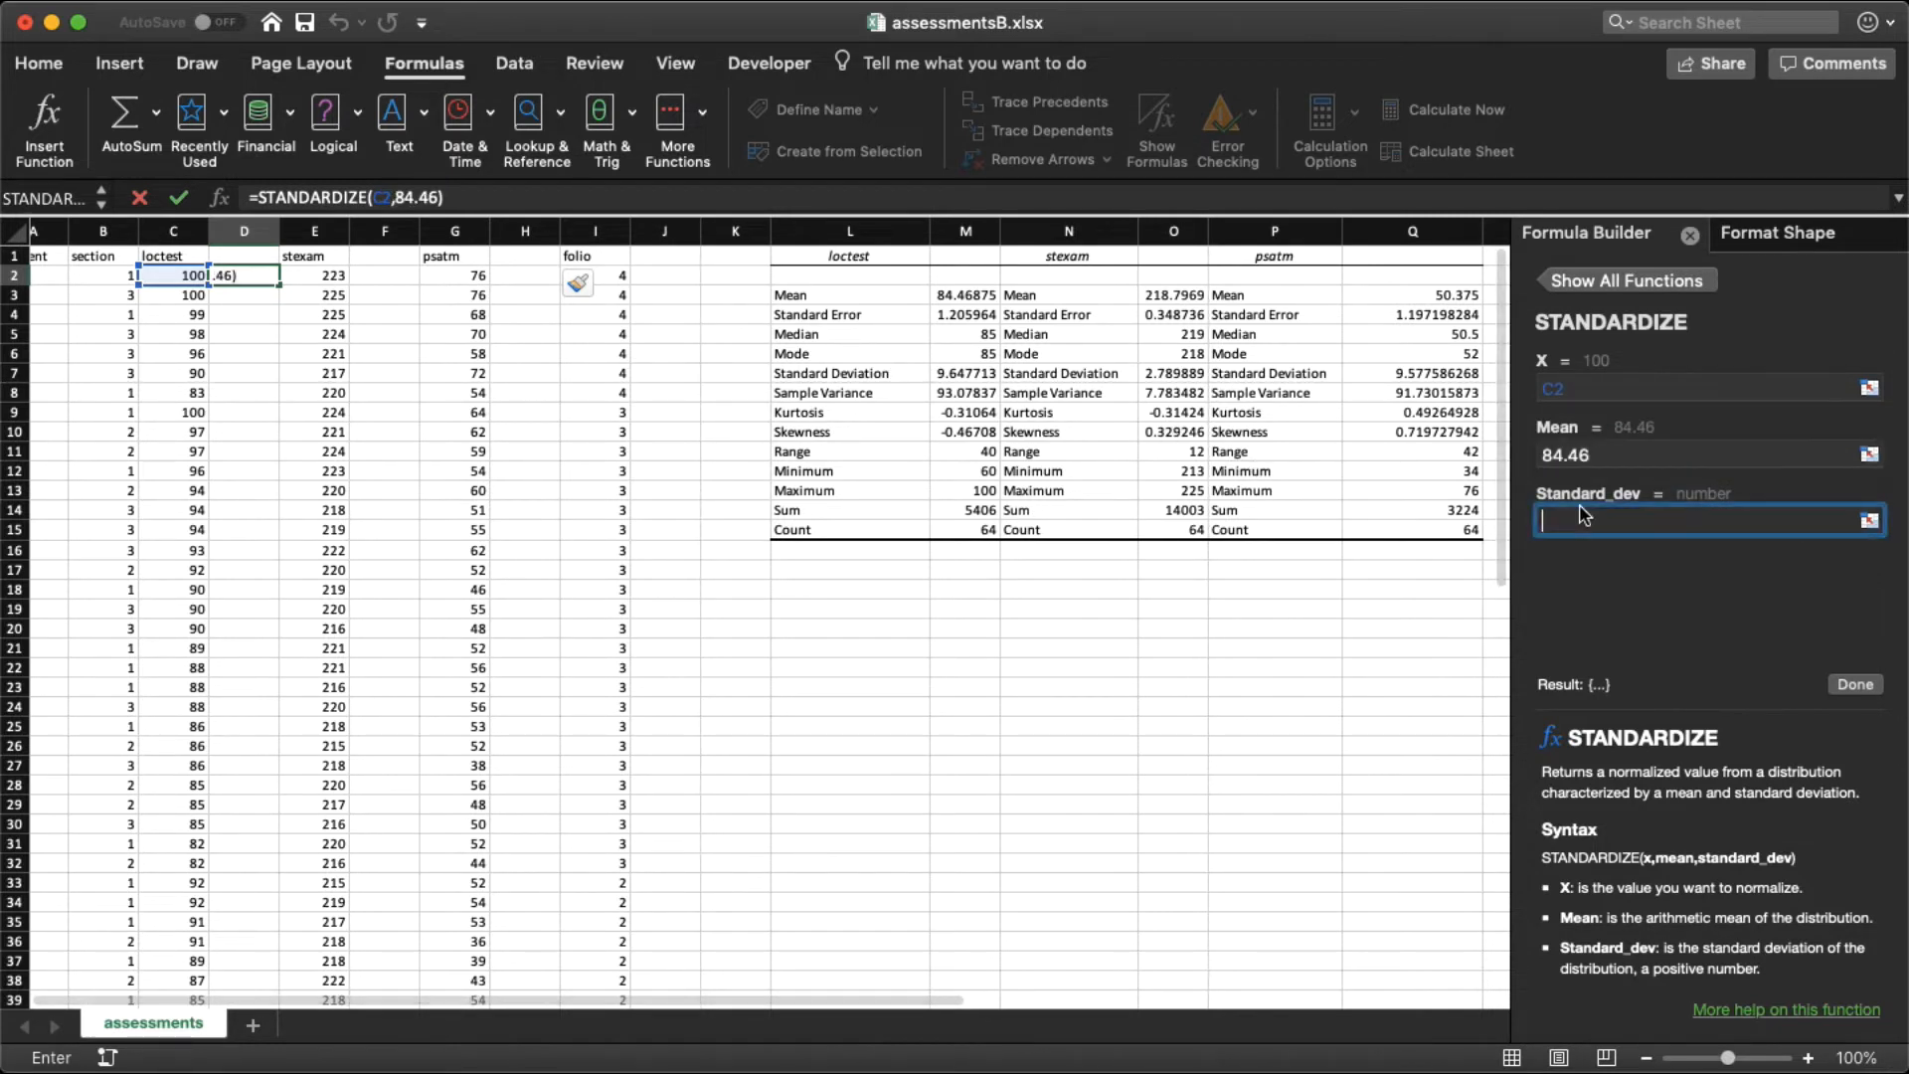
text(9.64)
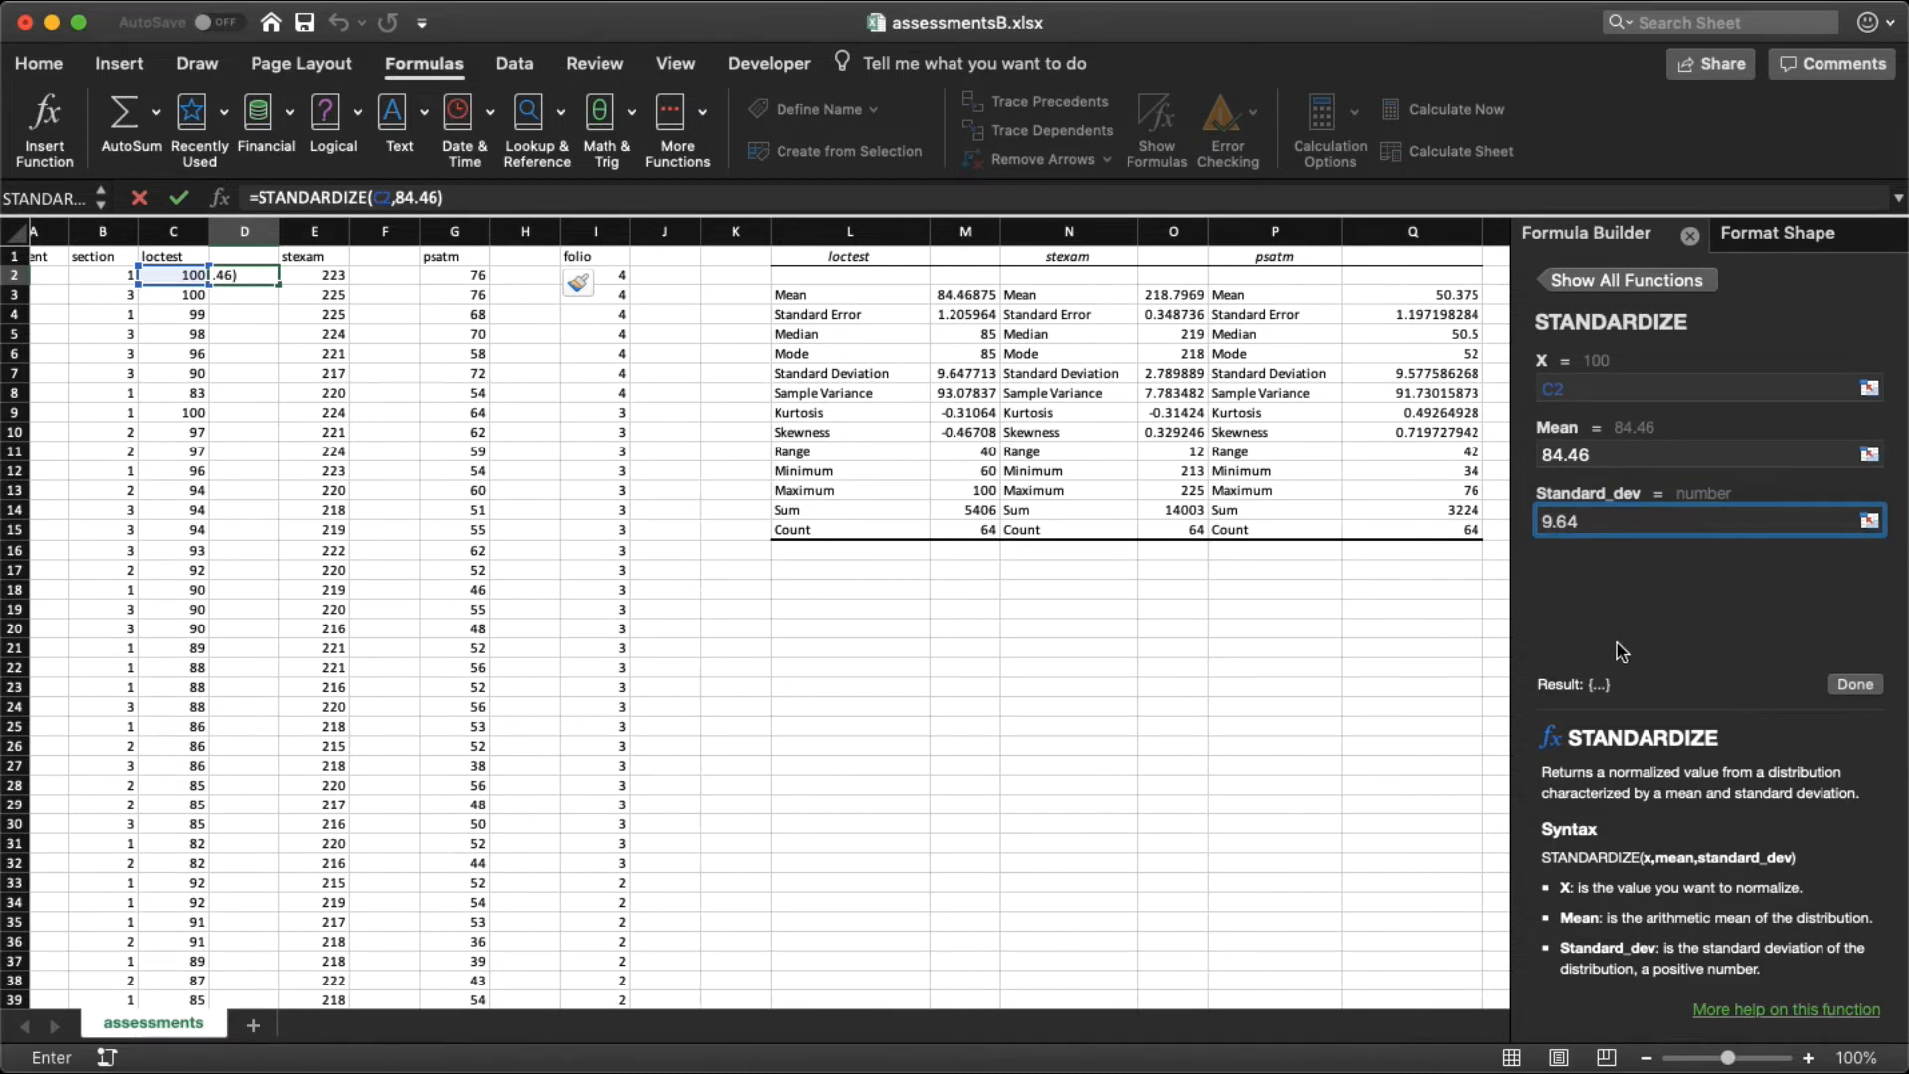
click(1853, 686)
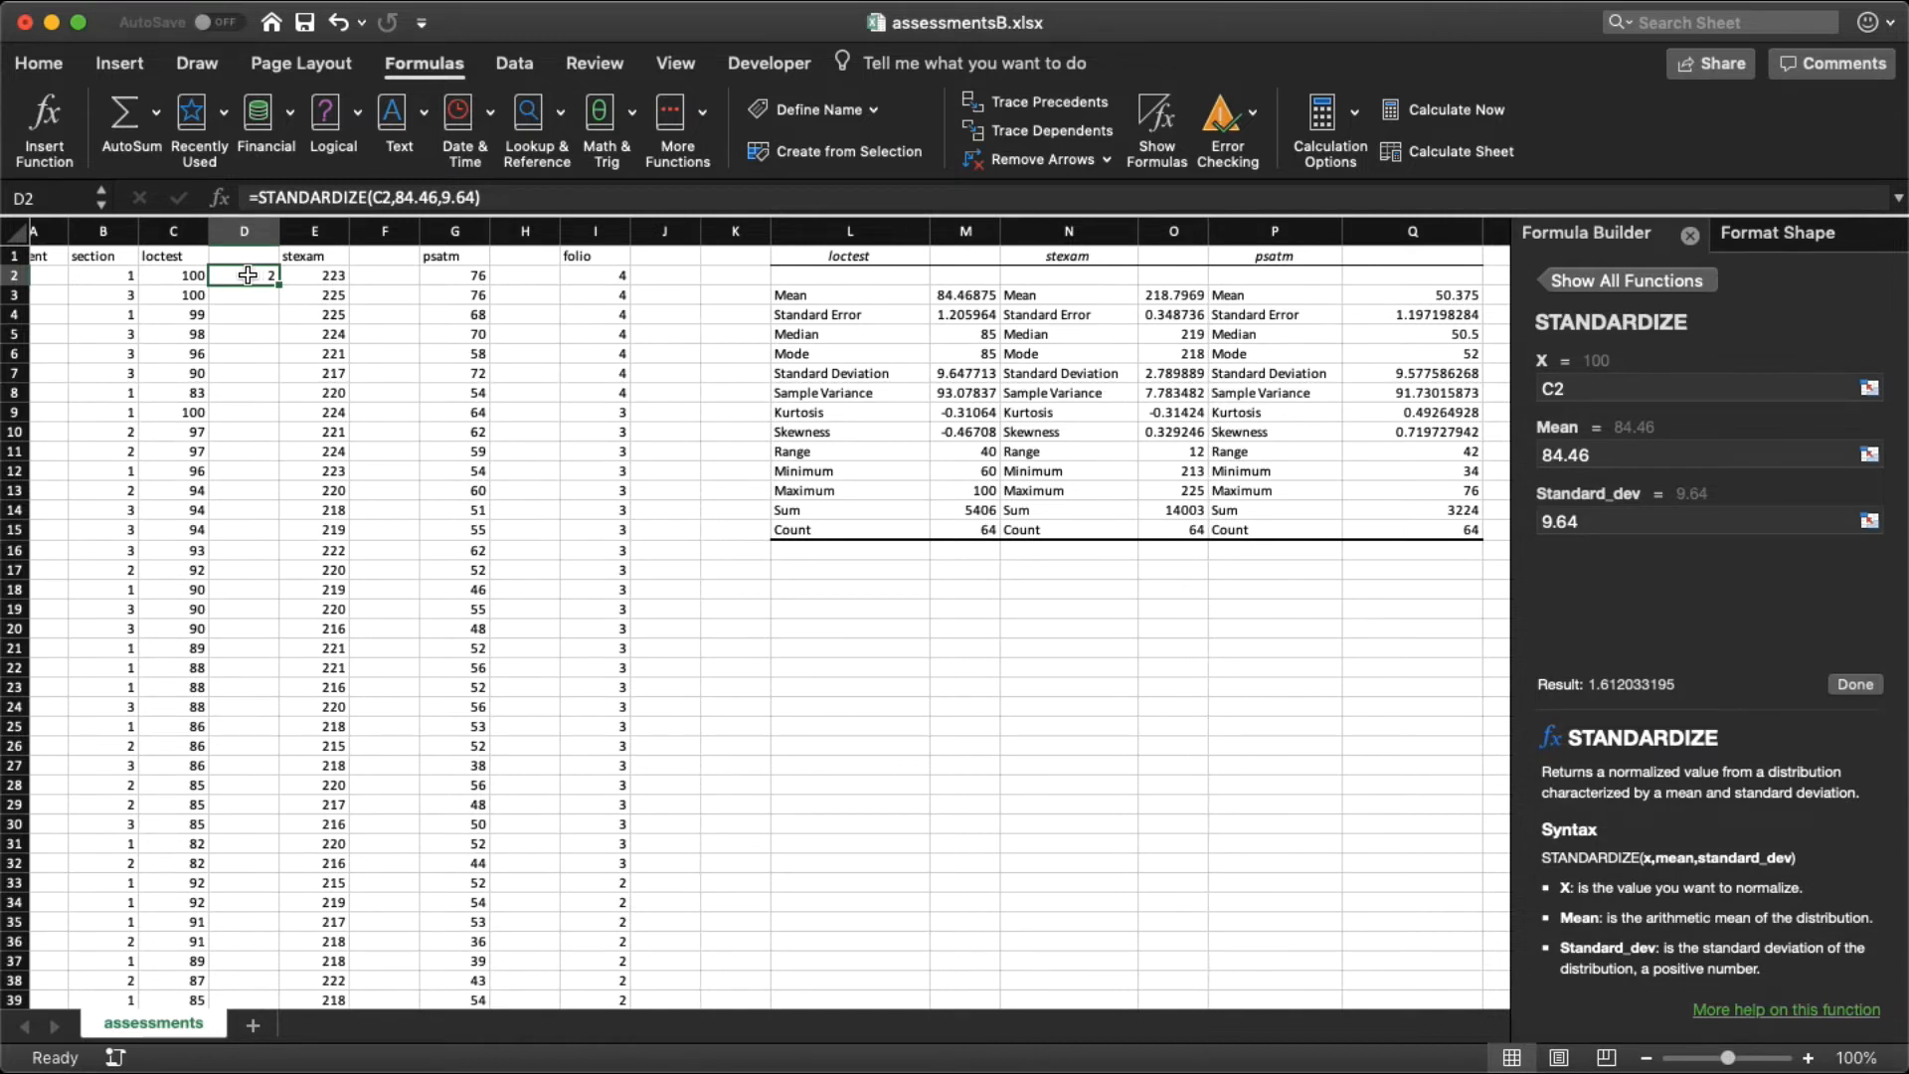
Step: Format cell D2 as a number with two decimal places
right_click(248, 275)
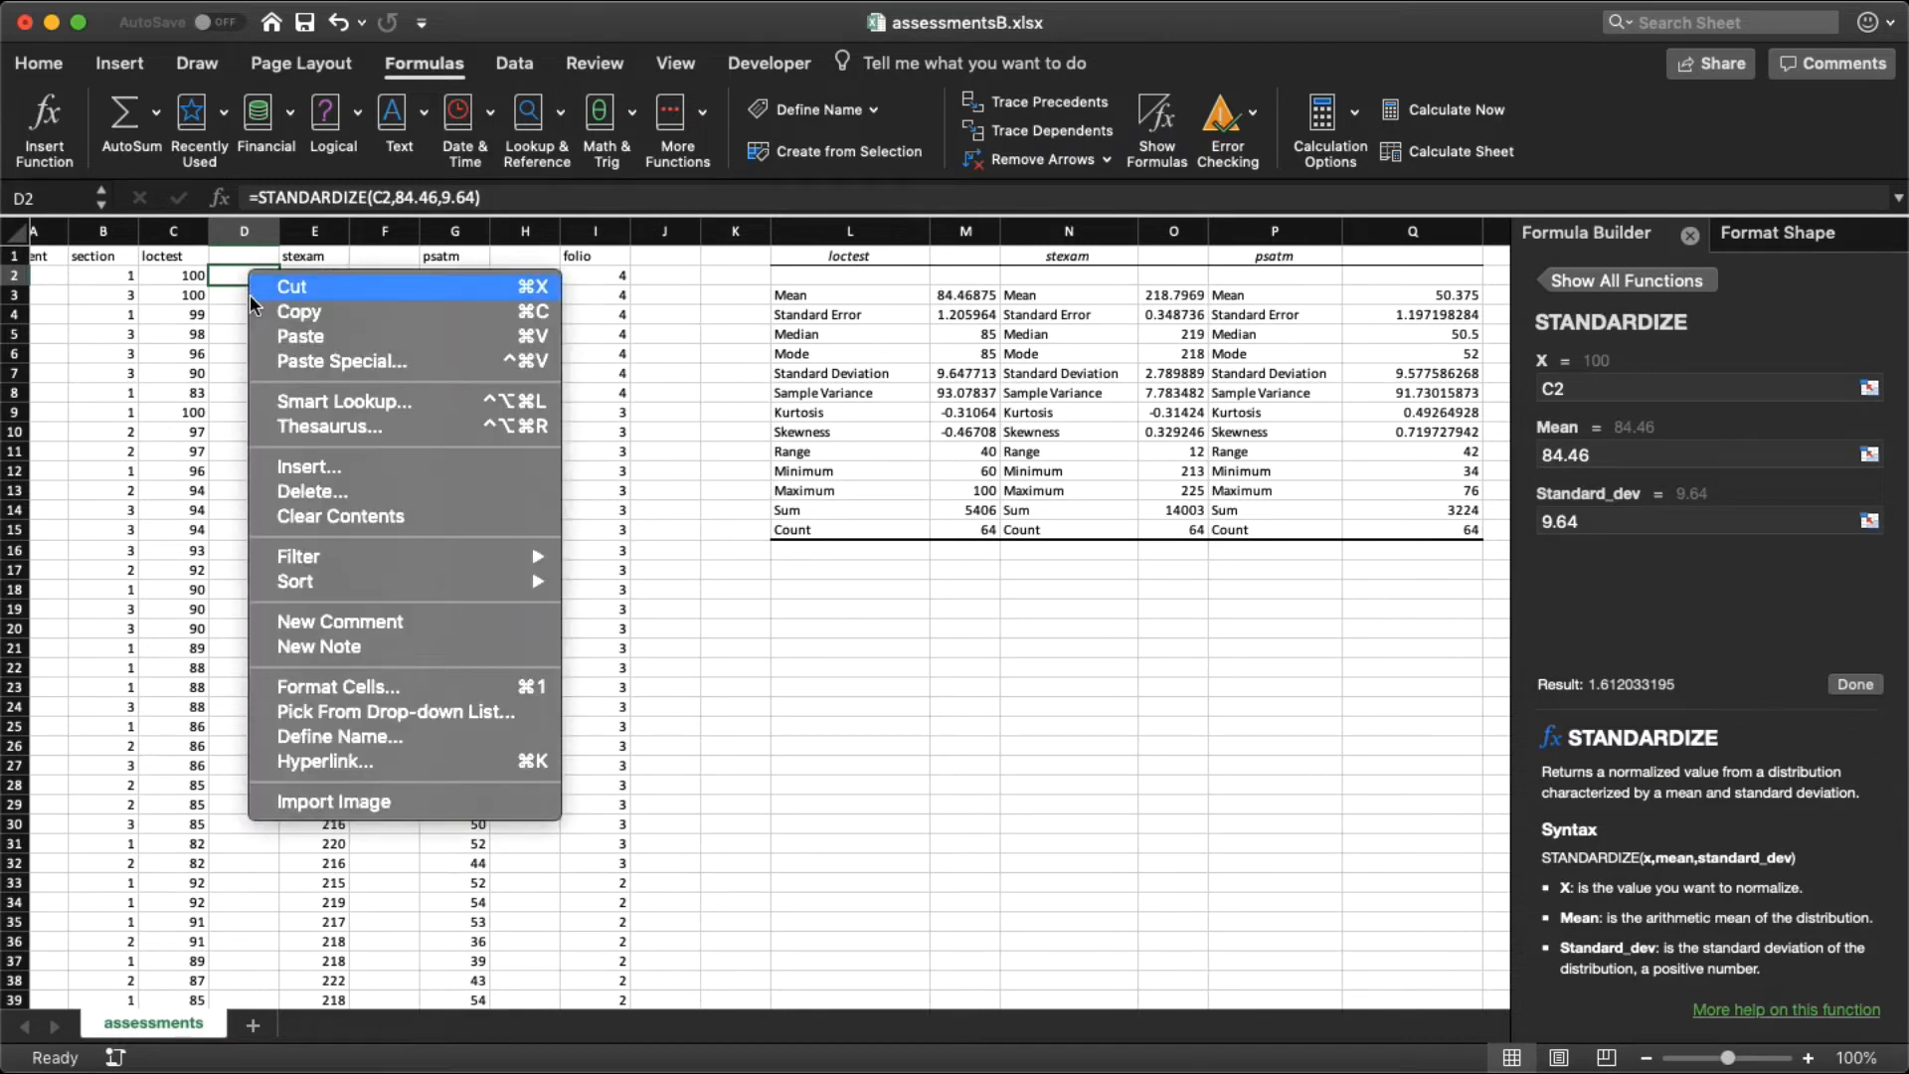
click(283, 693)
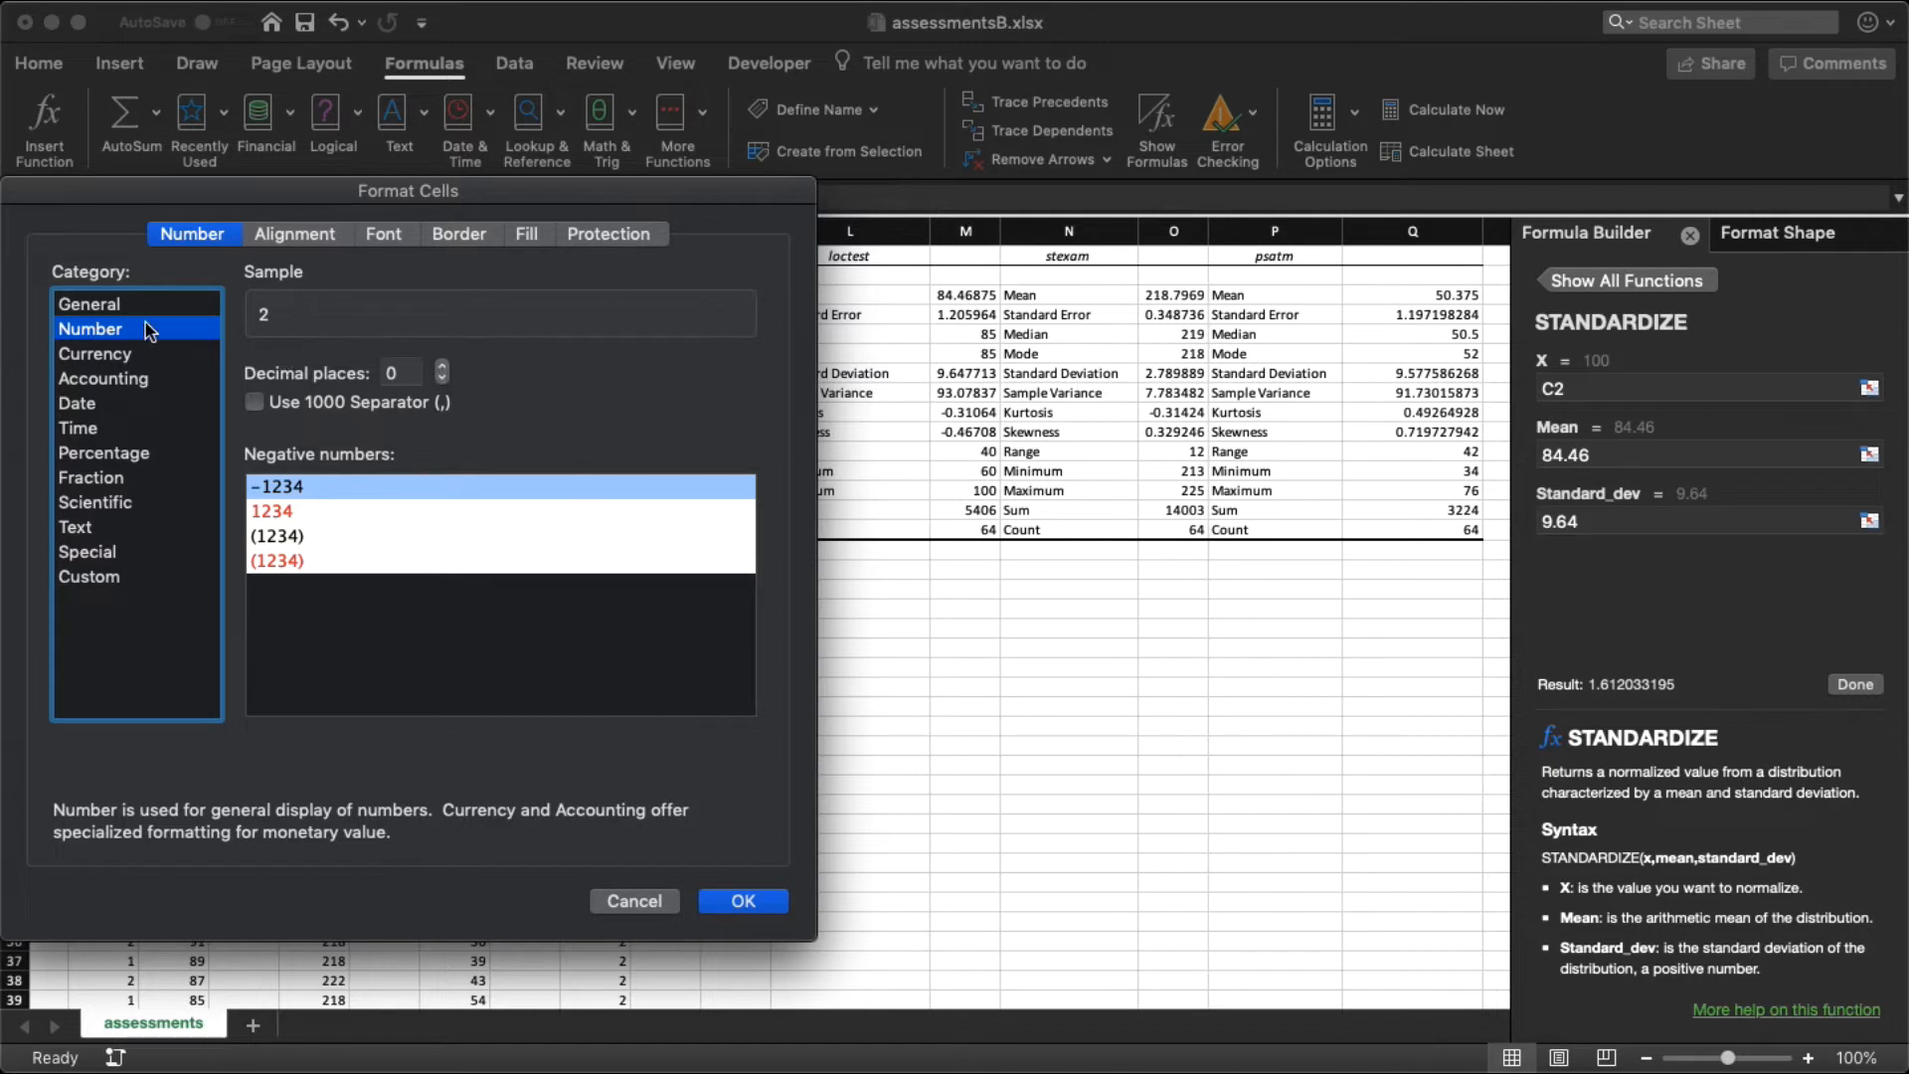
click(442, 367)
click(443, 367)
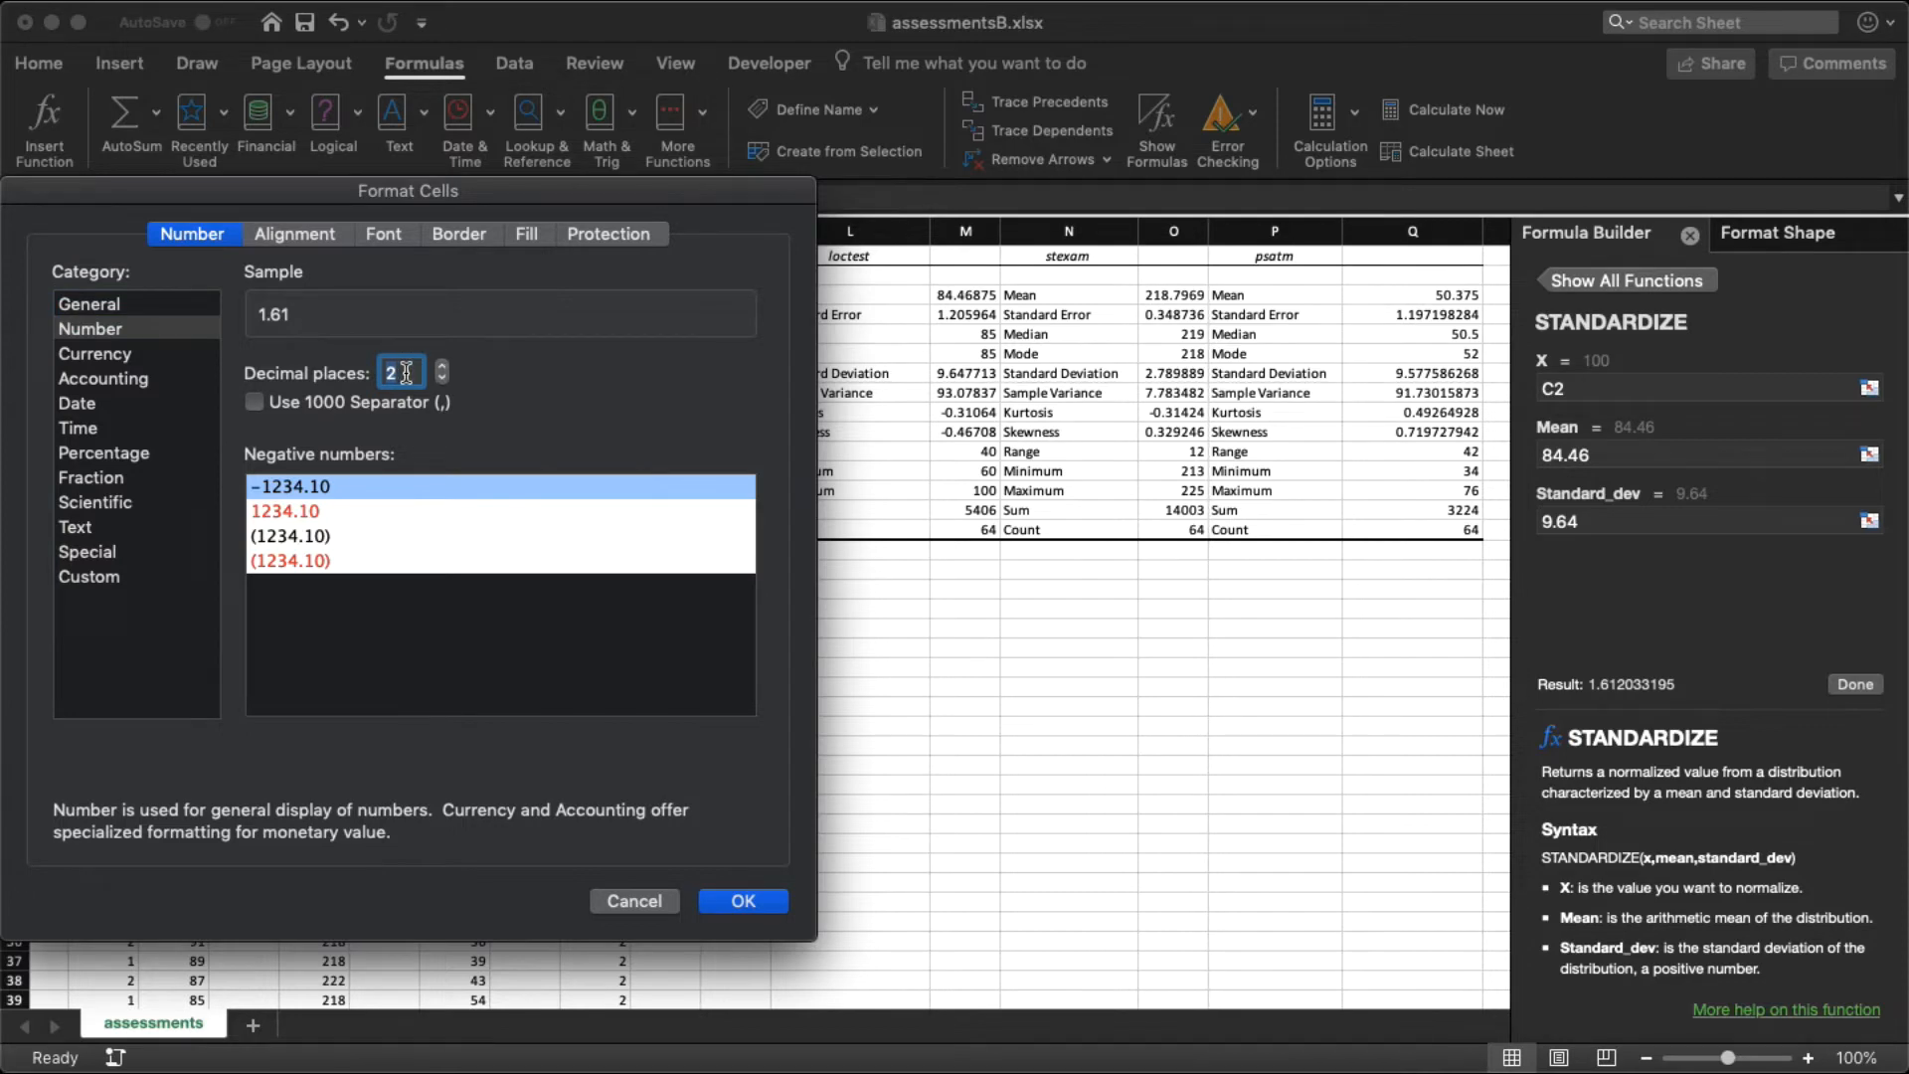
click(738, 905)
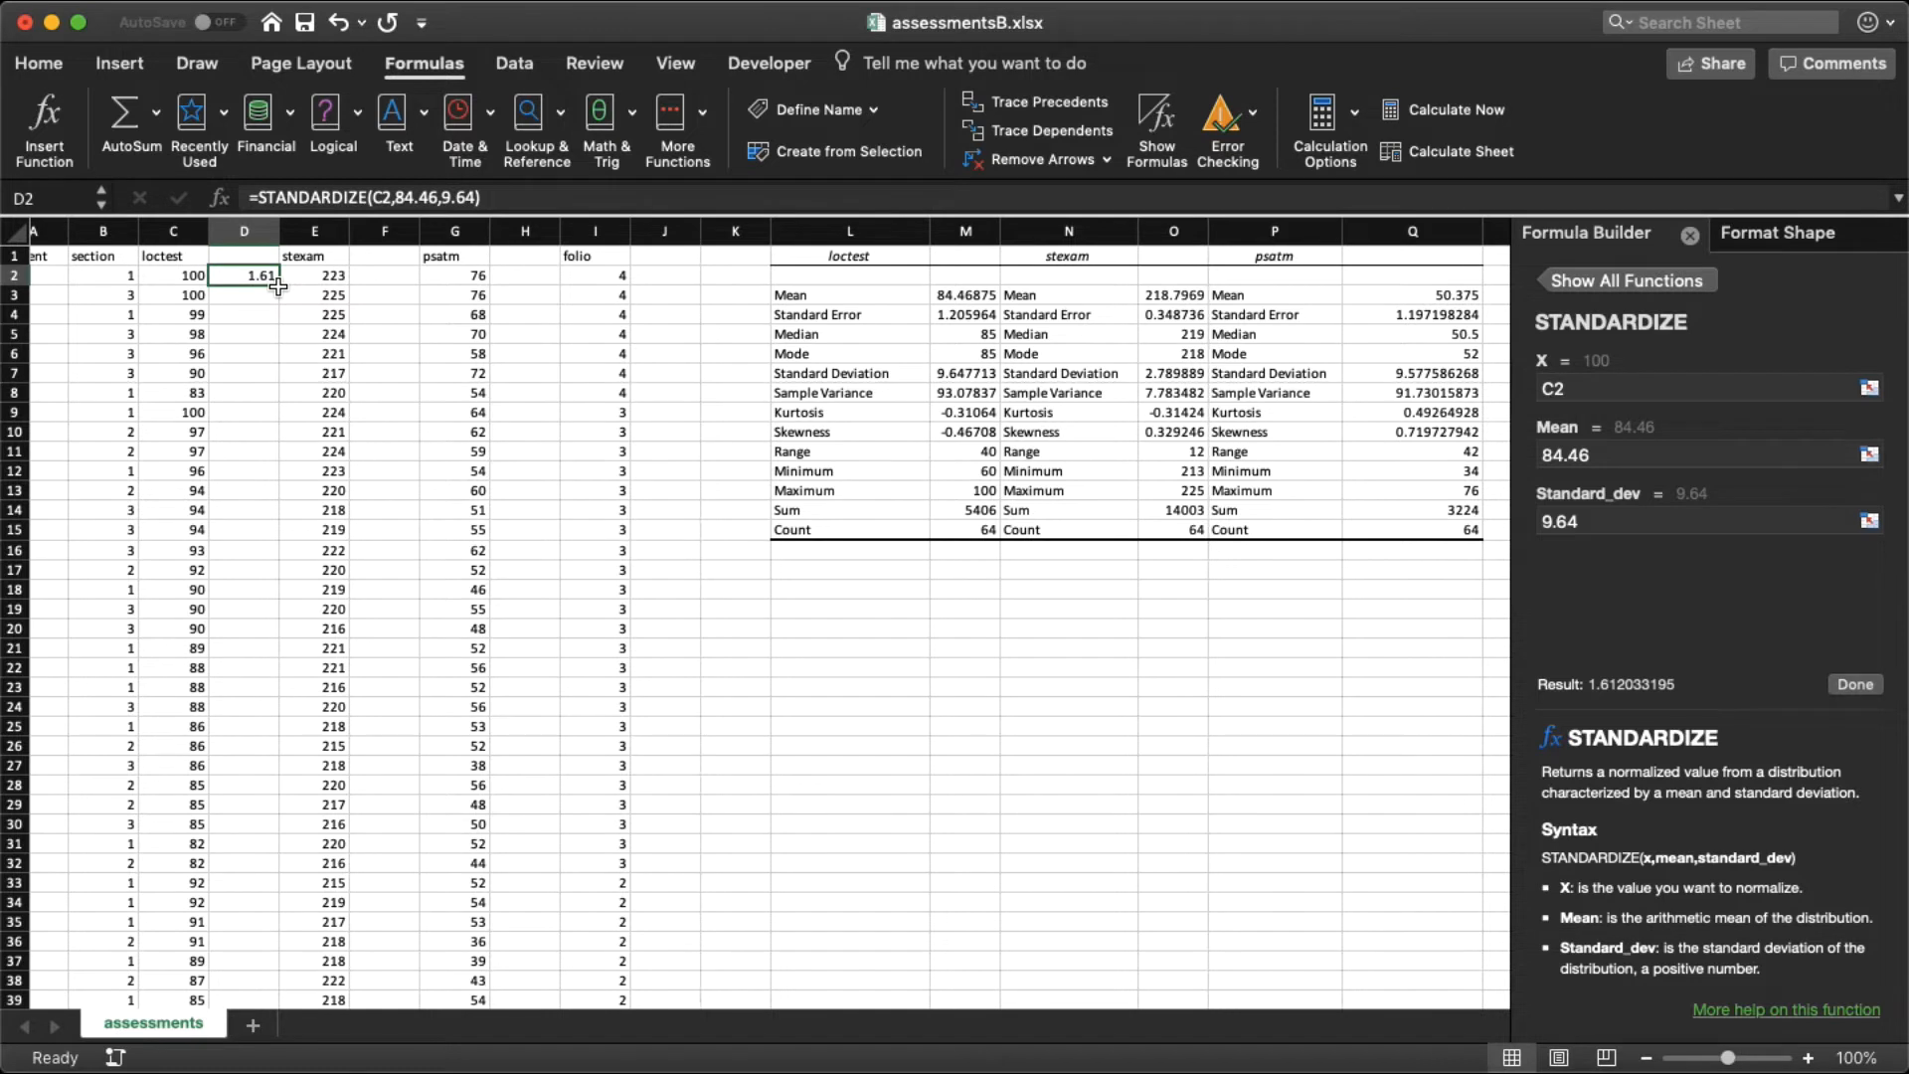
Step: Fill the loctest z-score formula from D2 down through D65
drag(277, 286, 277, 287)
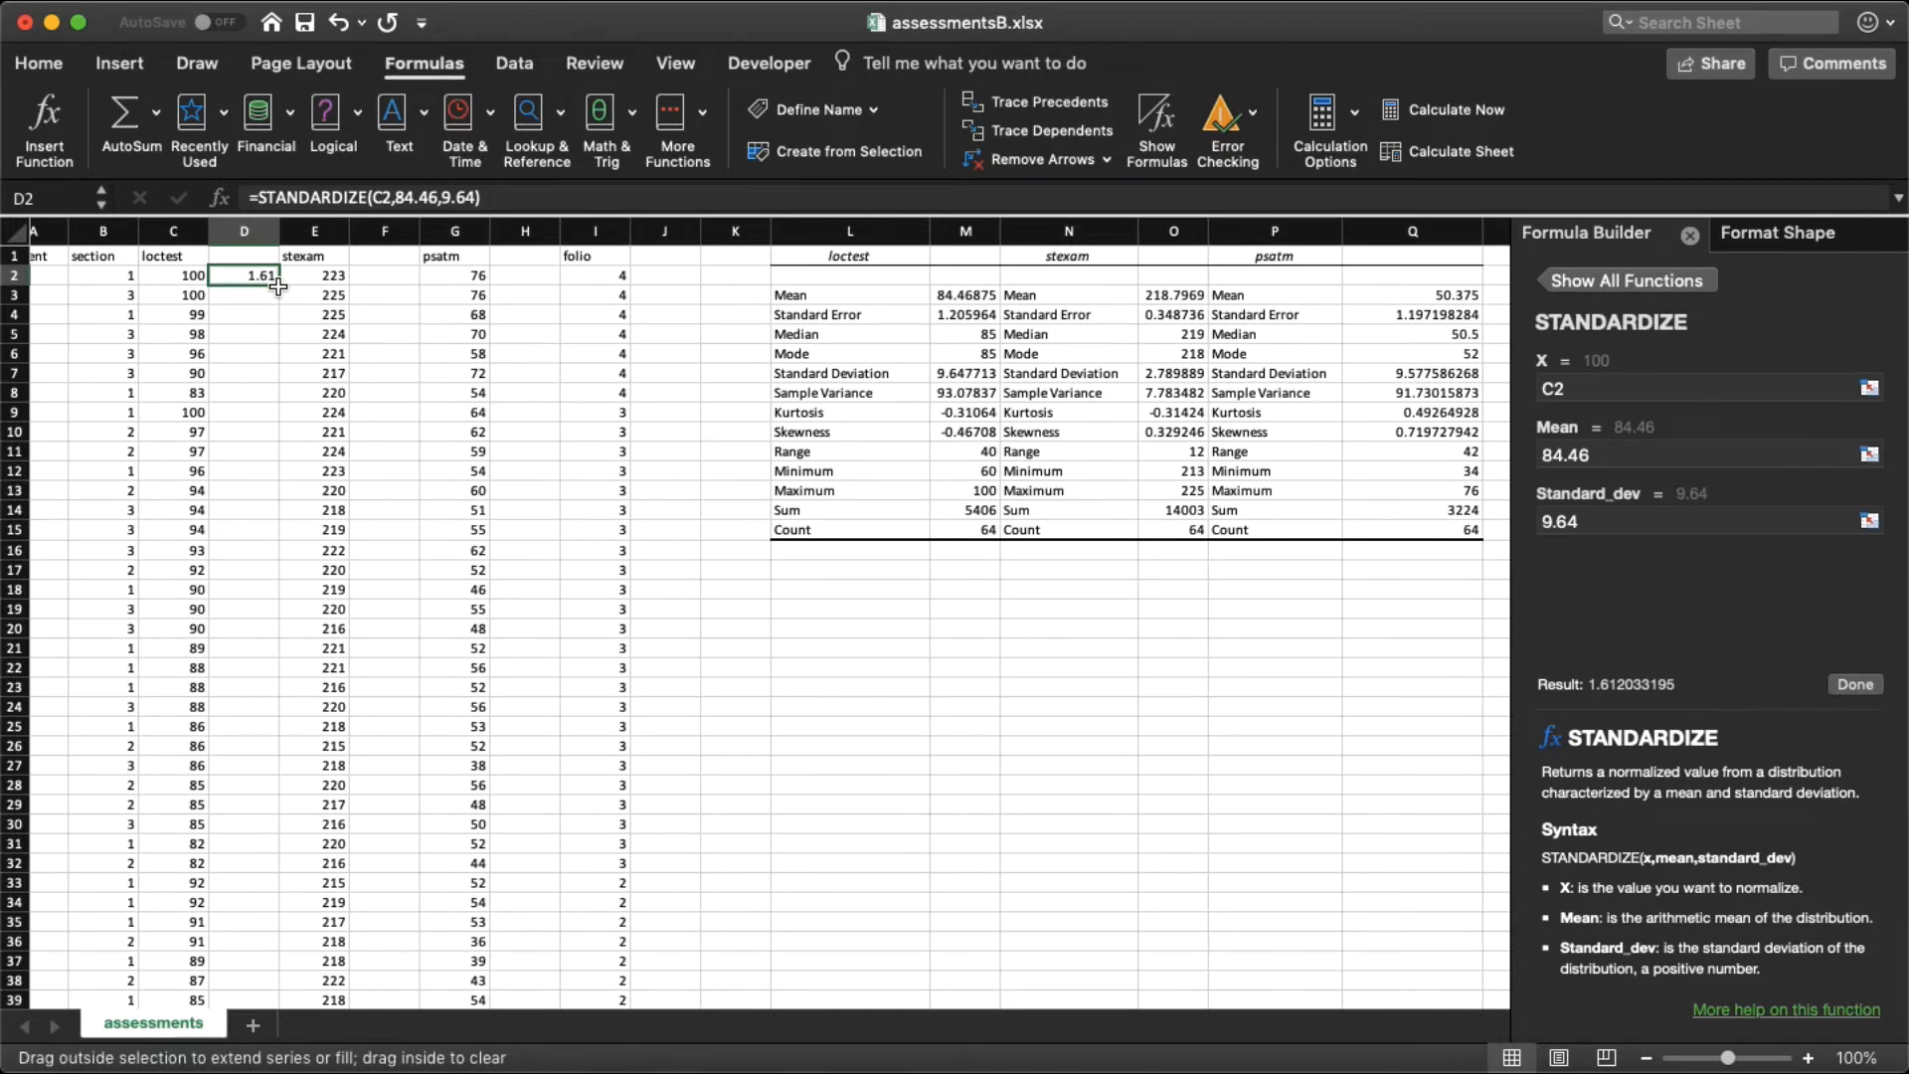
drag(278, 287, 255, 921)
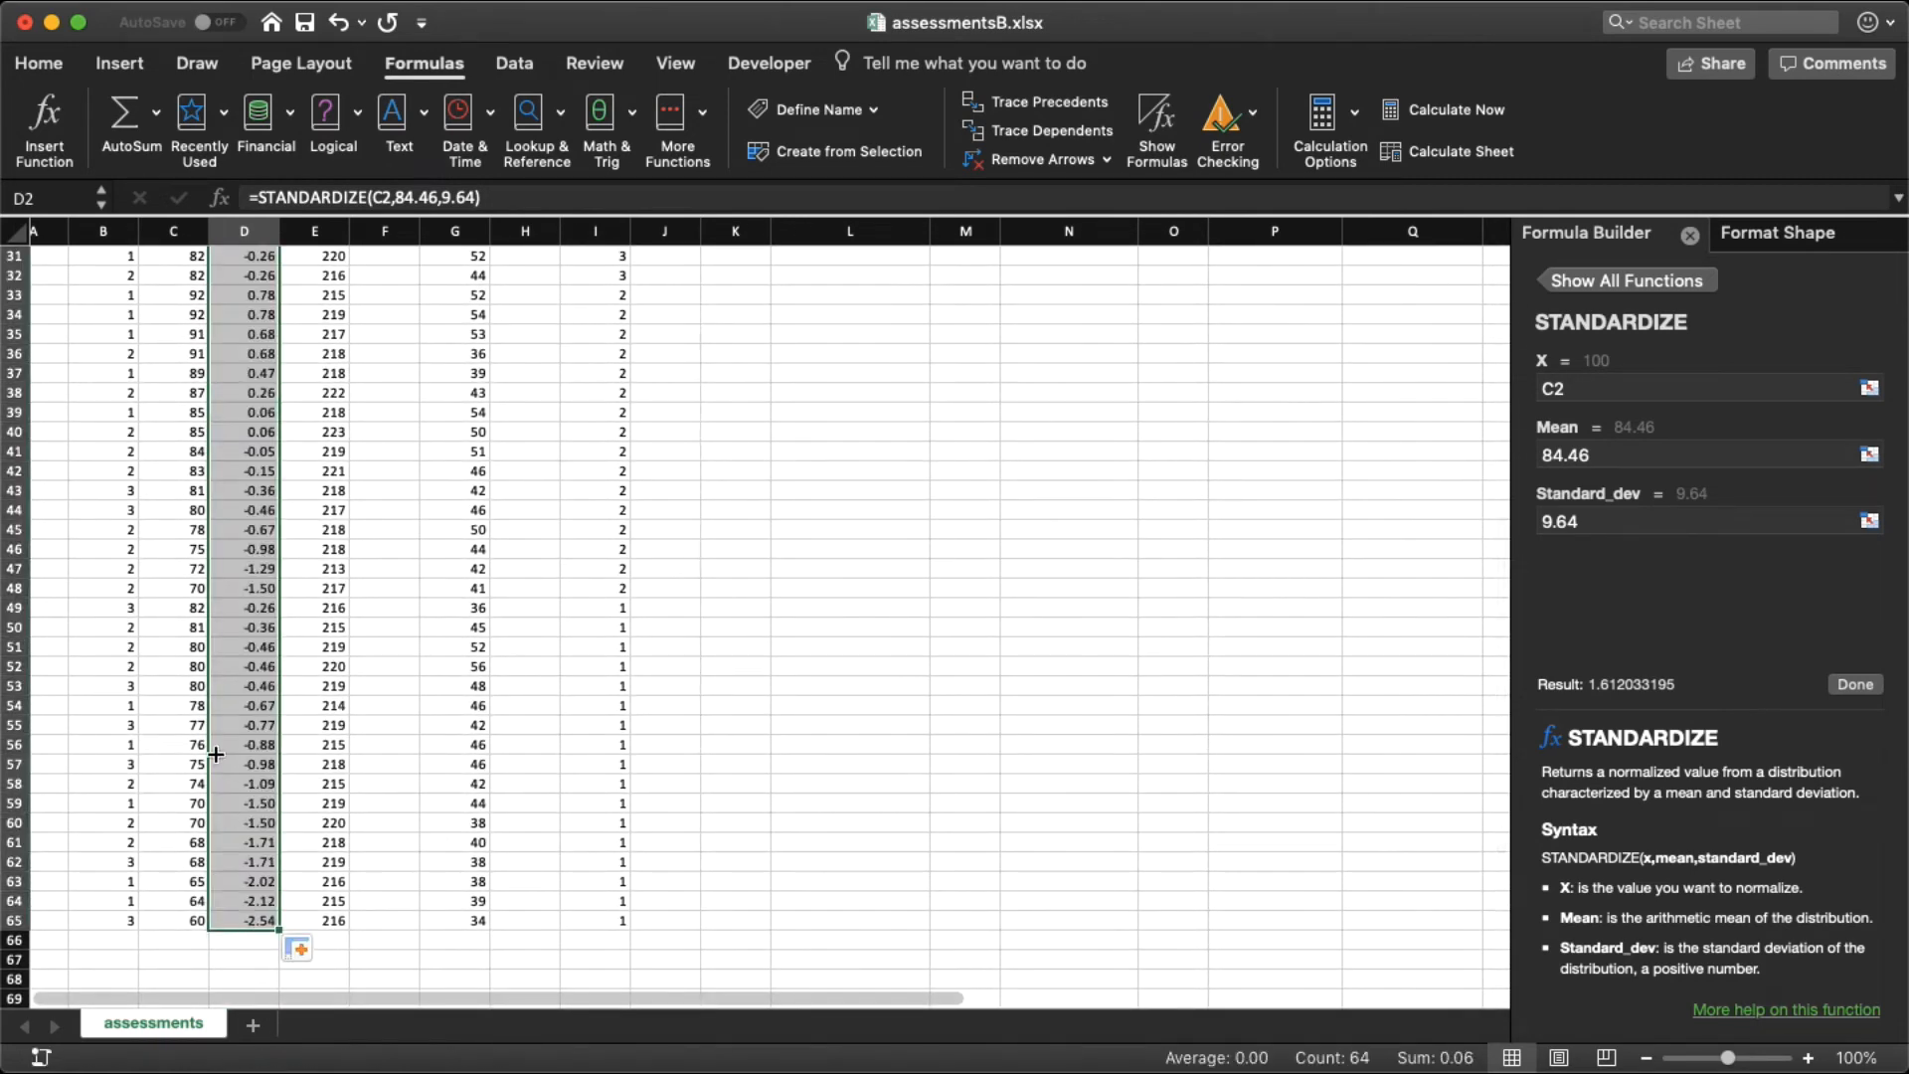
scroll(216, 752, up, 10)
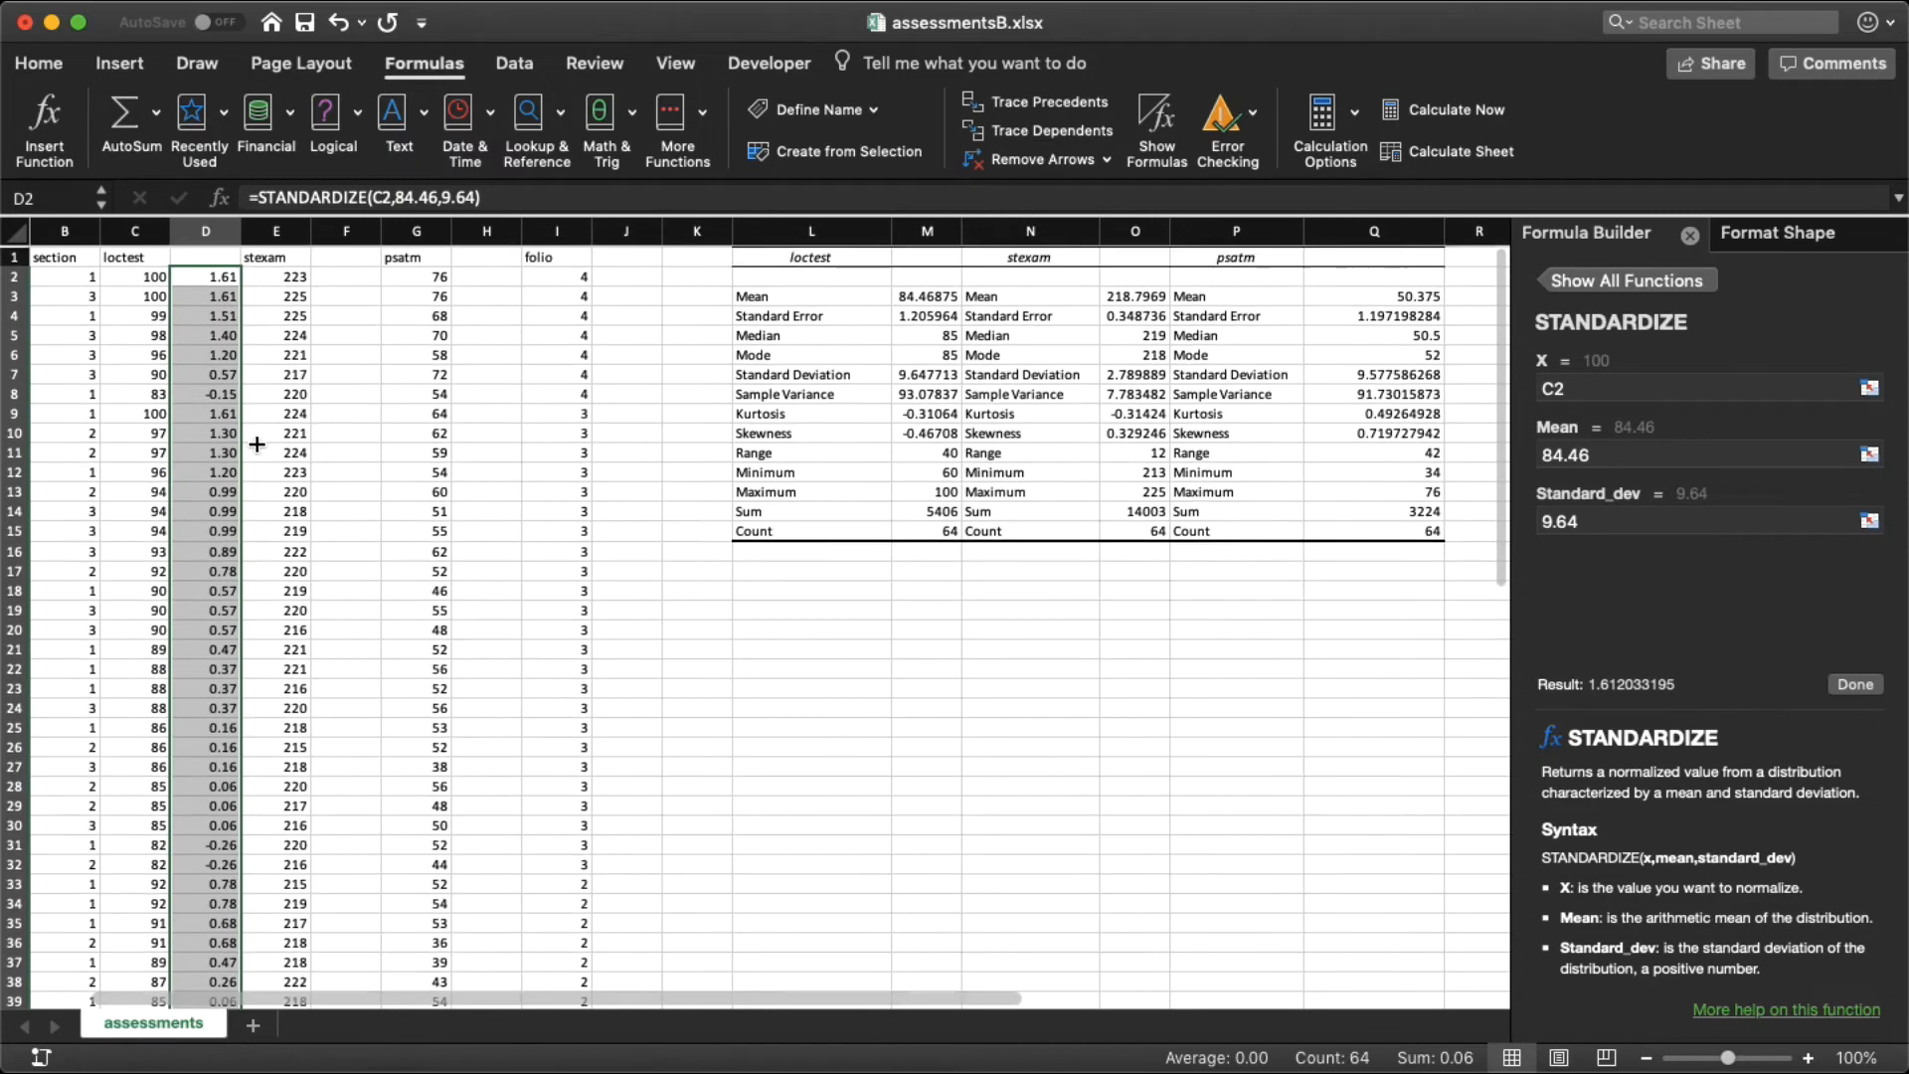
click(232, 414)
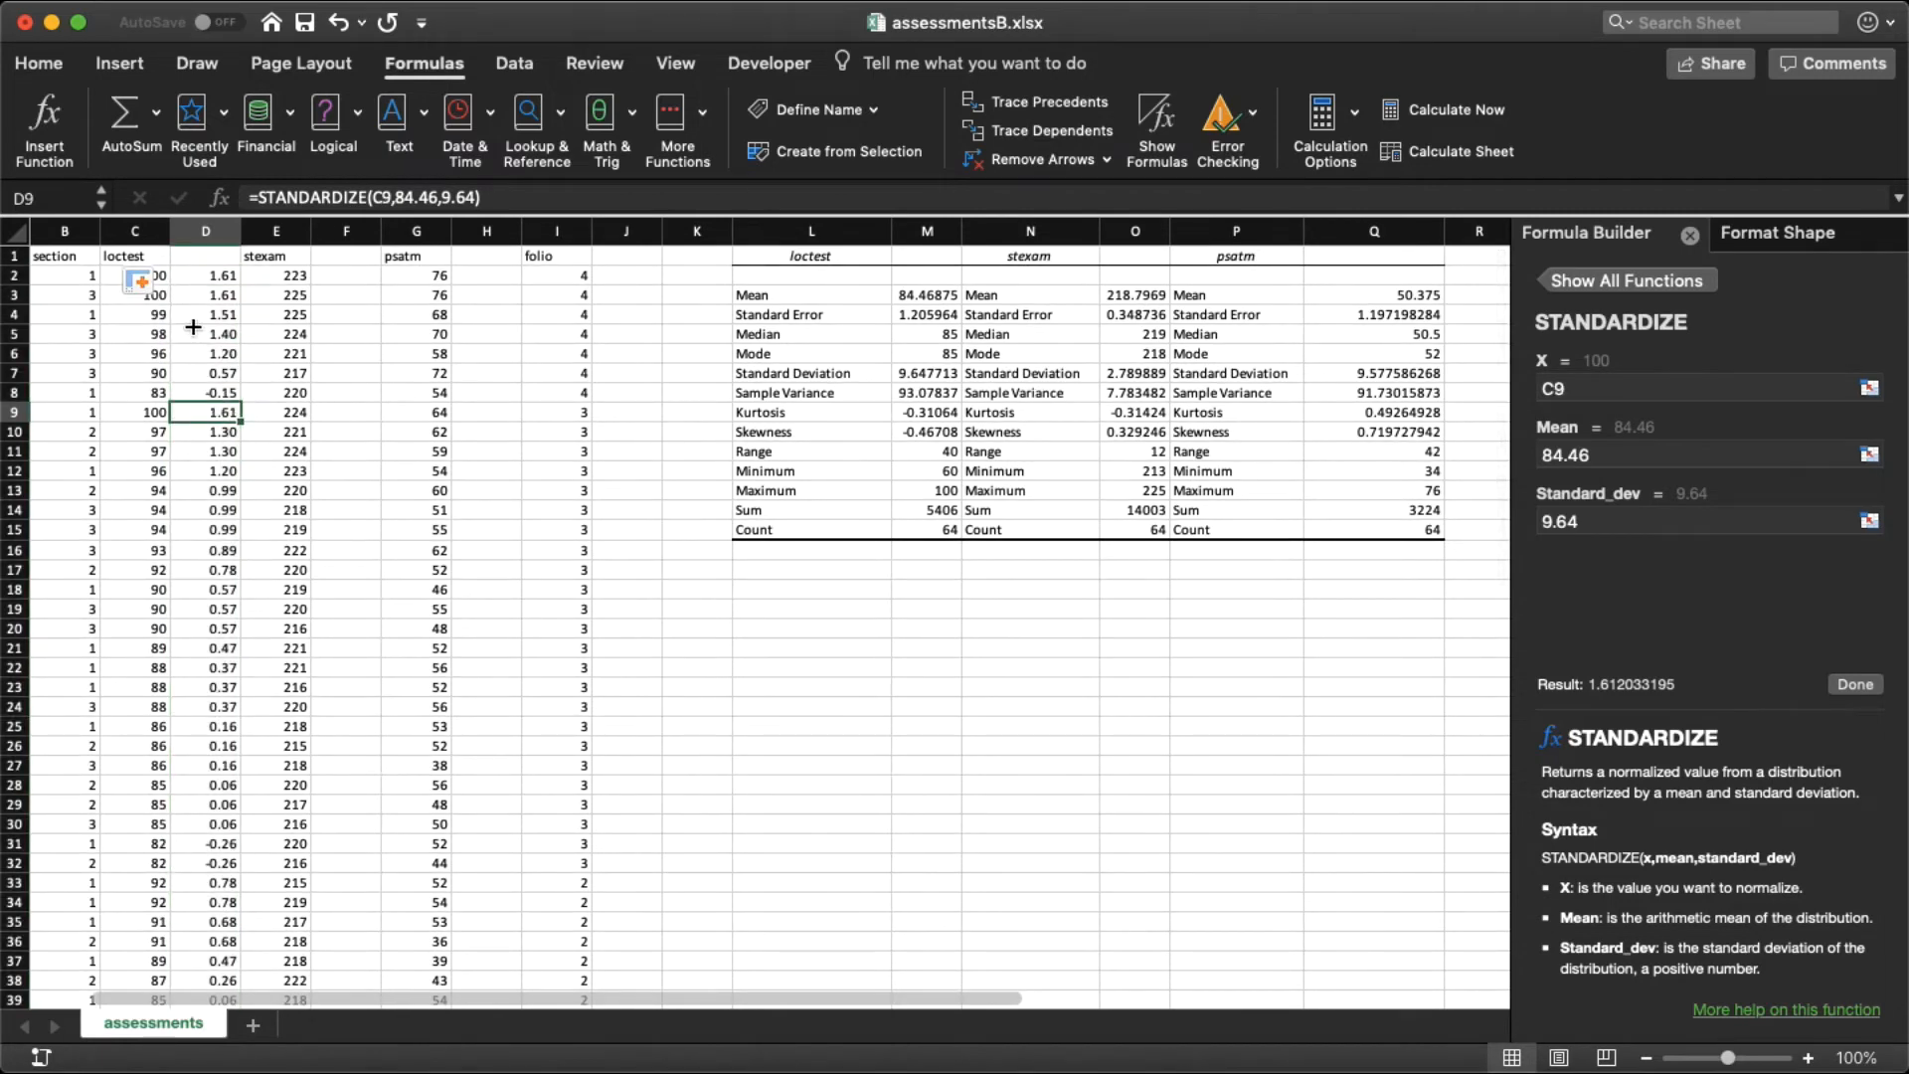
scroll(202, 293, left, 1)
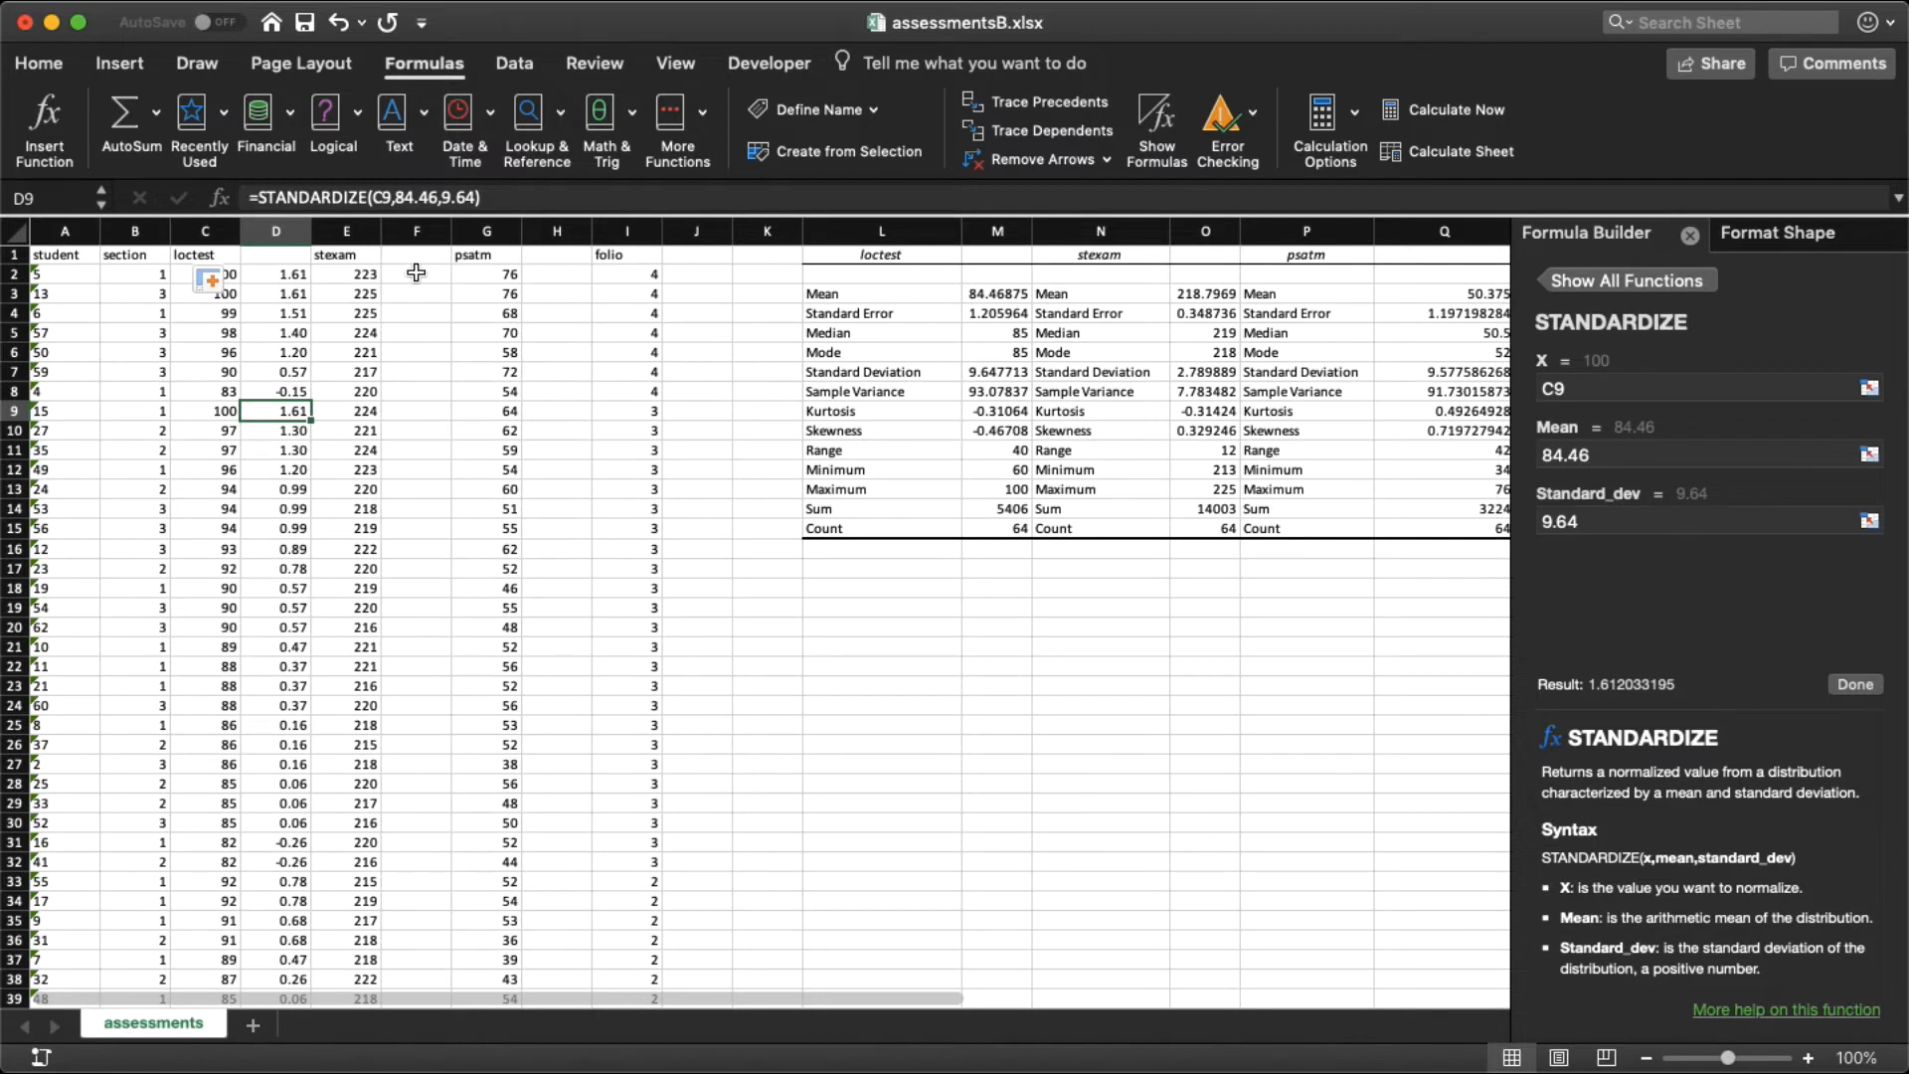
Step: Insert the STANDARDIZE function into cell F2, beside the first stexam score
click(416, 274)
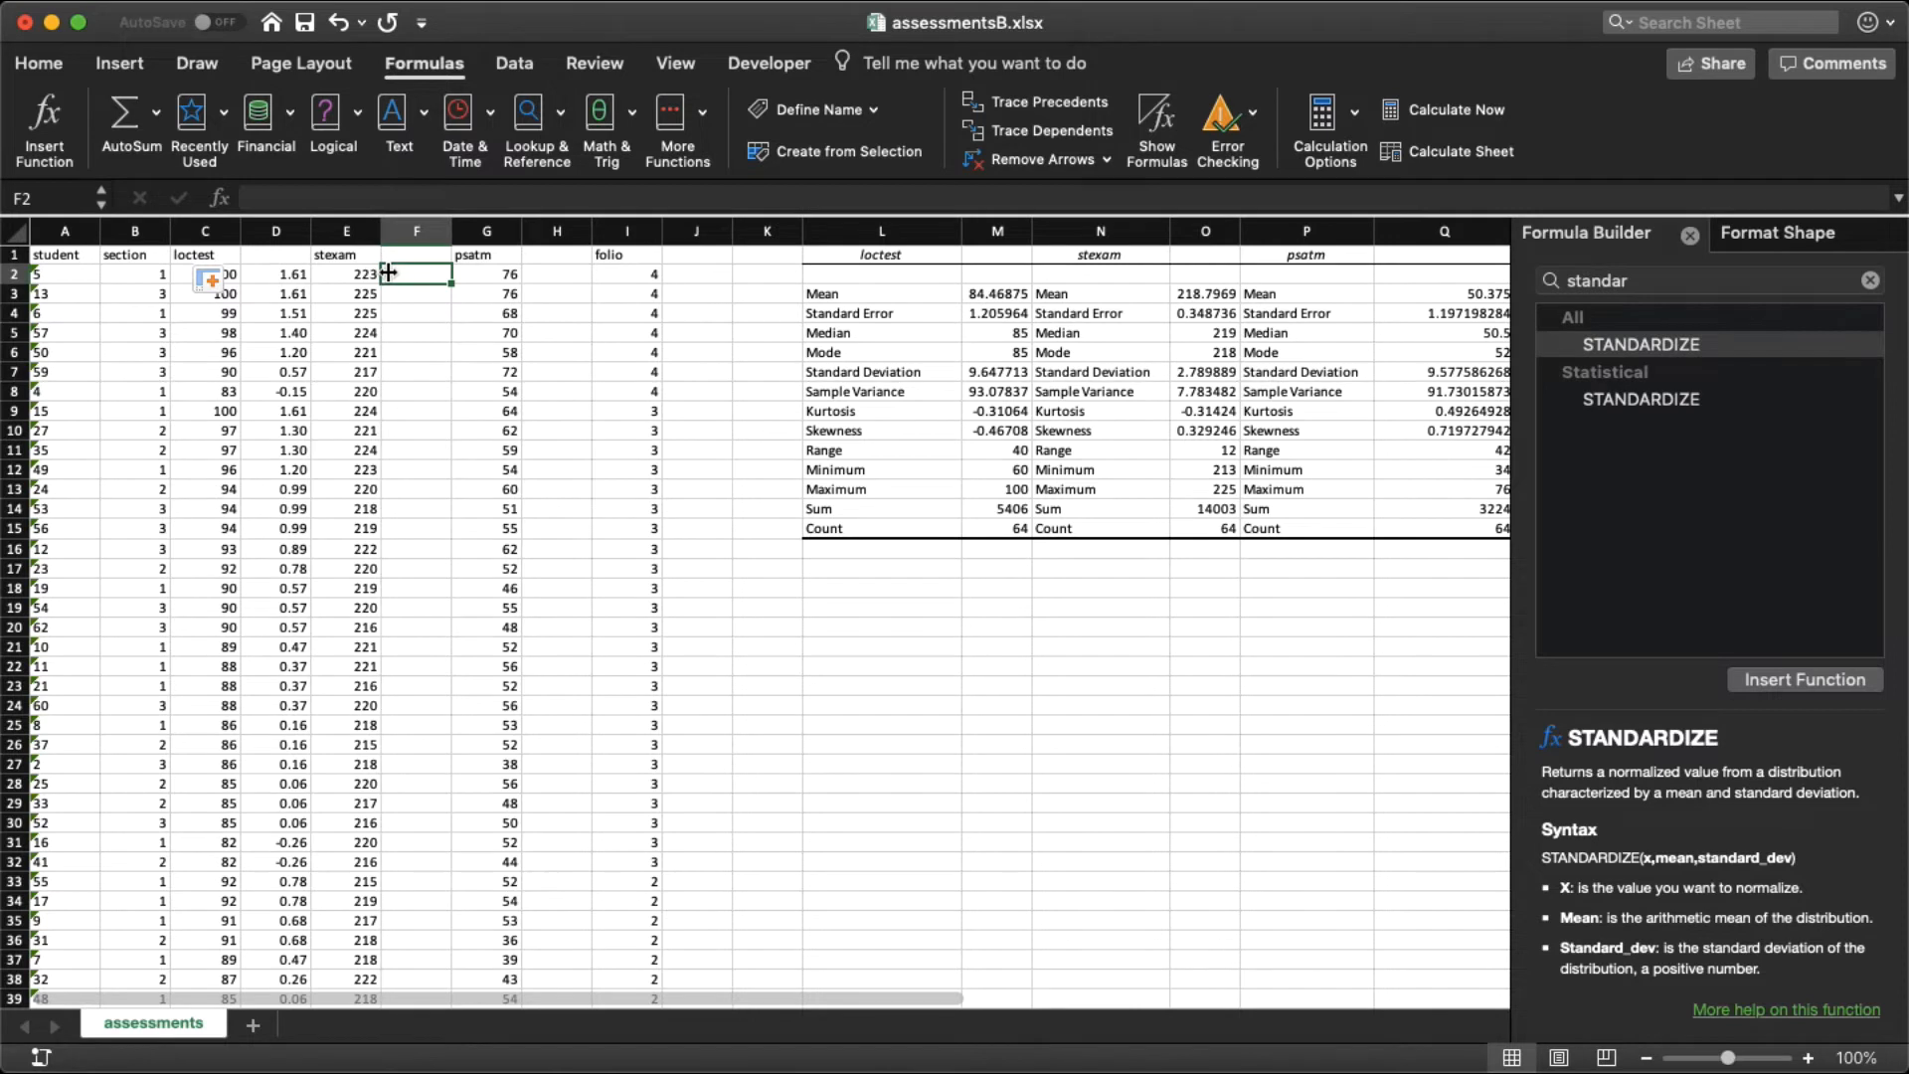
click(45, 119)
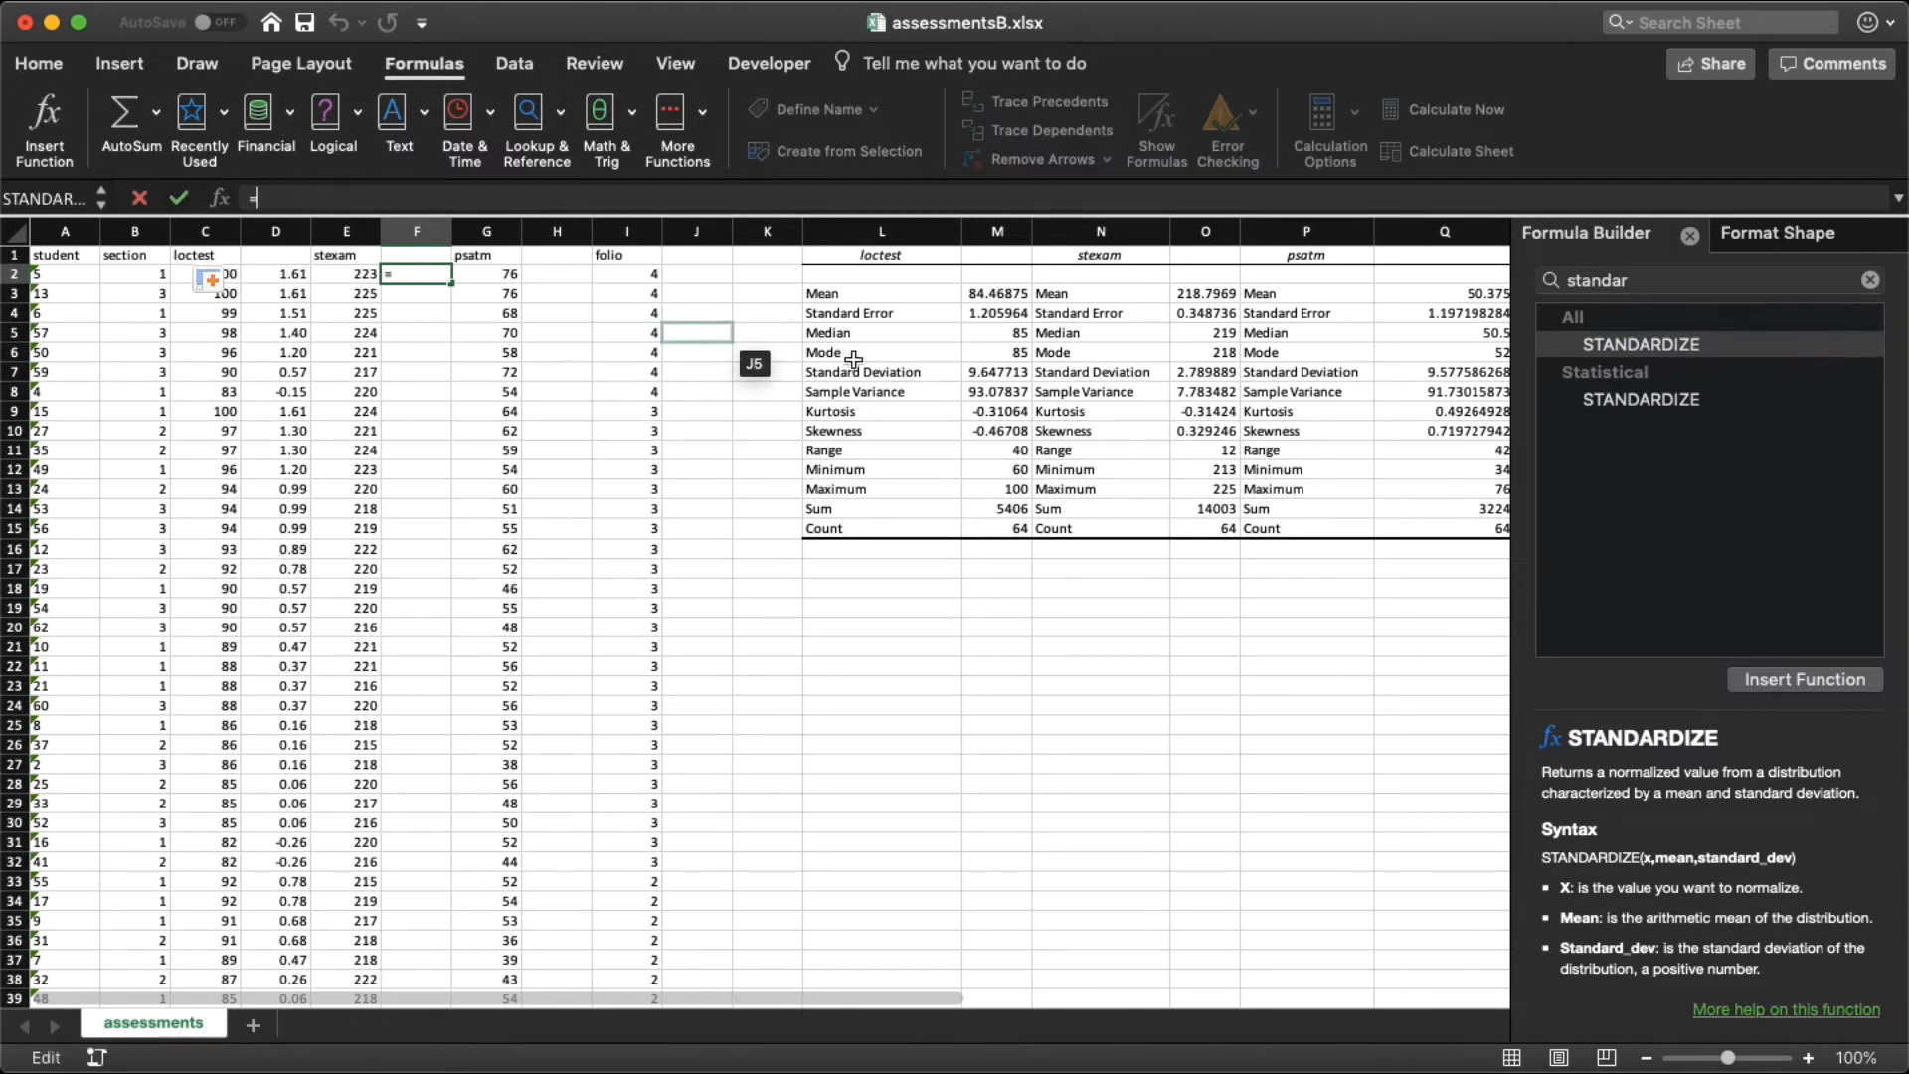
click(1639, 347)
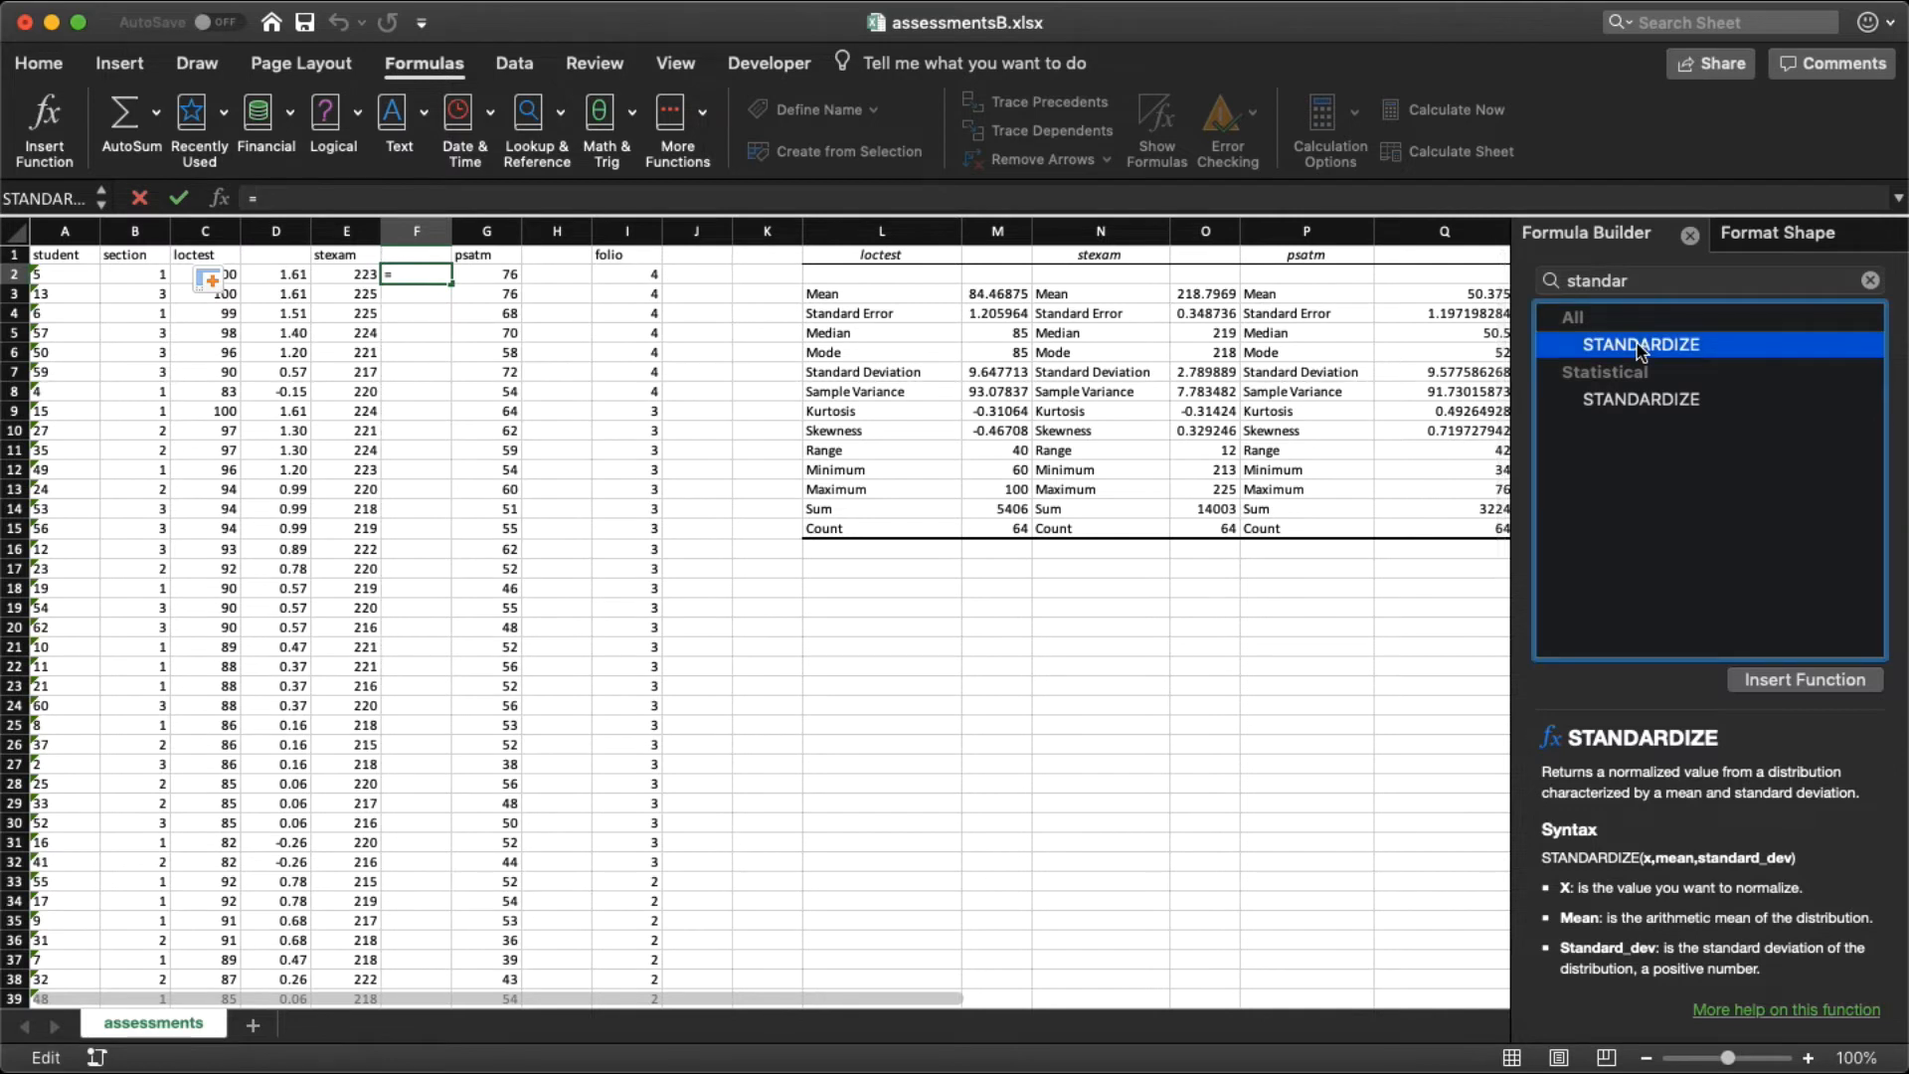
click(1768, 680)
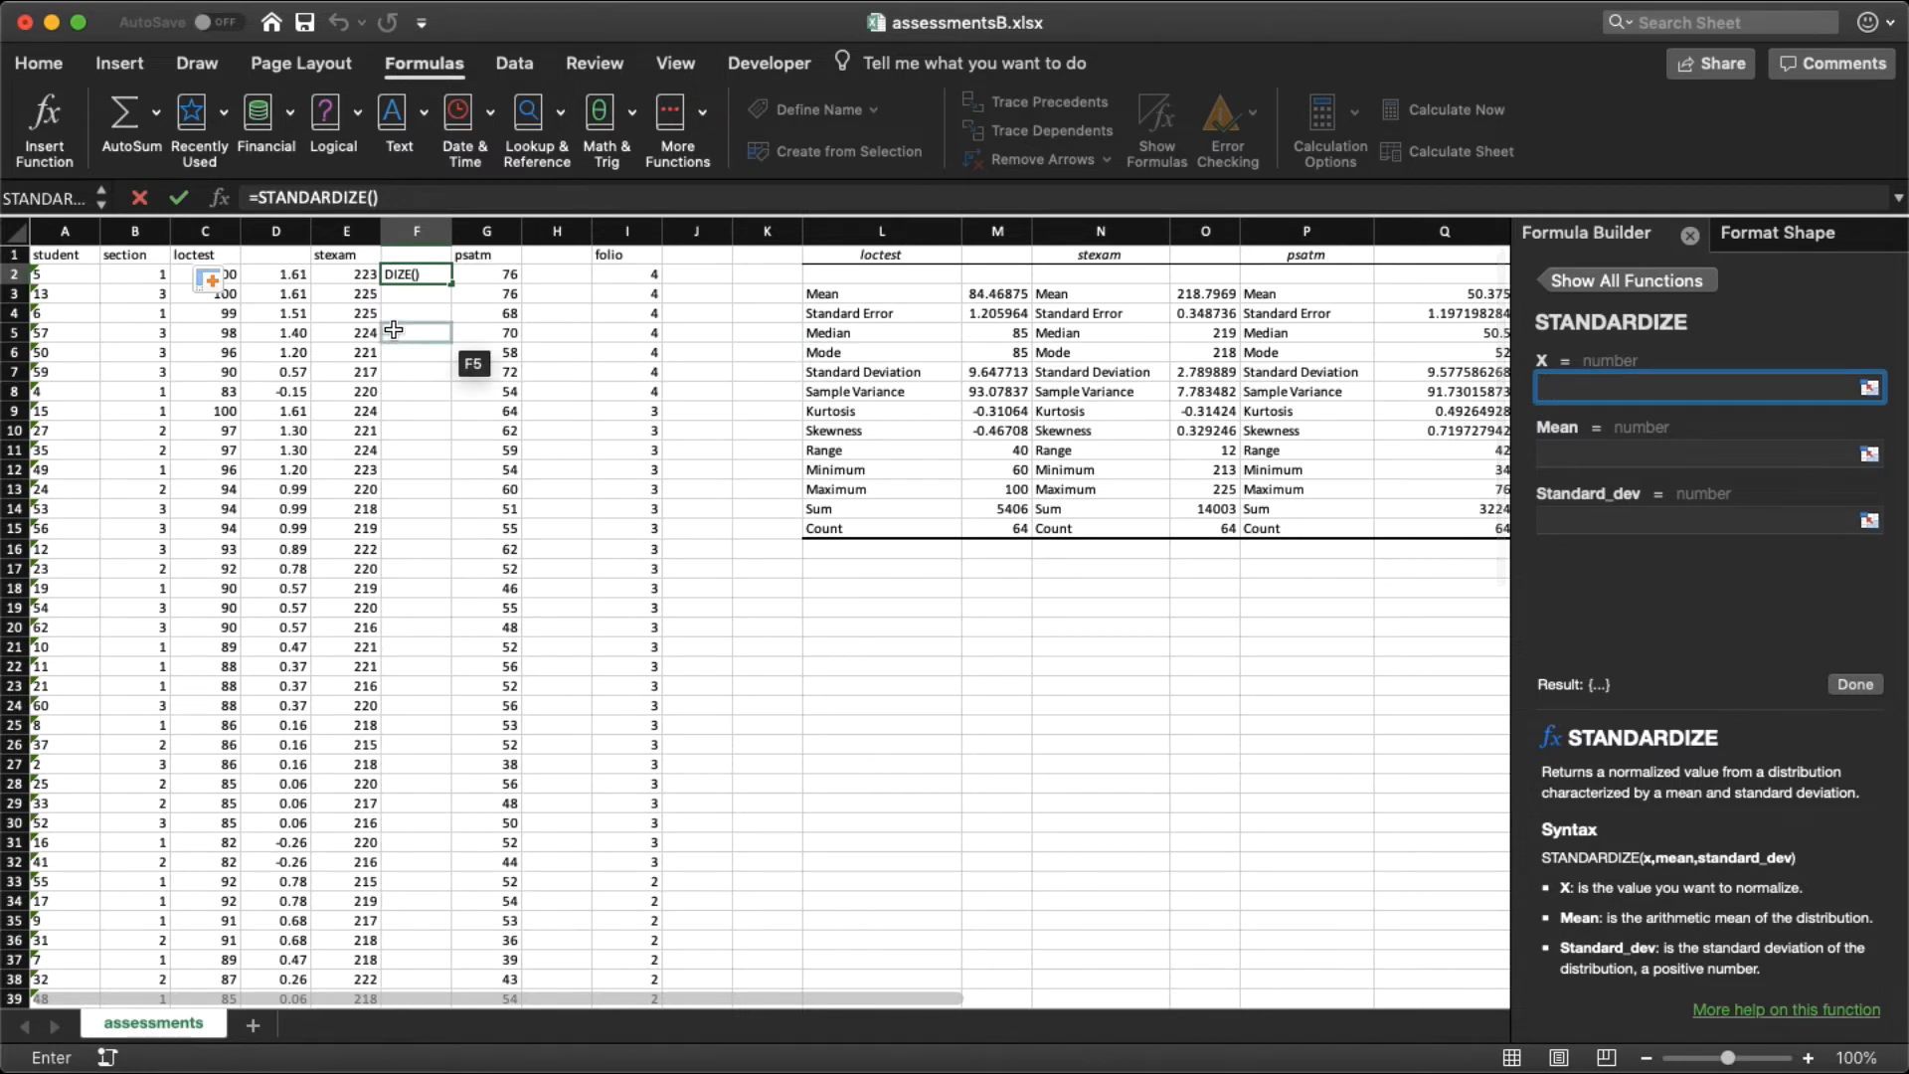
Step: Complete the STANDARDIZE formula in F2 with E2 as X, a mean of 218.79 and a standard deviation of 2.78
click(366, 273)
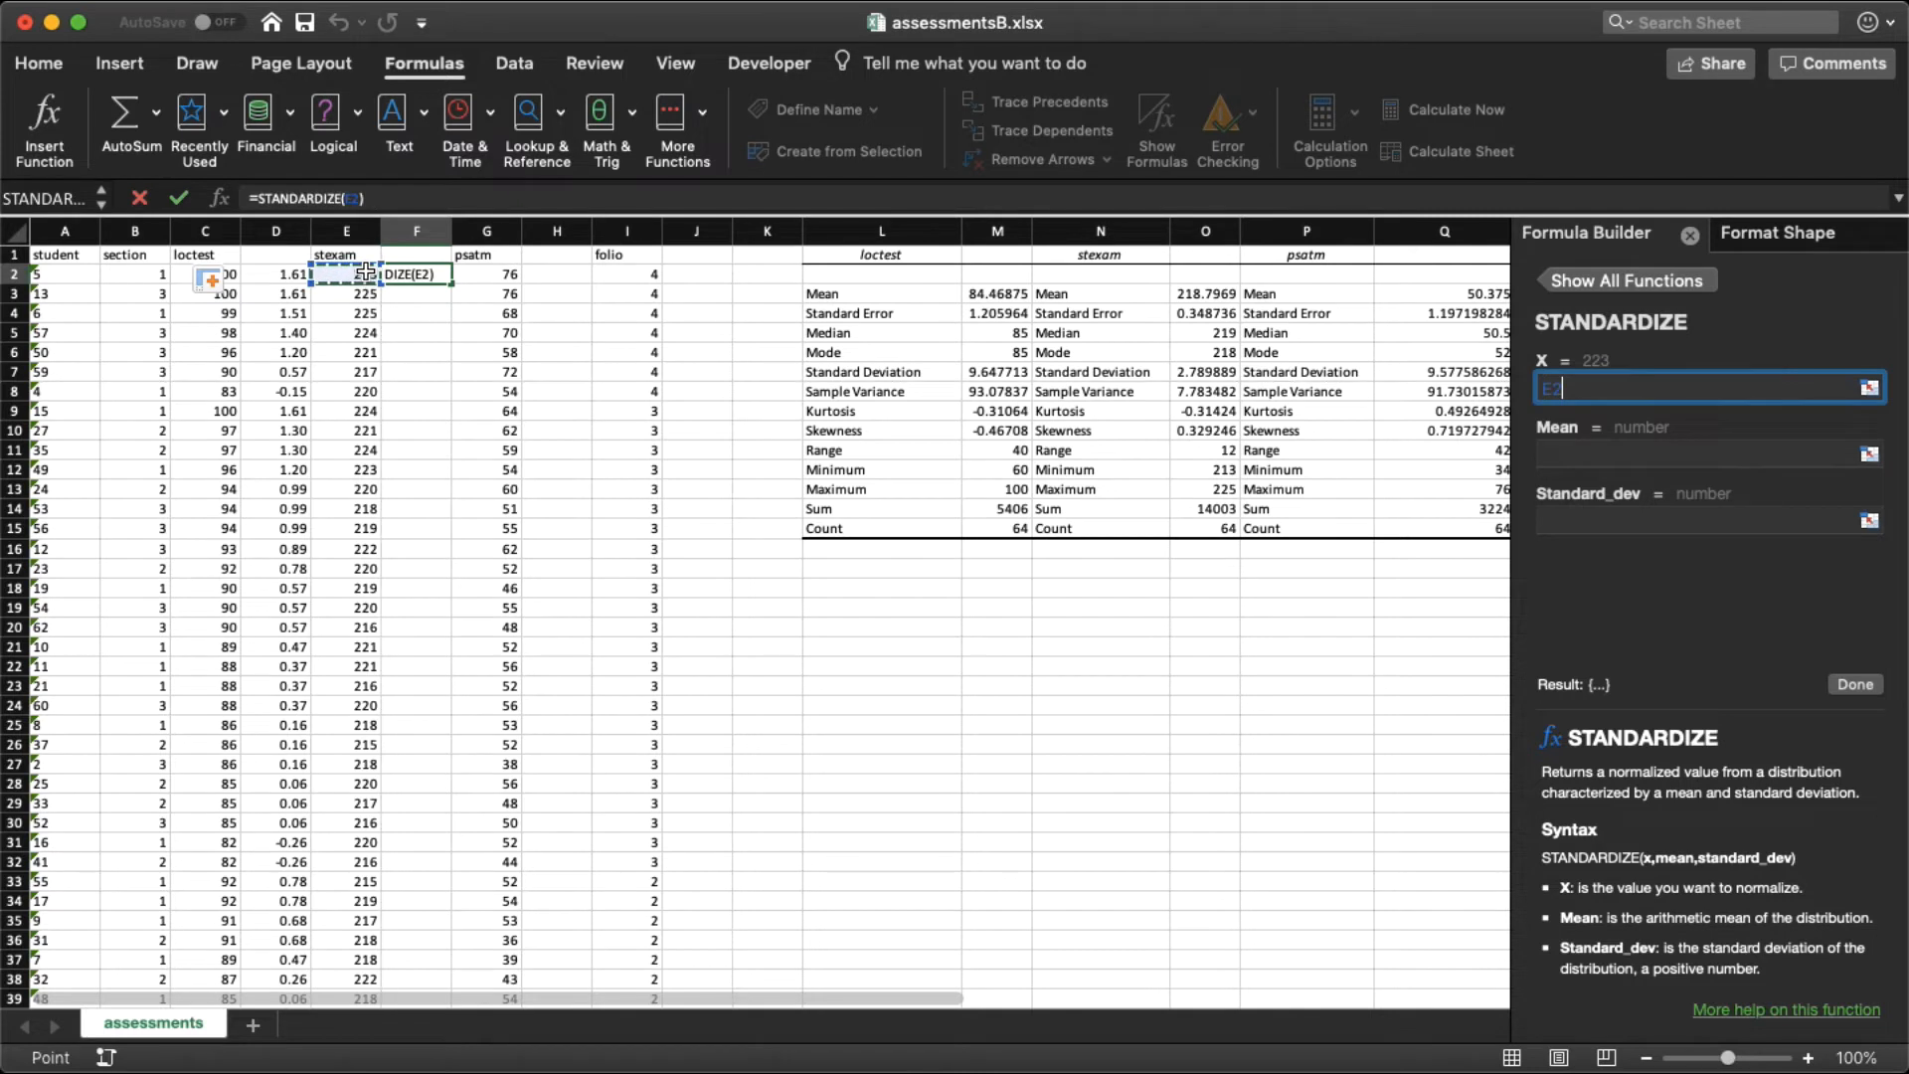
click(1570, 452)
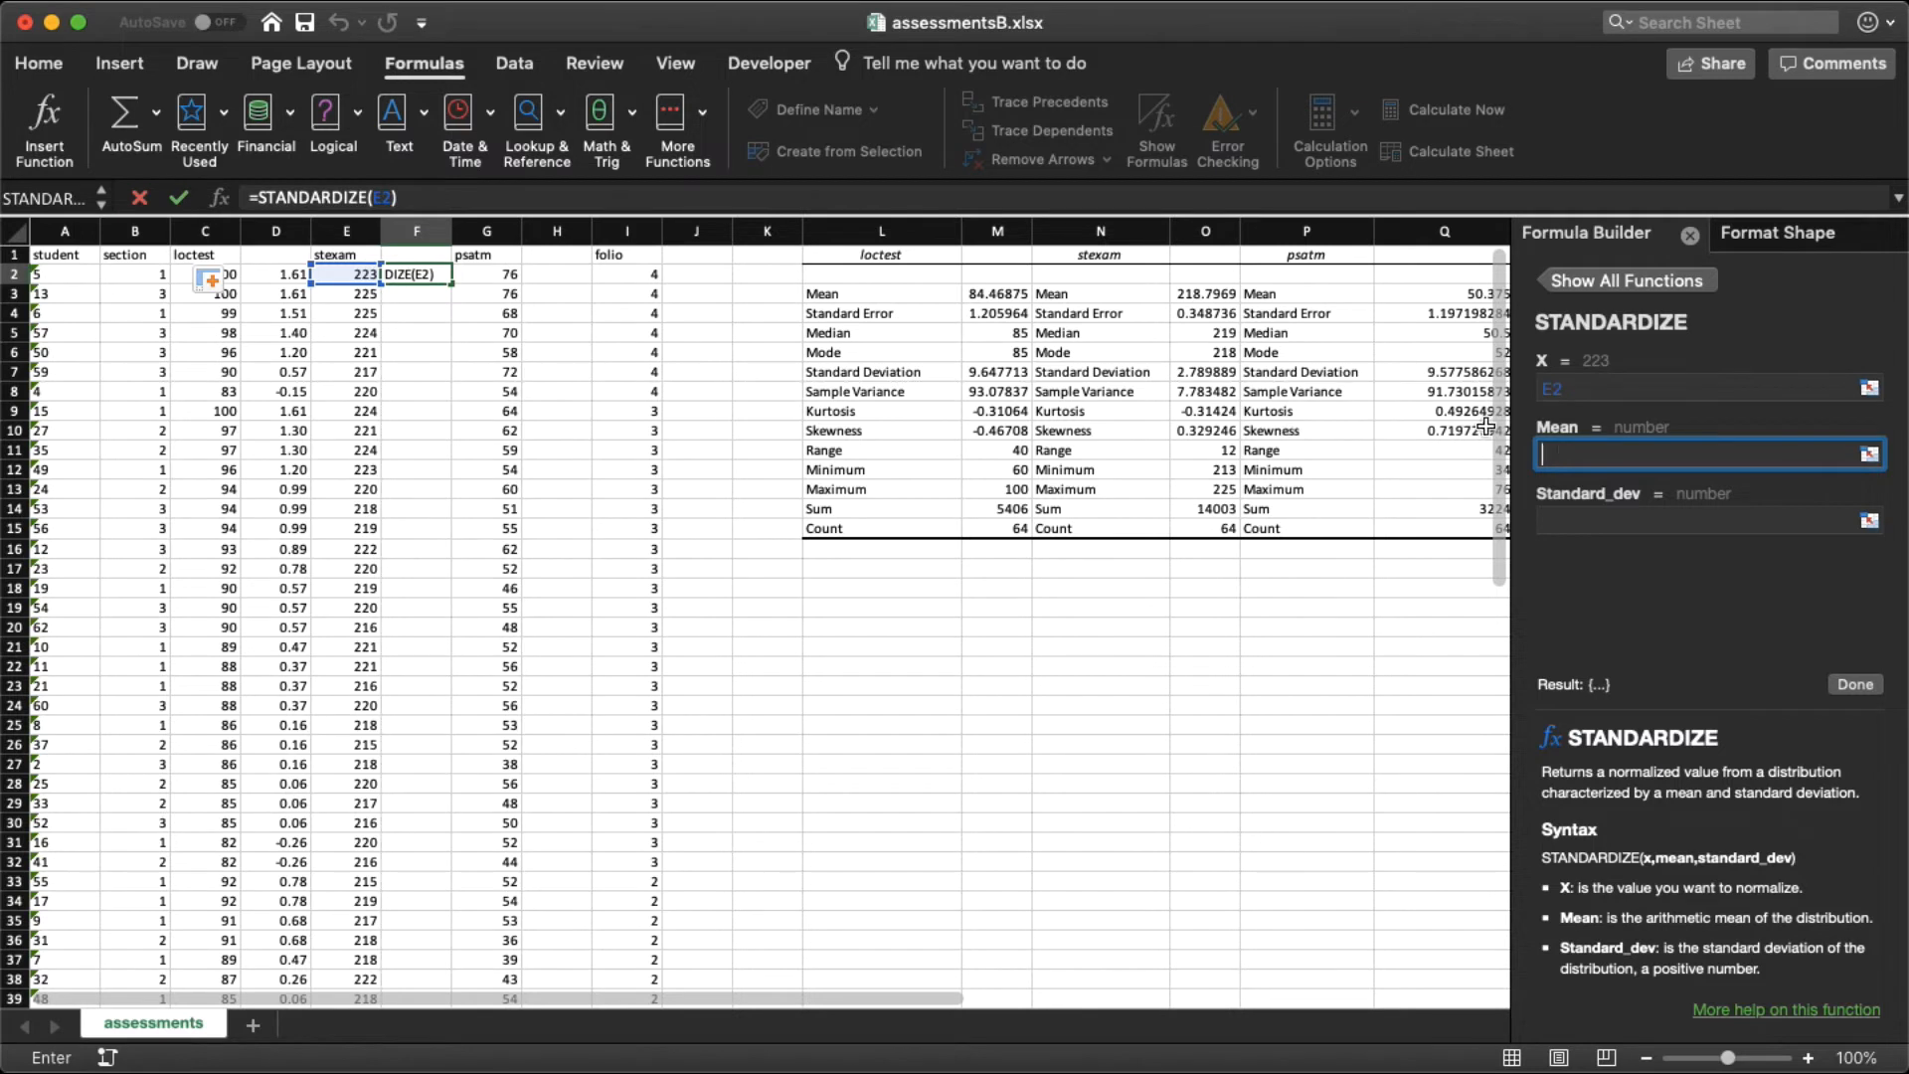
text(218)
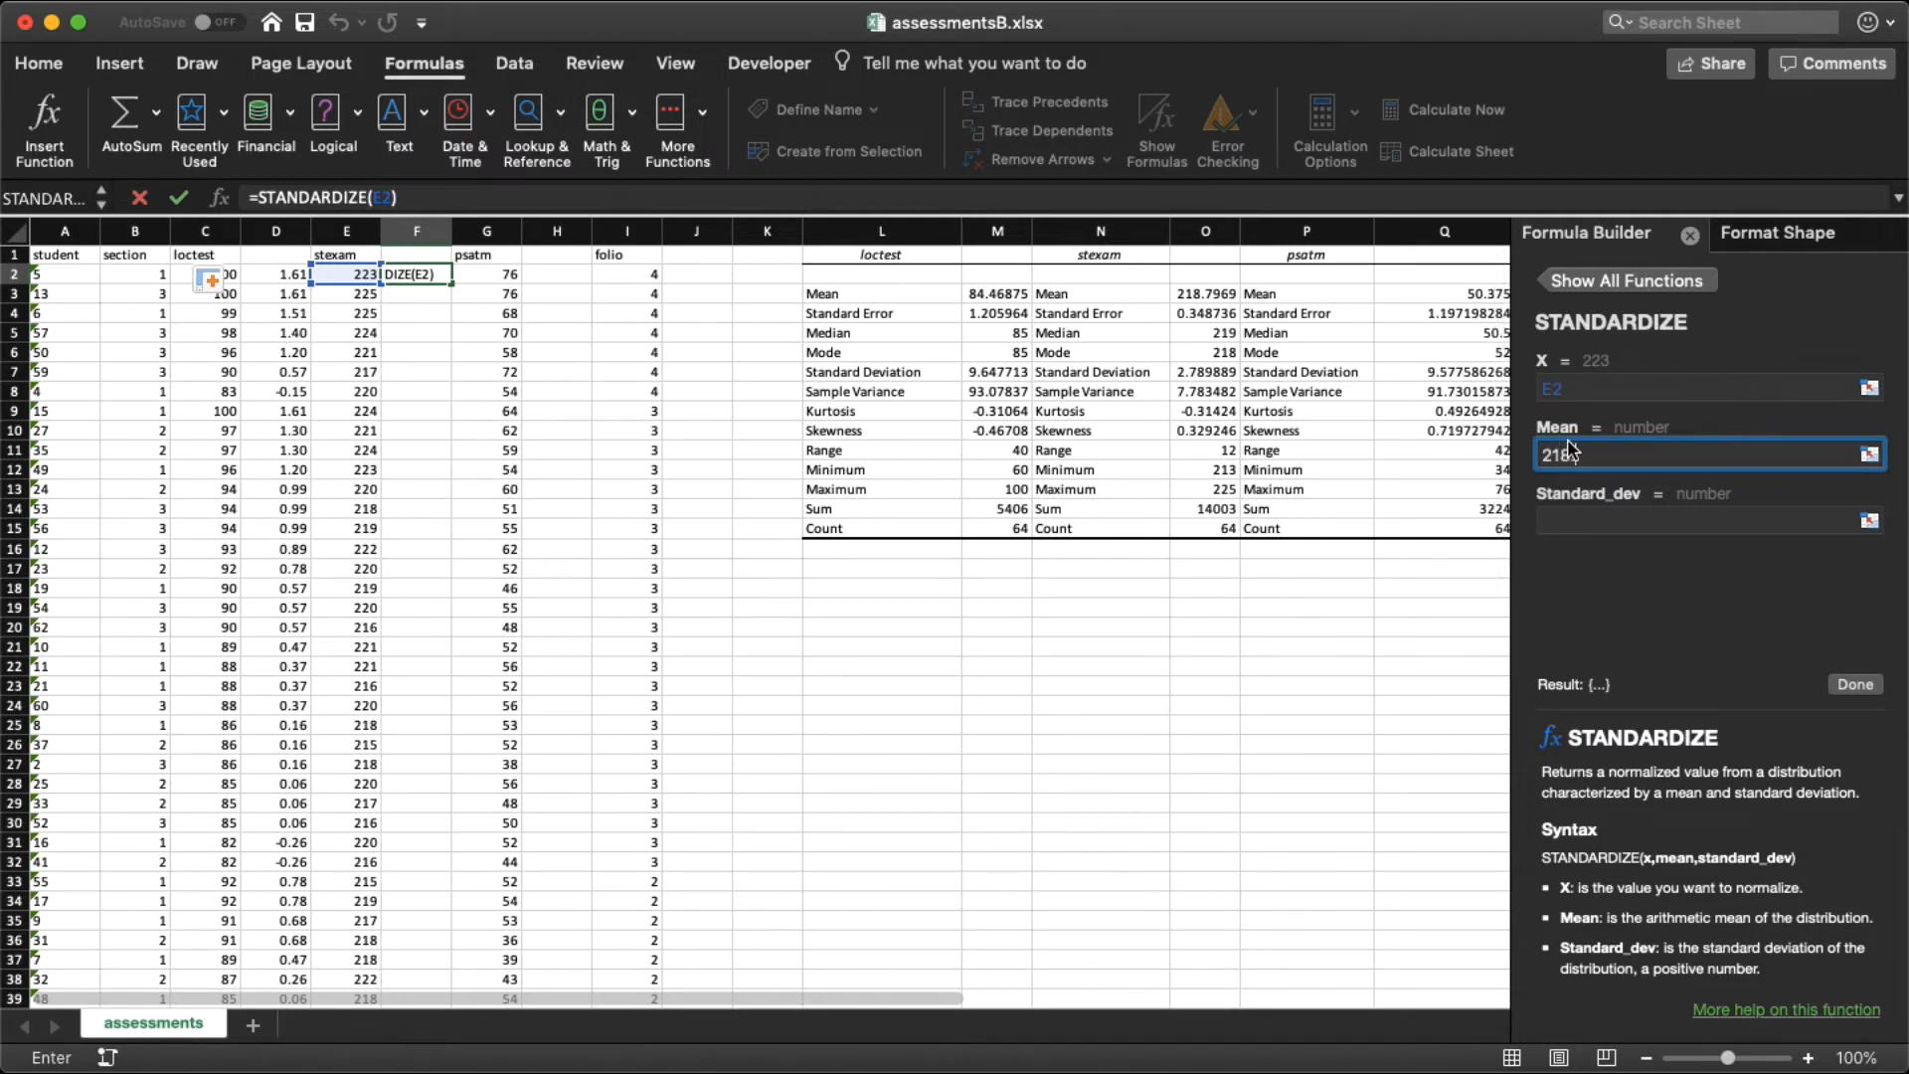
text(.79)
click(1584, 522)
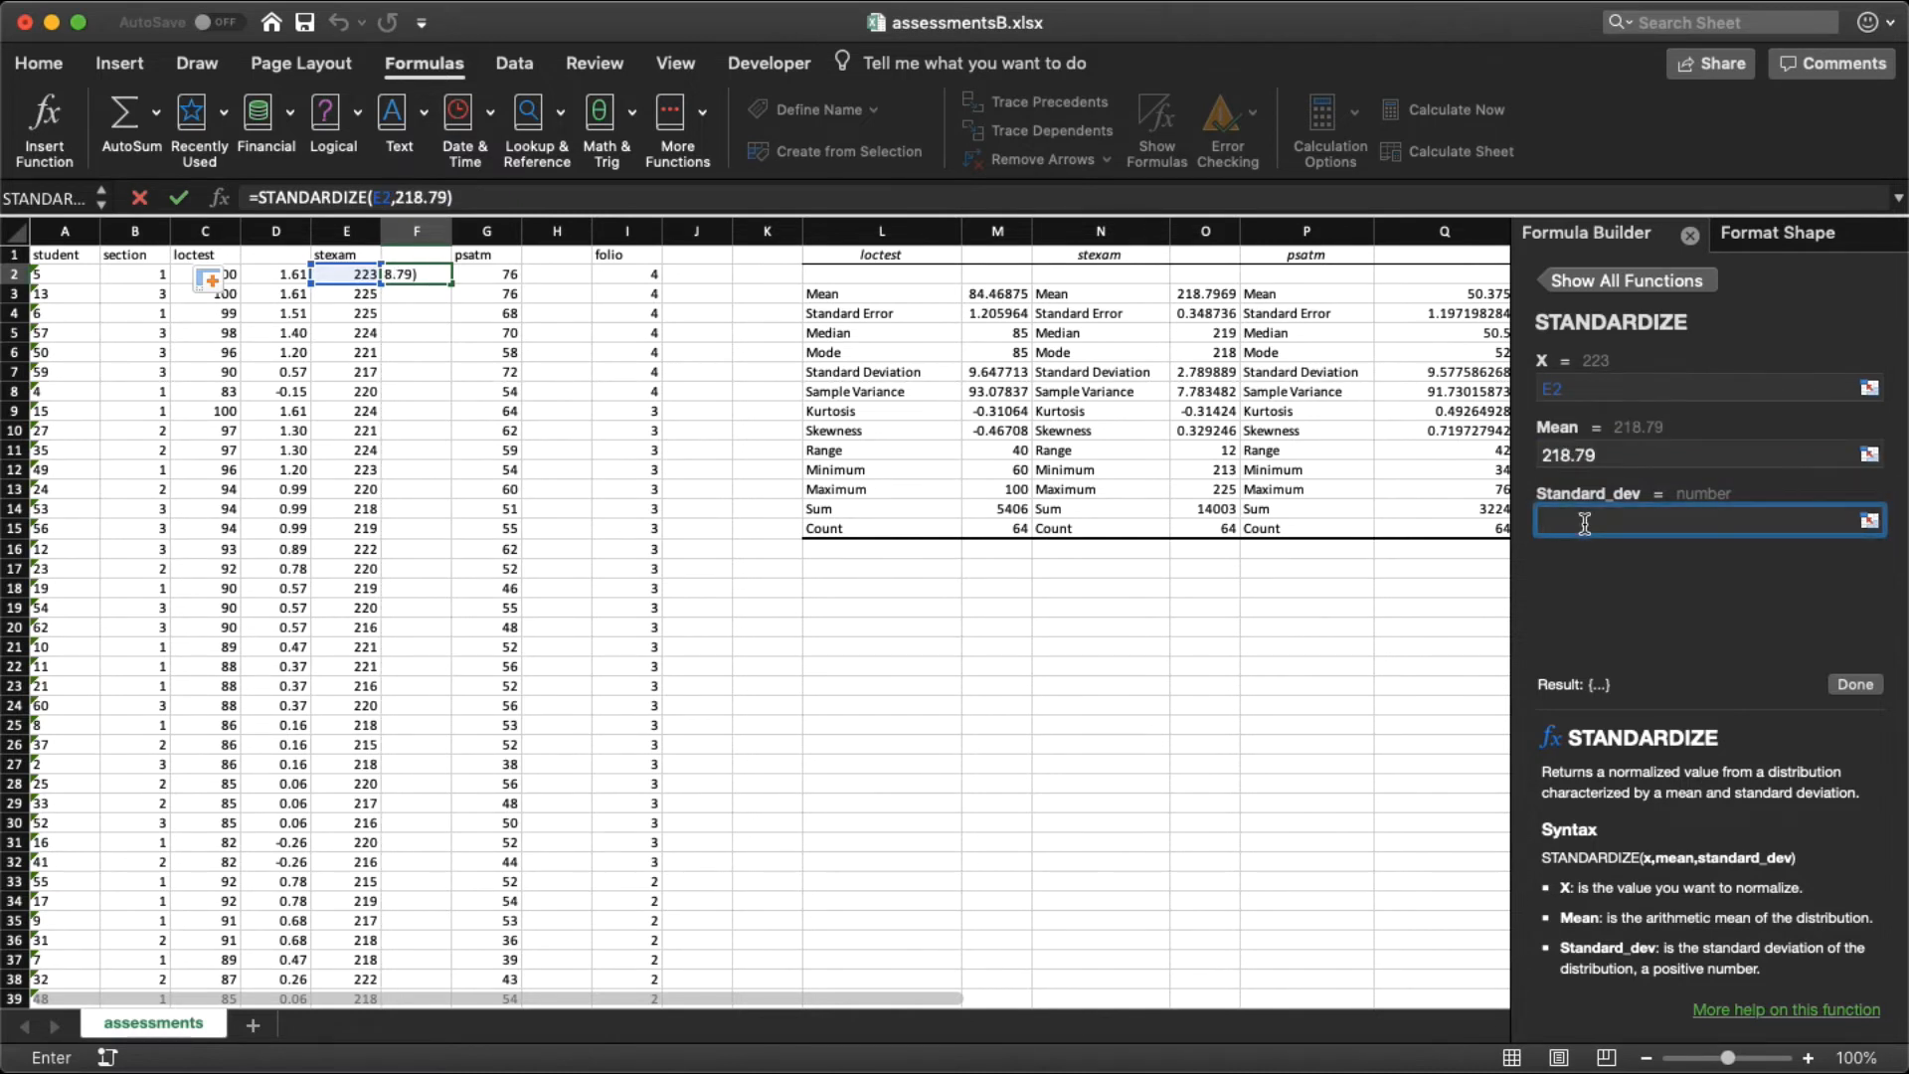
text(2.78)
click(1855, 684)
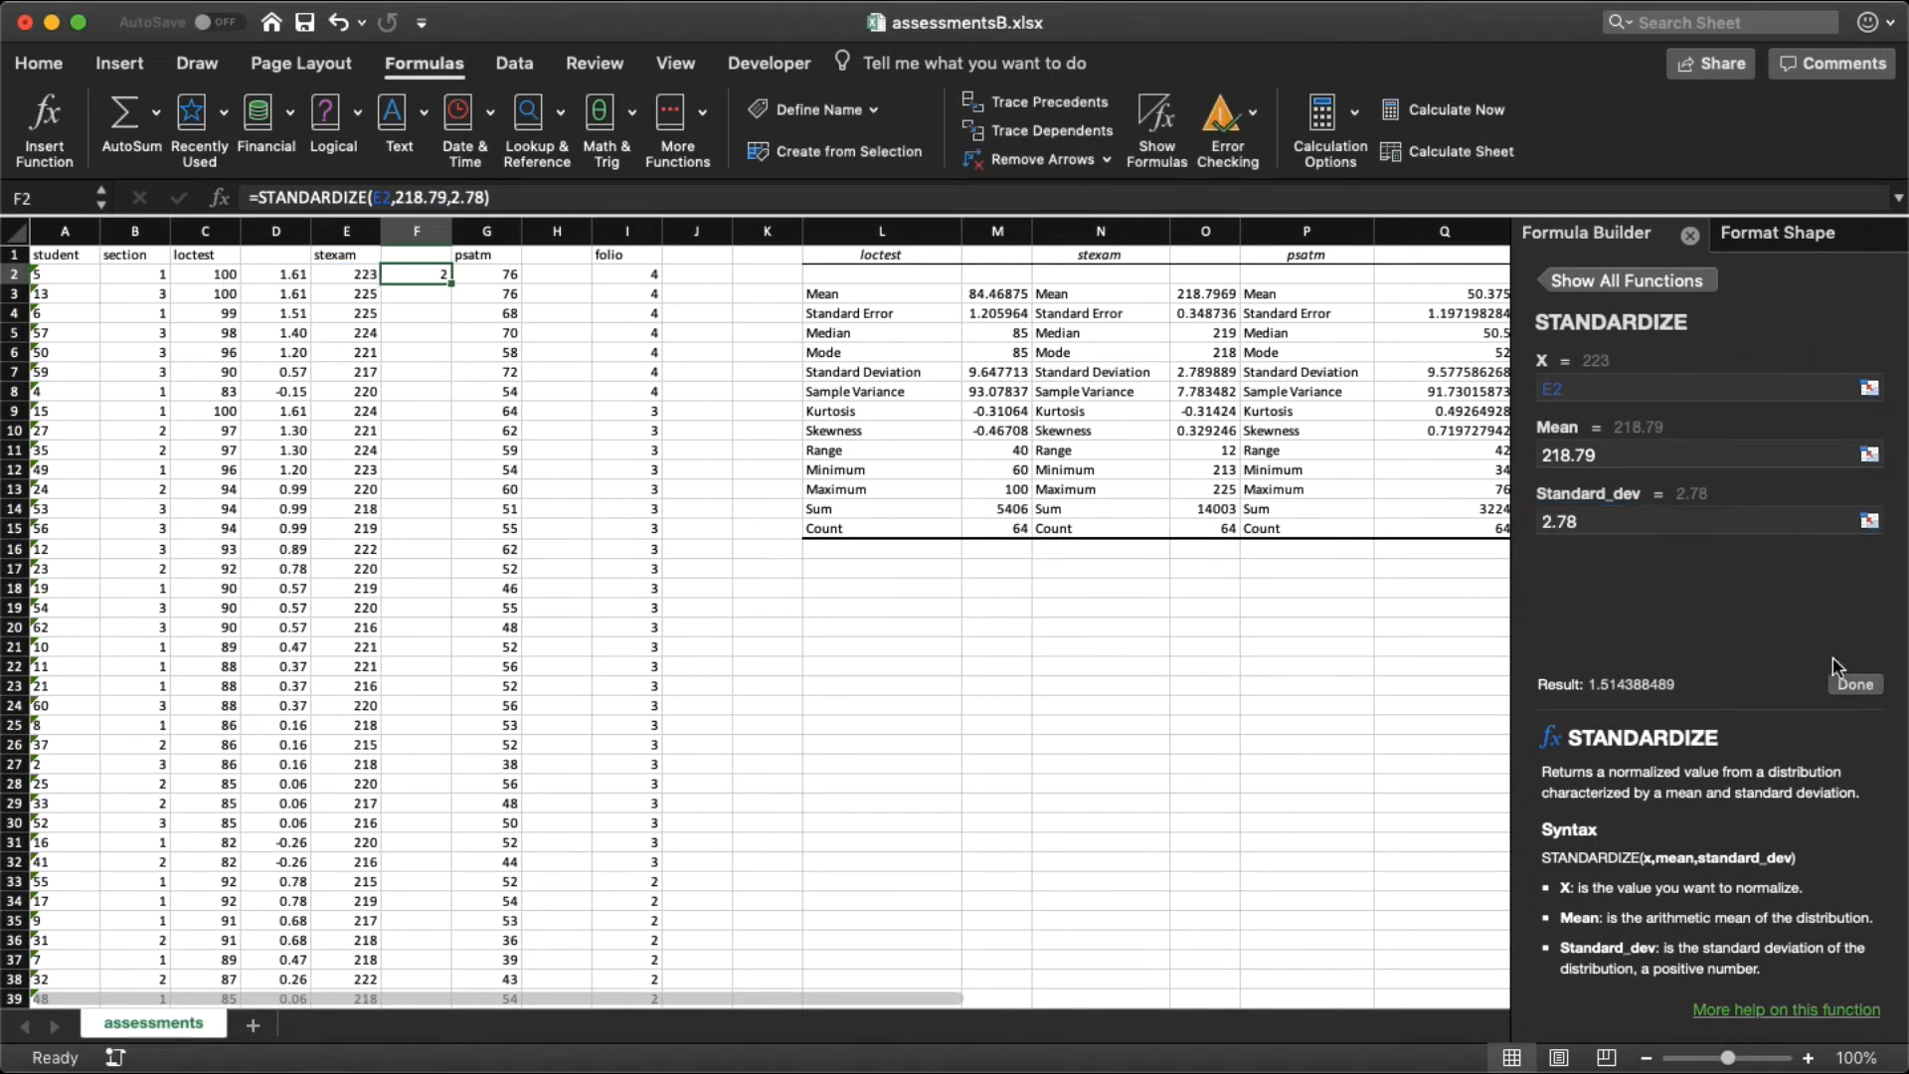
Step: Format cell F2 as a number with two decimal places
right_click(430, 275)
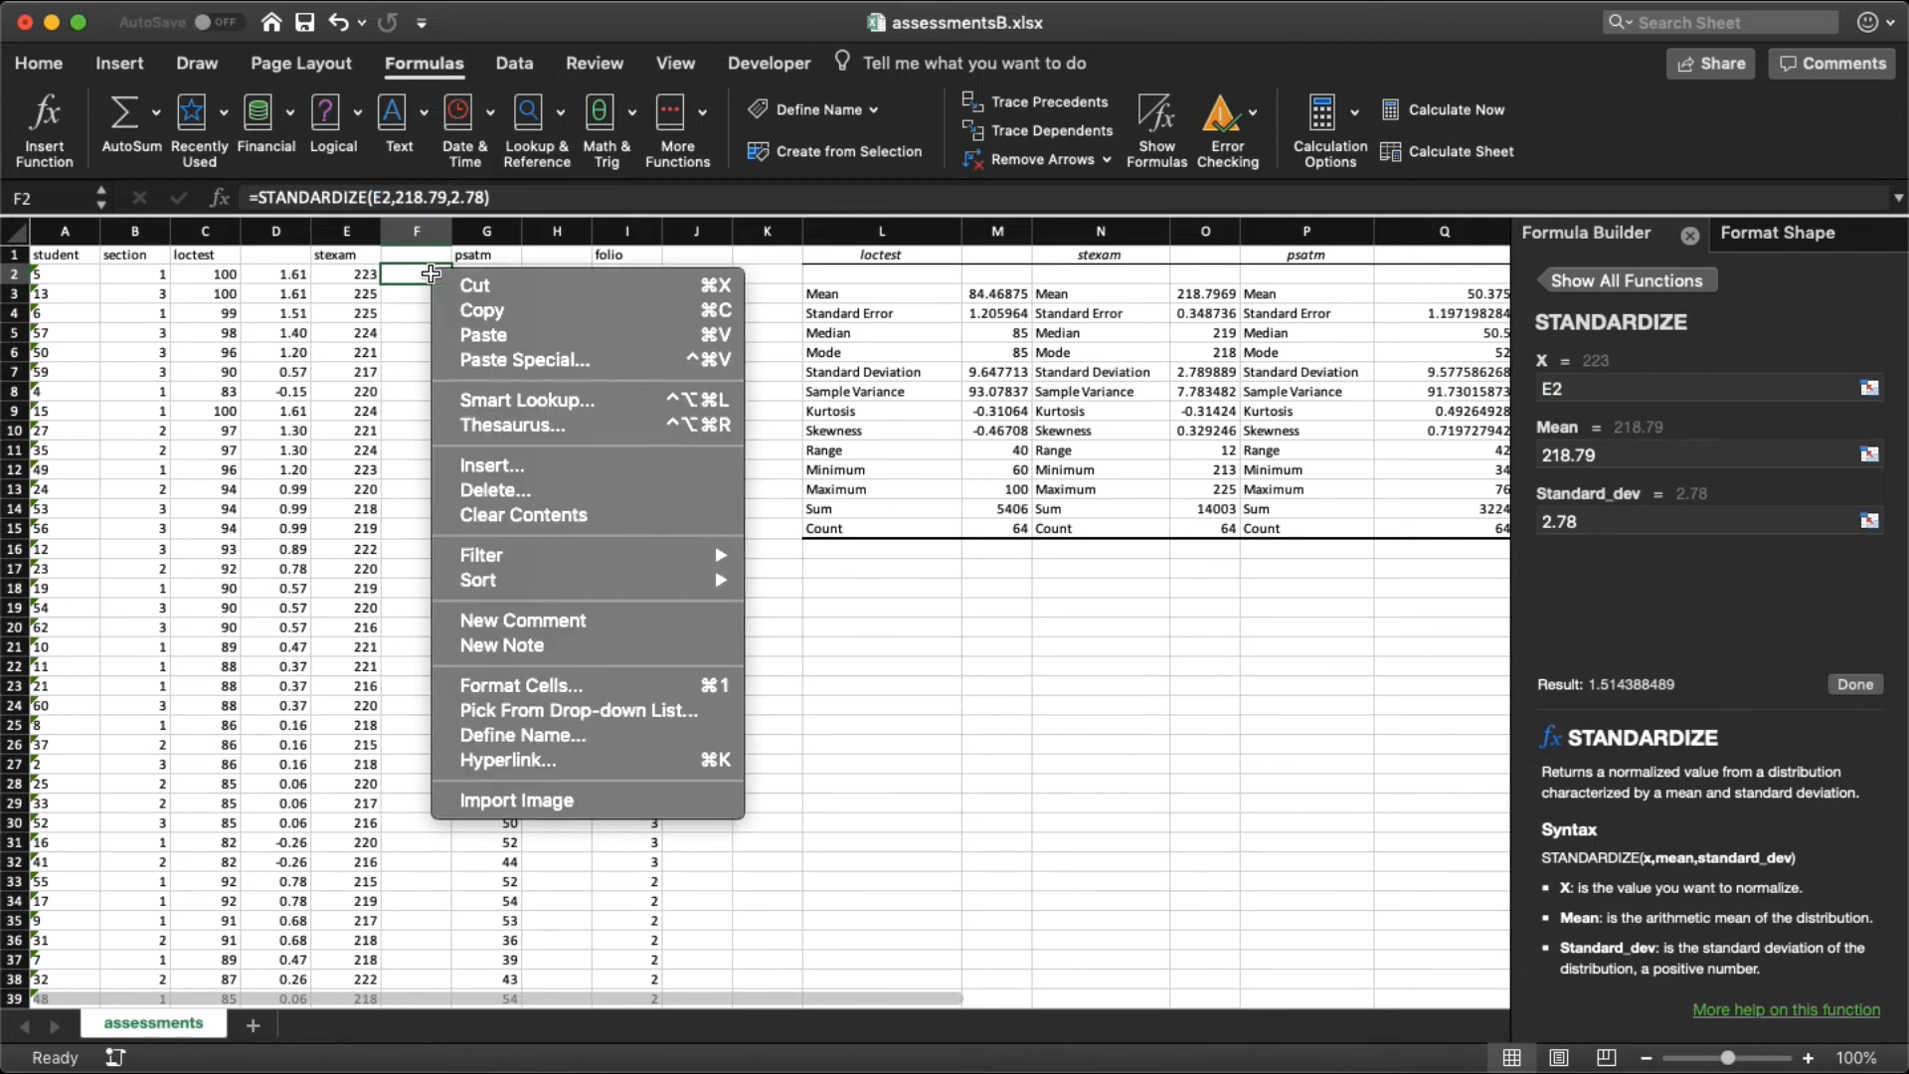
click(473, 686)
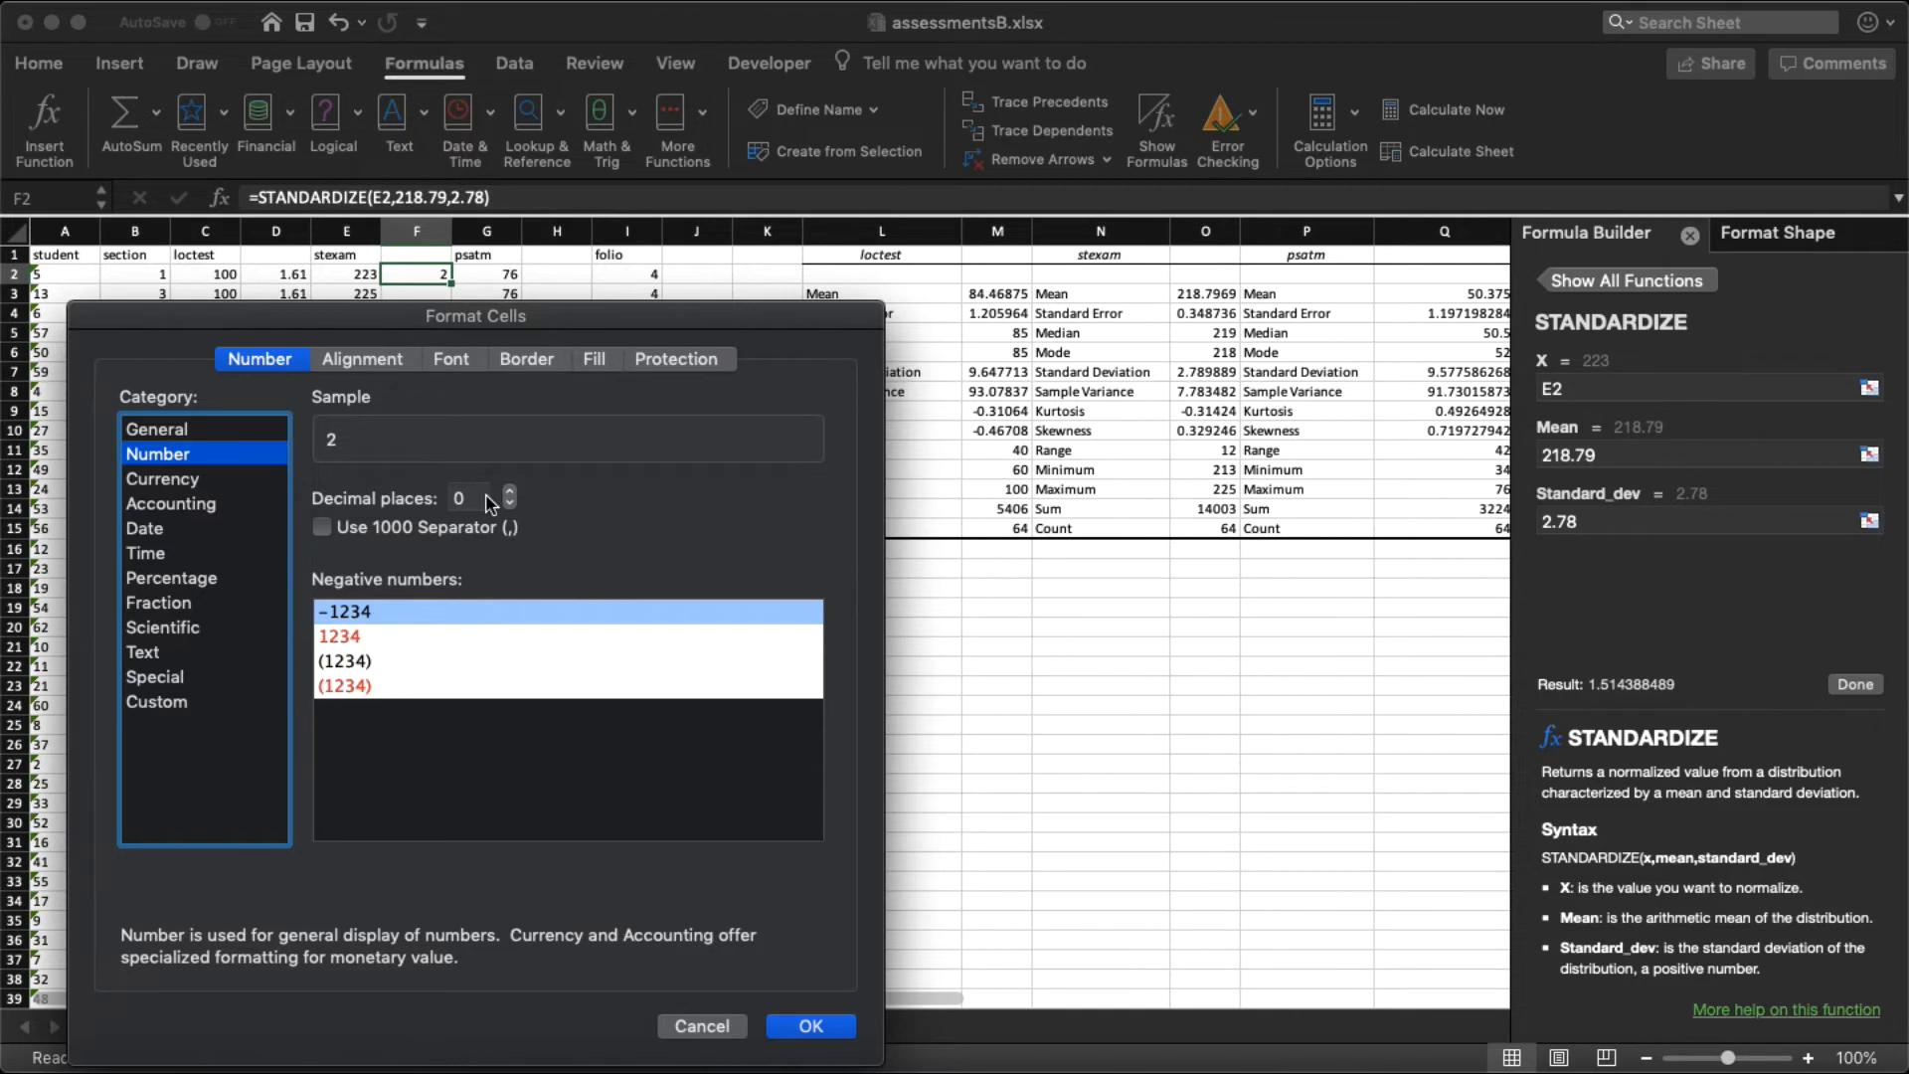
click(509, 491)
click(509, 492)
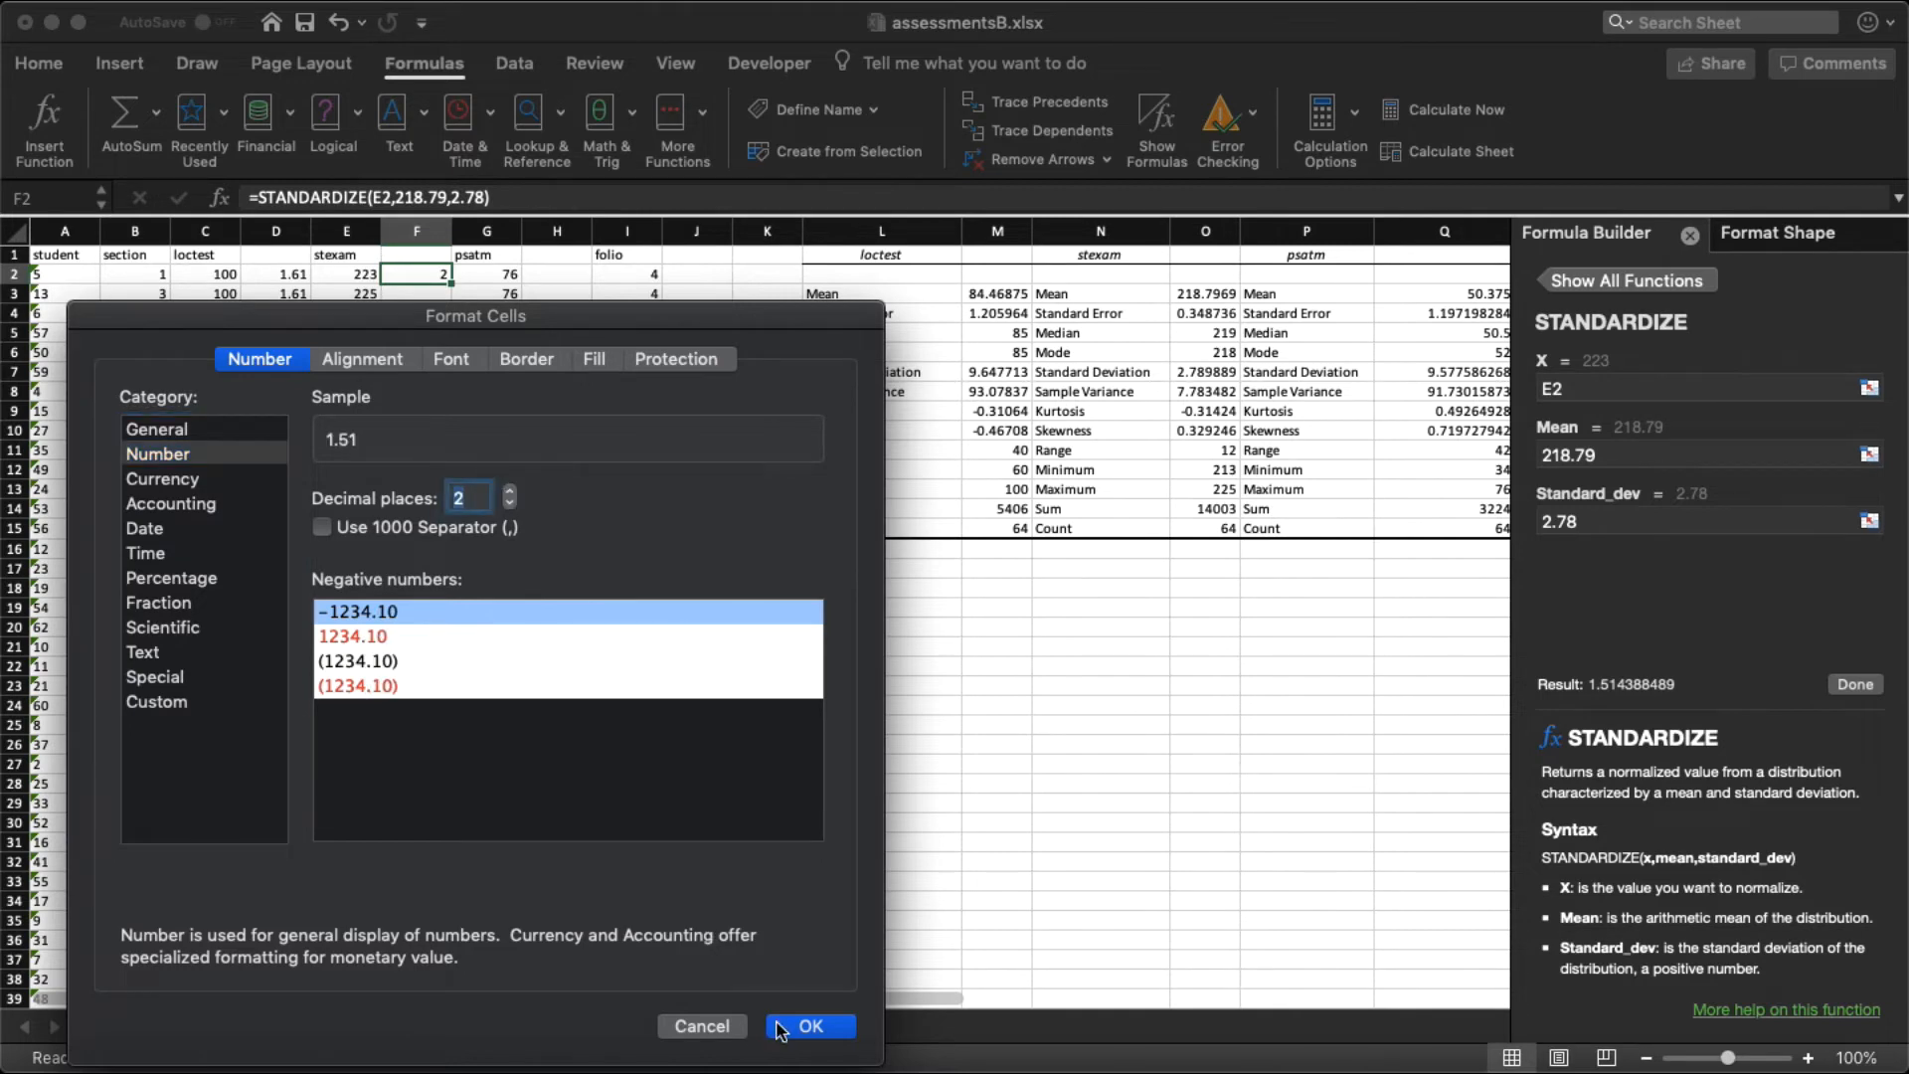
click(807, 1028)
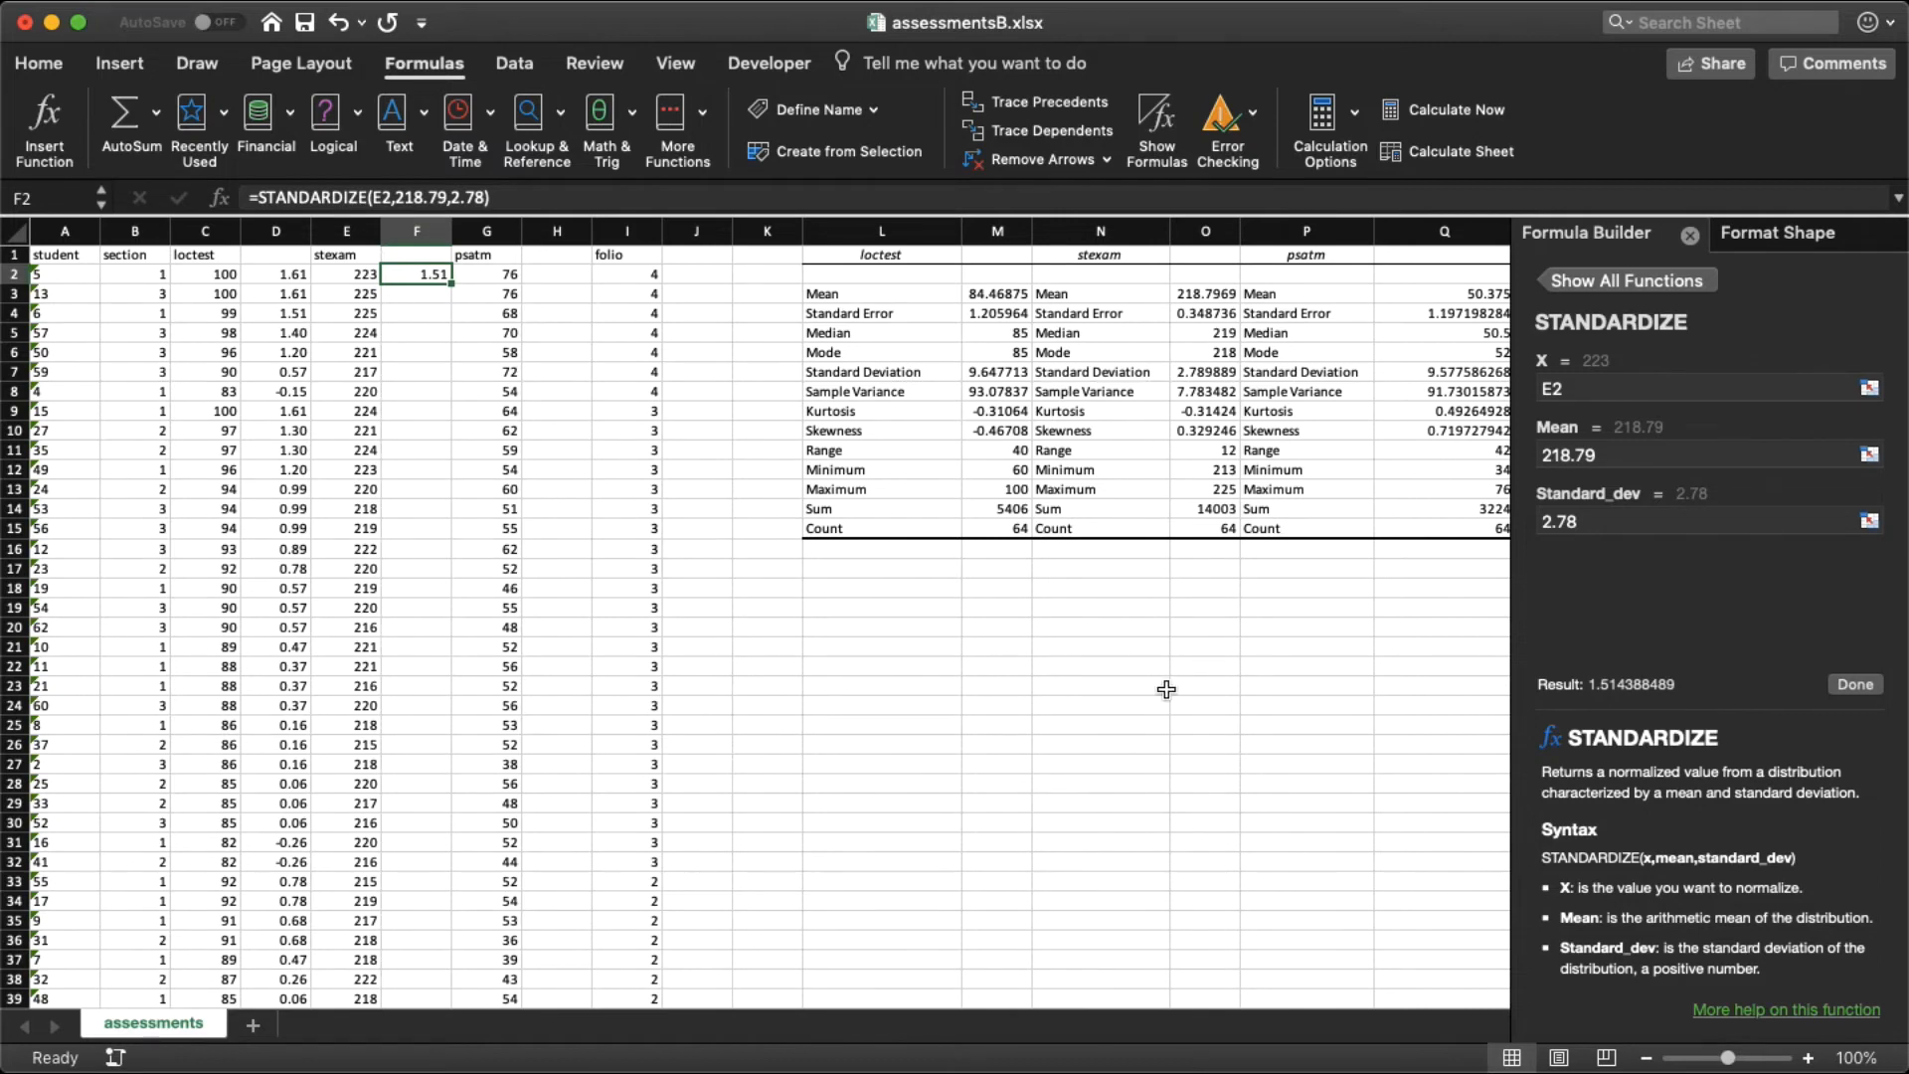
Step: Review the psatm statistics columns and scan the student rows down to row 65
scroll(1167, 692, right, 2)
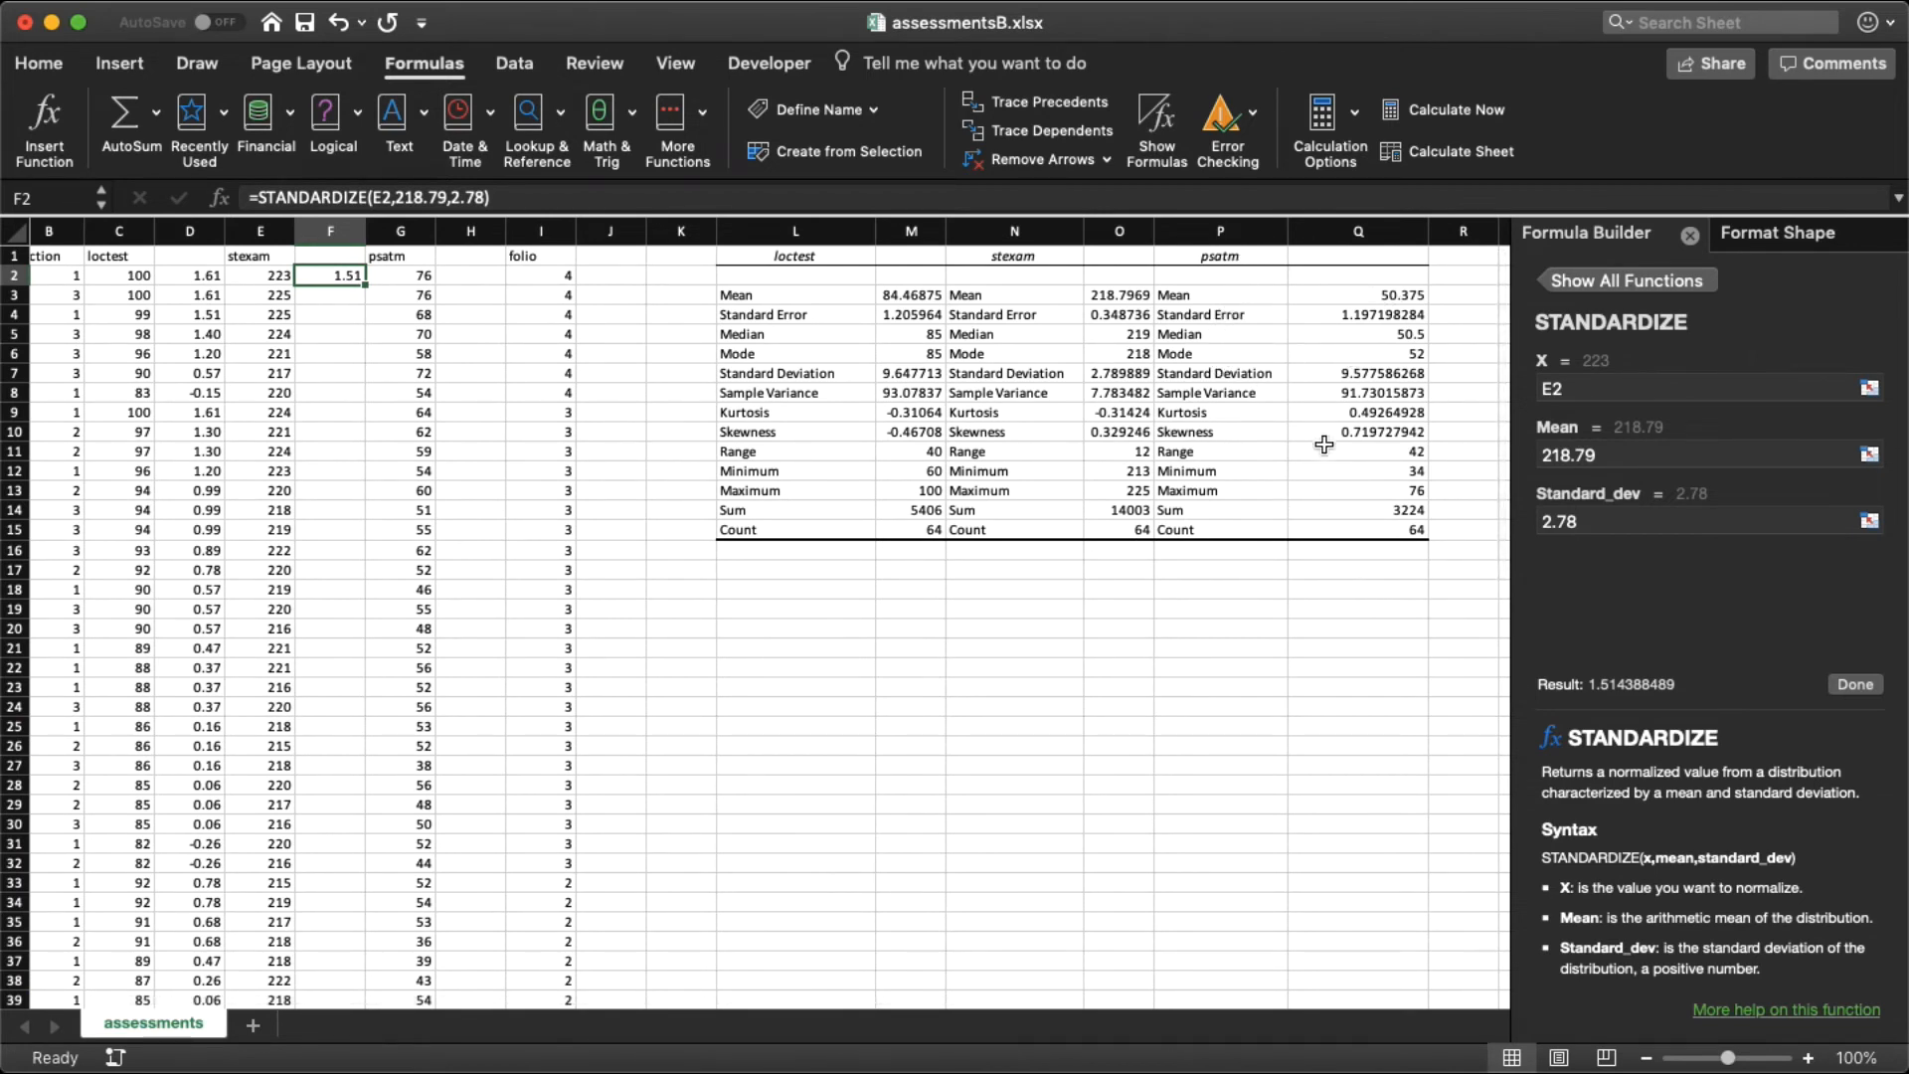
scroll(471, 594, left, 2)
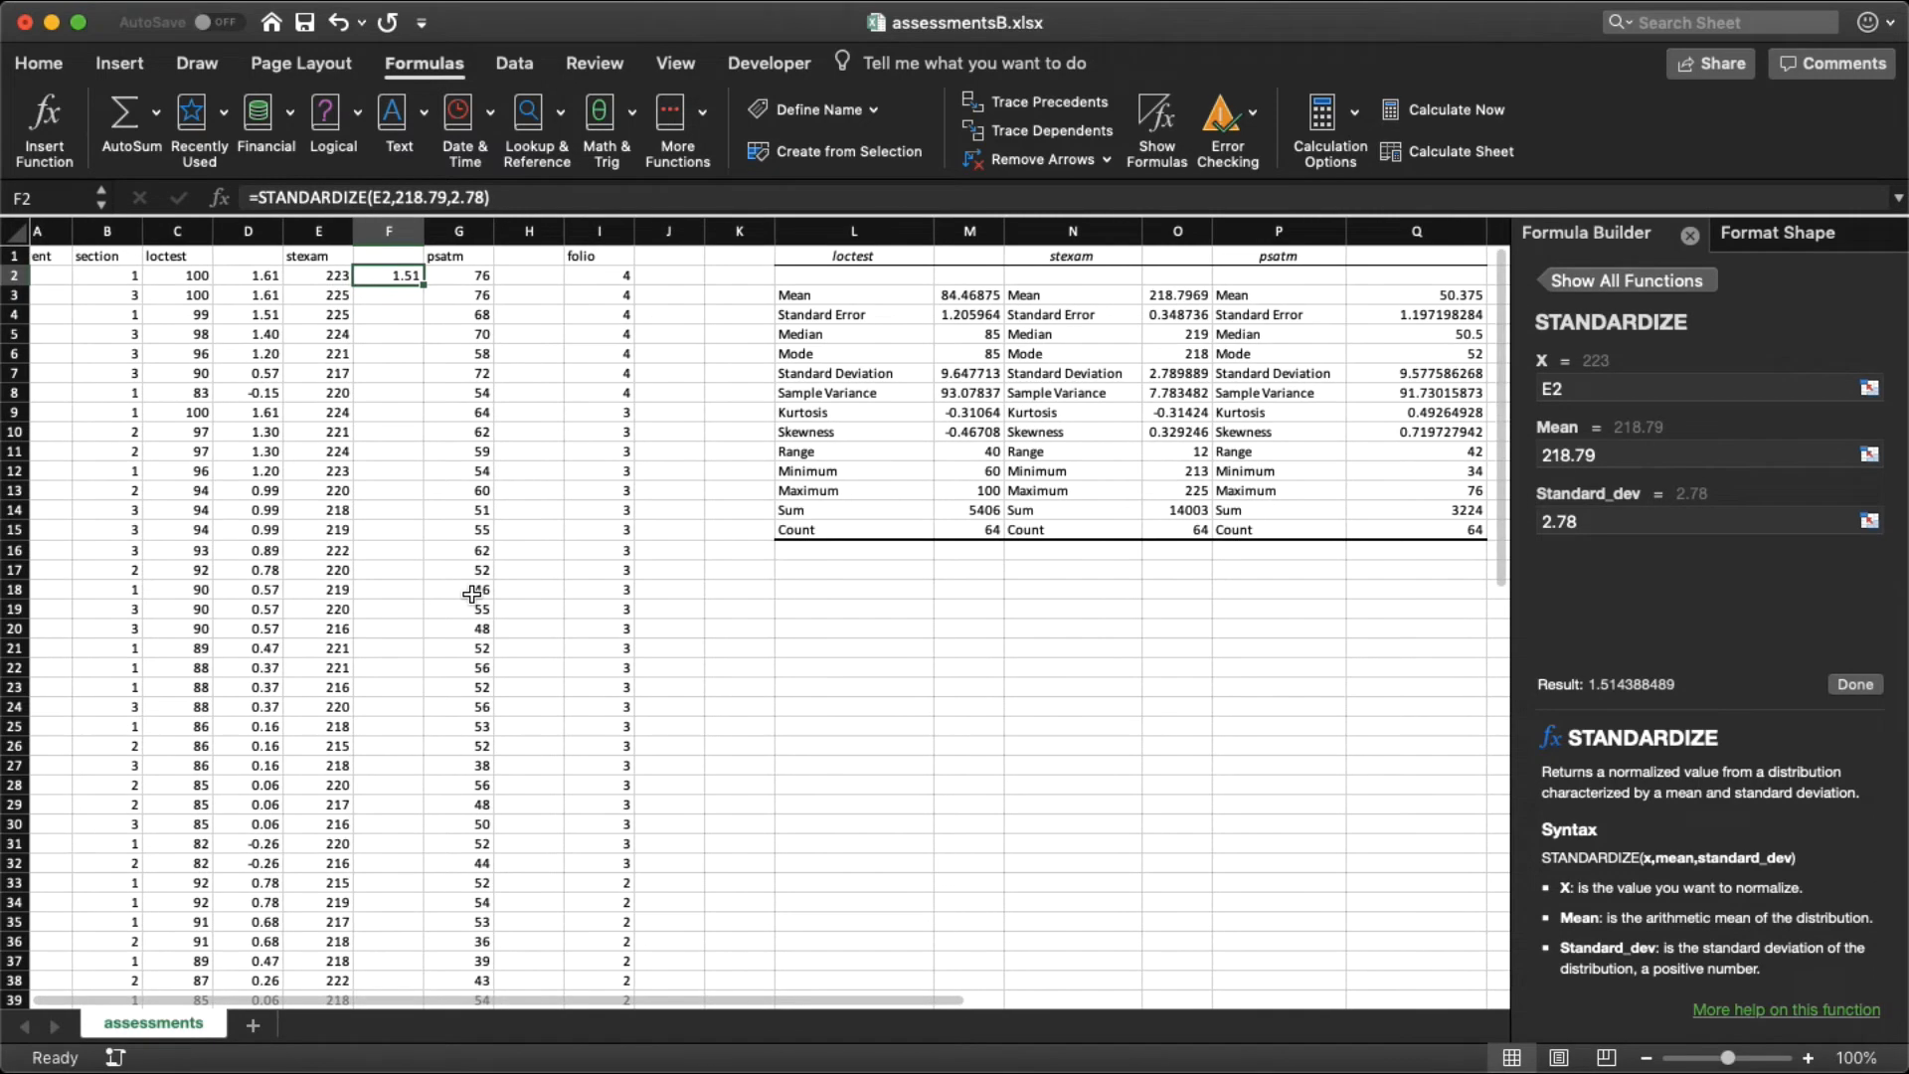
scroll(519, 422, left, 1)
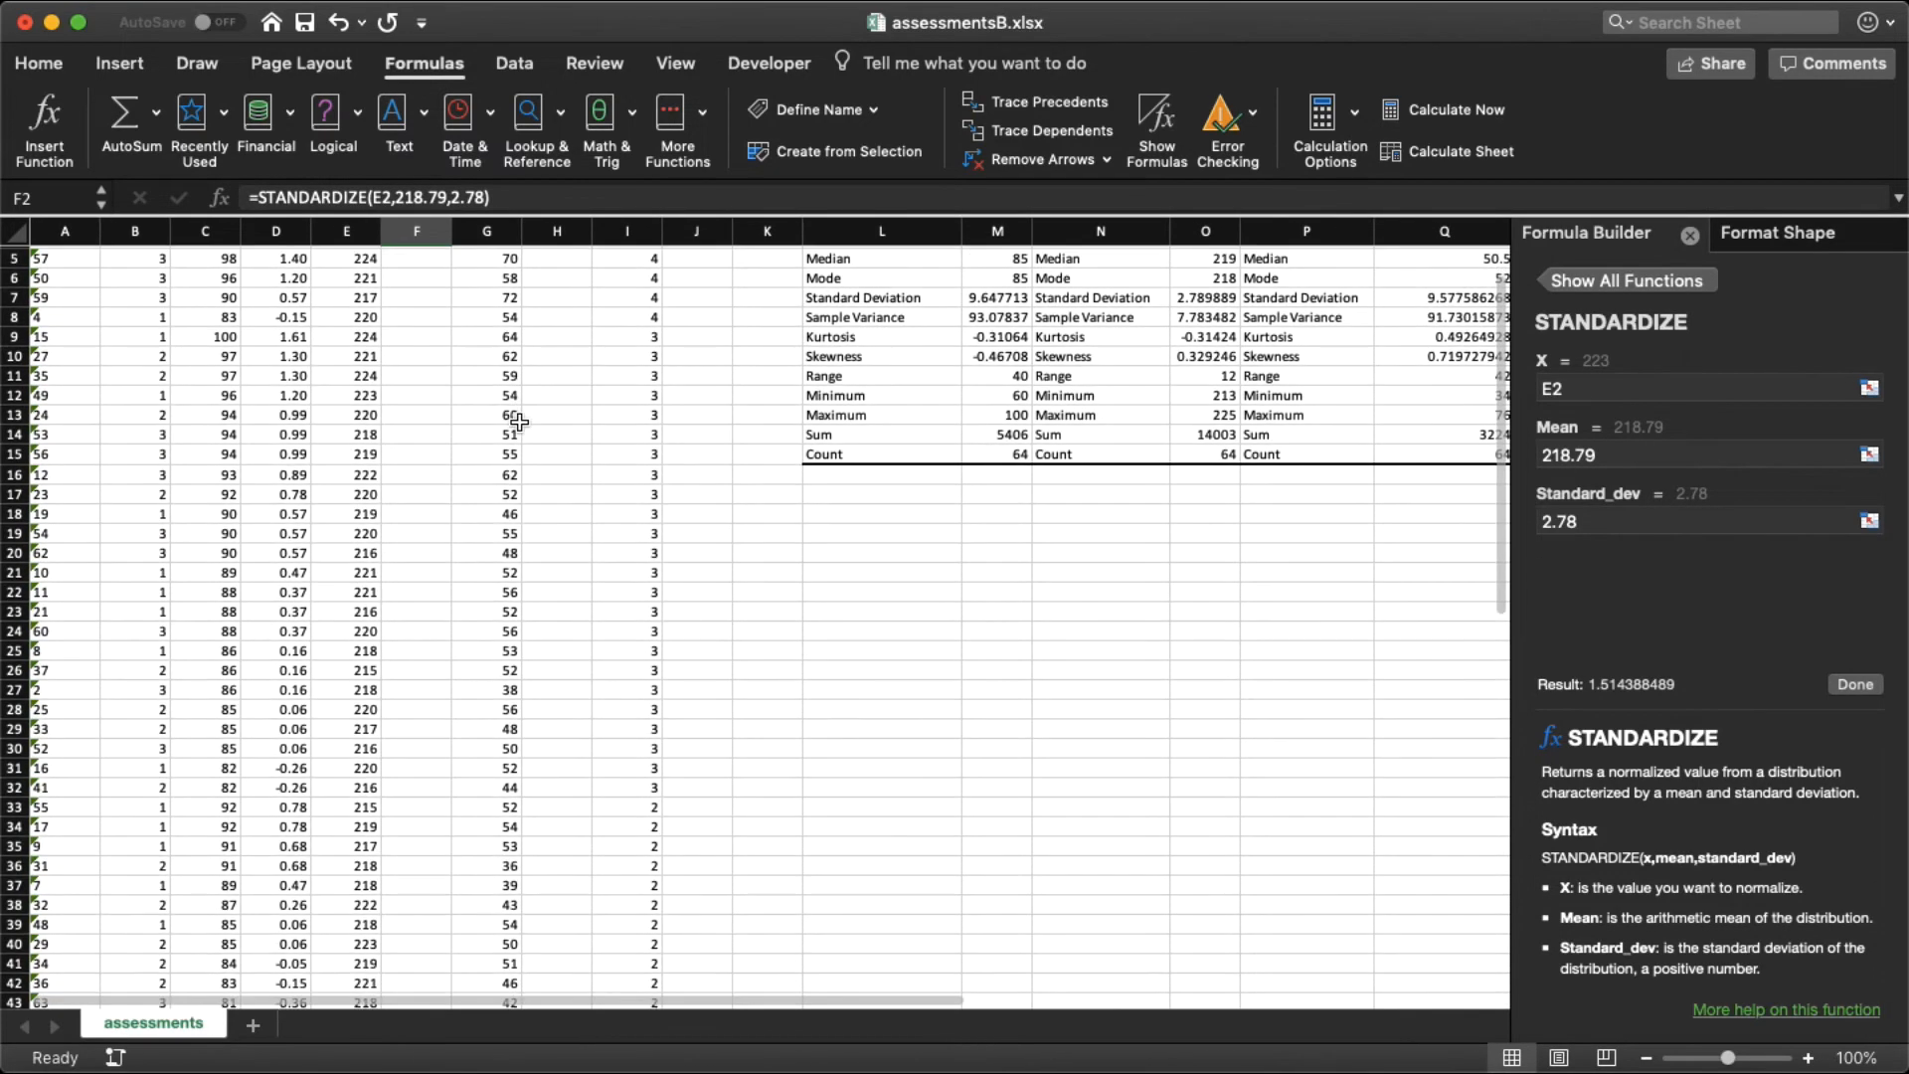
scroll(189, 413, down, 10)
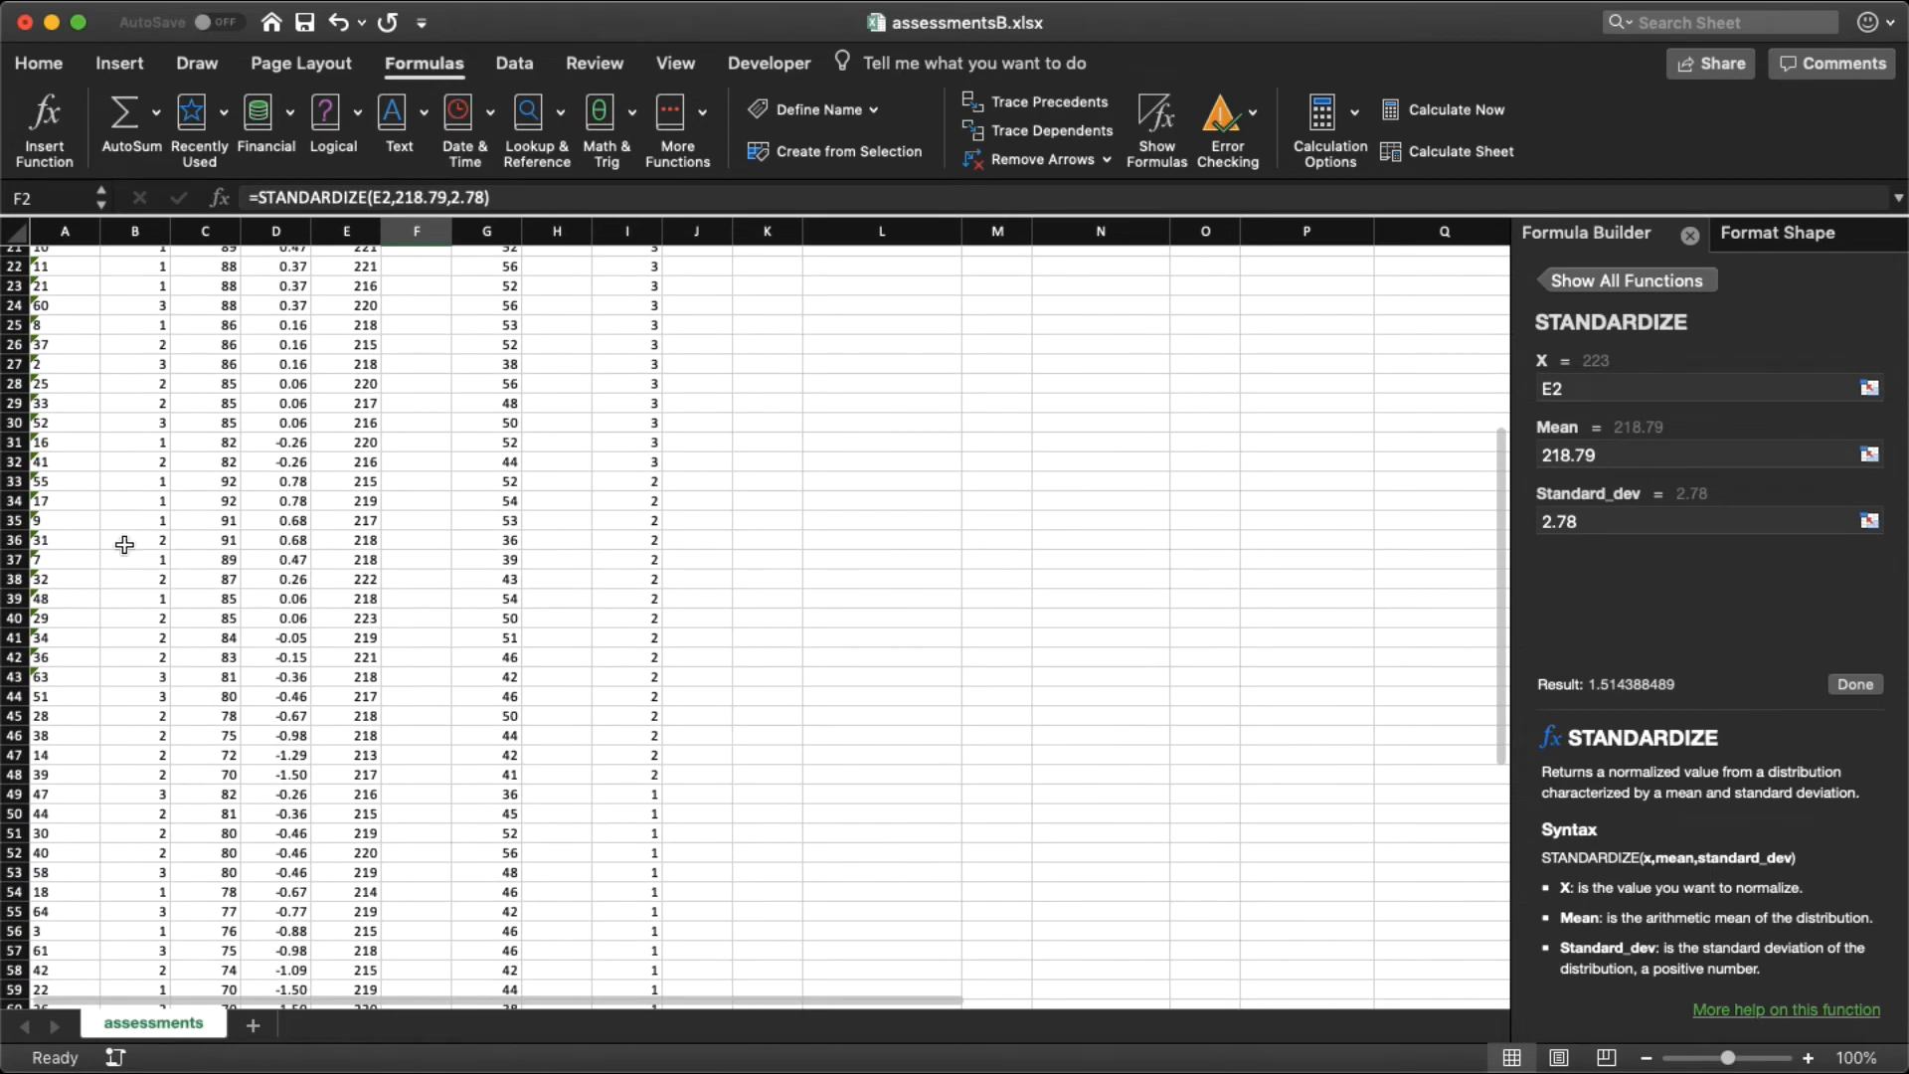
scroll(124, 582, down, 10)
scroll(123, 583, up, 3)
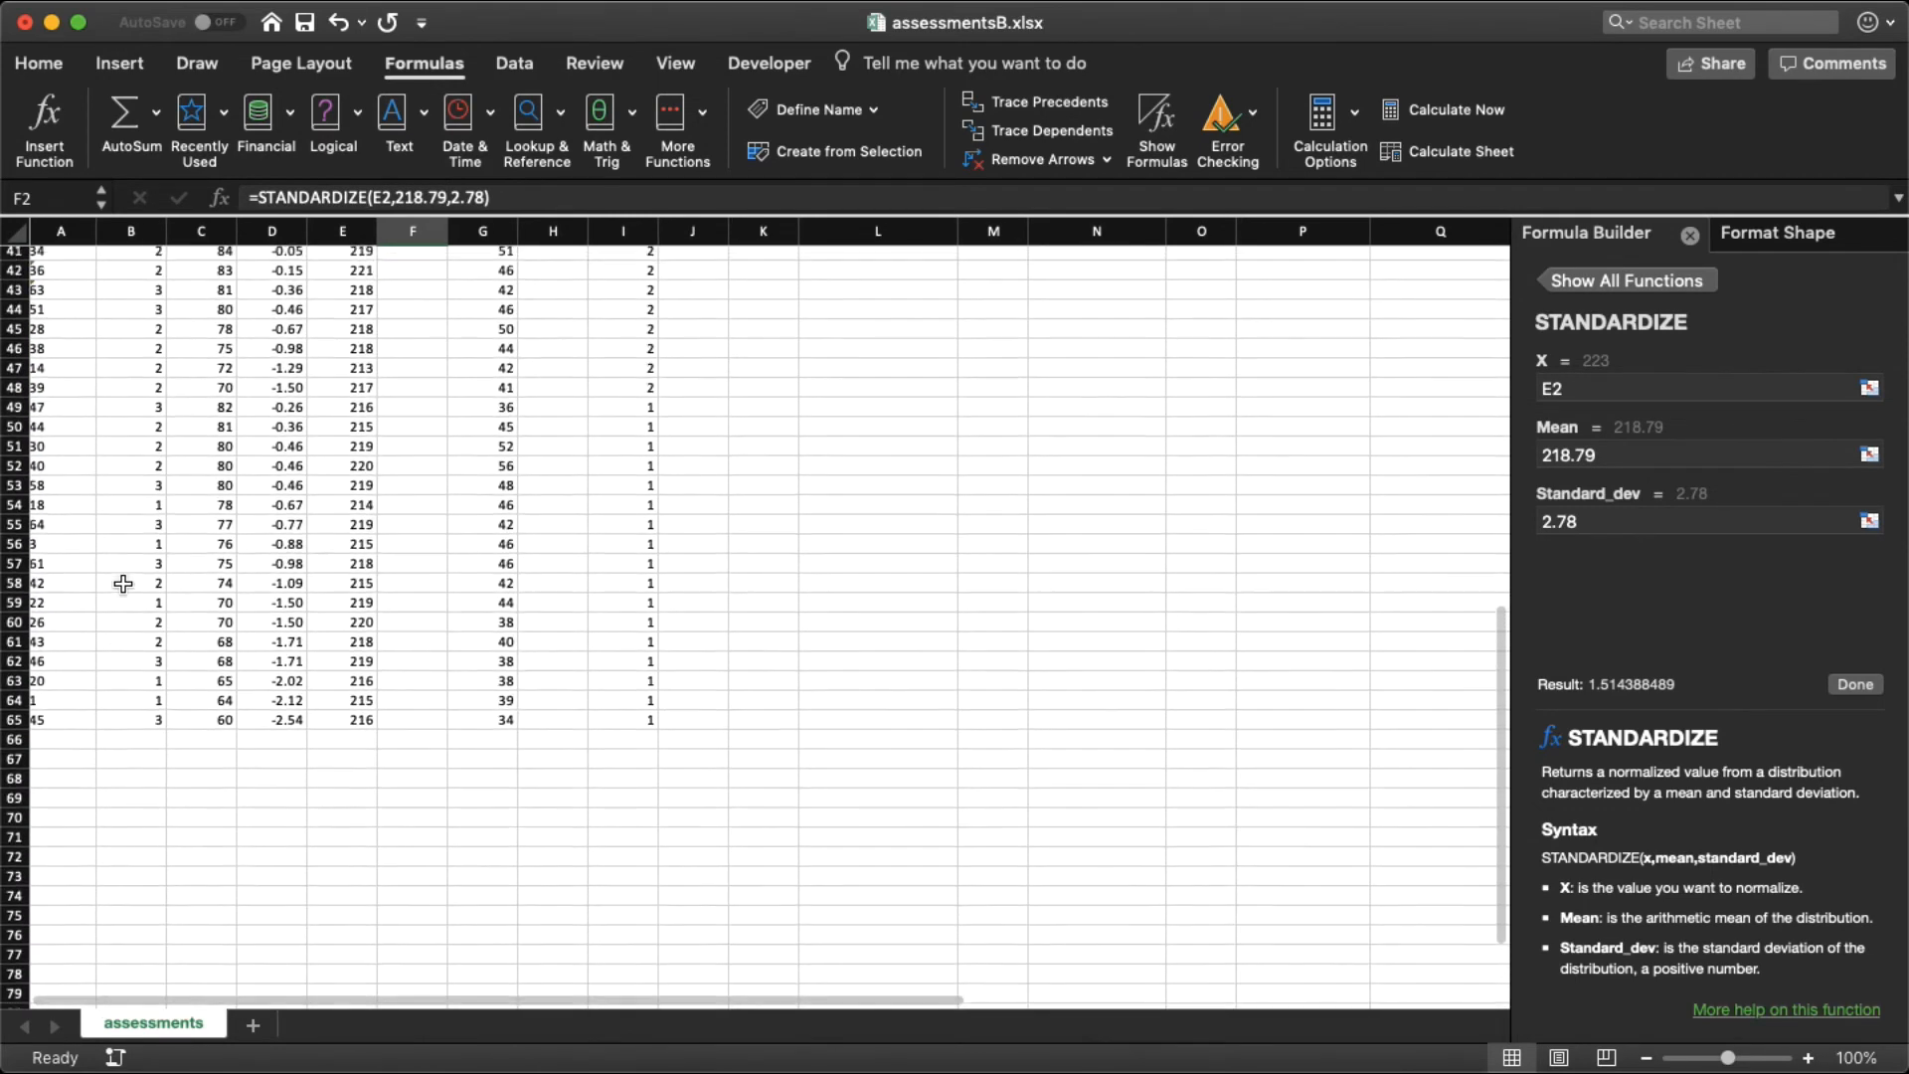
scroll(100, 653, up, 2)
scroll(100, 652, up, 2)
scroll(101, 652, up, 6)
scroll(101, 652, up, 3)
scroll(101, 653, up, 6)
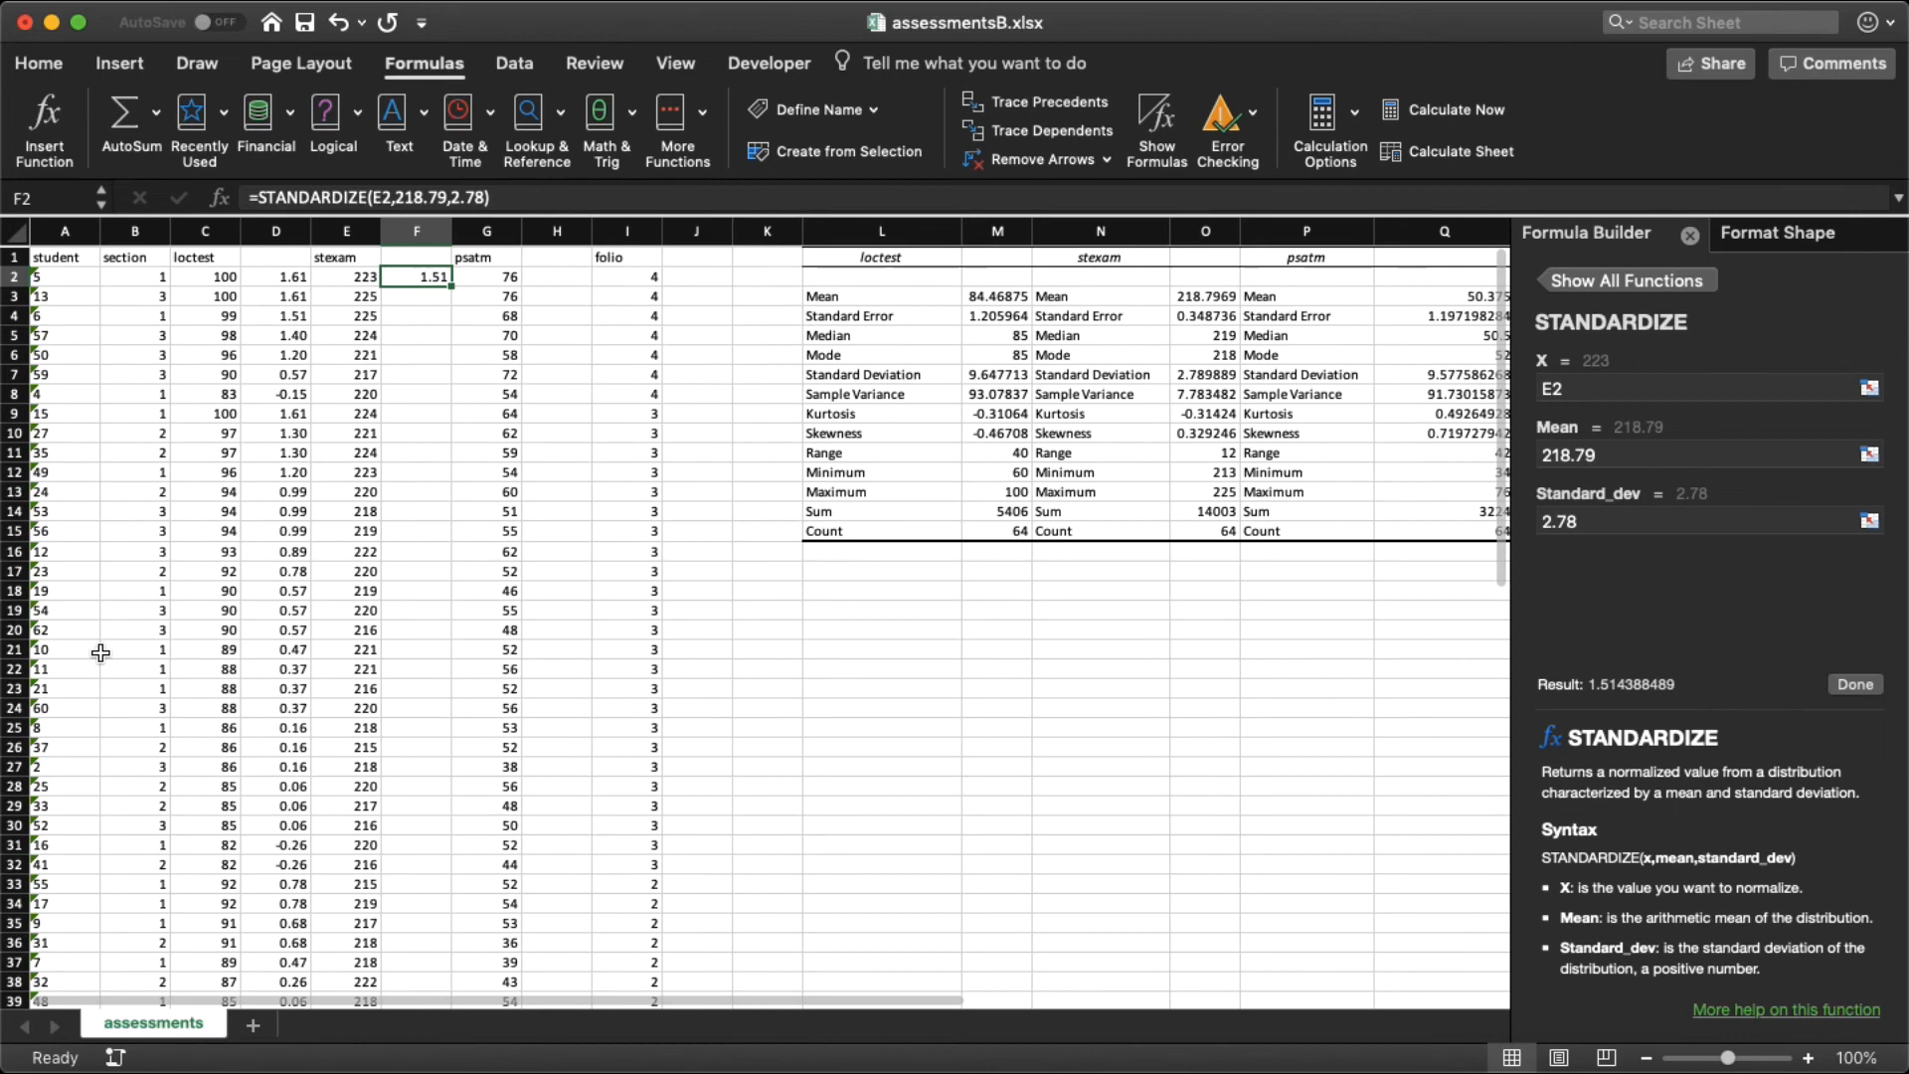
Step: Locate student 40's row, highlight it from the student column through folio, and check its loctest z score in D52
scroll(101, 652, down, 20)
scroll(100, 653, up, 5)
scroll(100, 652, up, 2)
scroll(101, 652, up, 1)
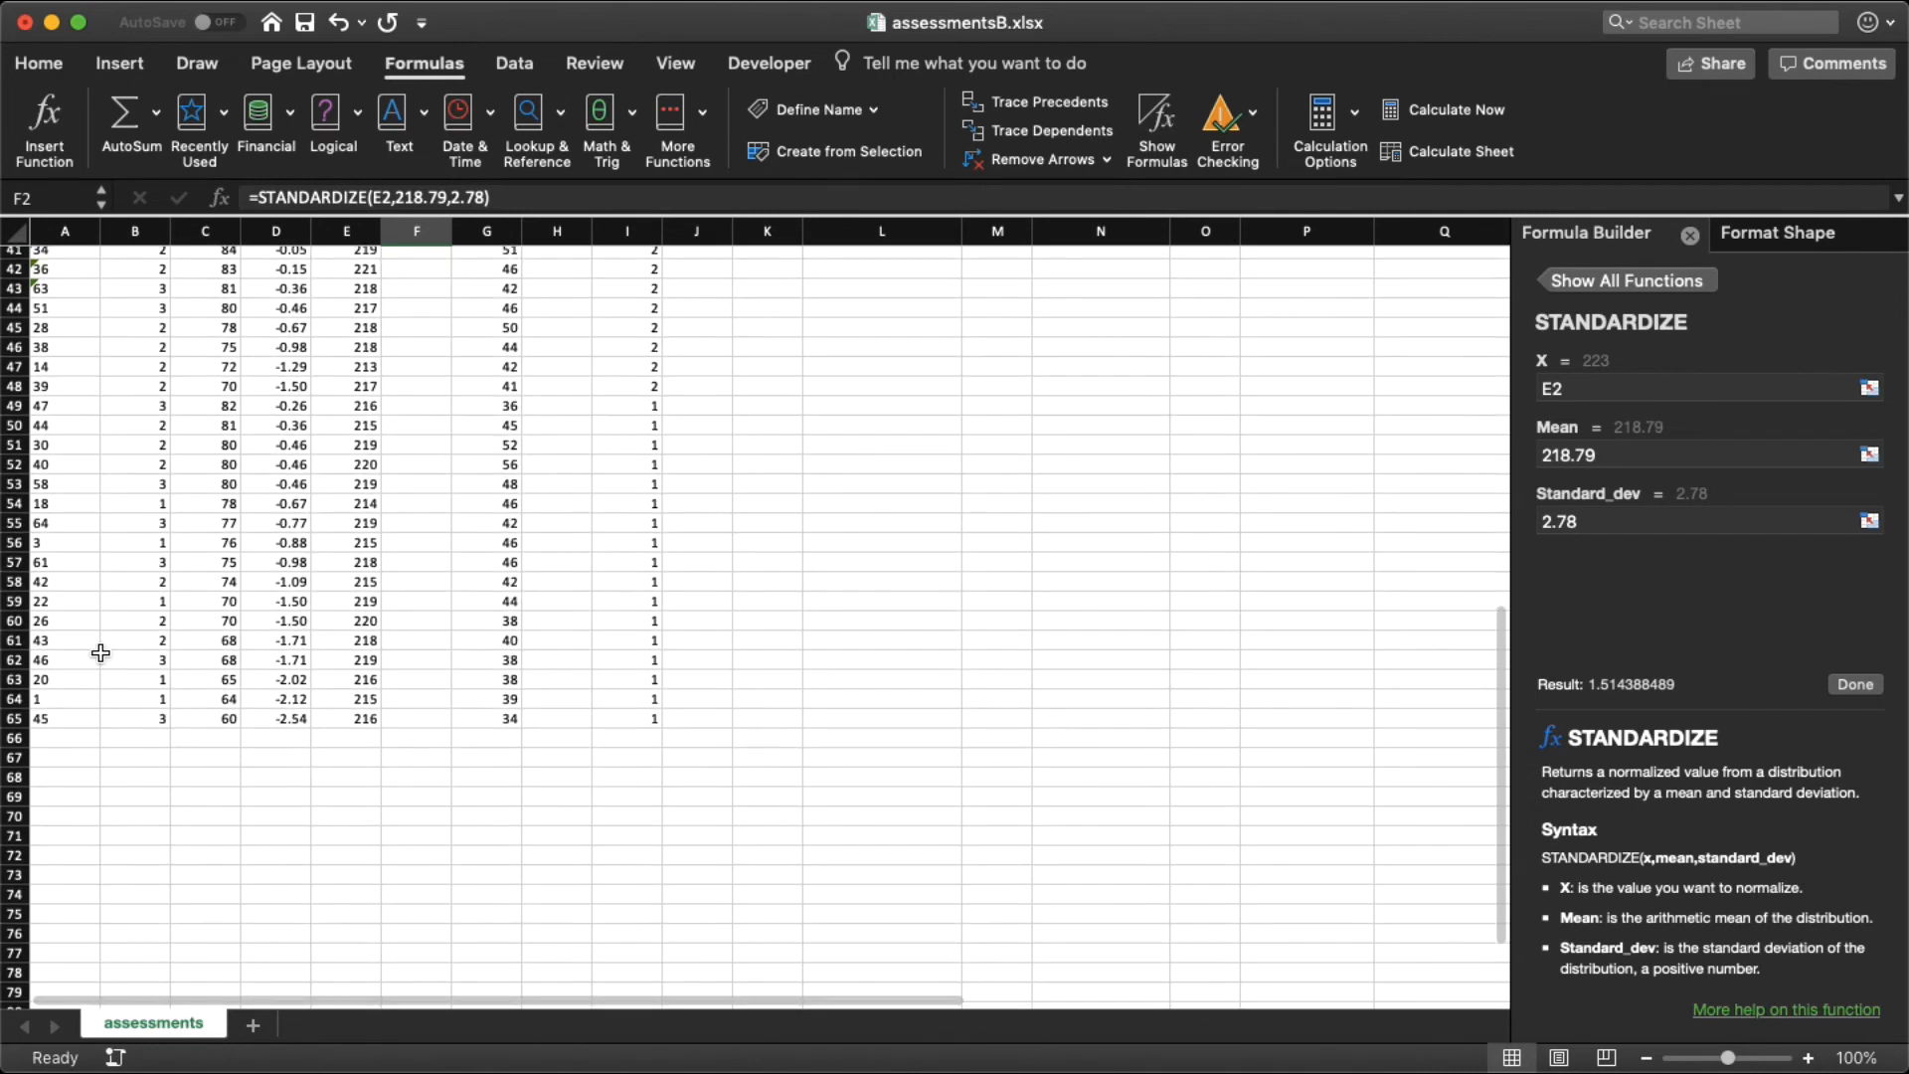
click(79, 464)
drag(80, 465, 636, 462)
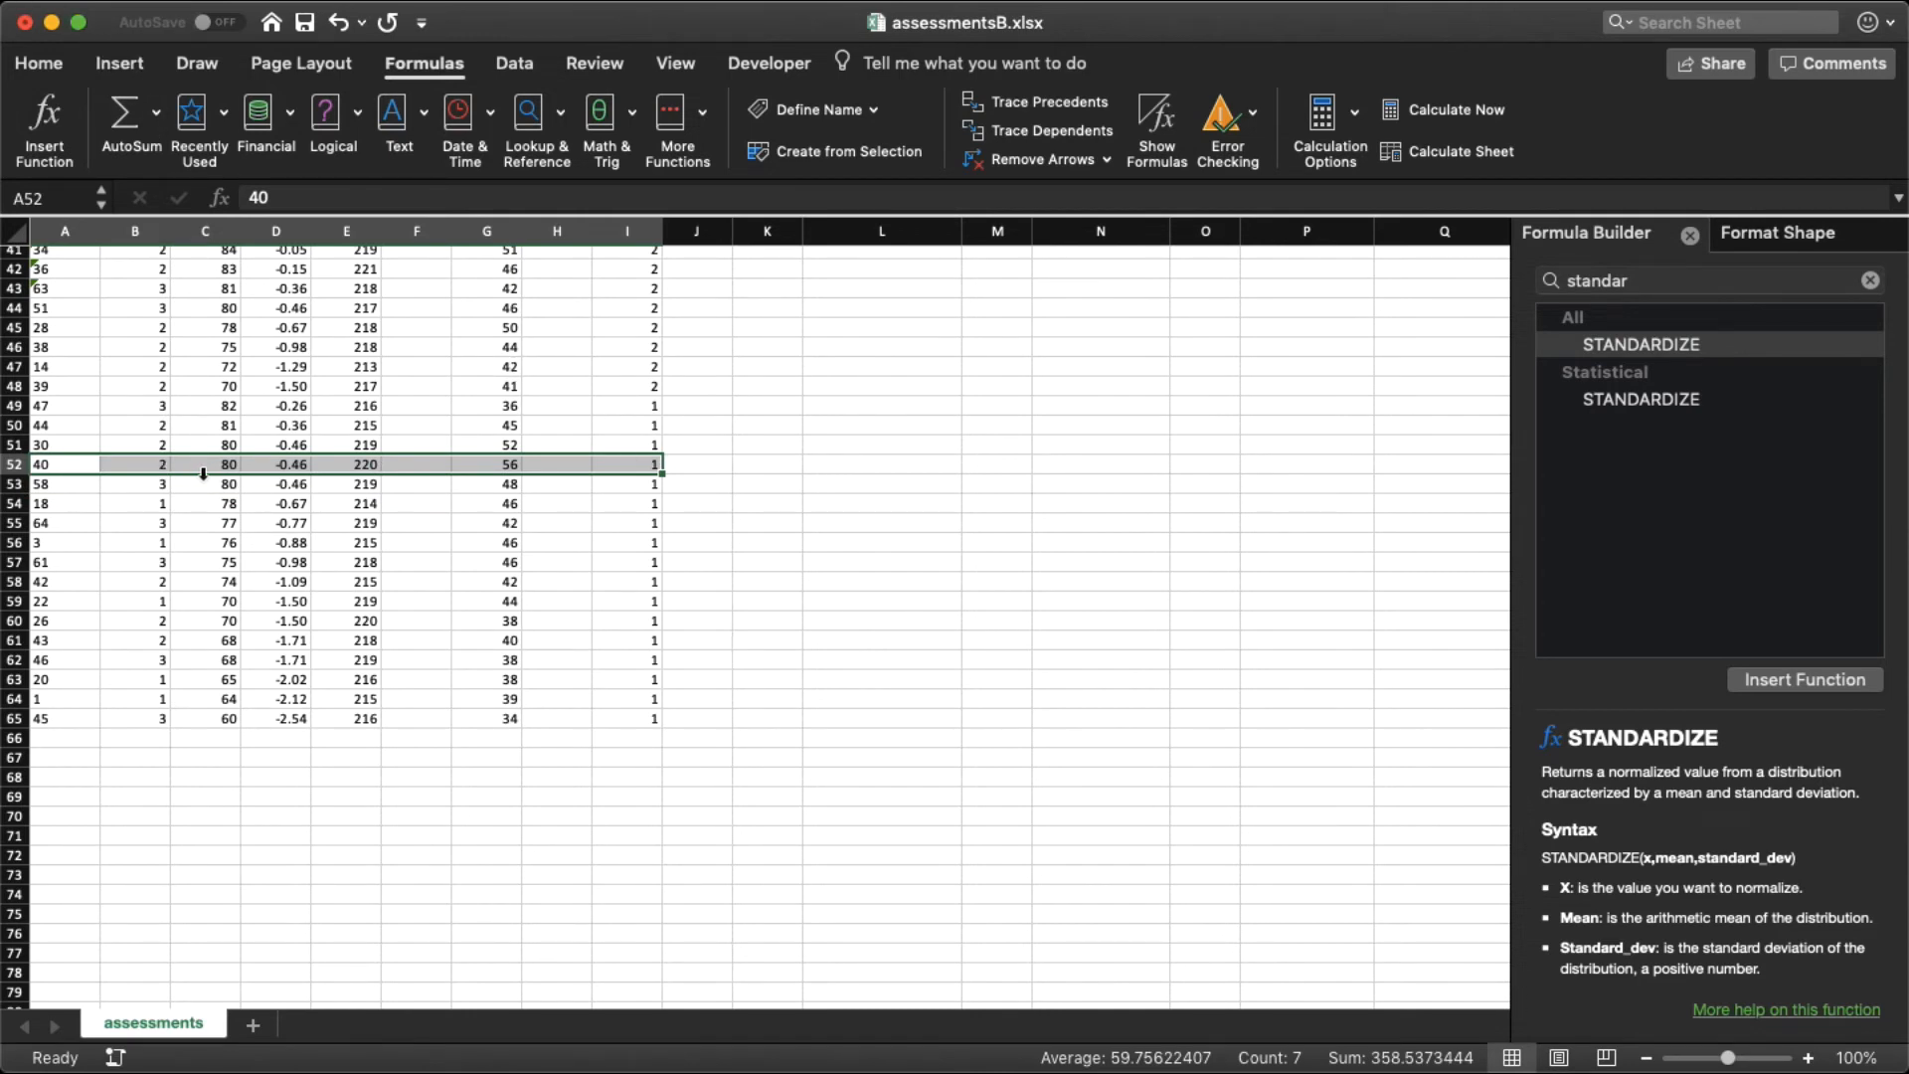
click(261, 468)
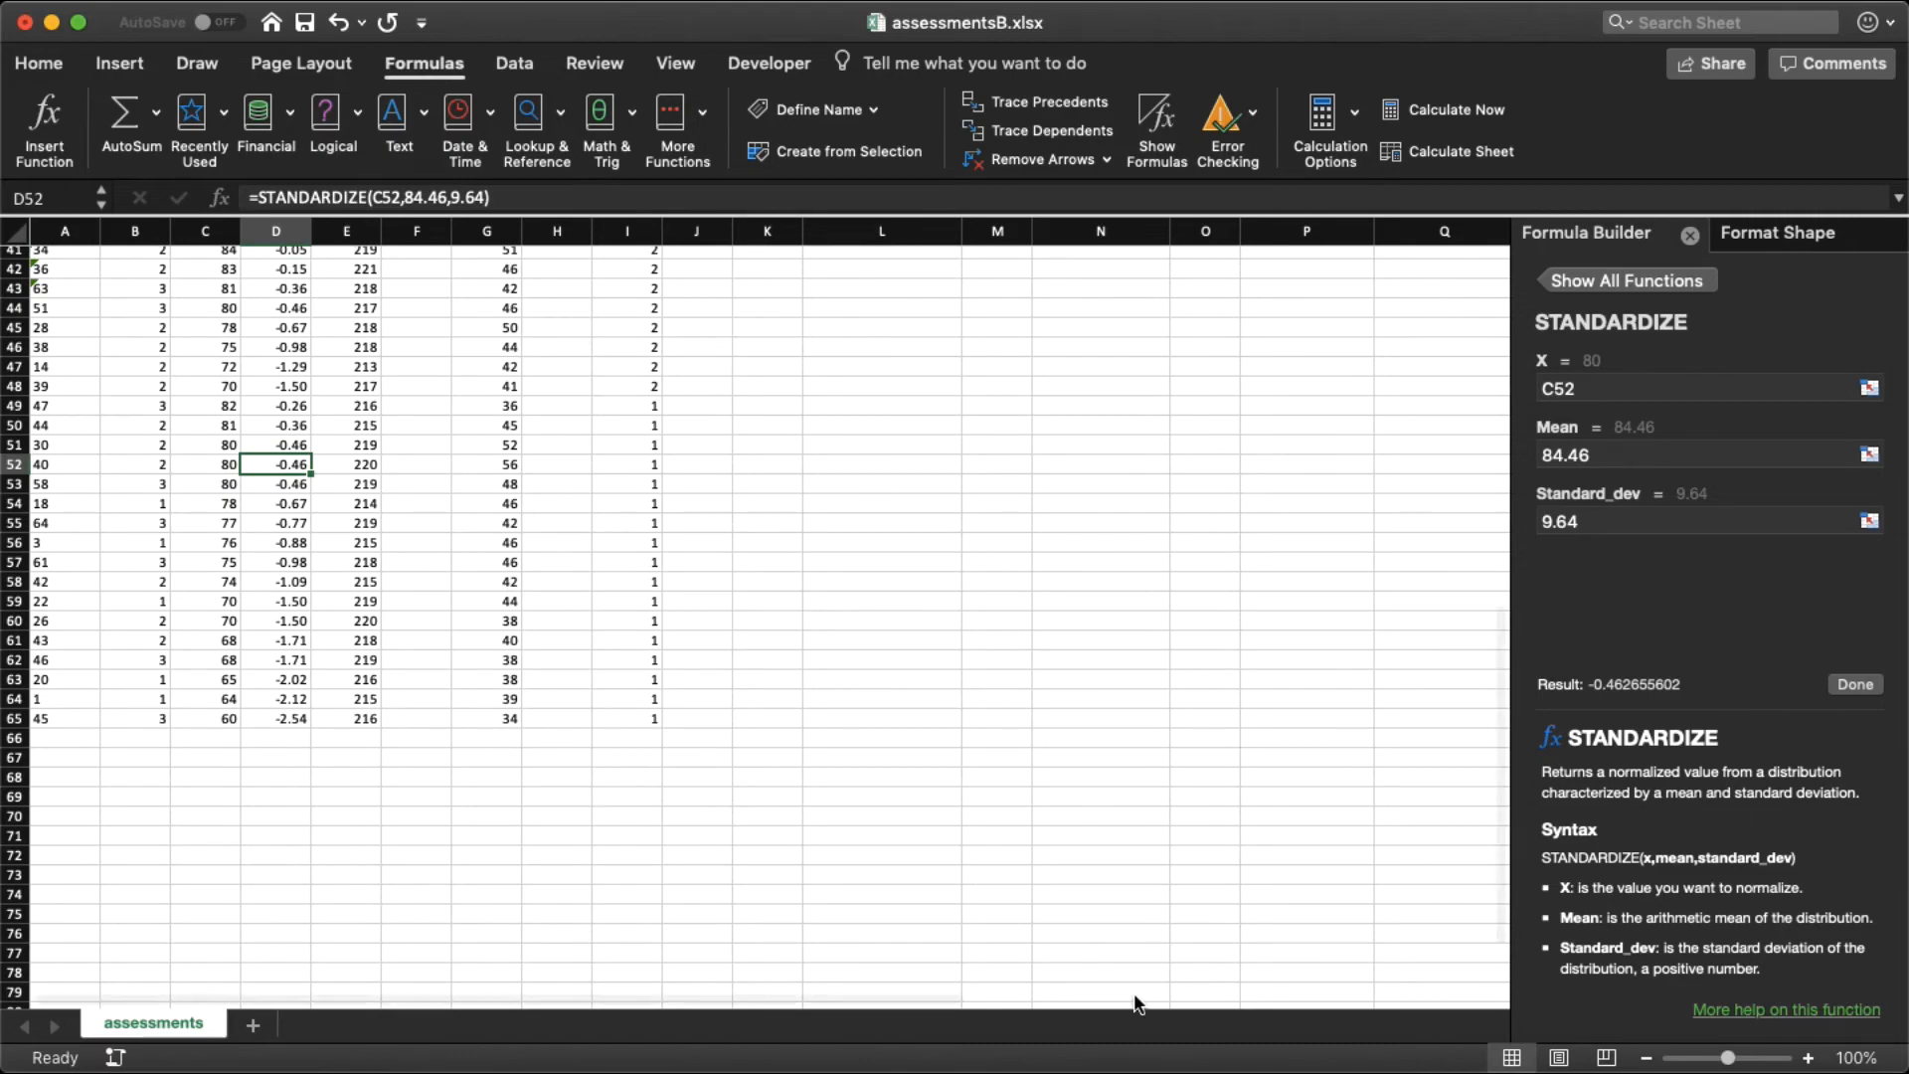
Step: Switch to the assignment document in Word and enter the label "LOCTEST:" in the answer box under question 2
click(1076, 1066)
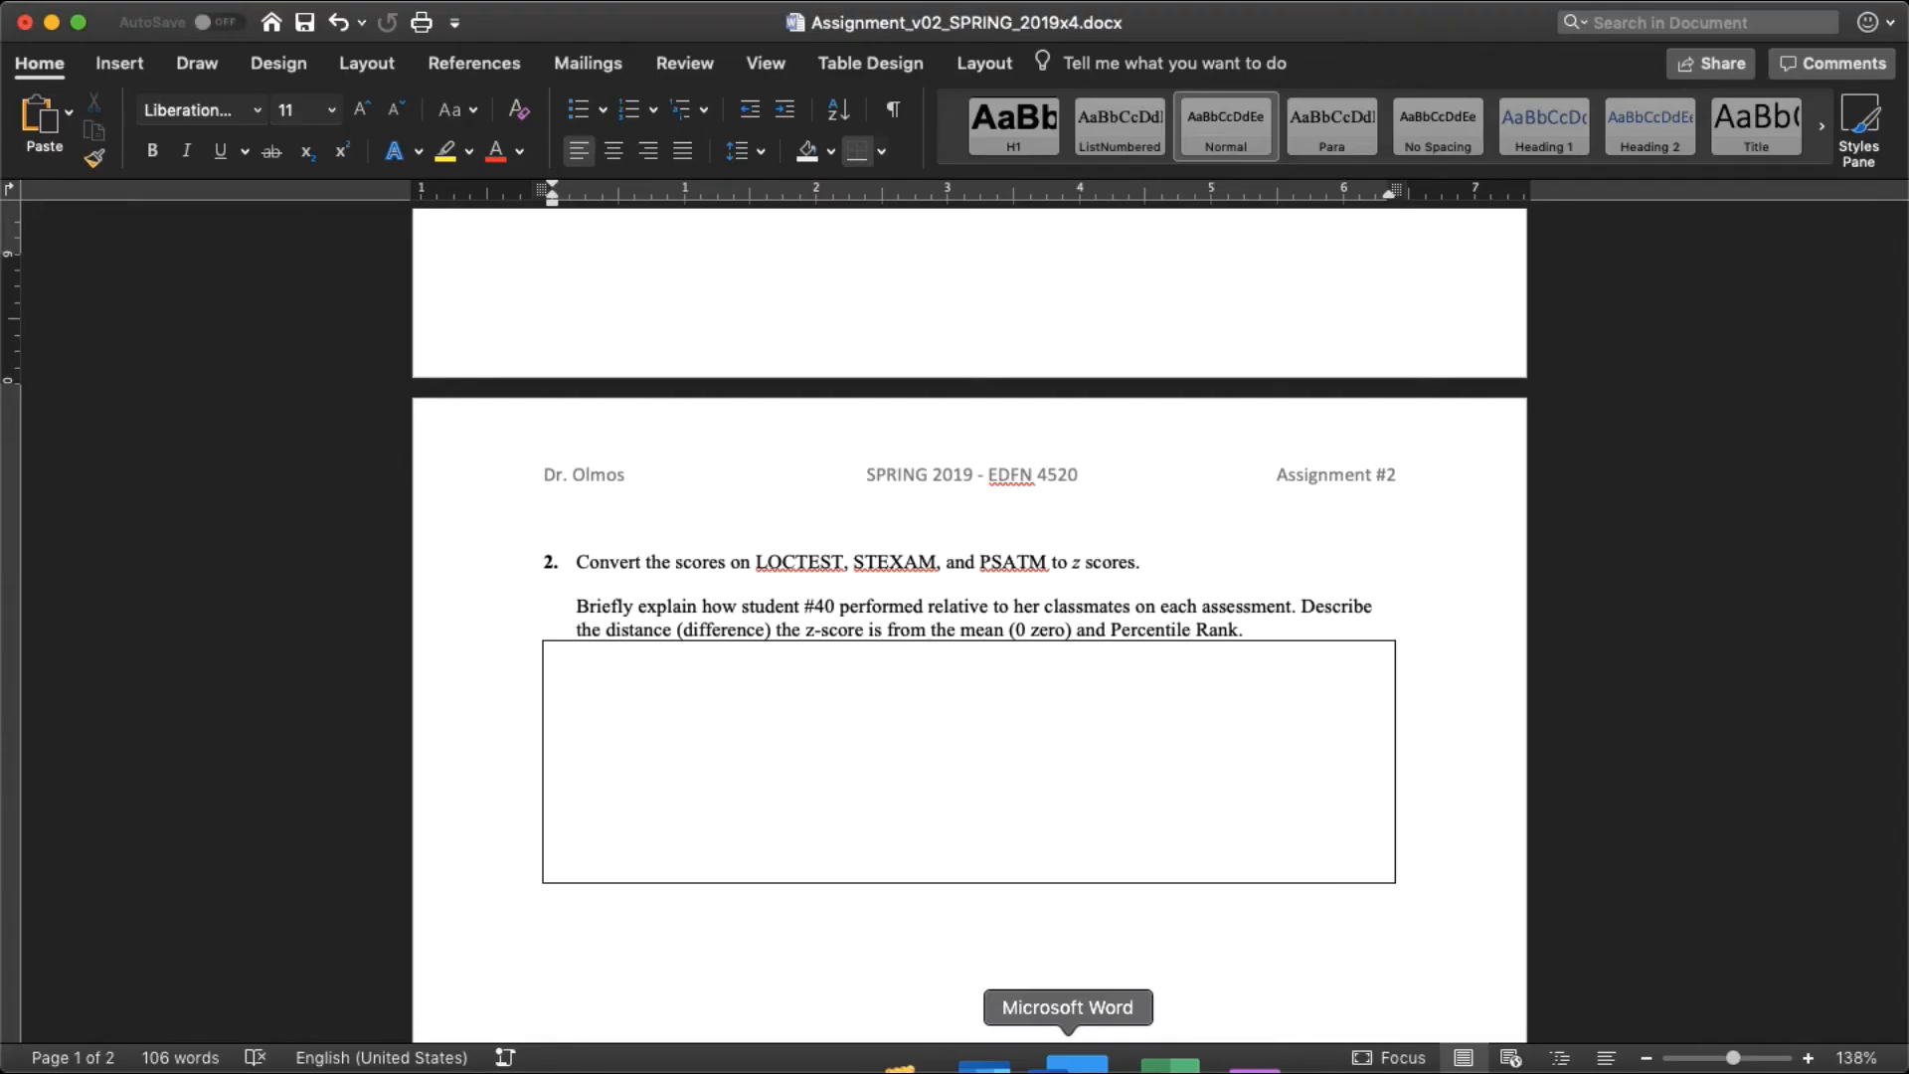
click(745, 731)
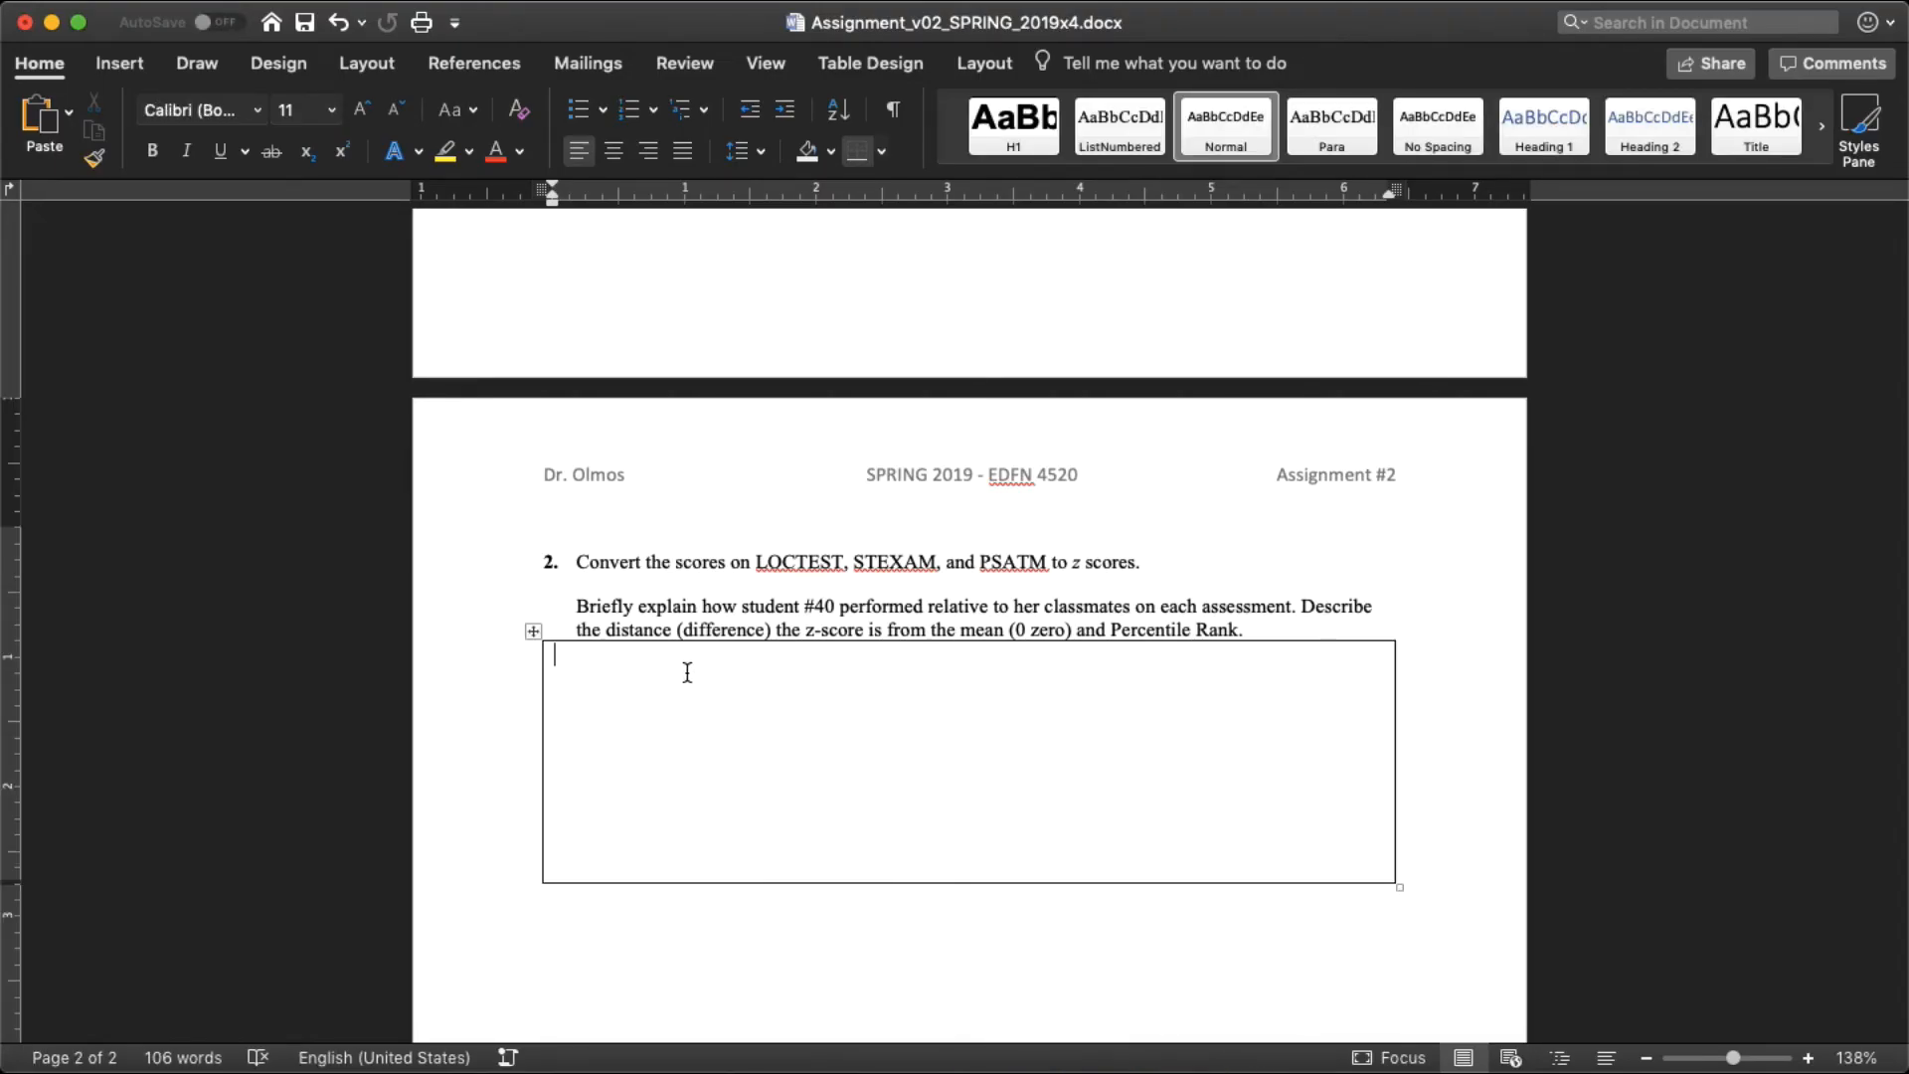
text(LOCTEST:)
Step: Recheck student 40's loctest z score in the Excel workbook and enter "-0.46;" after the LOCTEST label in the Word document
key(super+Tab)
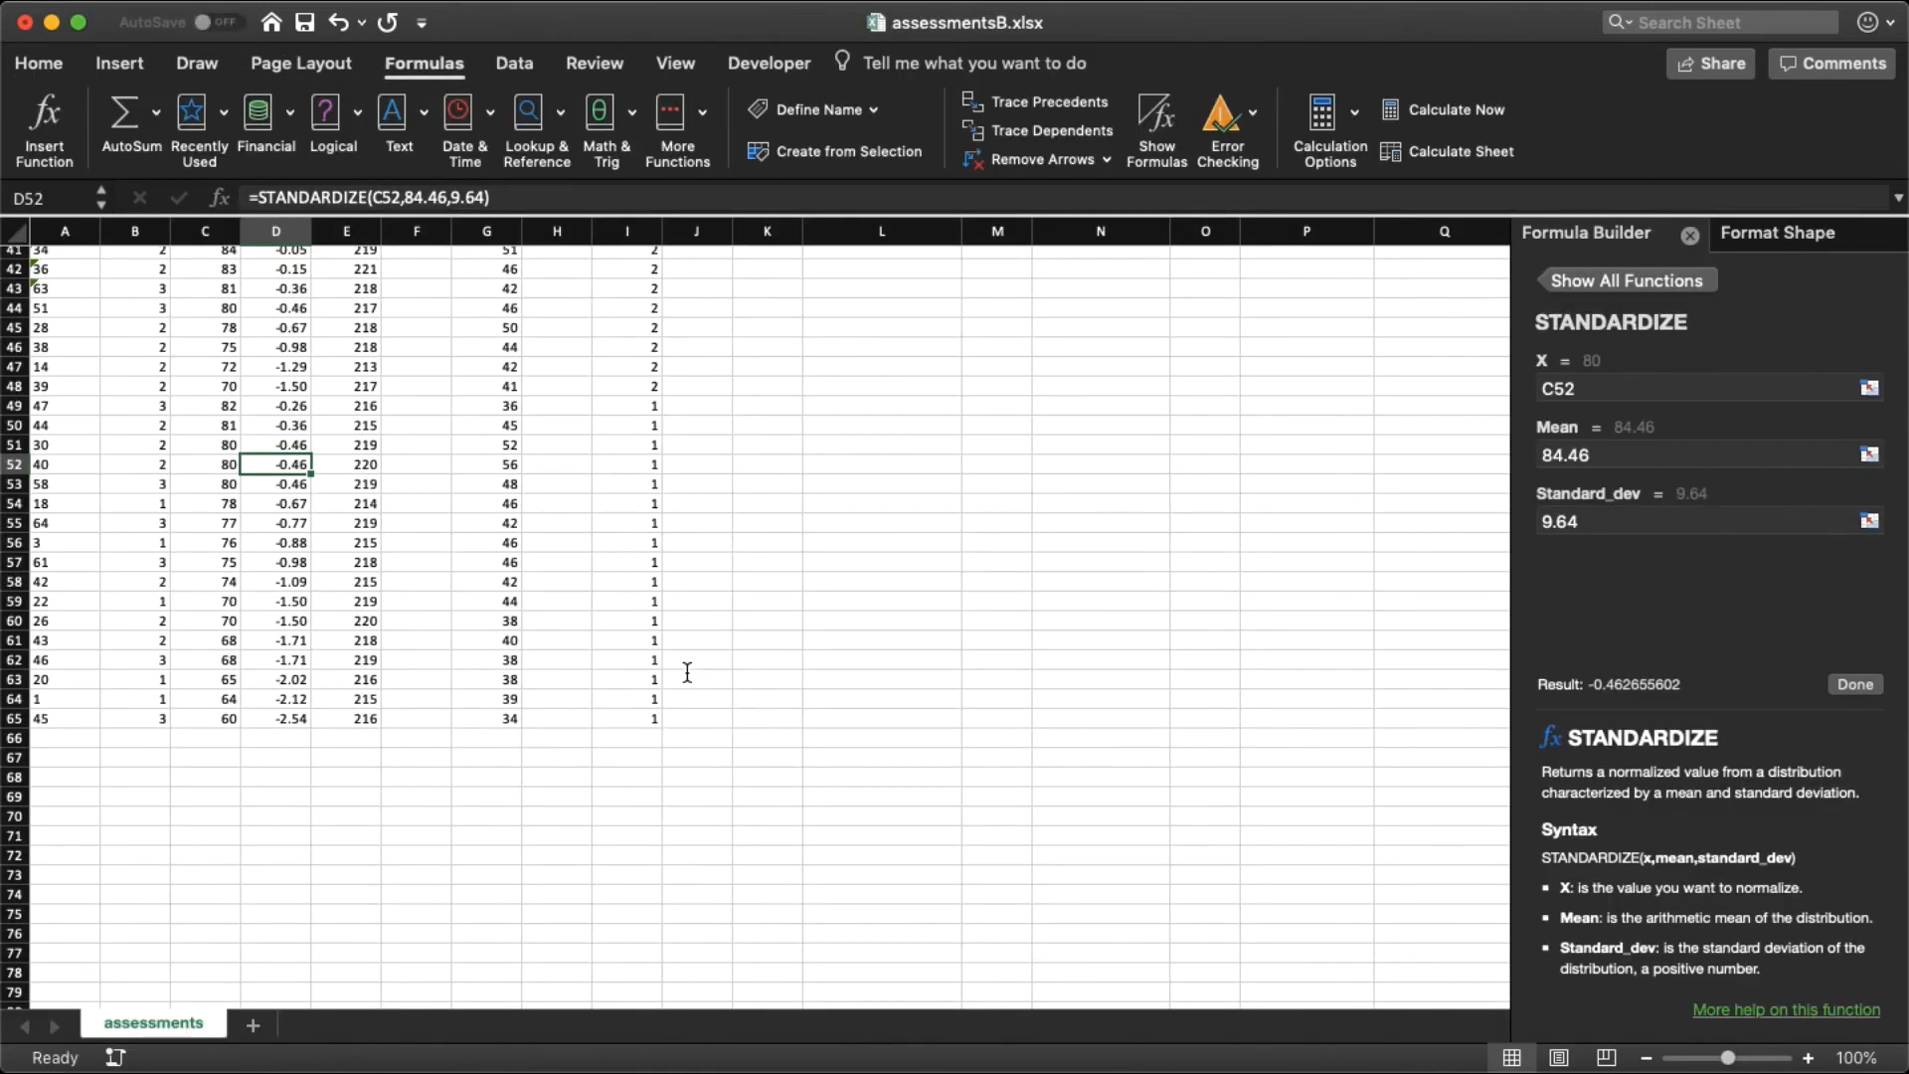
key(super+Tab)
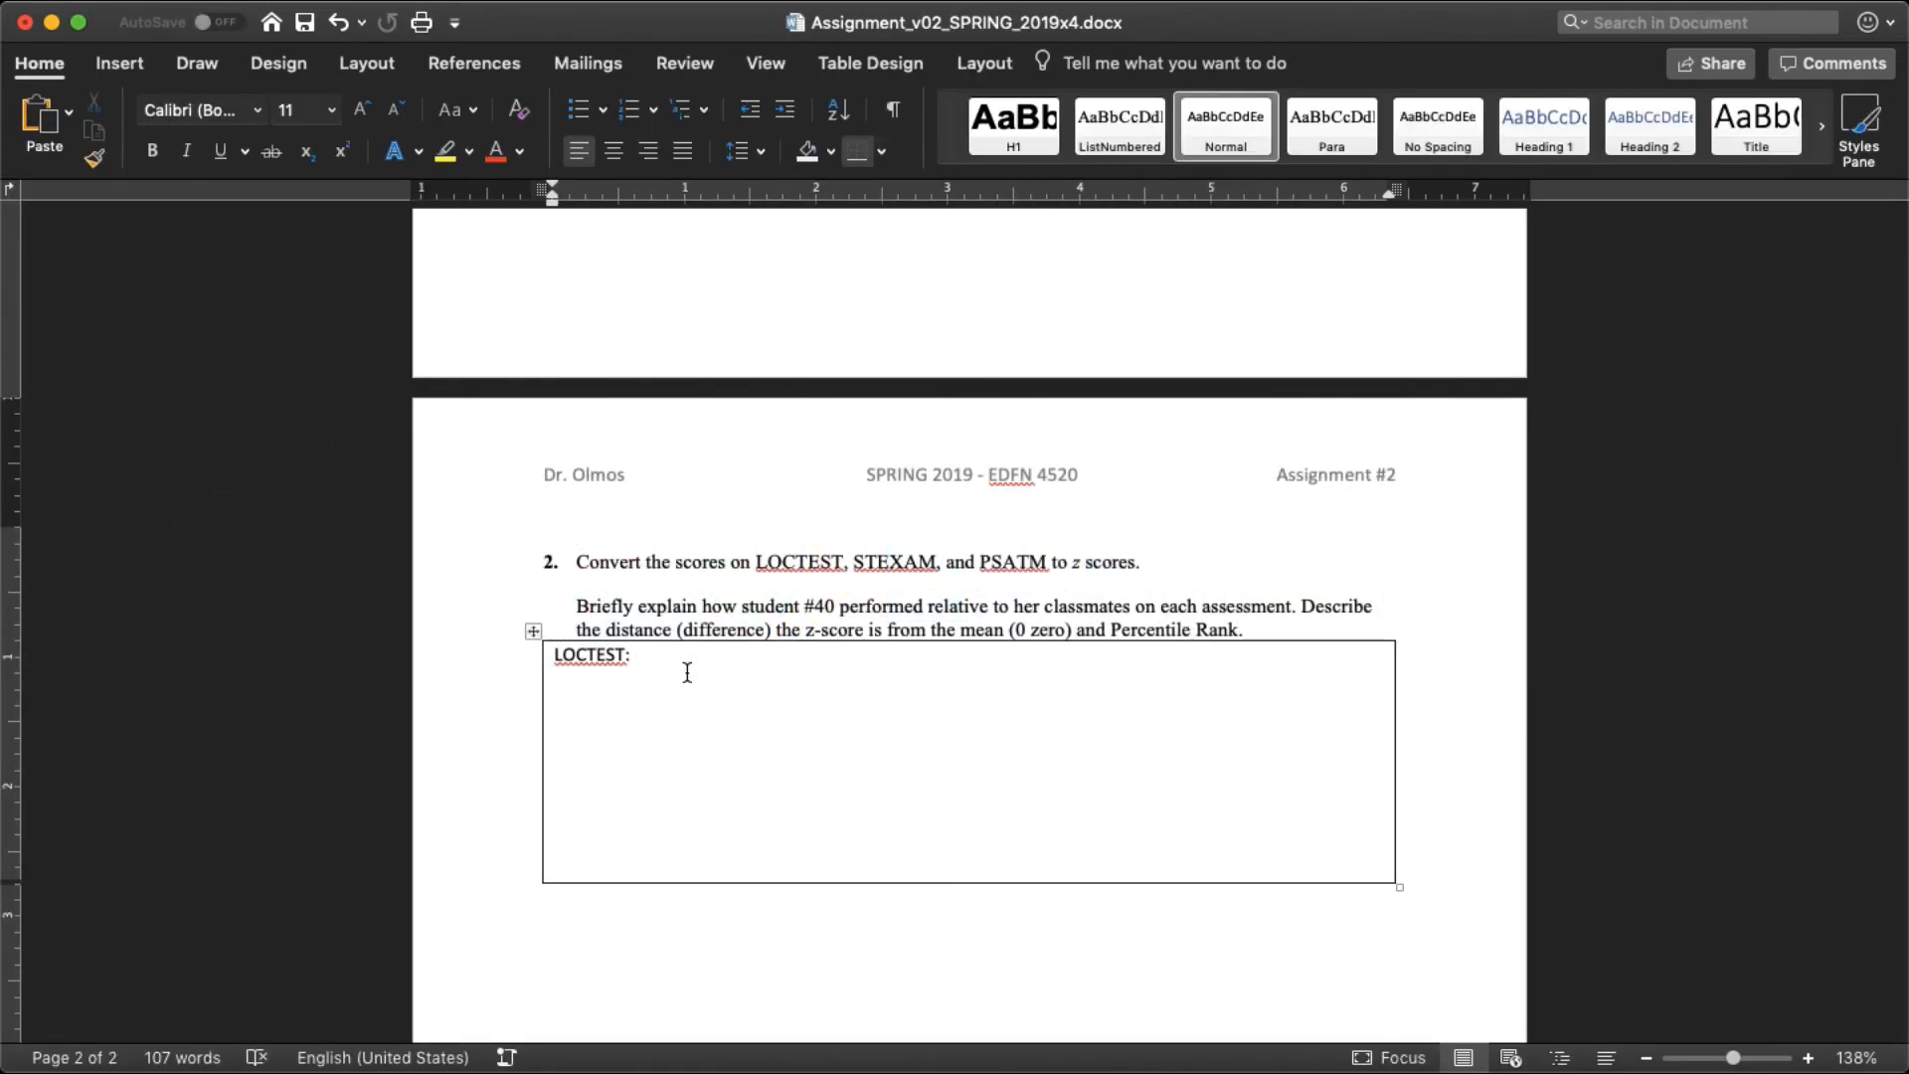
text(-0.46;)
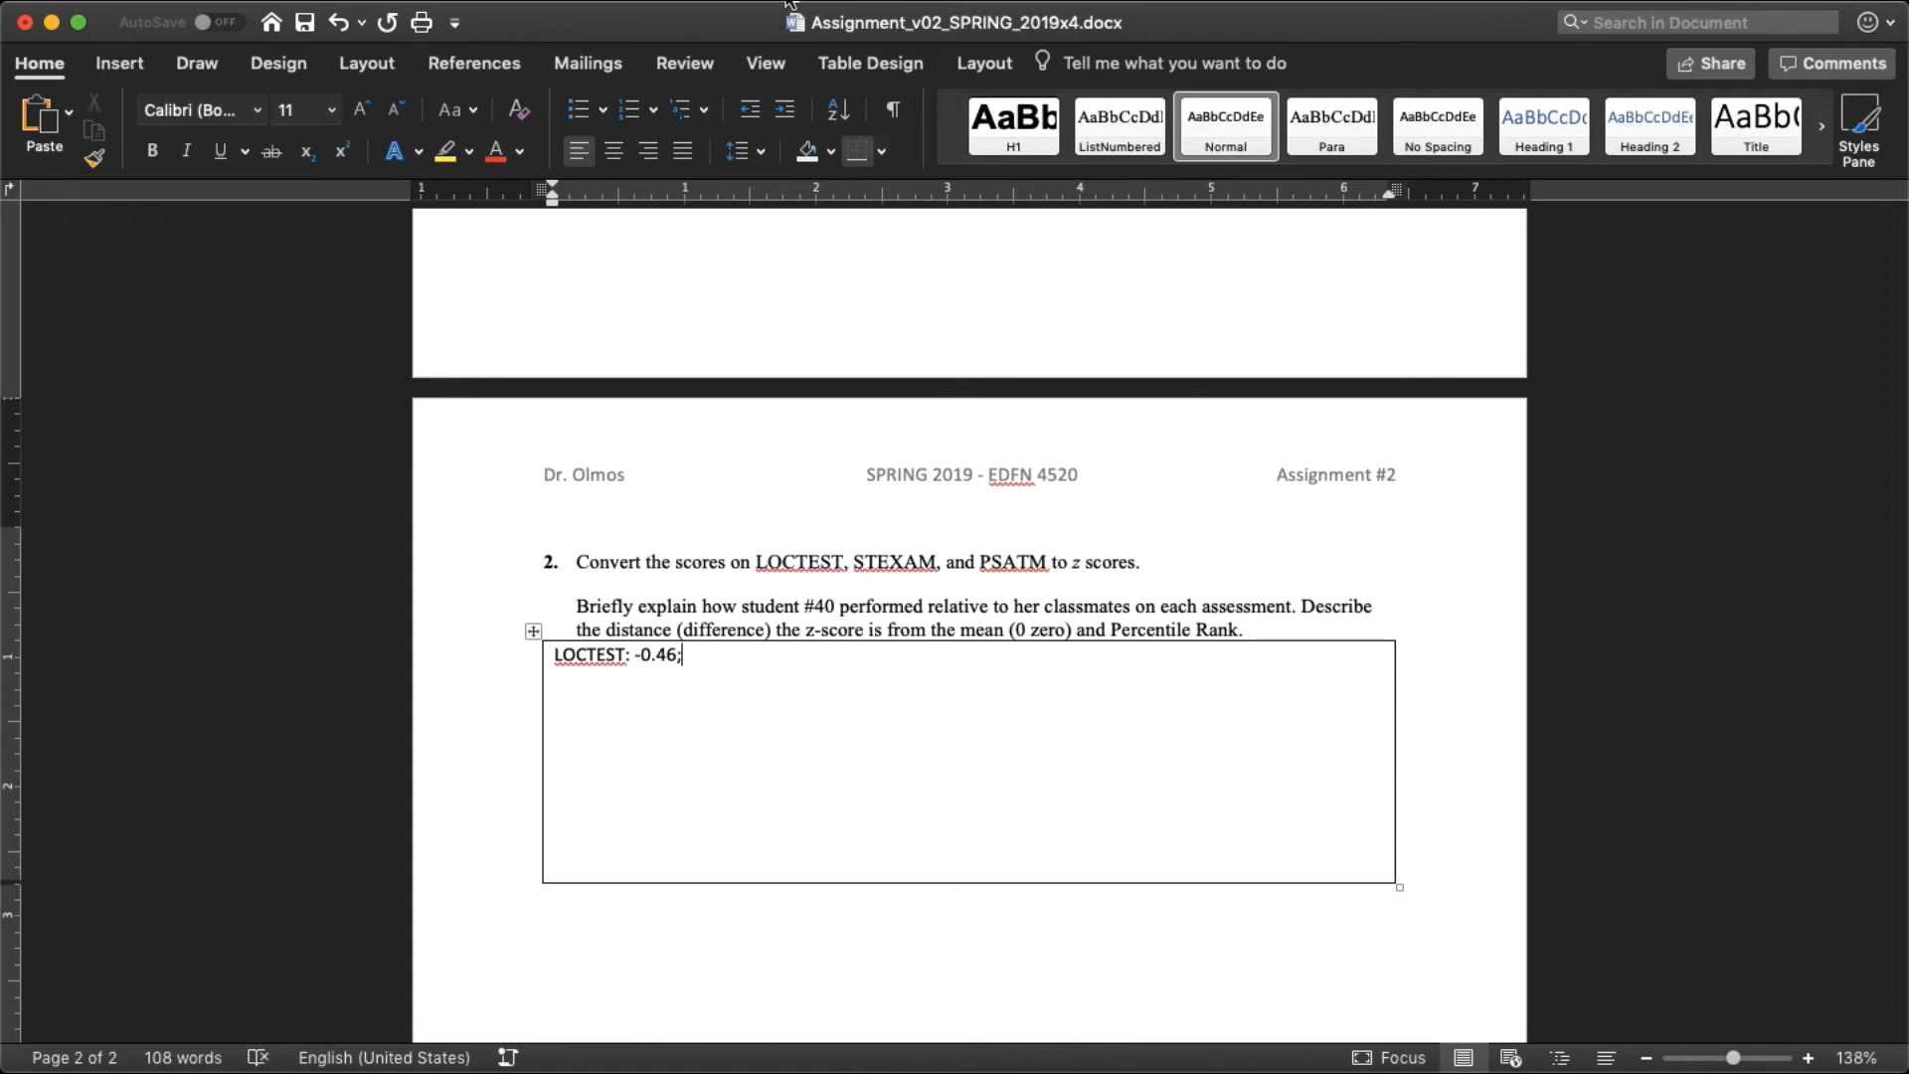
click(786, 2)
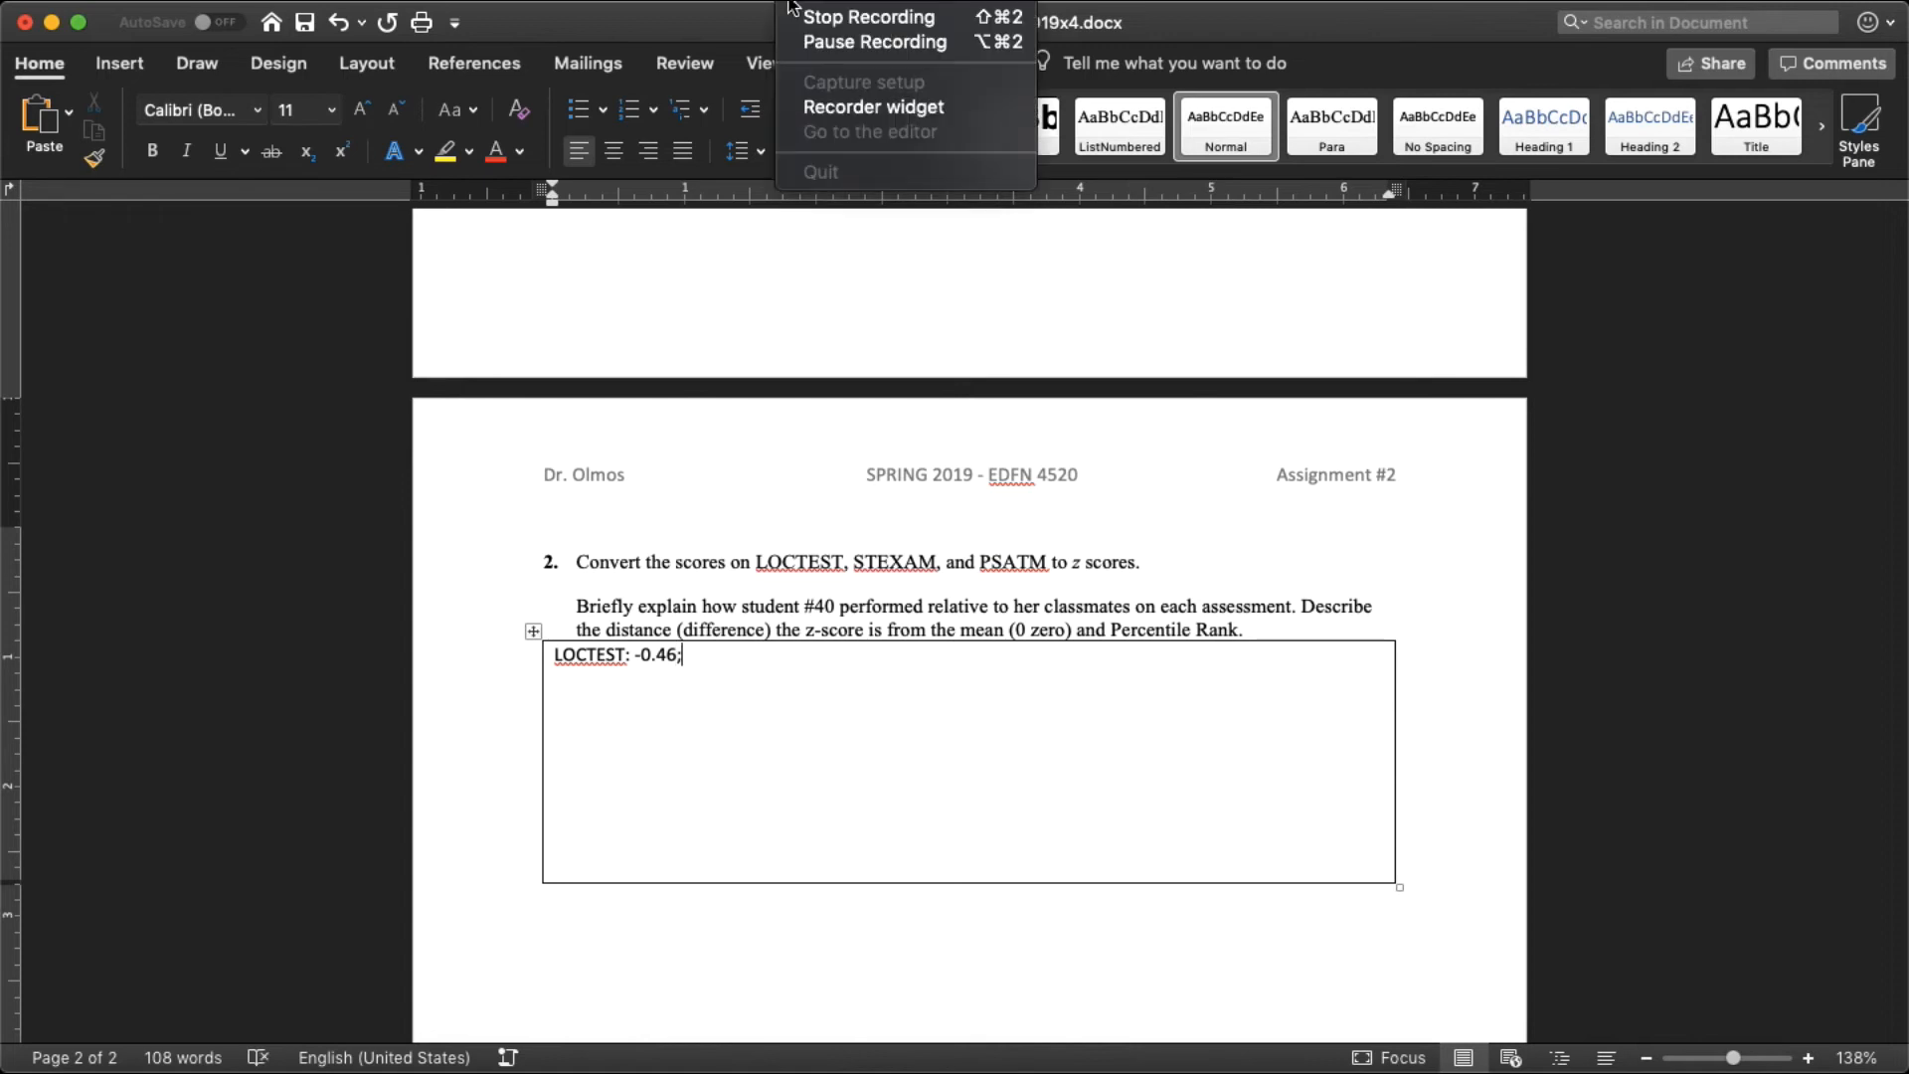
click(796, 42)
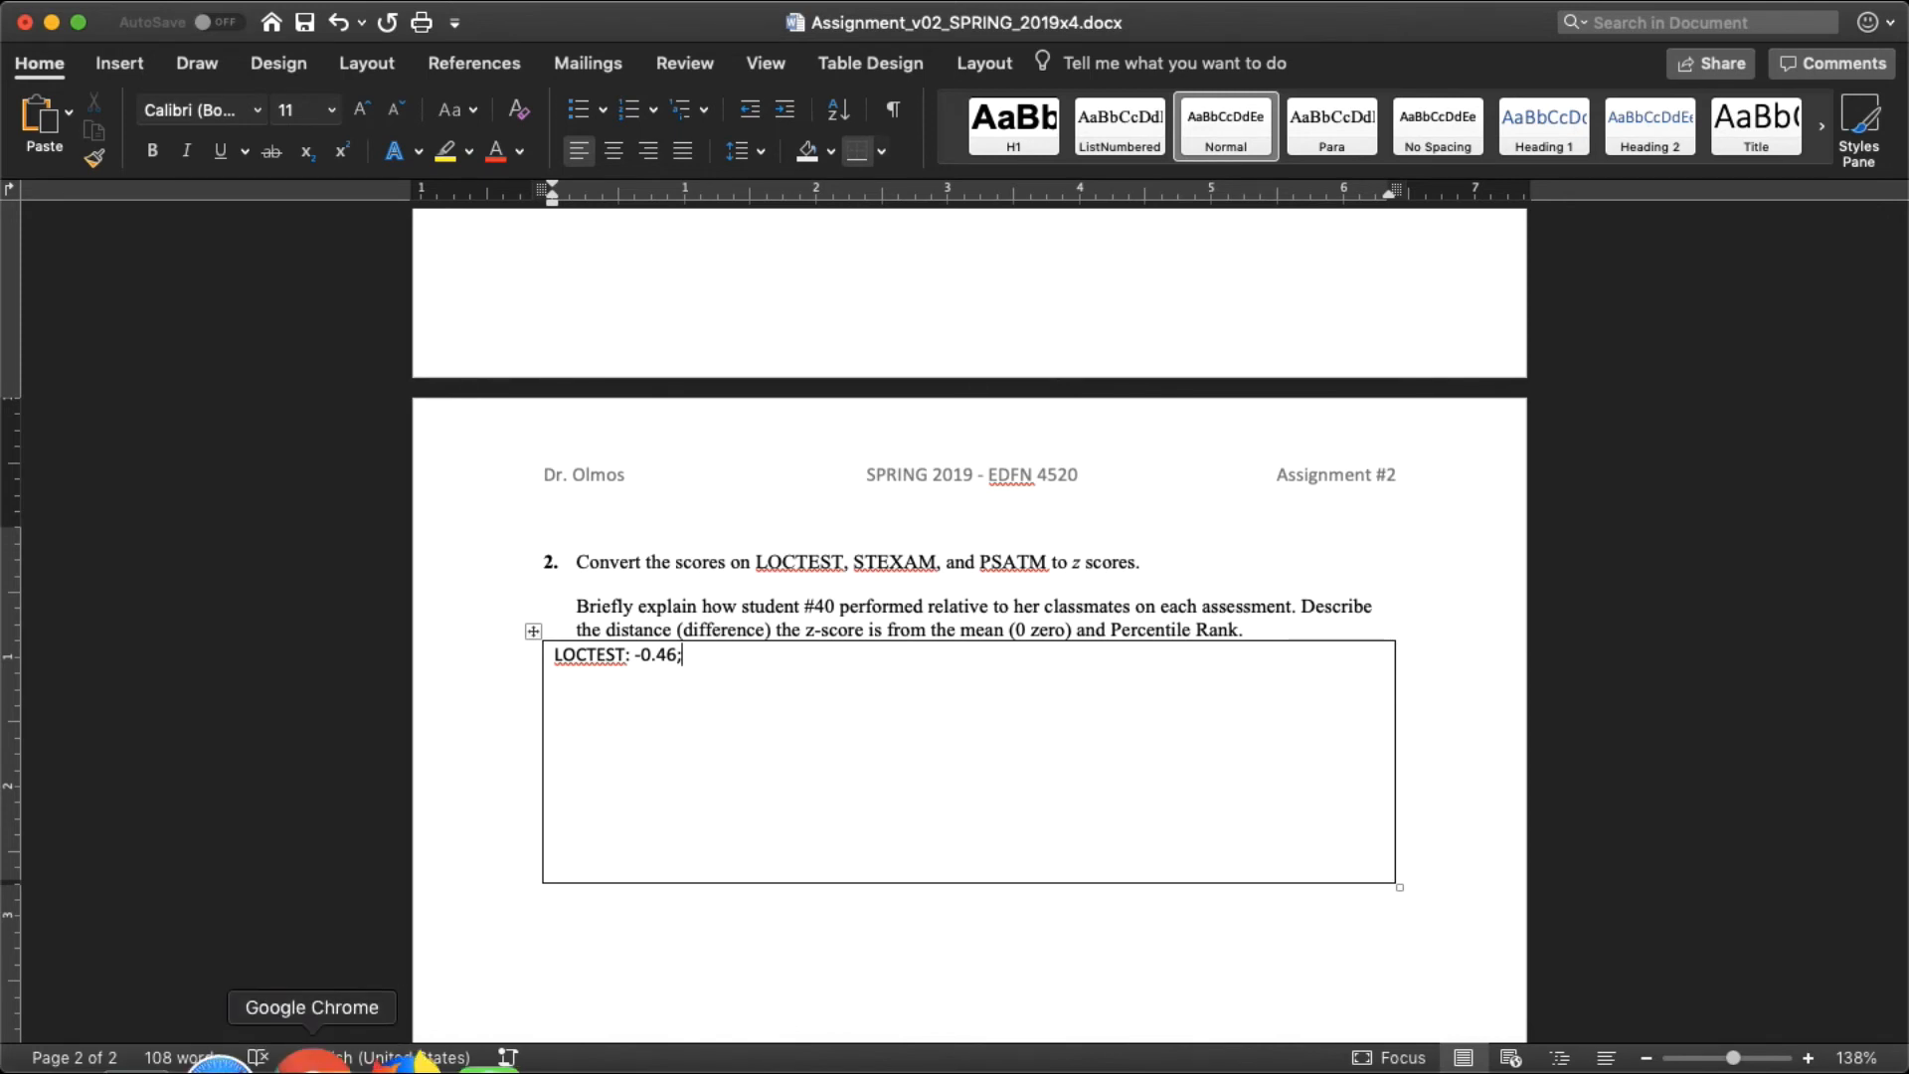
Step: Switch to Google Chrome and search Google for "percentile rank calculator"
click(311, 1066)
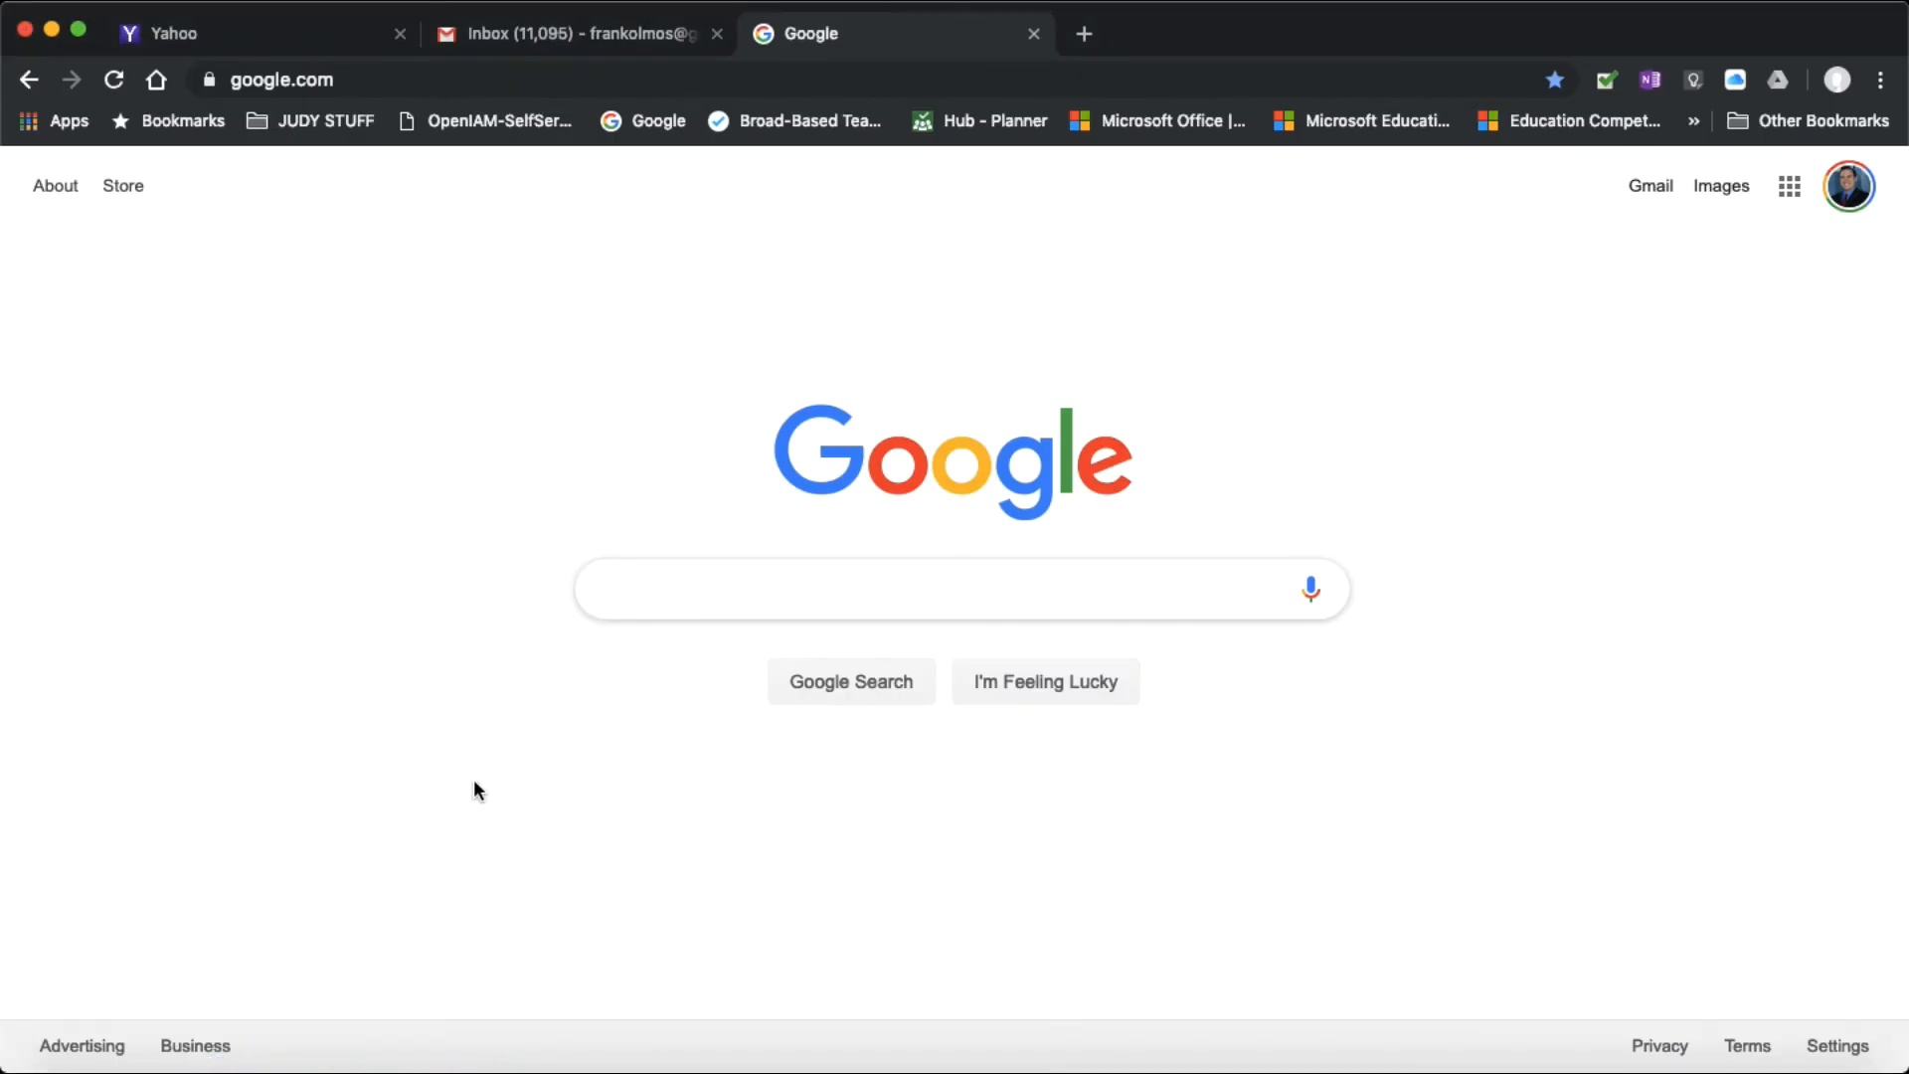
text(percen)
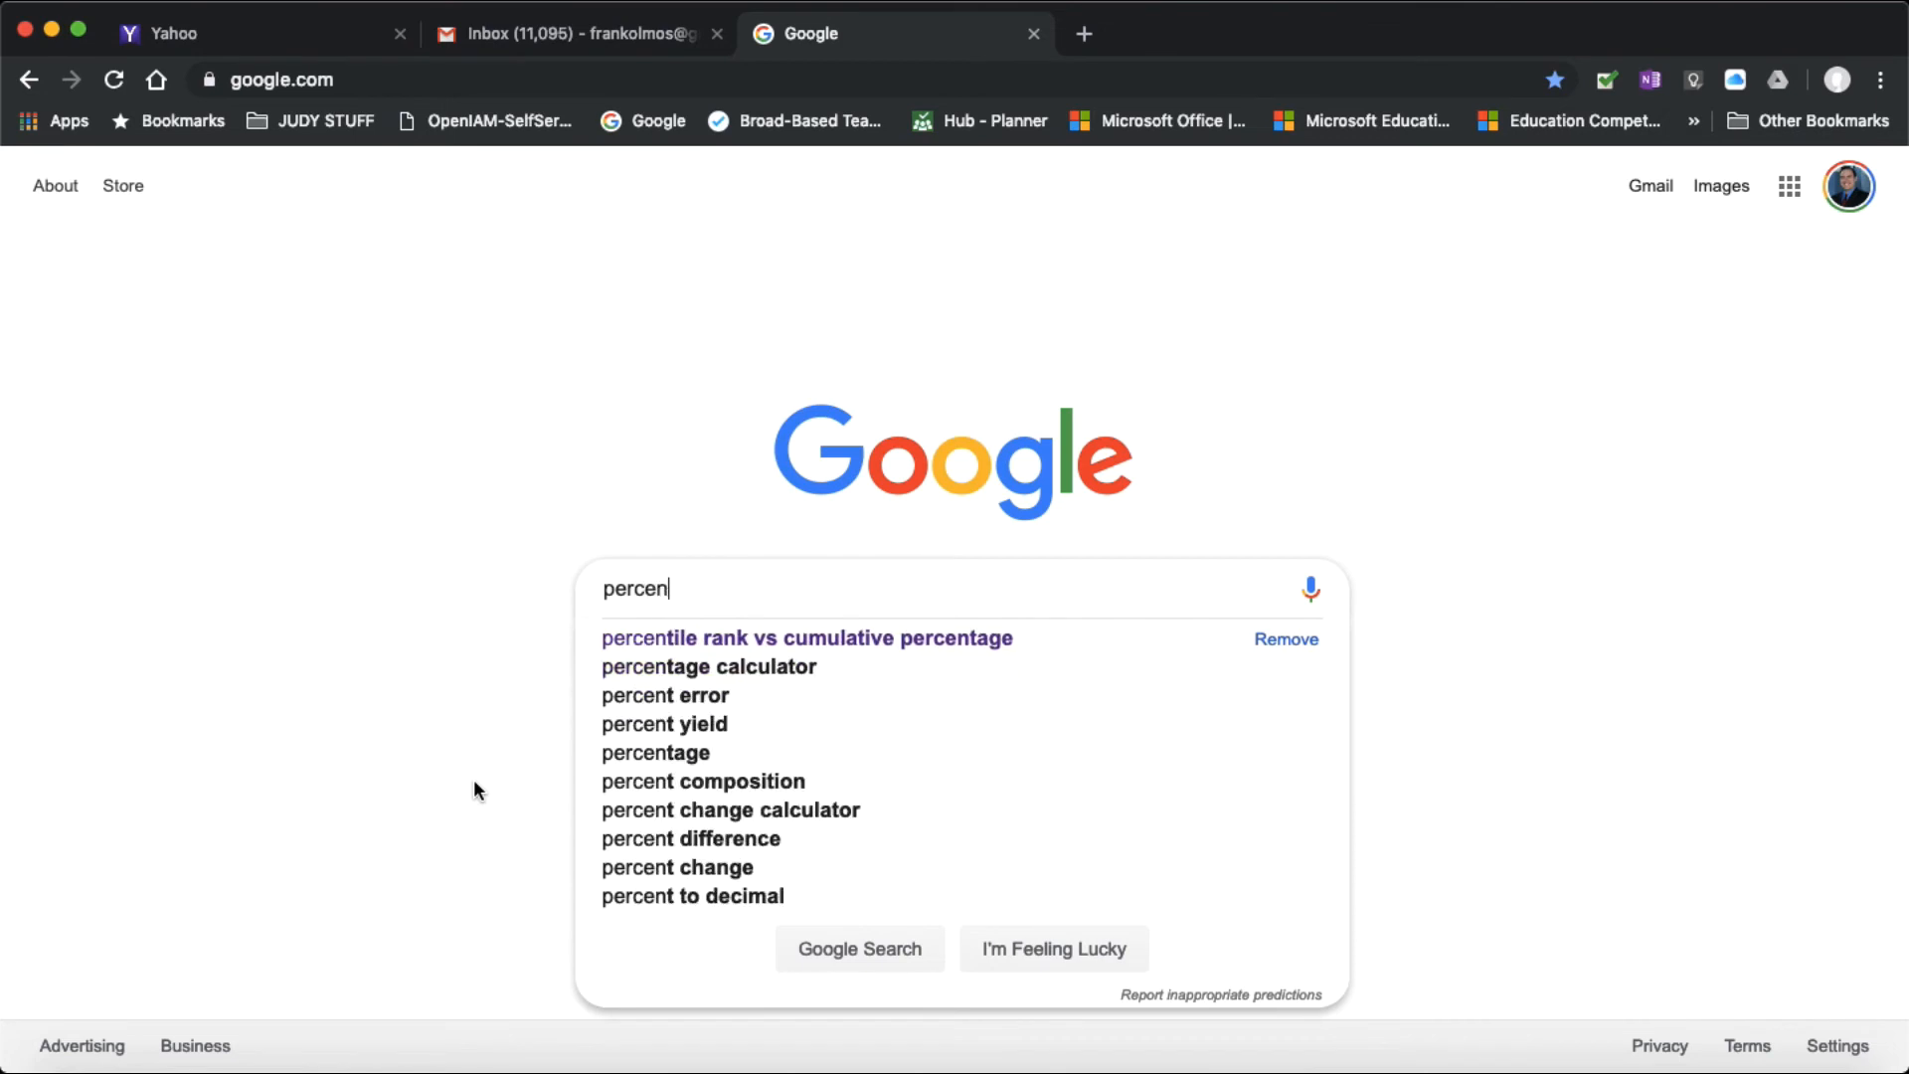
text(tile rank ca)
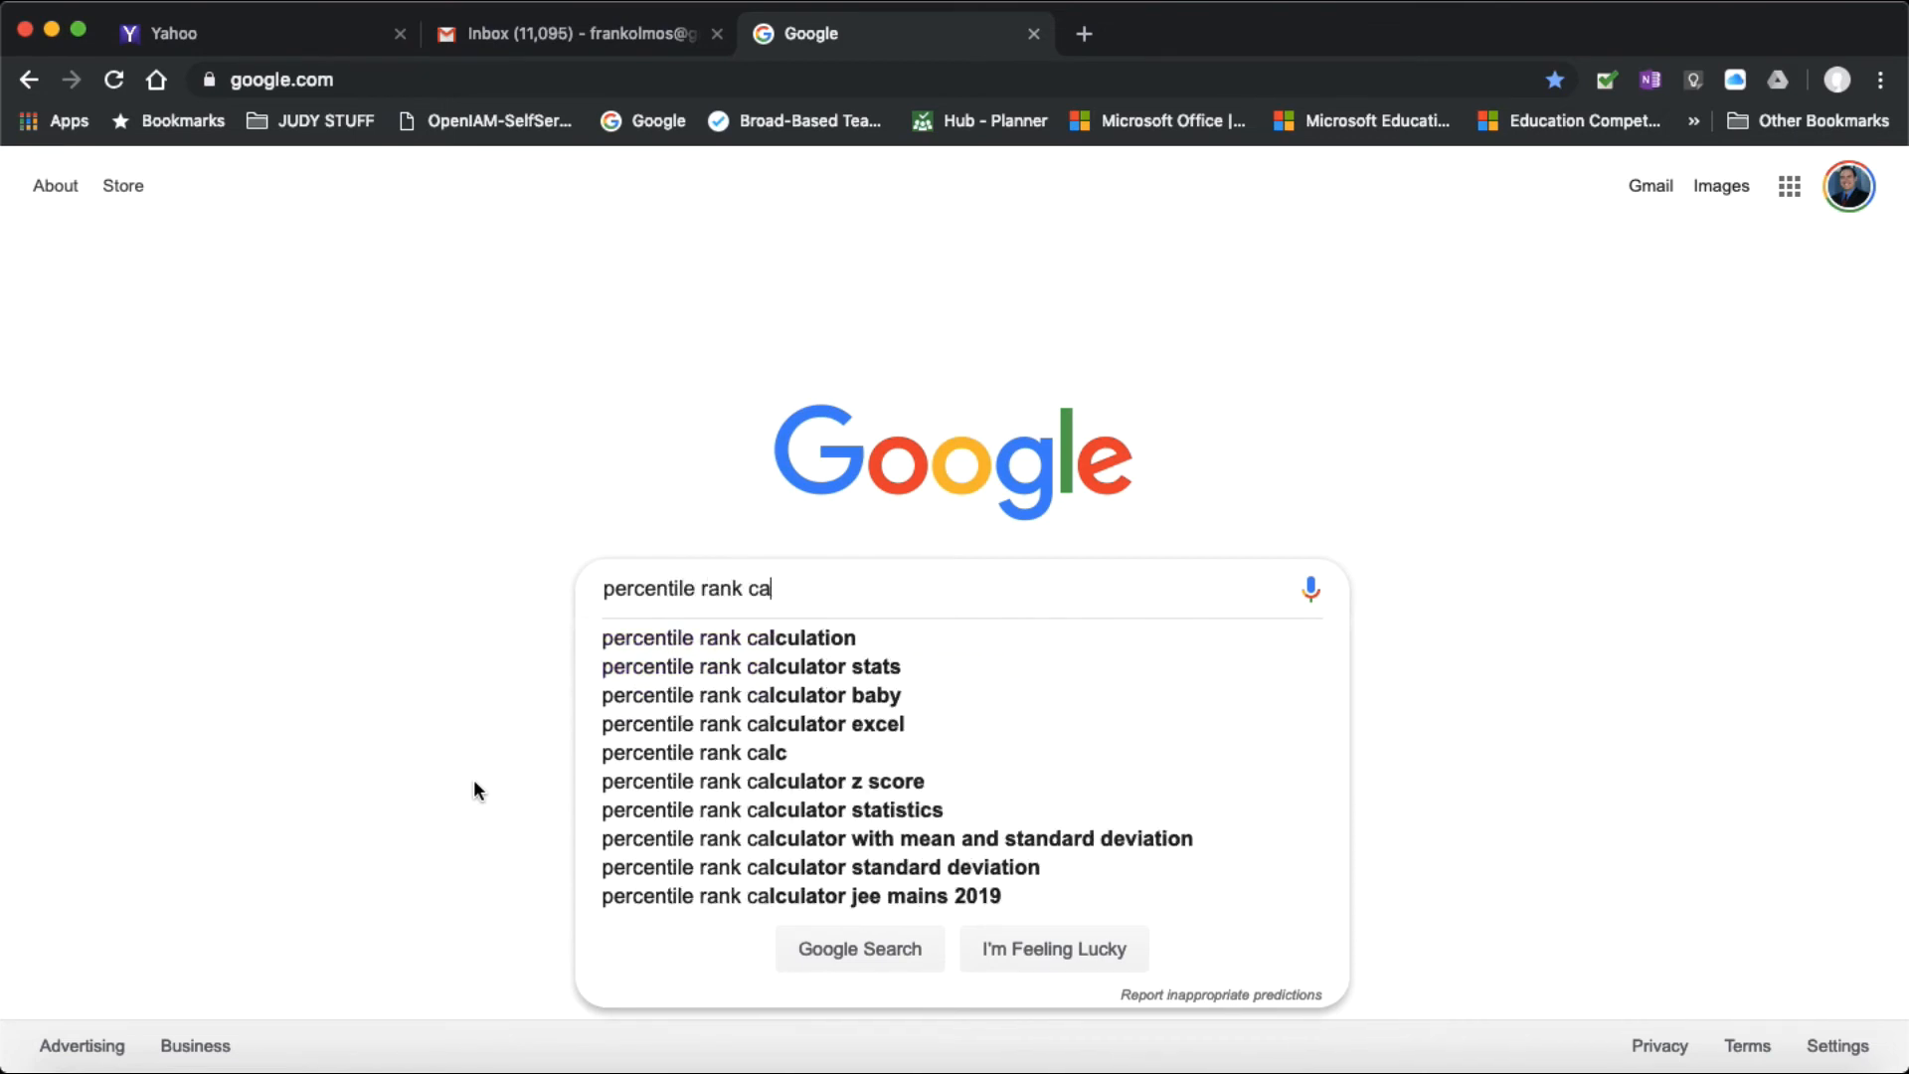
text(lculator)
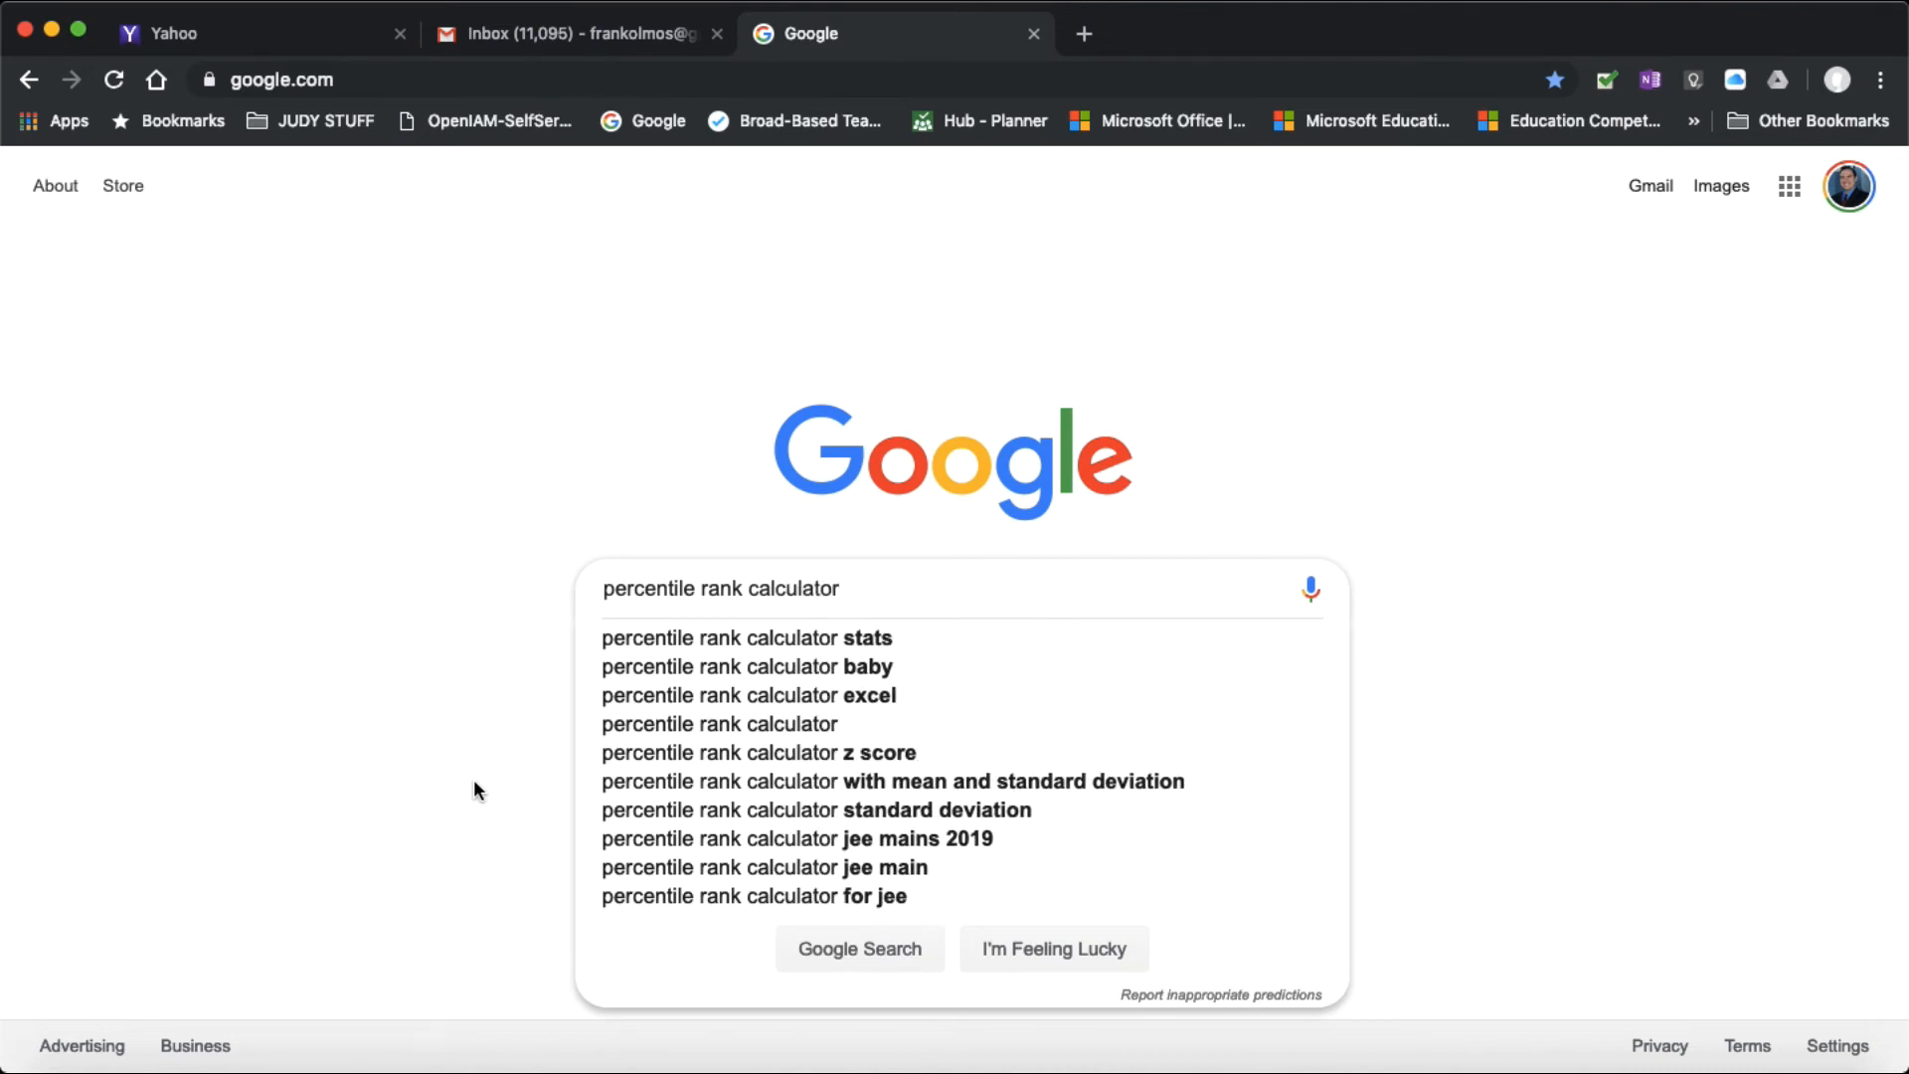
key(Return)
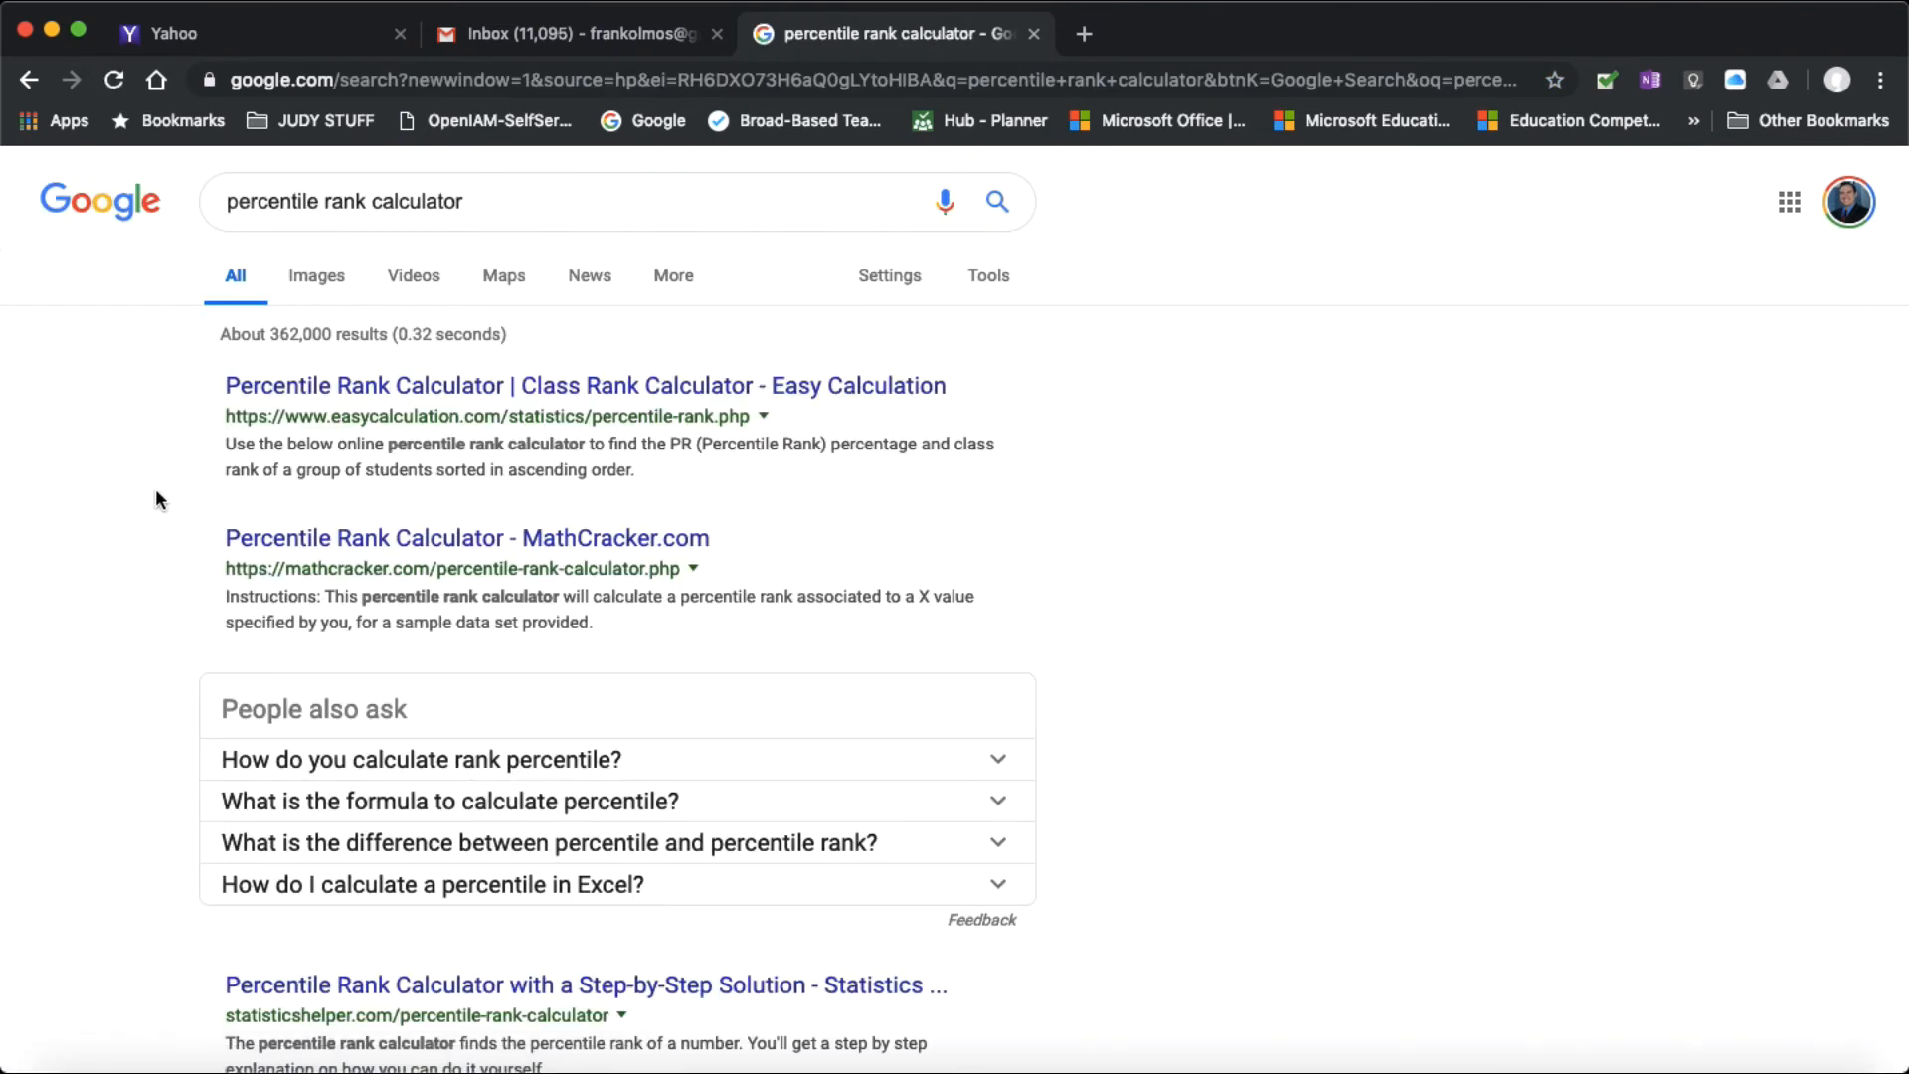
Step: Refine the Google search to "percentile rank calculator z score" and open MeasuringU's Z-Score to Percentile Calculator
click(507, 202)
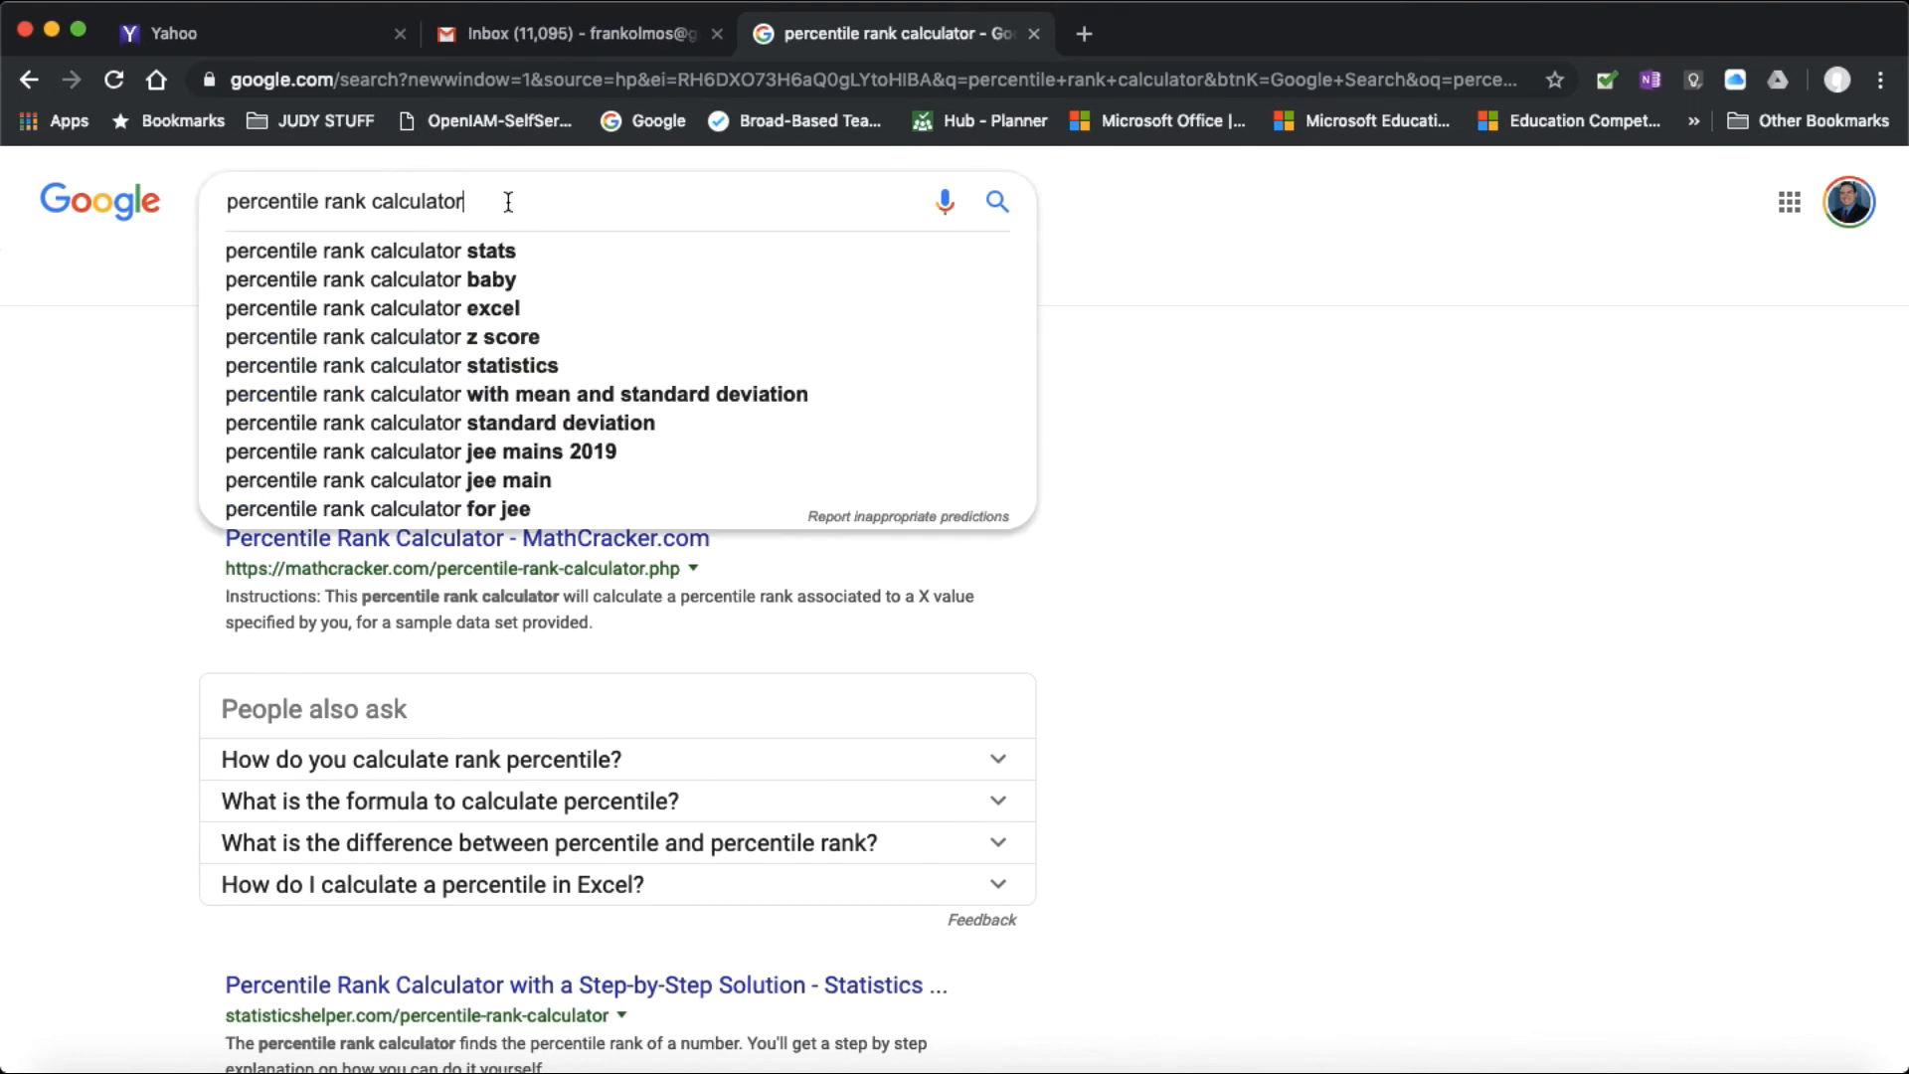
text(z score)
key(Return)
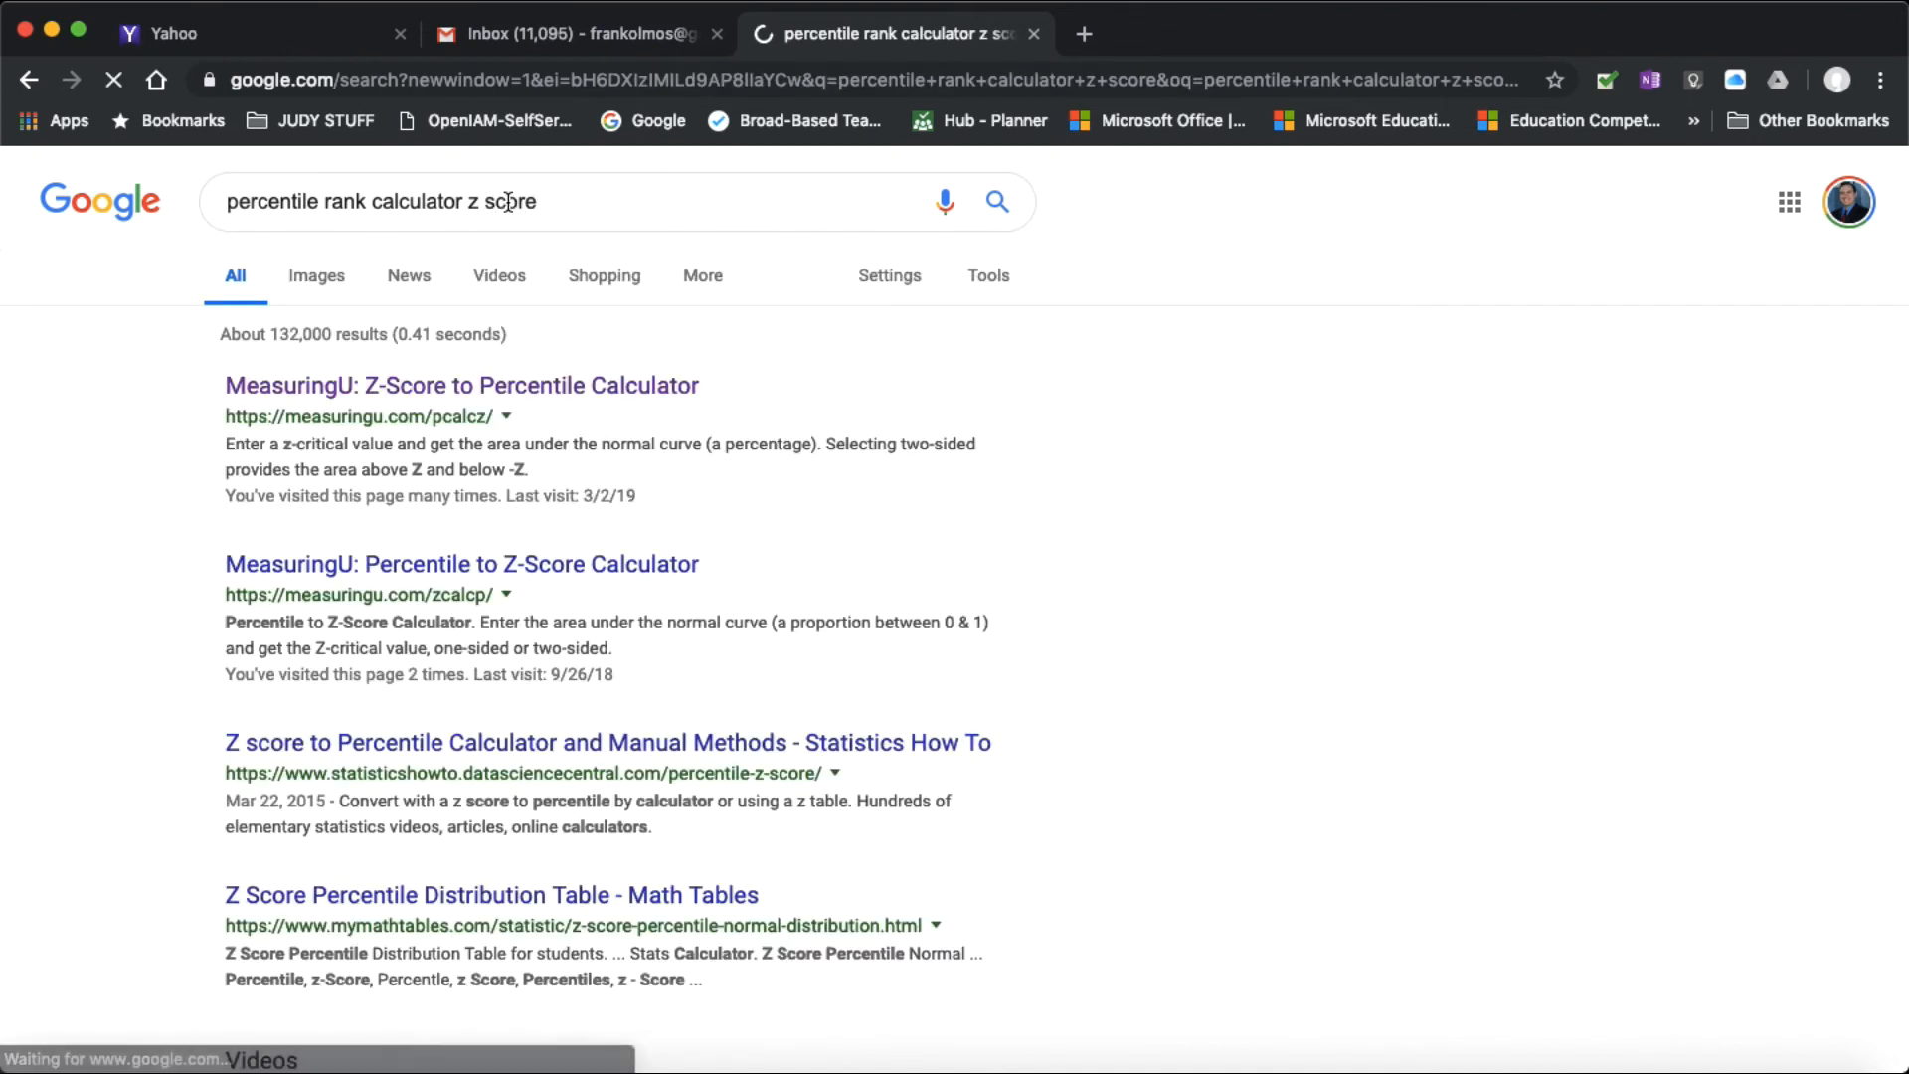
click(276, 390)
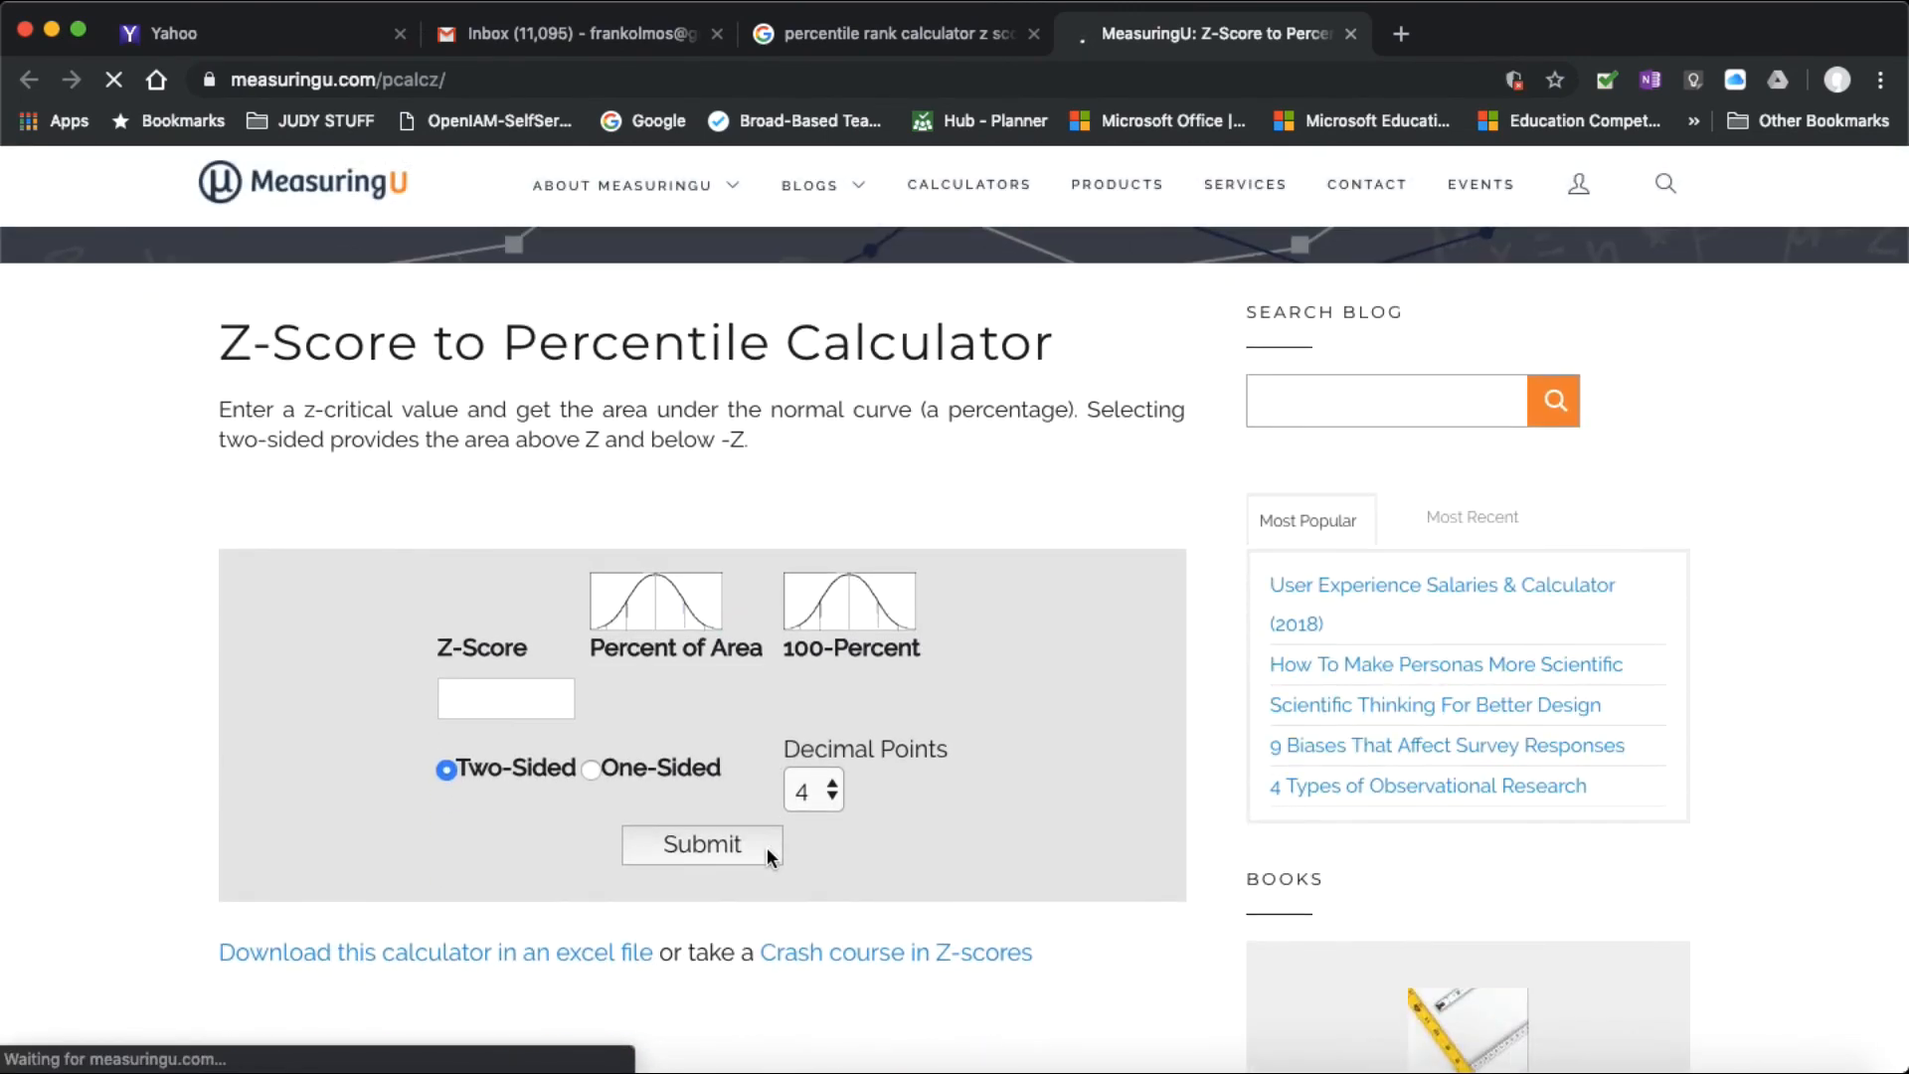
Step: Recheck the LOCTEST z score in Word and, back in Chrome, calculate the one-sided percentile for -0.46 with 2 decimal points
click(1079, 1062)
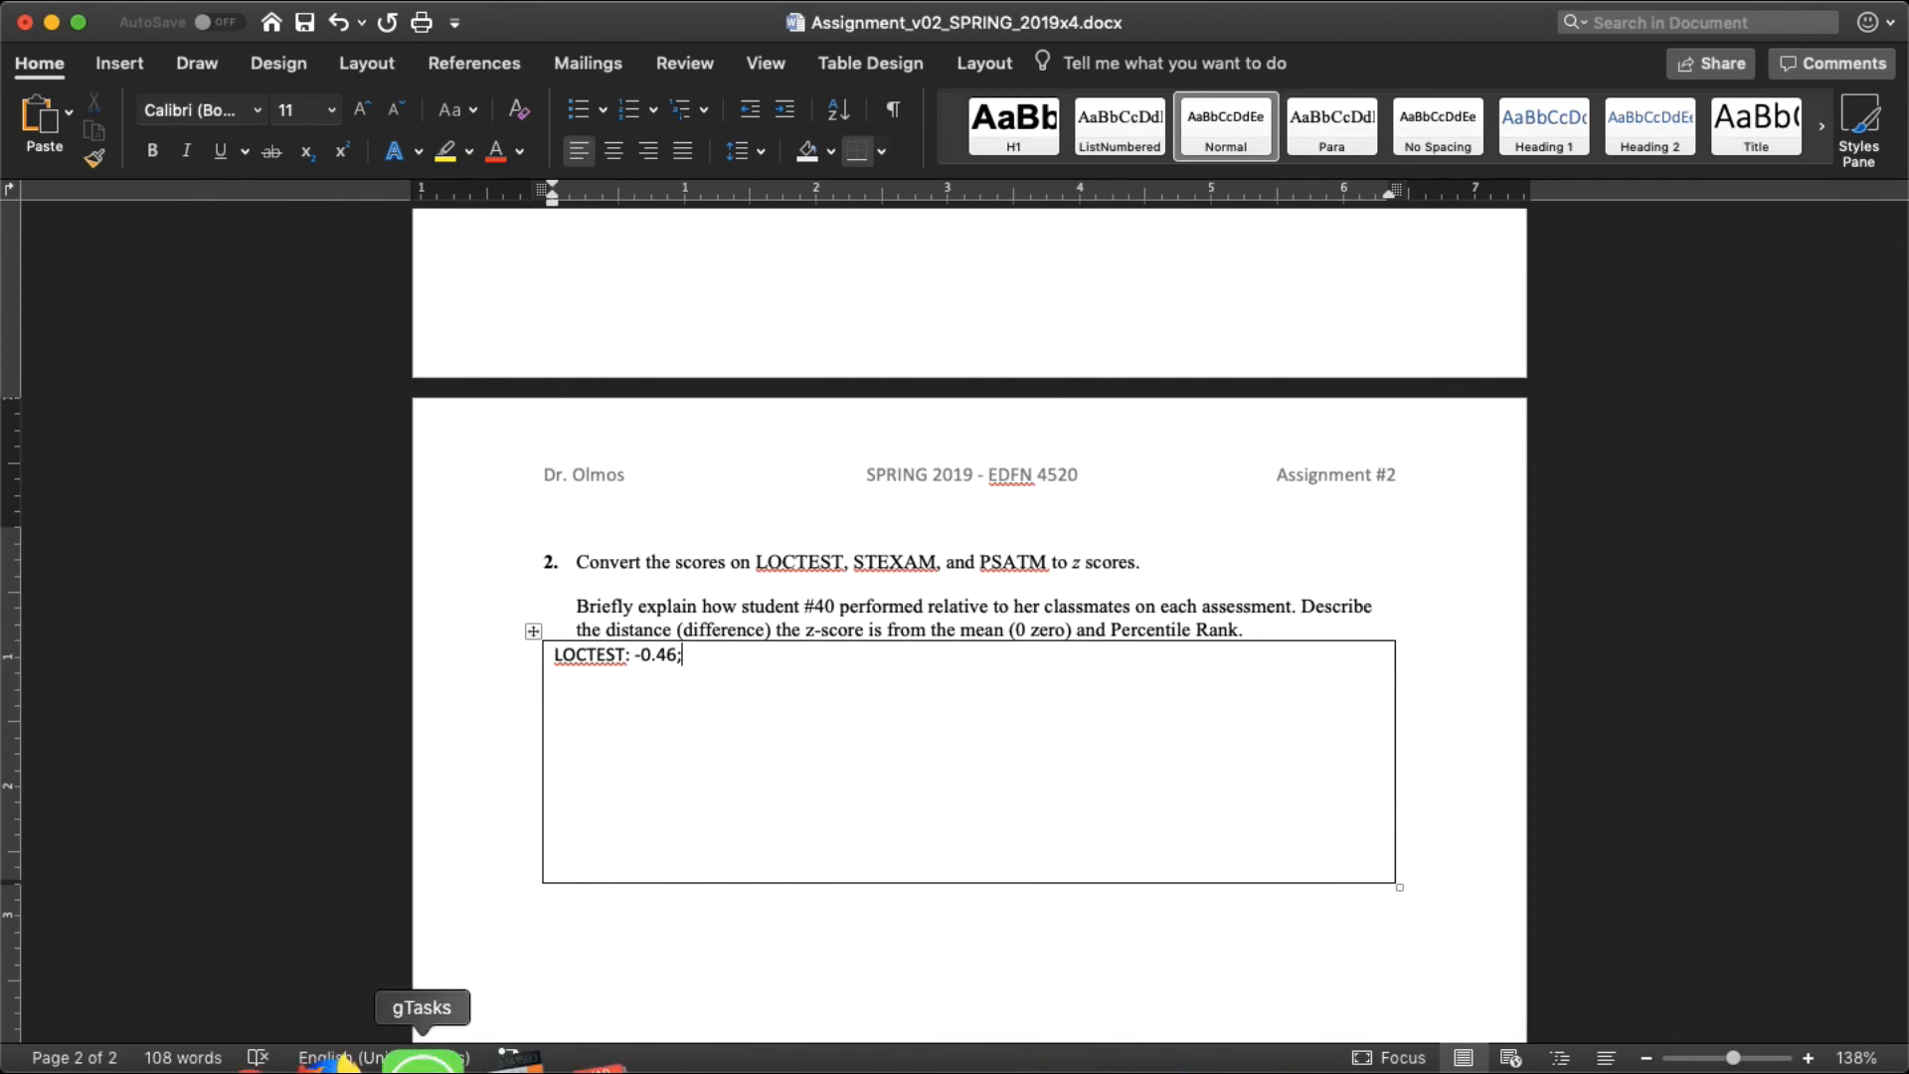
click(320, 1062)
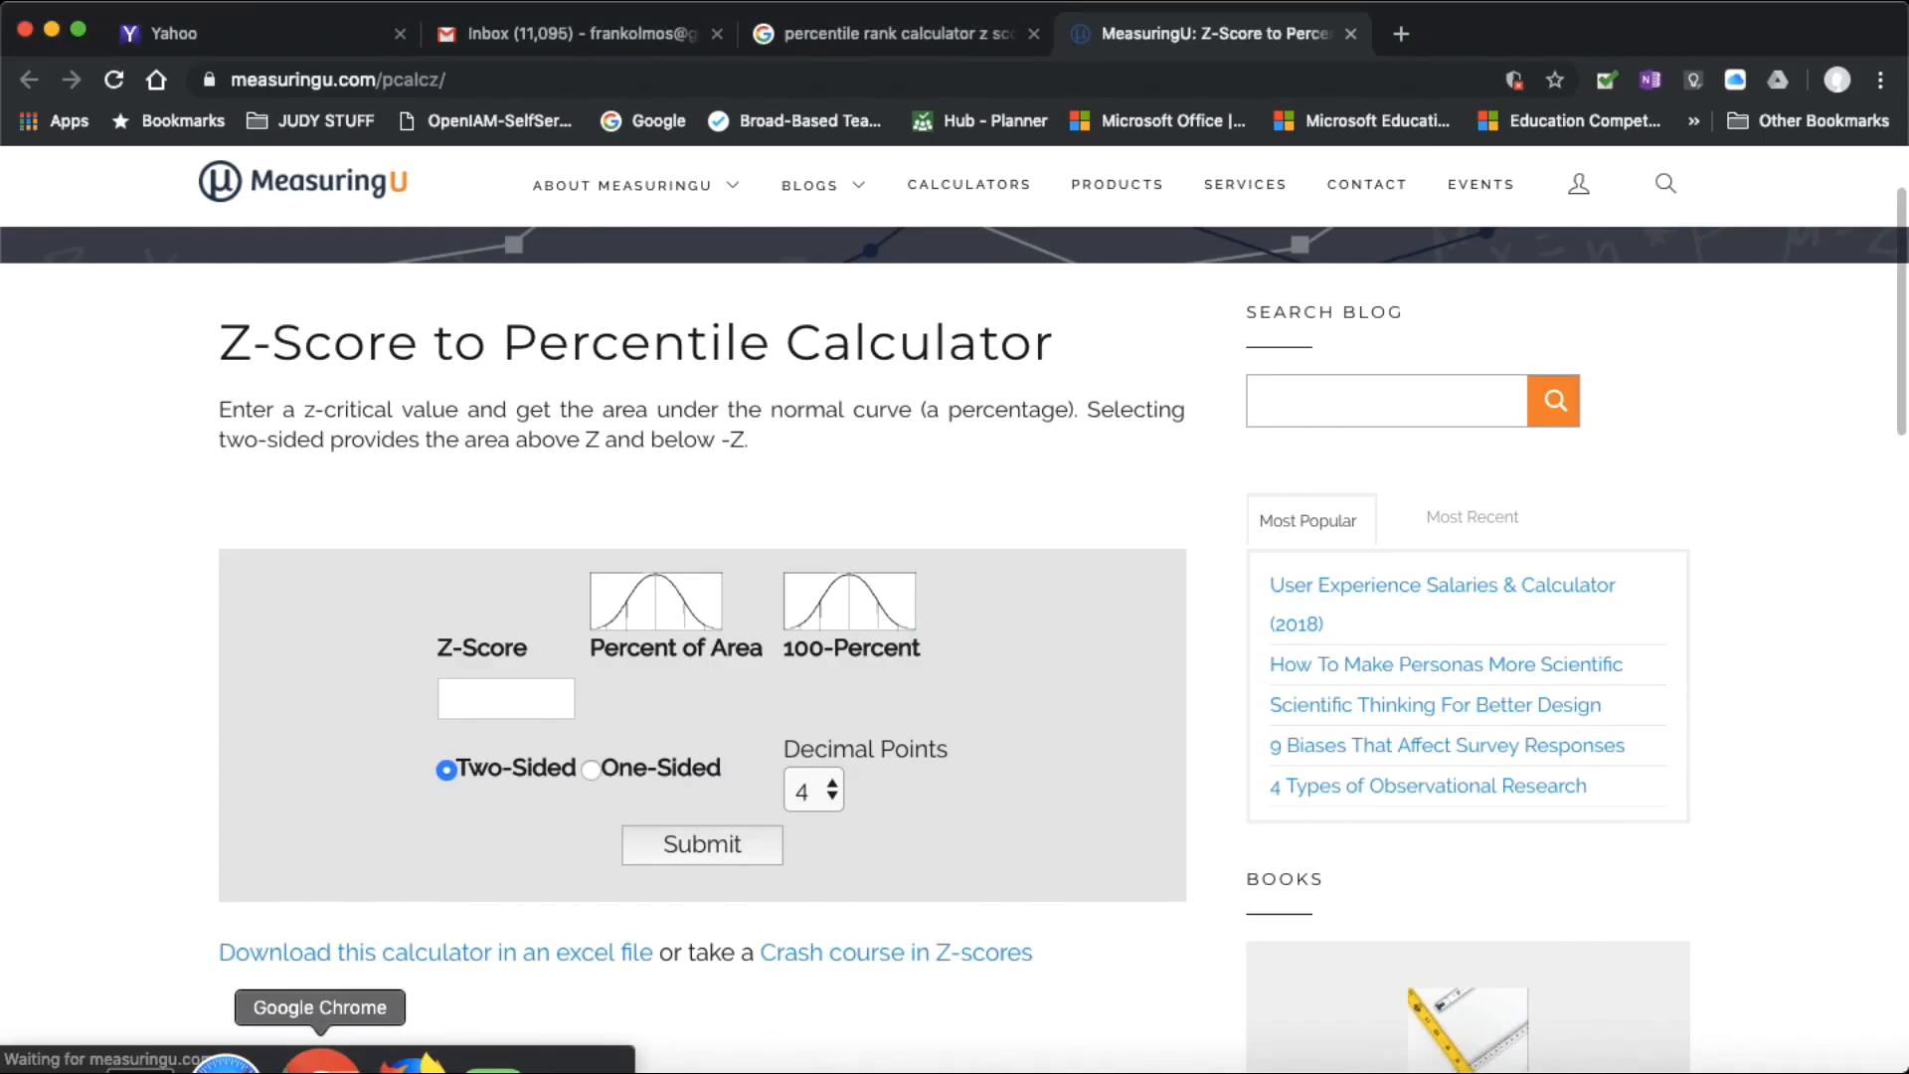
click(464, 689)
text(-)
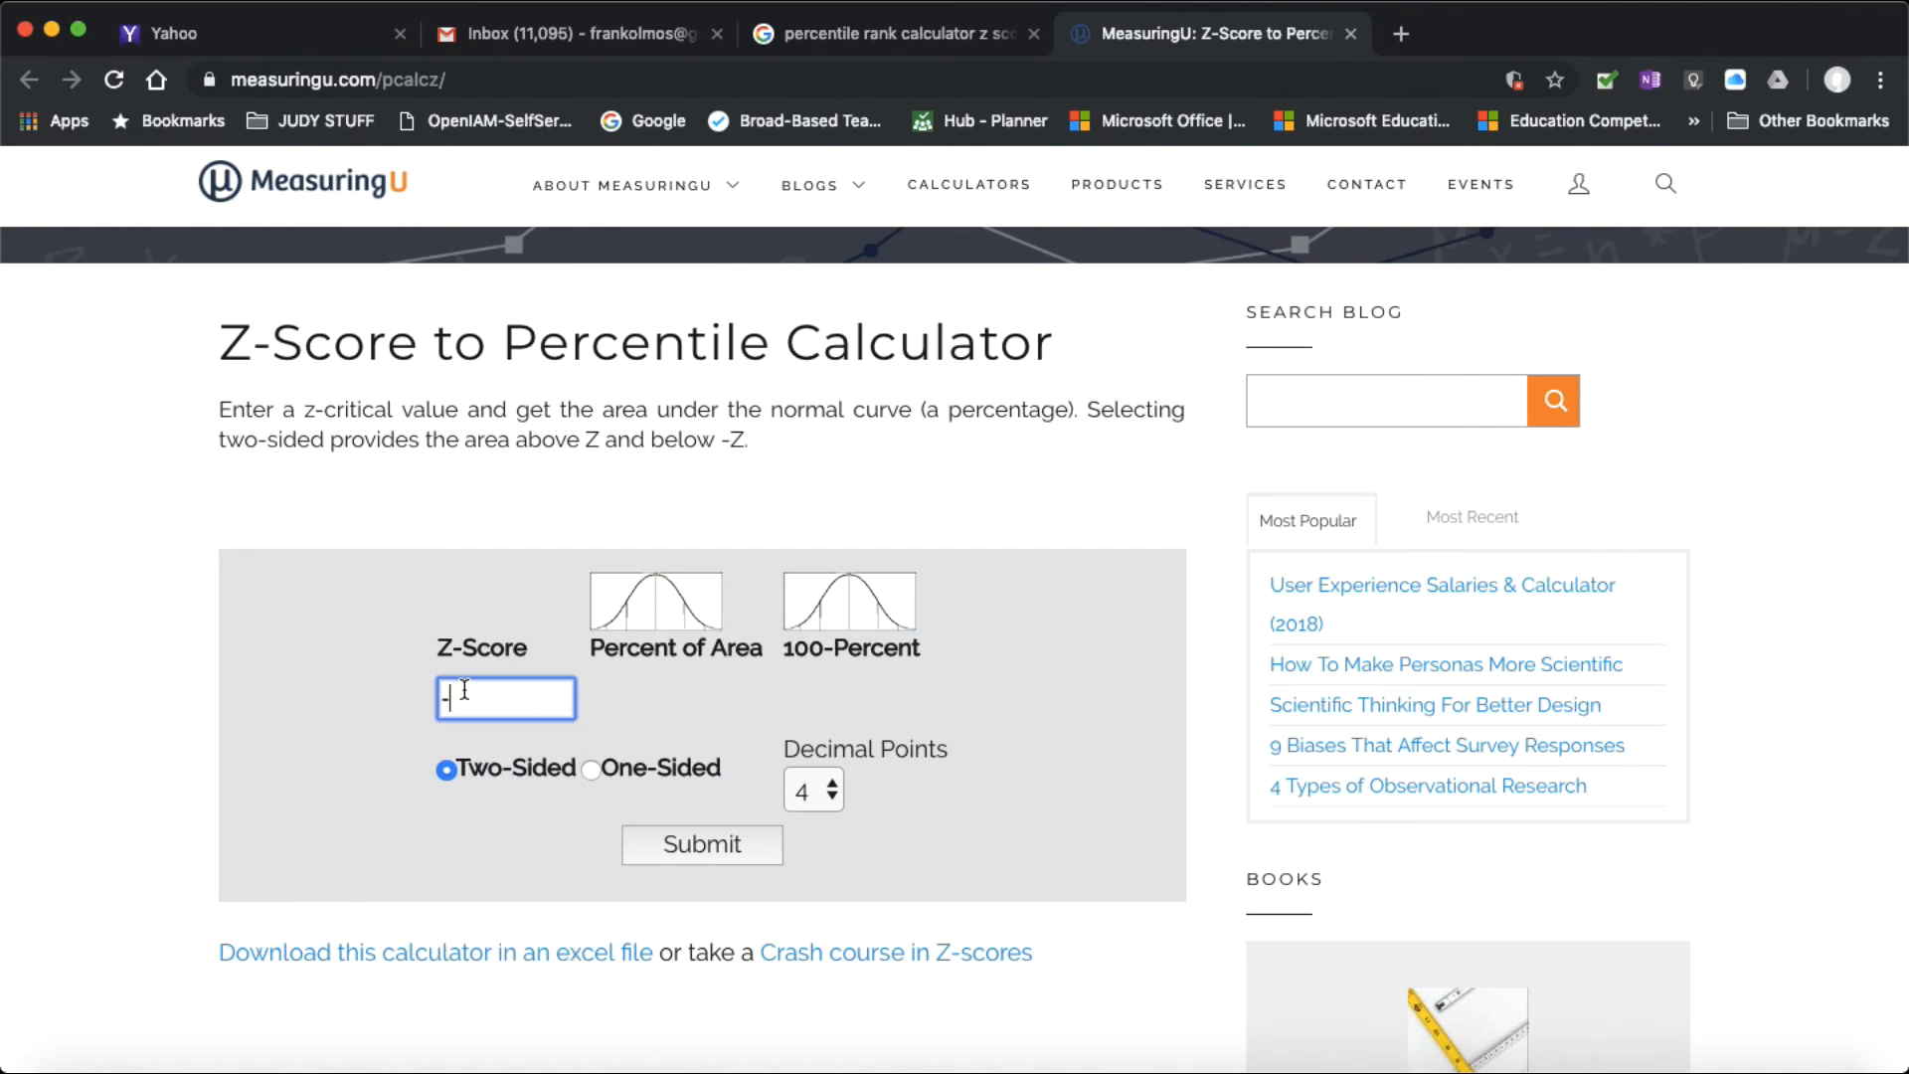
text(0.)
text(46)
click(591, 769)
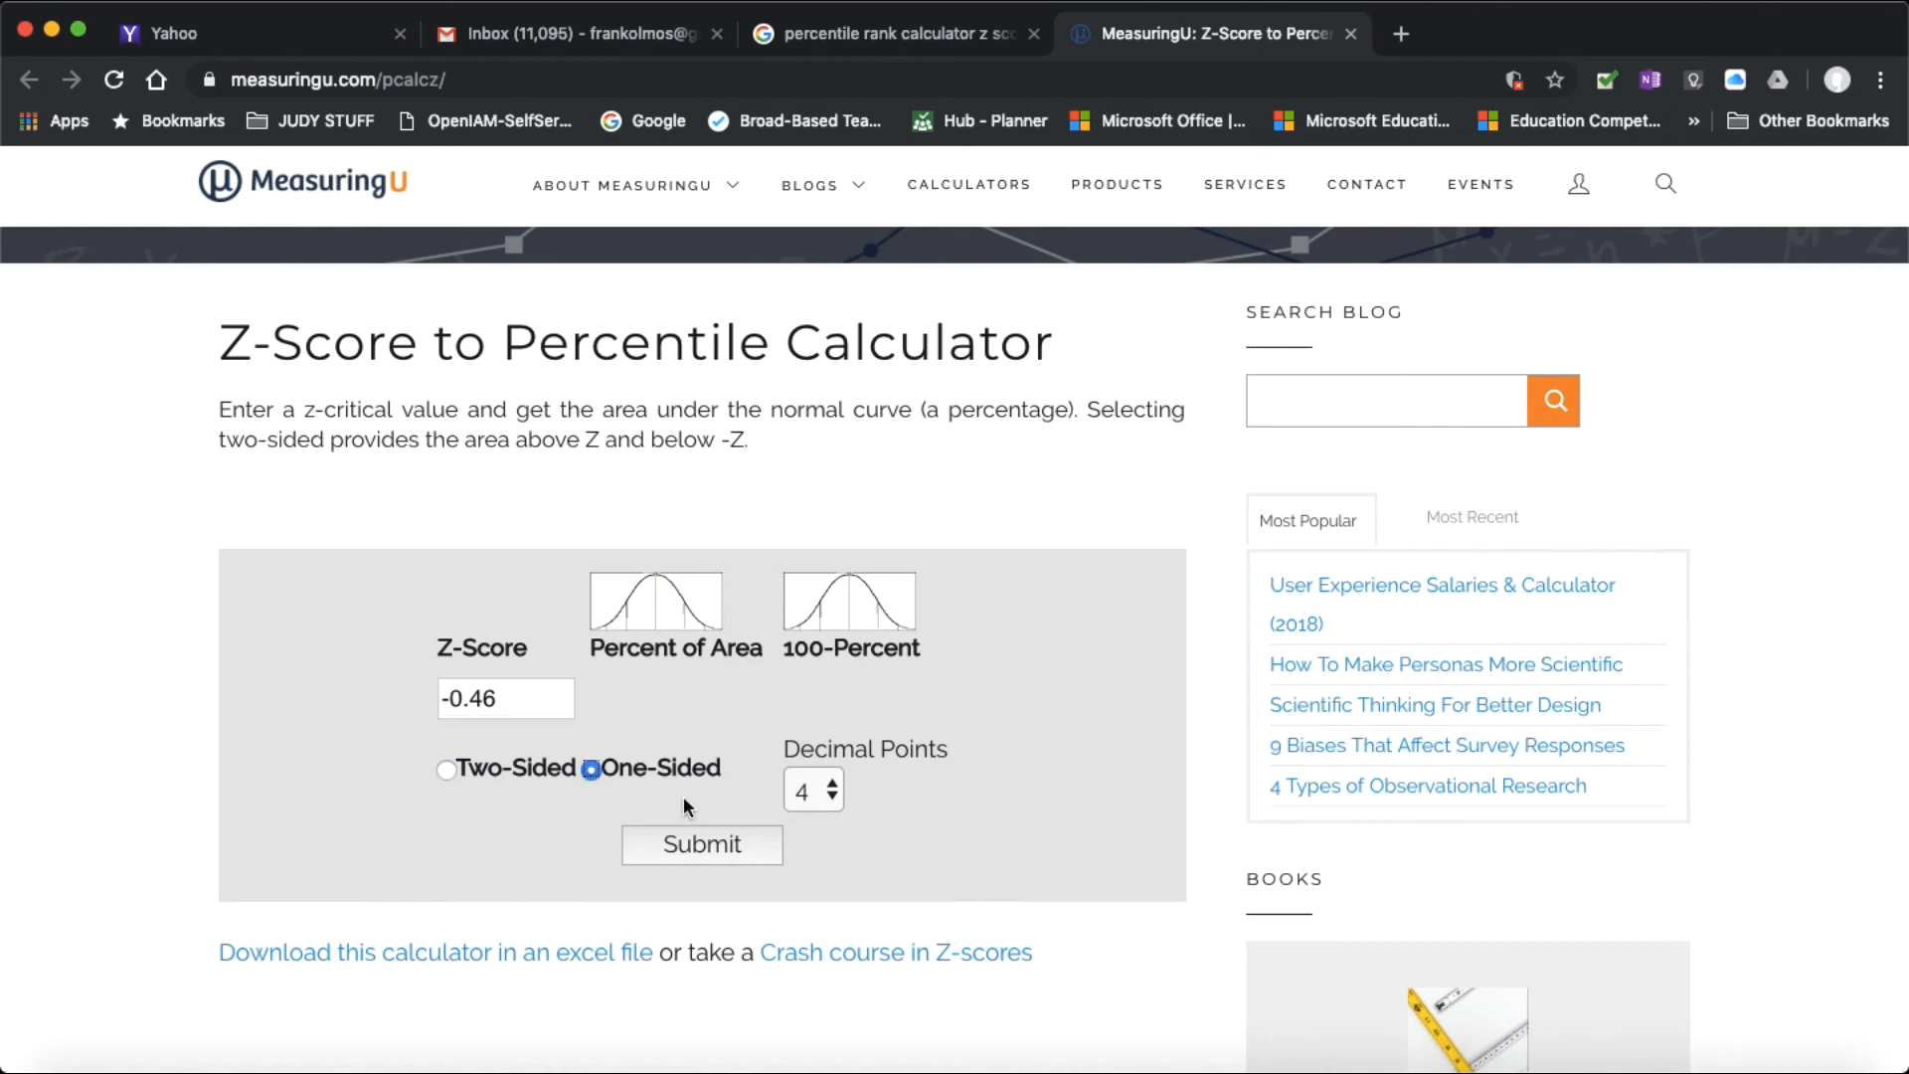
click(803, 791)
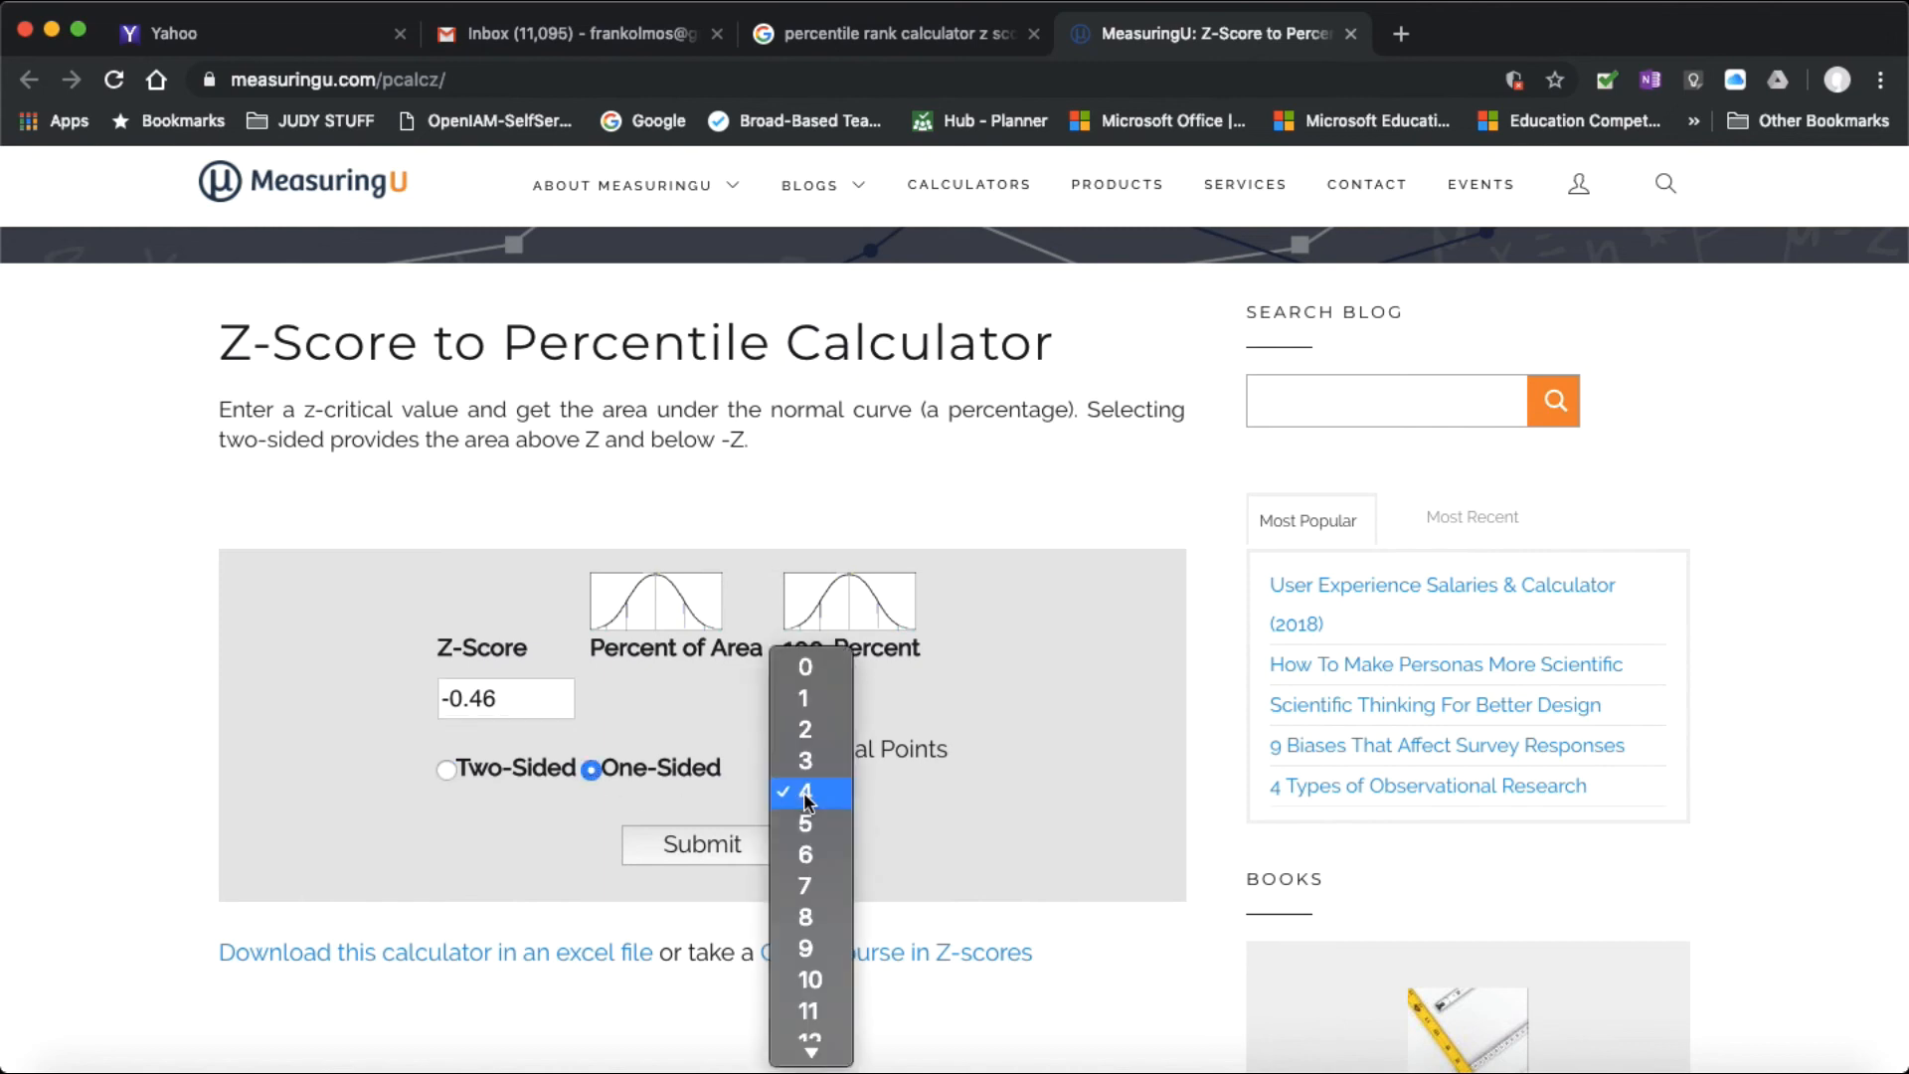
click(803, 730)
click(716, 855)
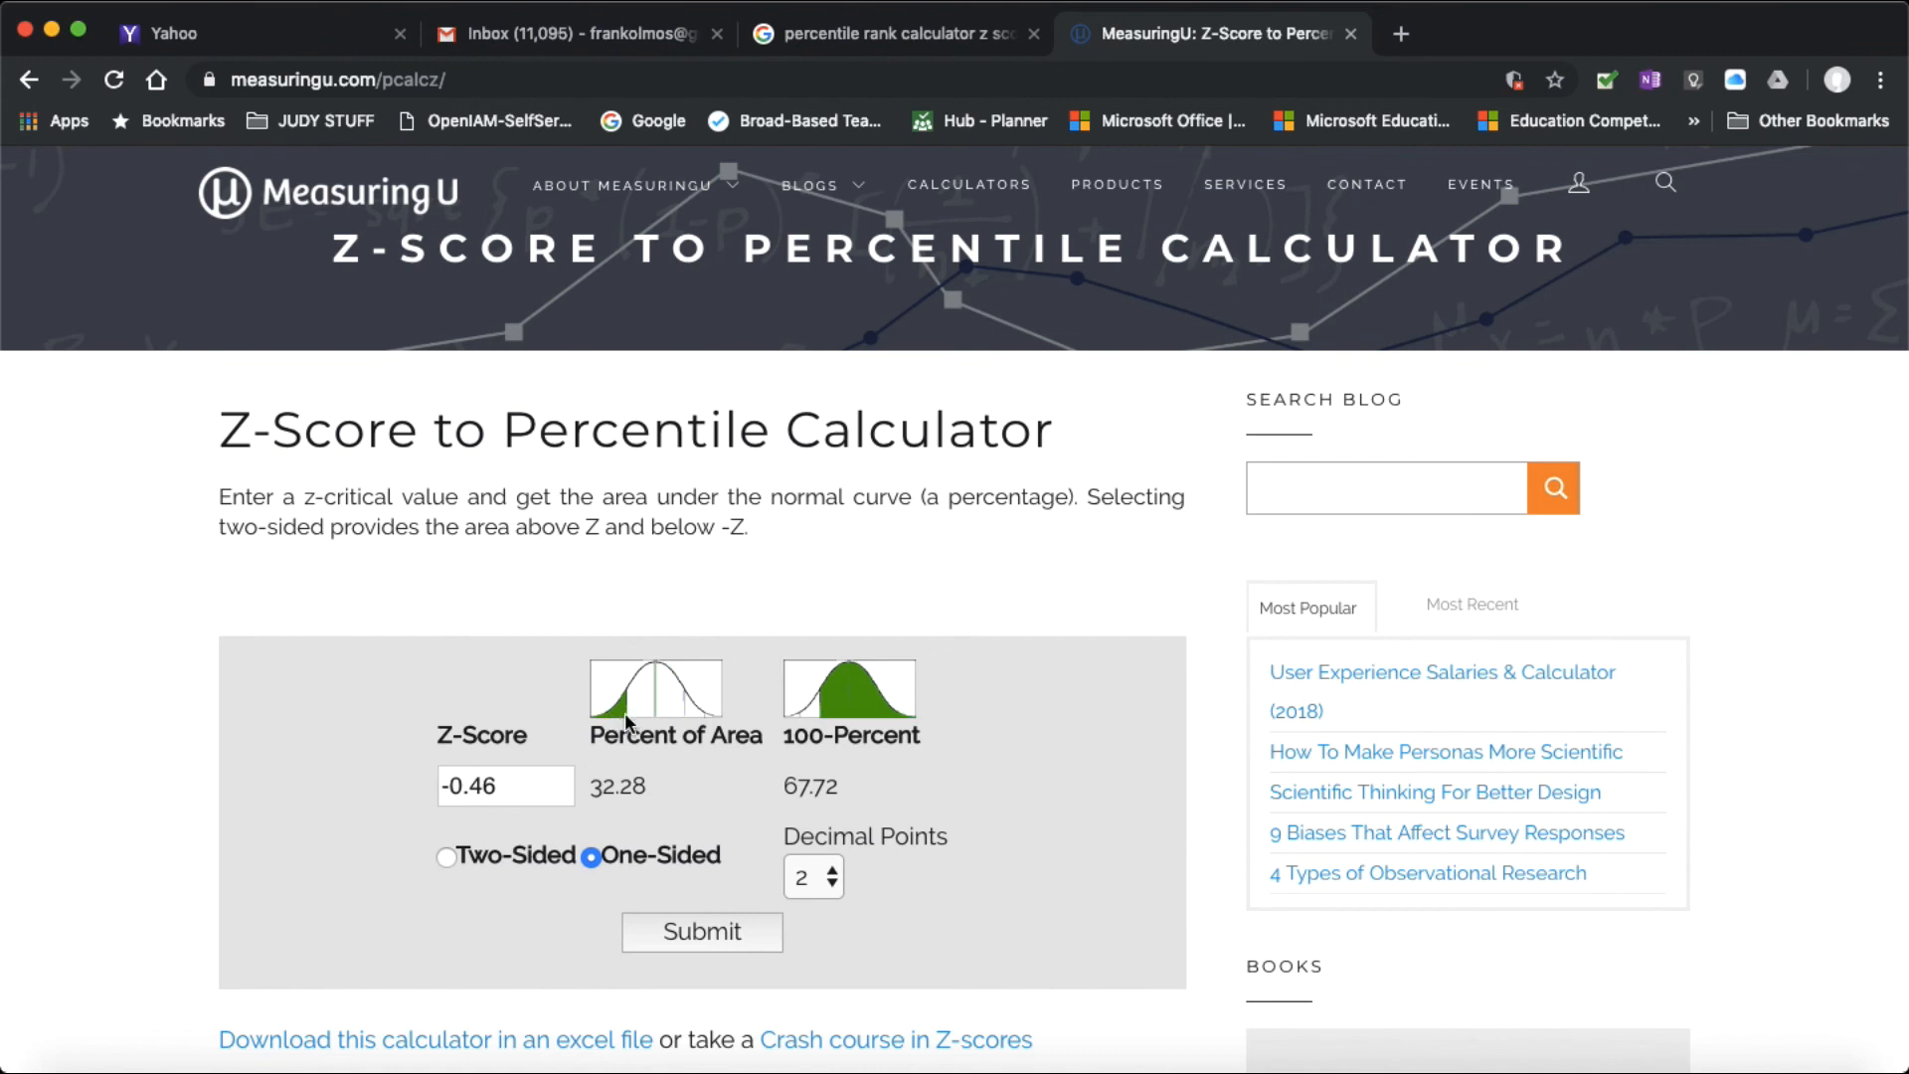
Step: Switch to the assignment document in Word and add "Percentile Rank is 32." after the LOCTEST z score
mouse_move(618, 722)
click(1085, 1064)
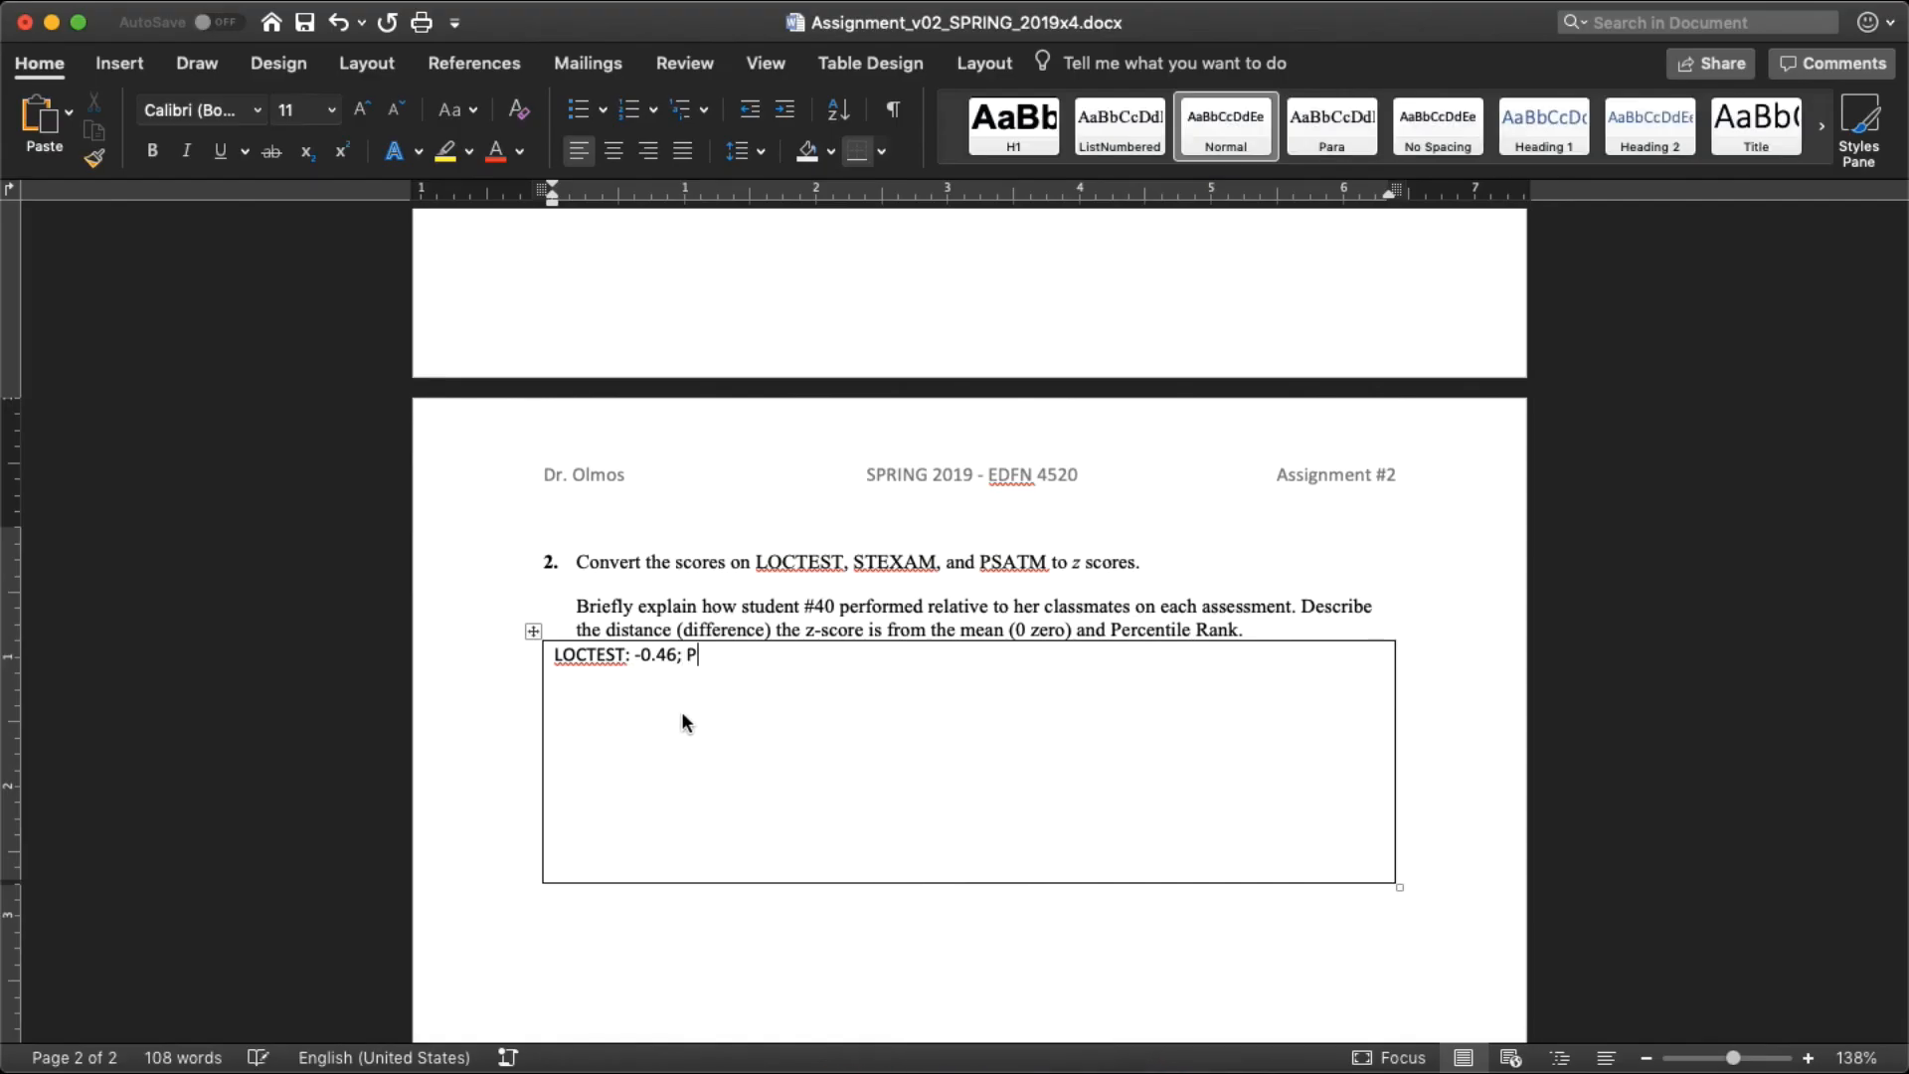
text(centile Rank 32)
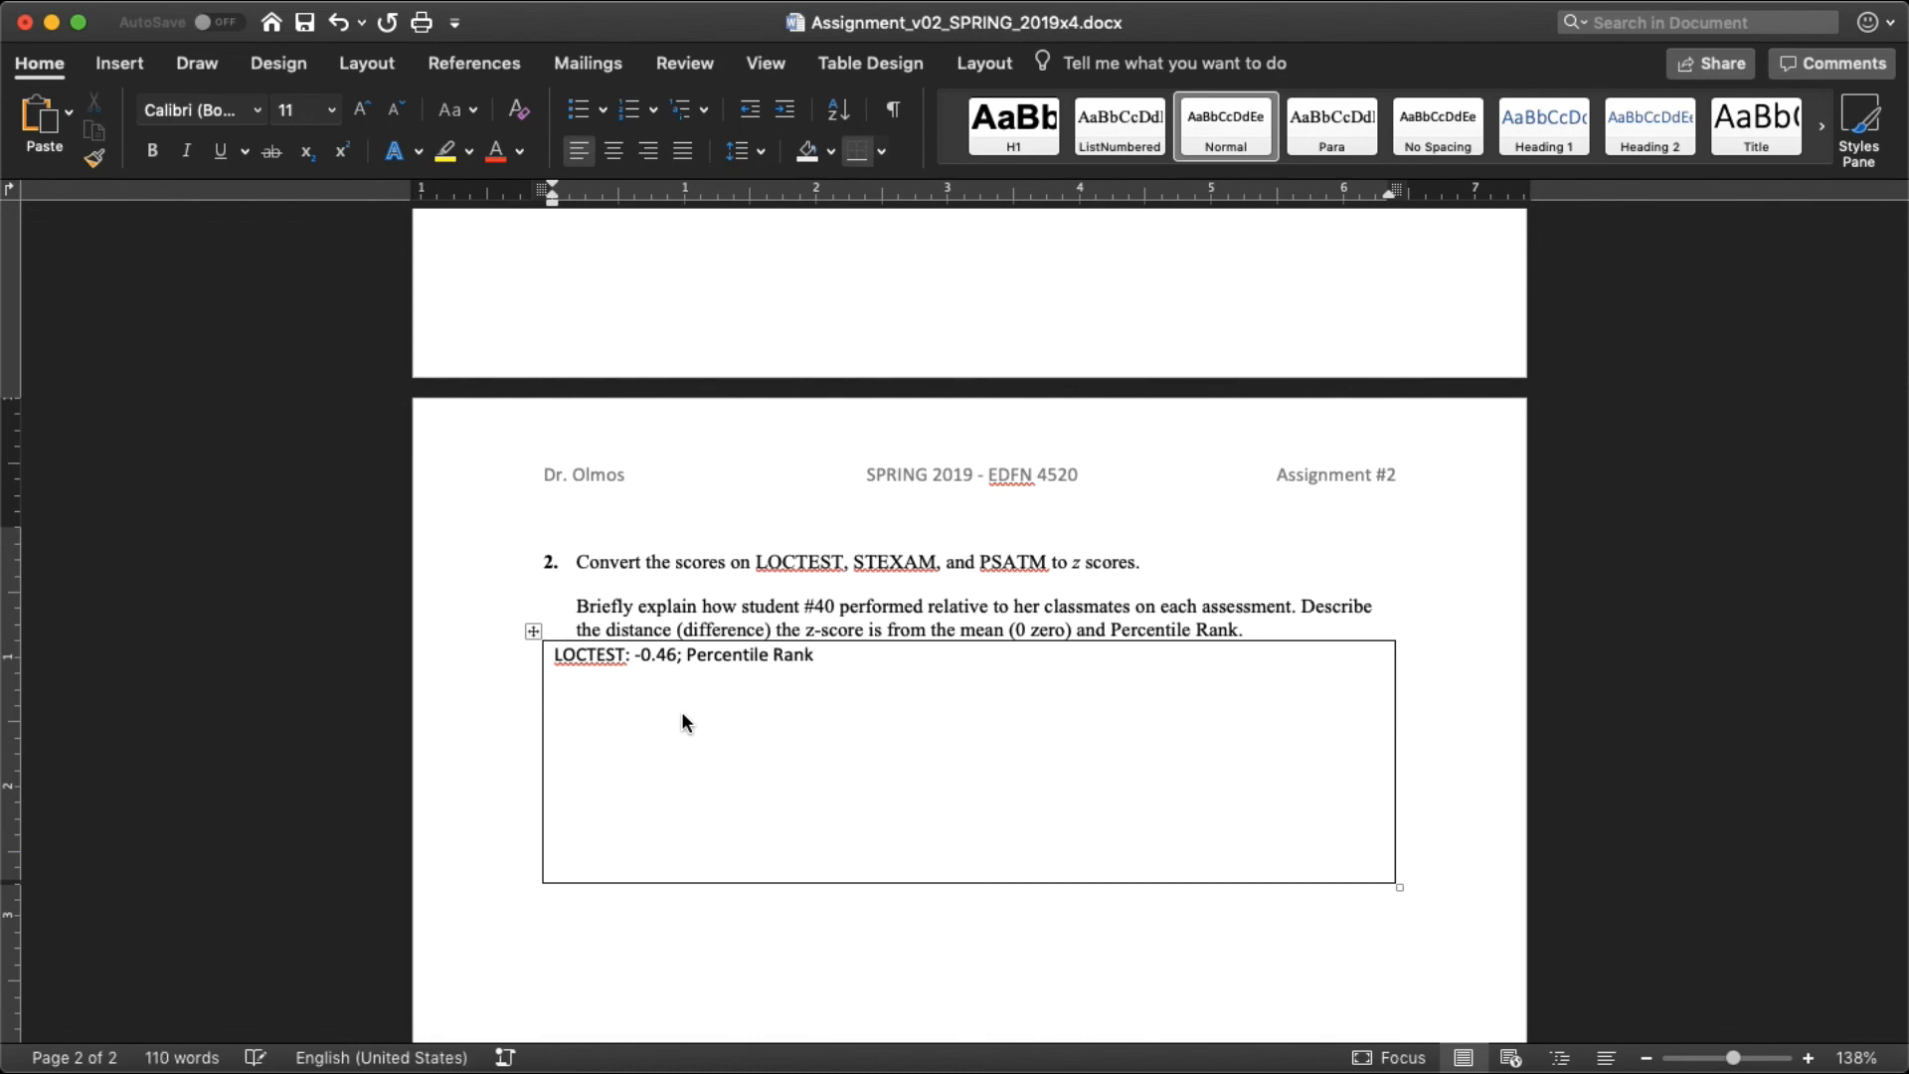
key(BackSpace)
key(BackSpace)
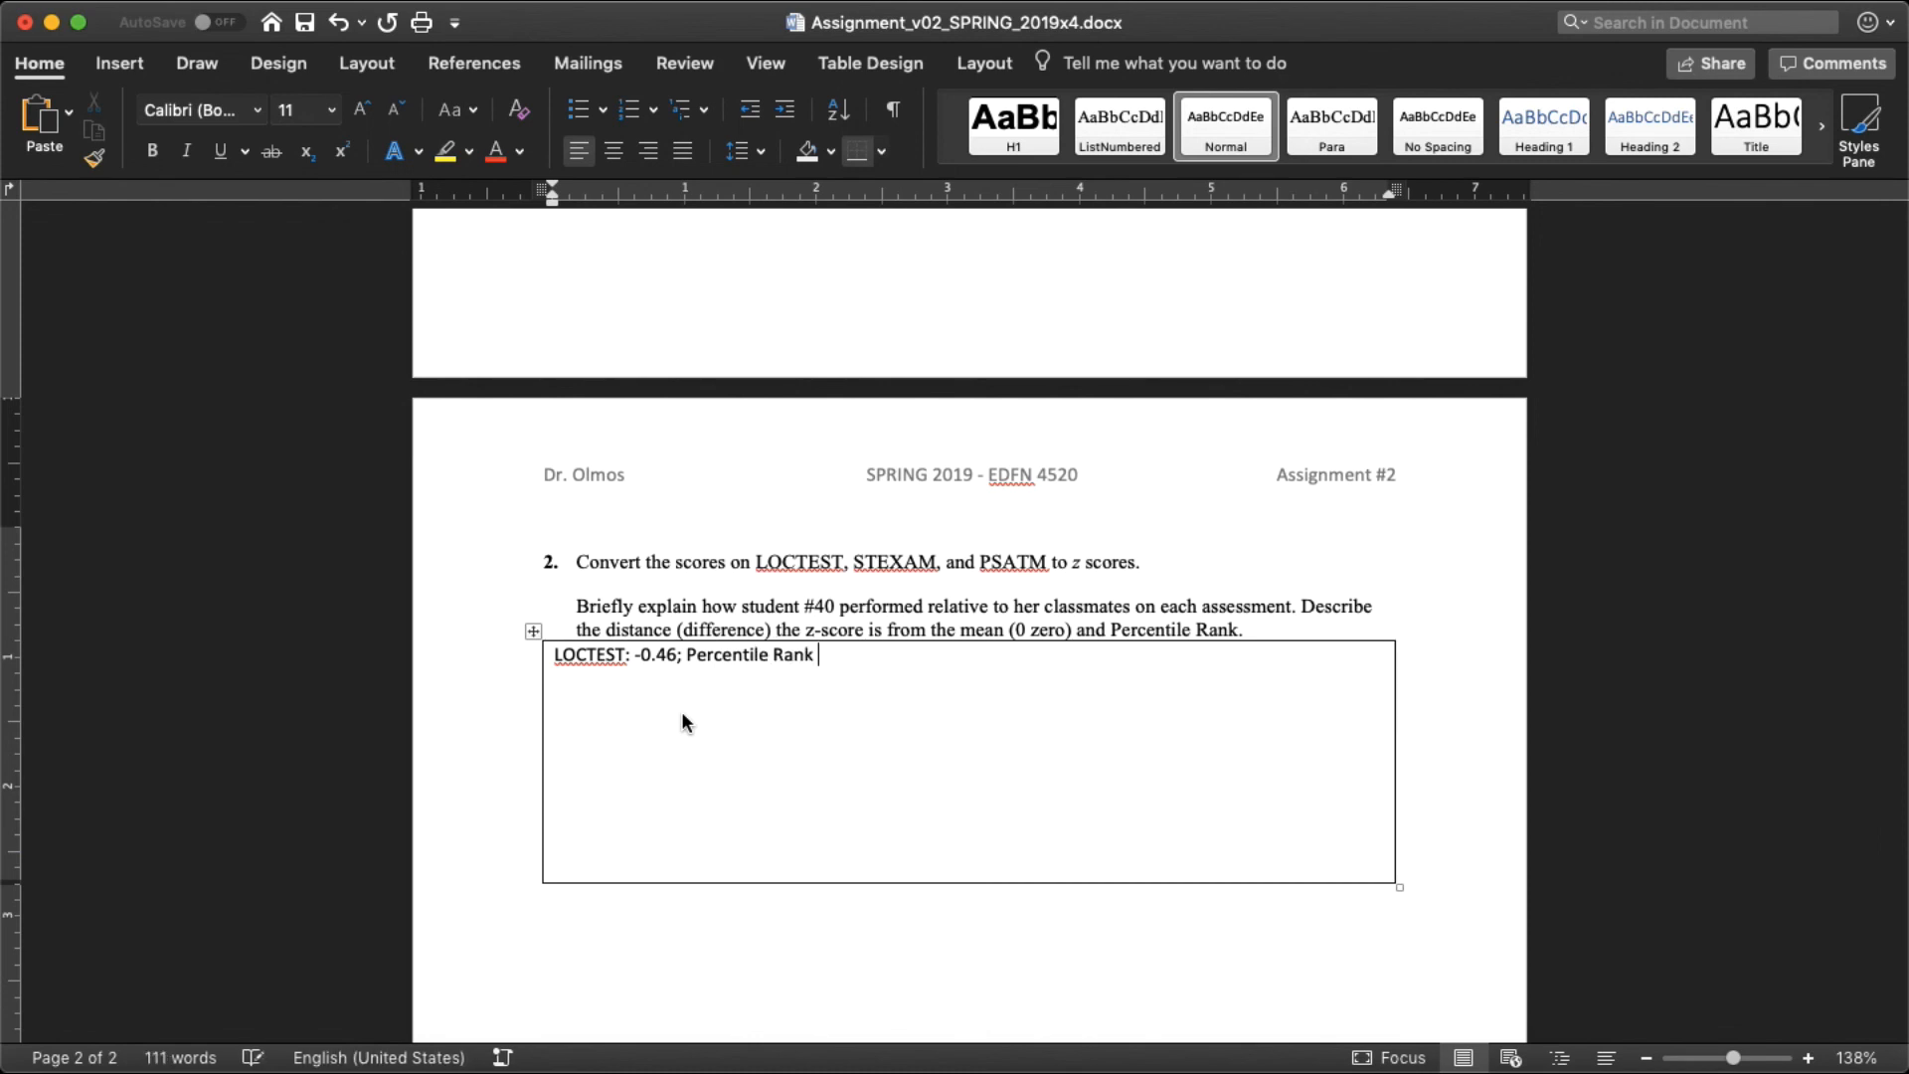
text(is 32.)
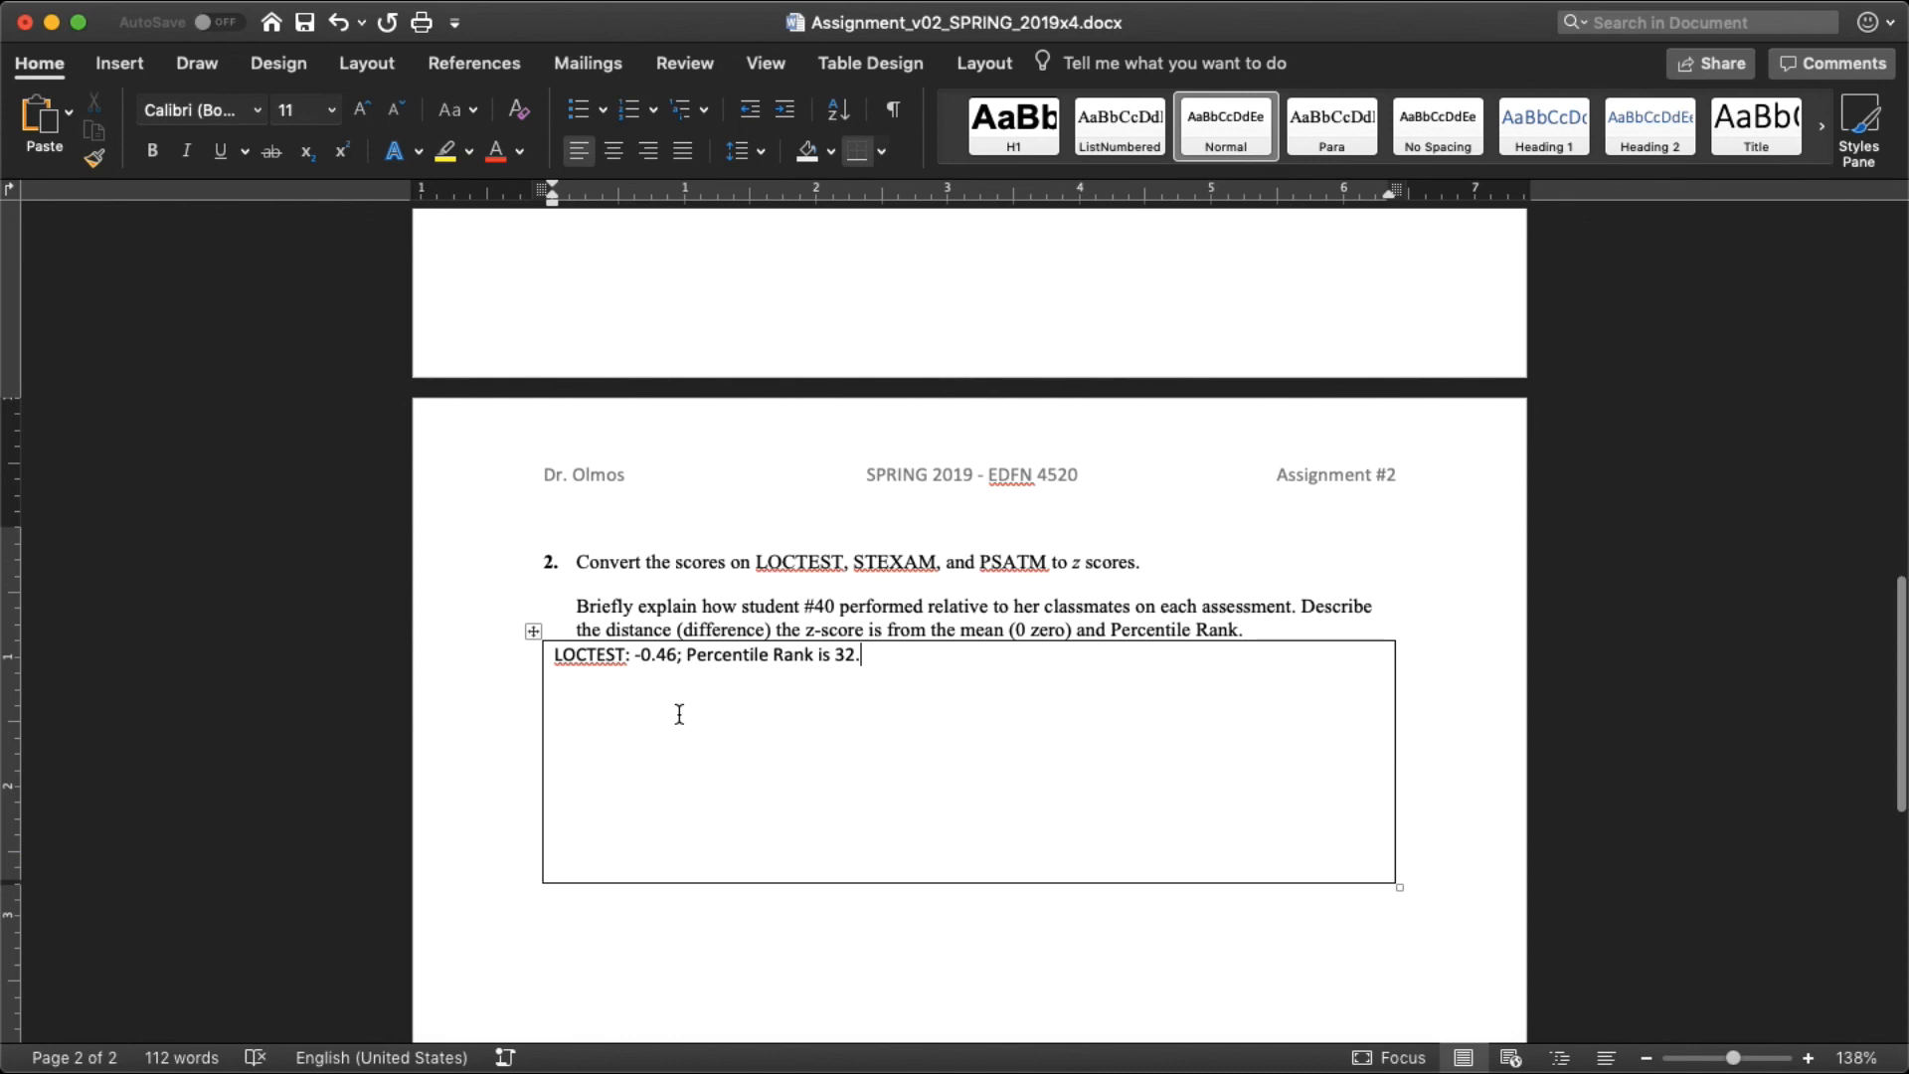
scroll(680, 714, down, 1)
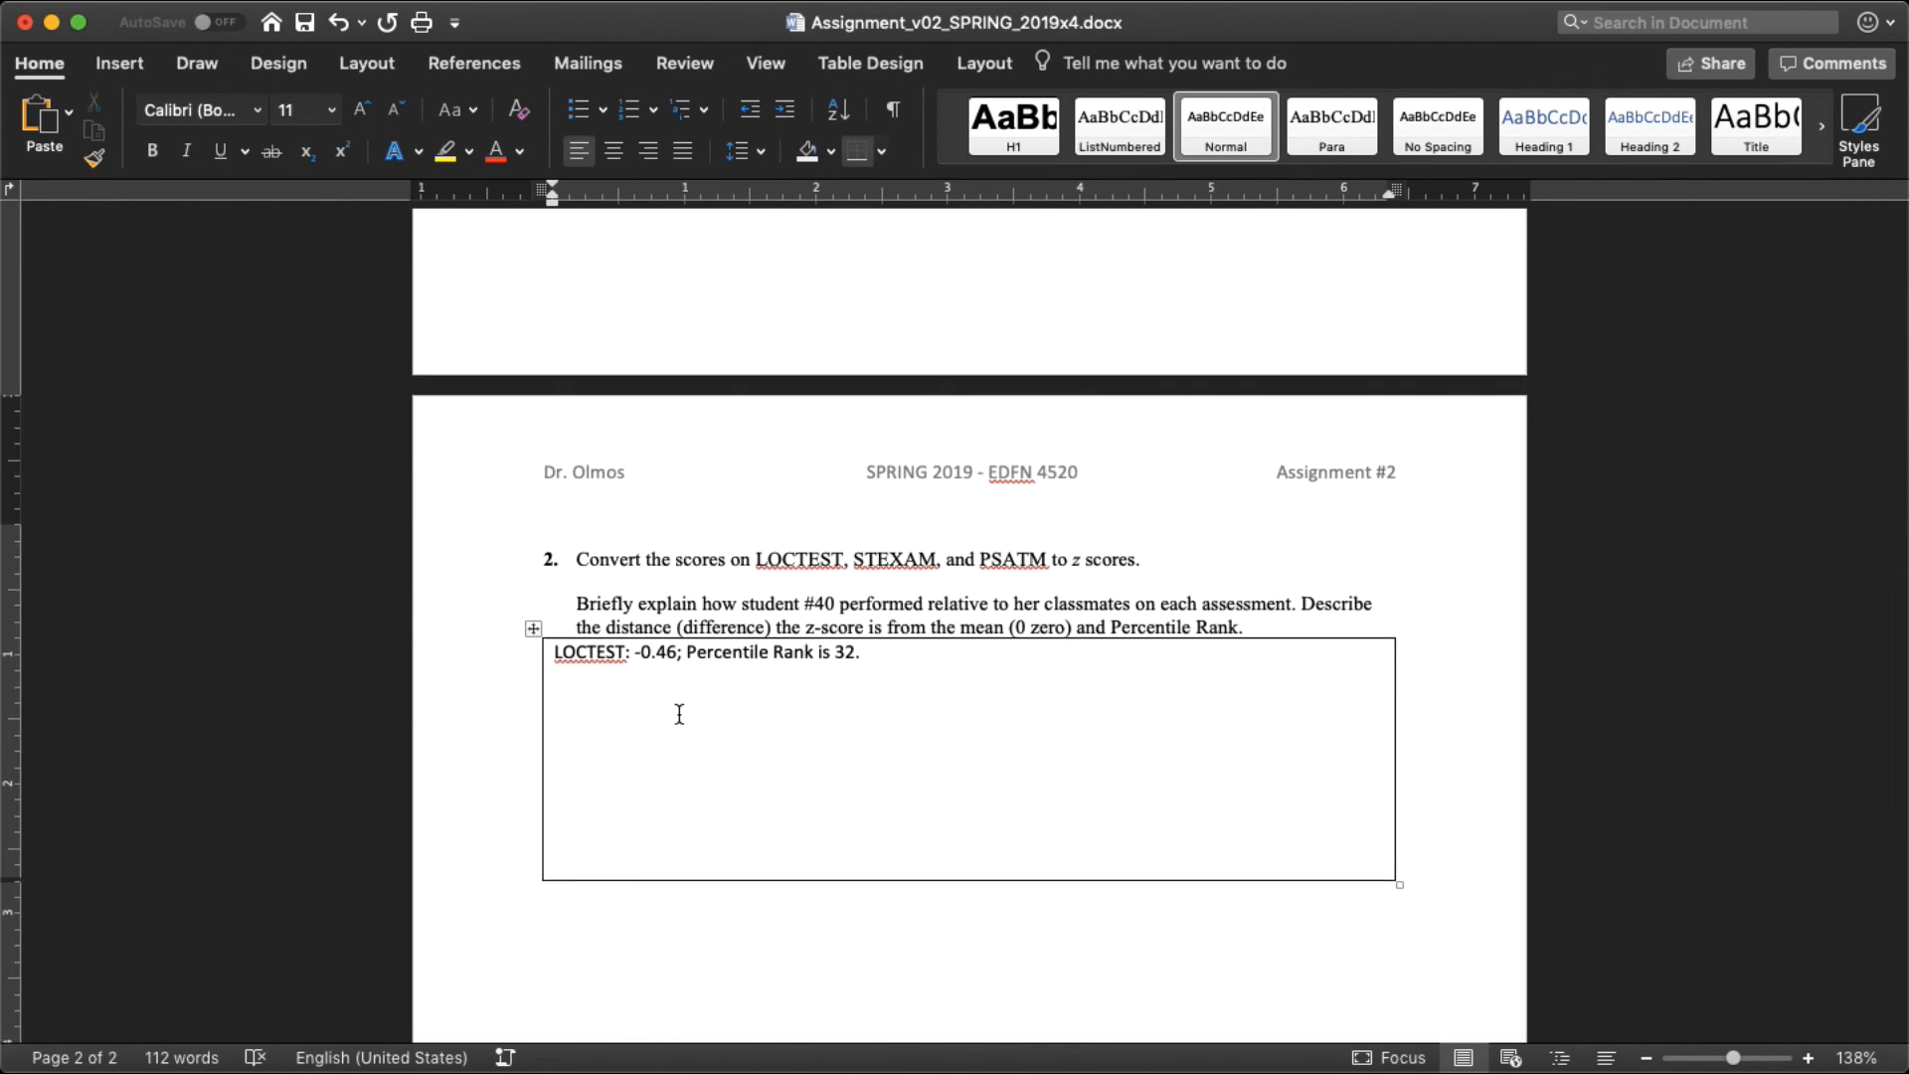
click(813, 6)
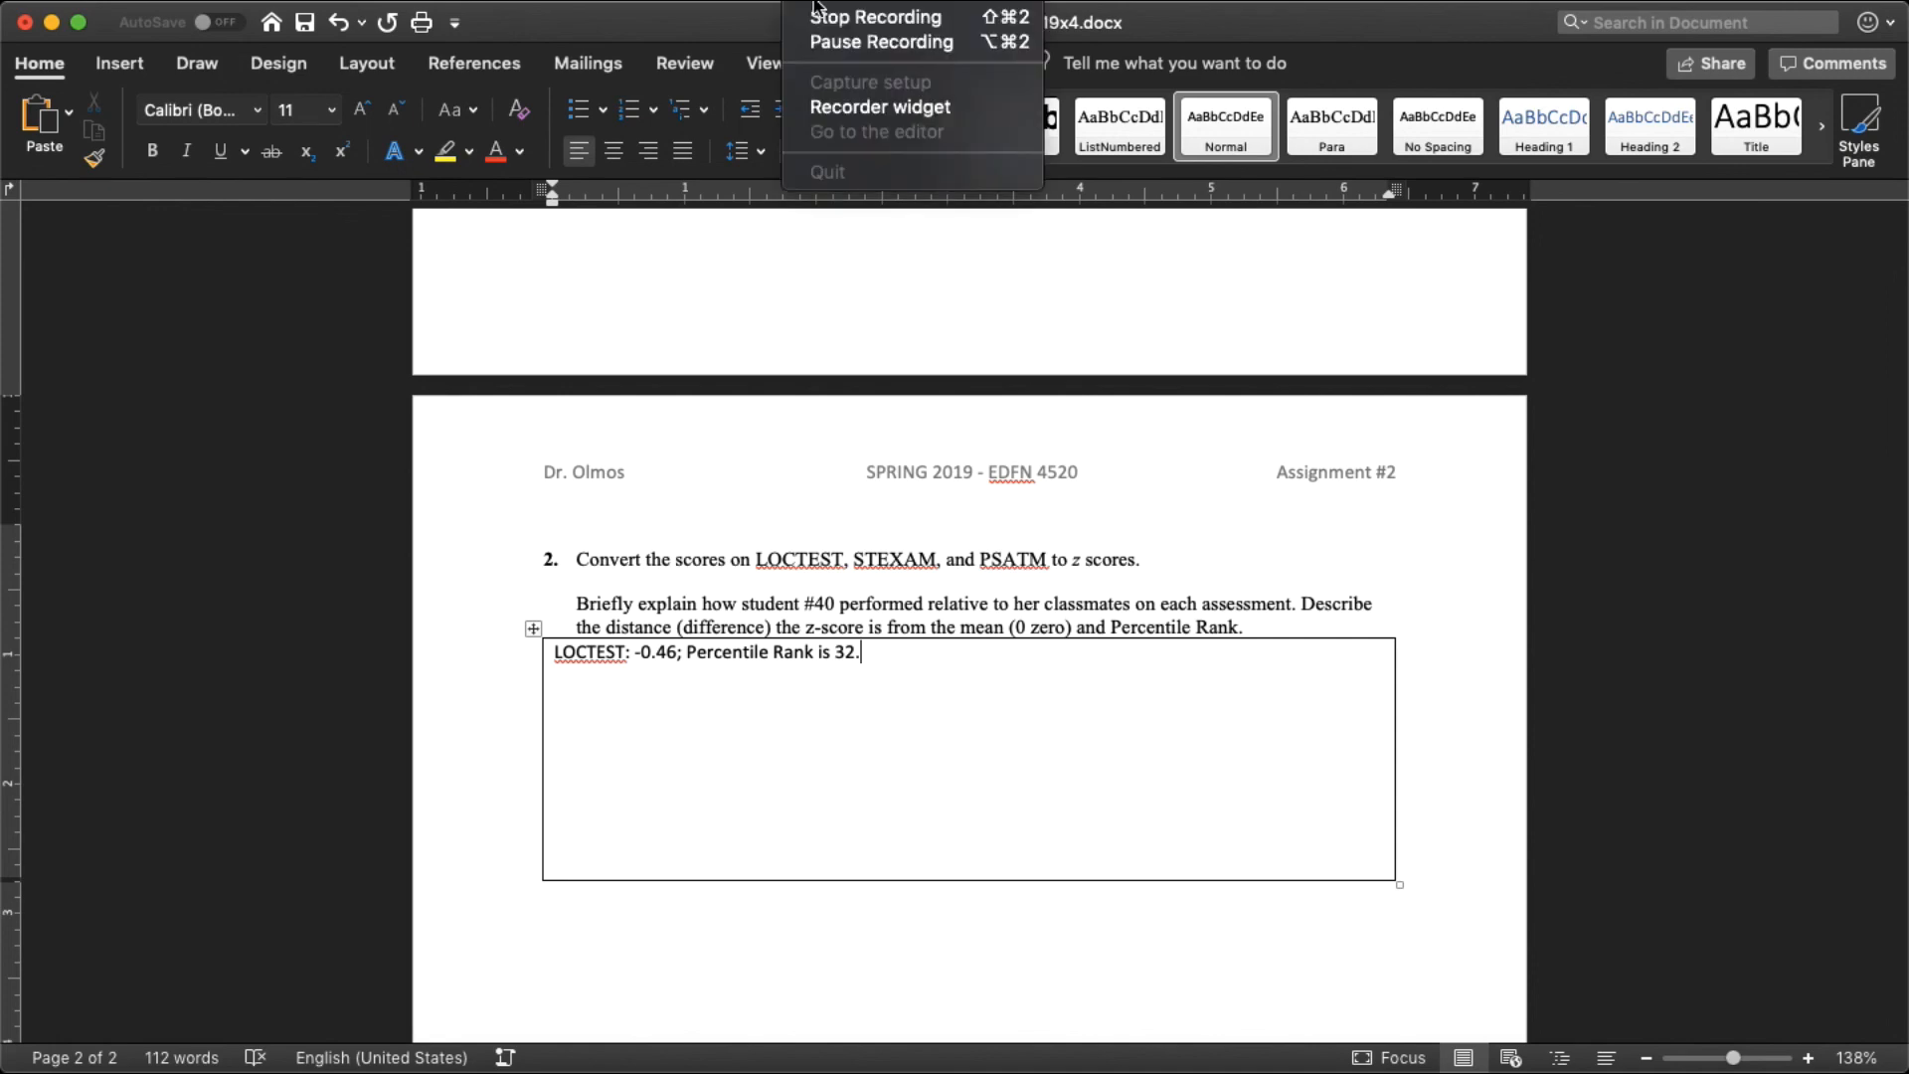